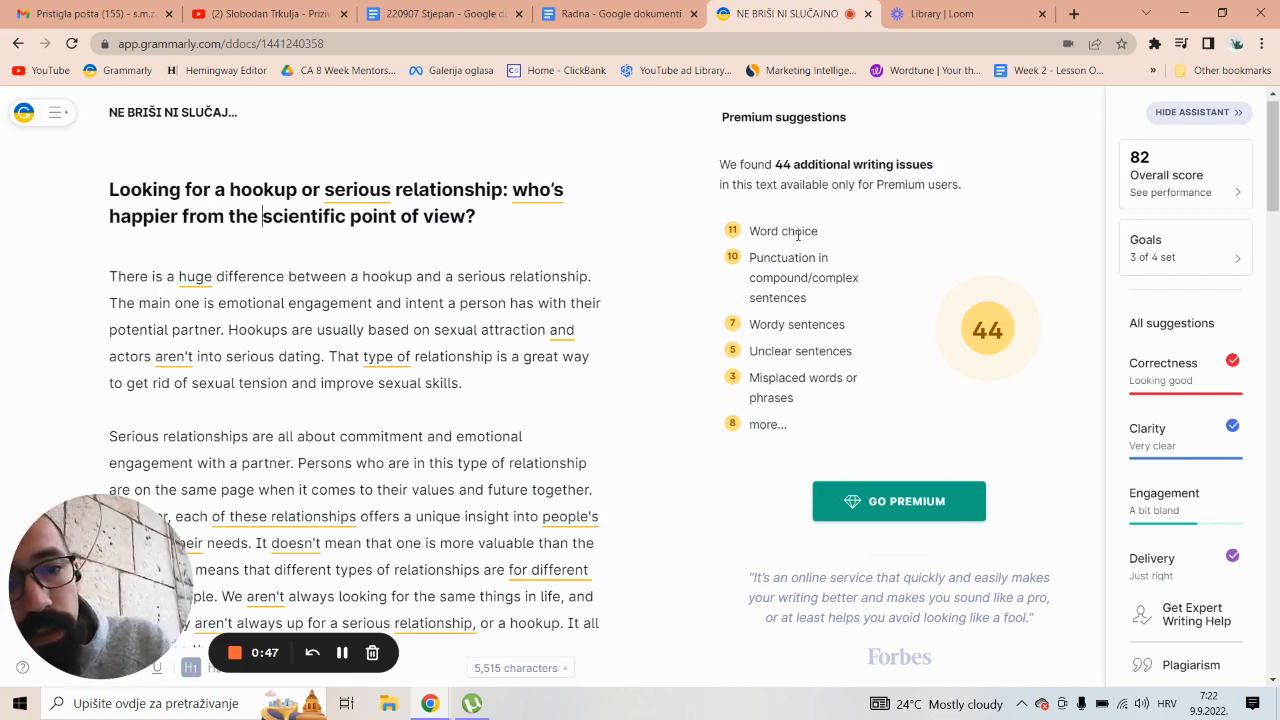
Insert a comma after "attraction" in the article's first paragraph.
{"action": "double_click", "coordinate": [375, 189]}
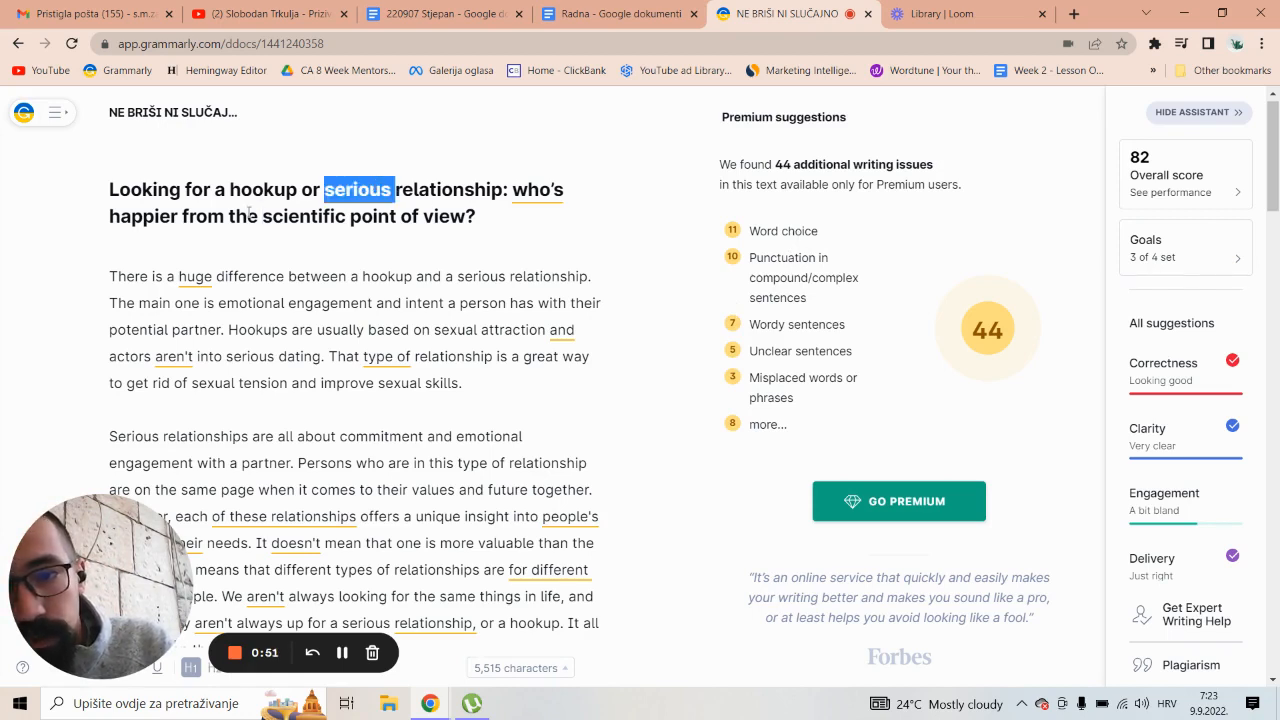
{"action": "double_click", "coordinate": [196, 276]}
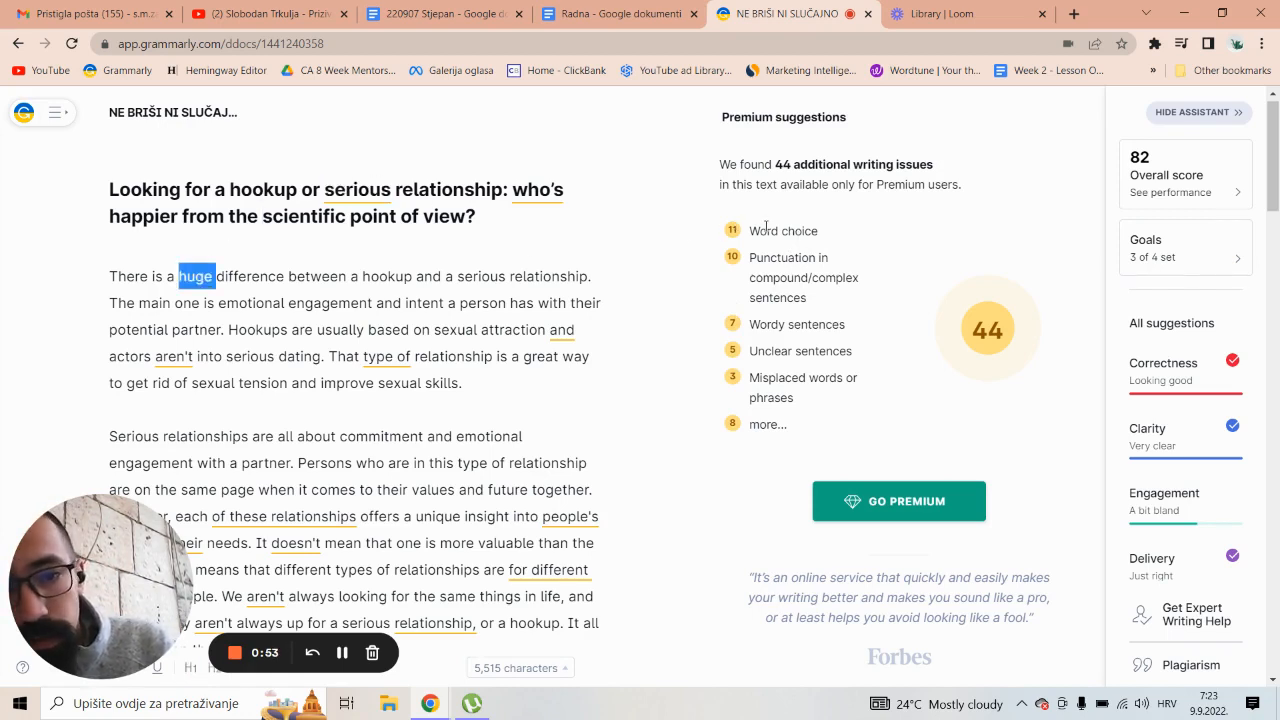
{"action": "left_click", "coordinate": [547, 330]}
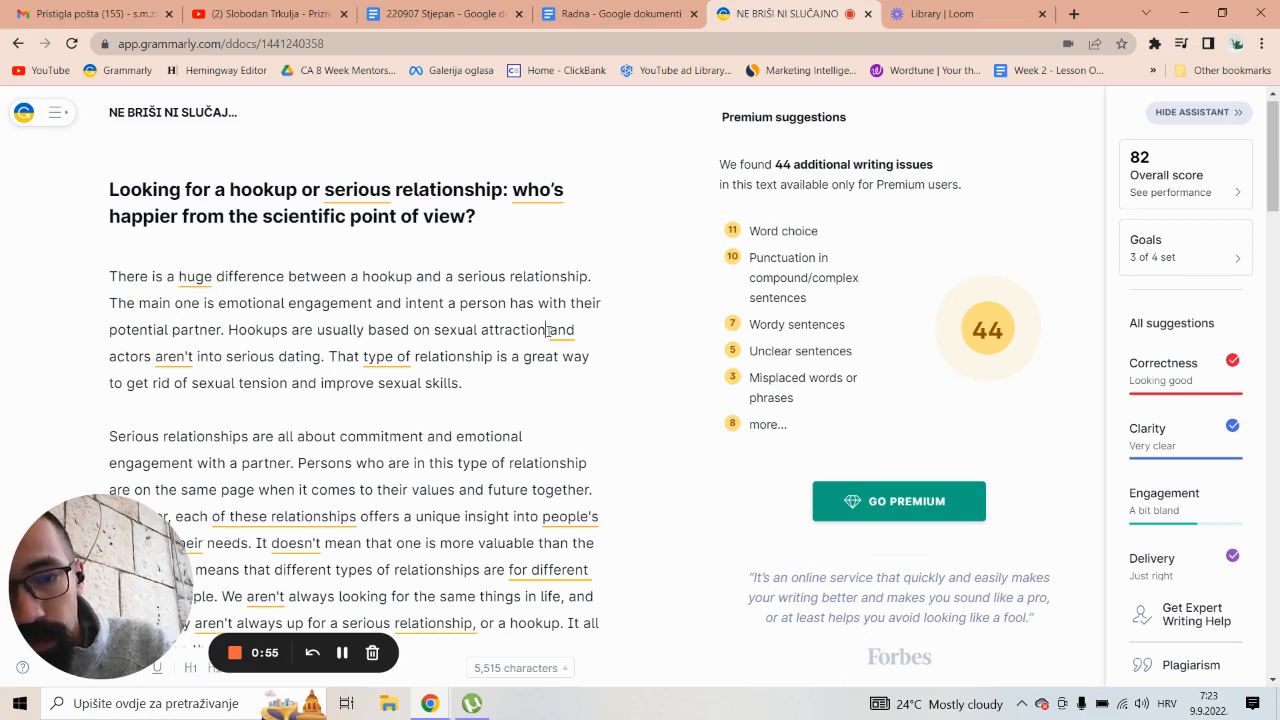
{"action": "type", "text": ","}
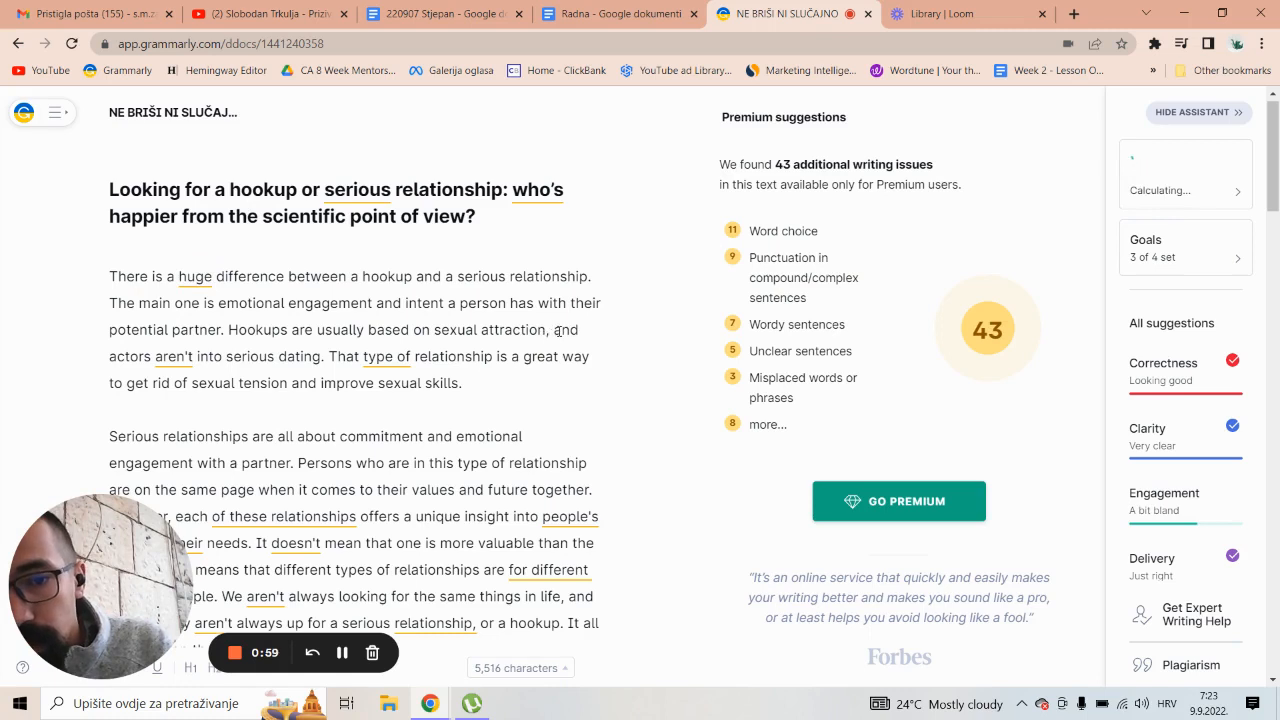
{"action": "left_click_drag", "start_coordinate": [553, 330], "coordinate": [562, 330]}
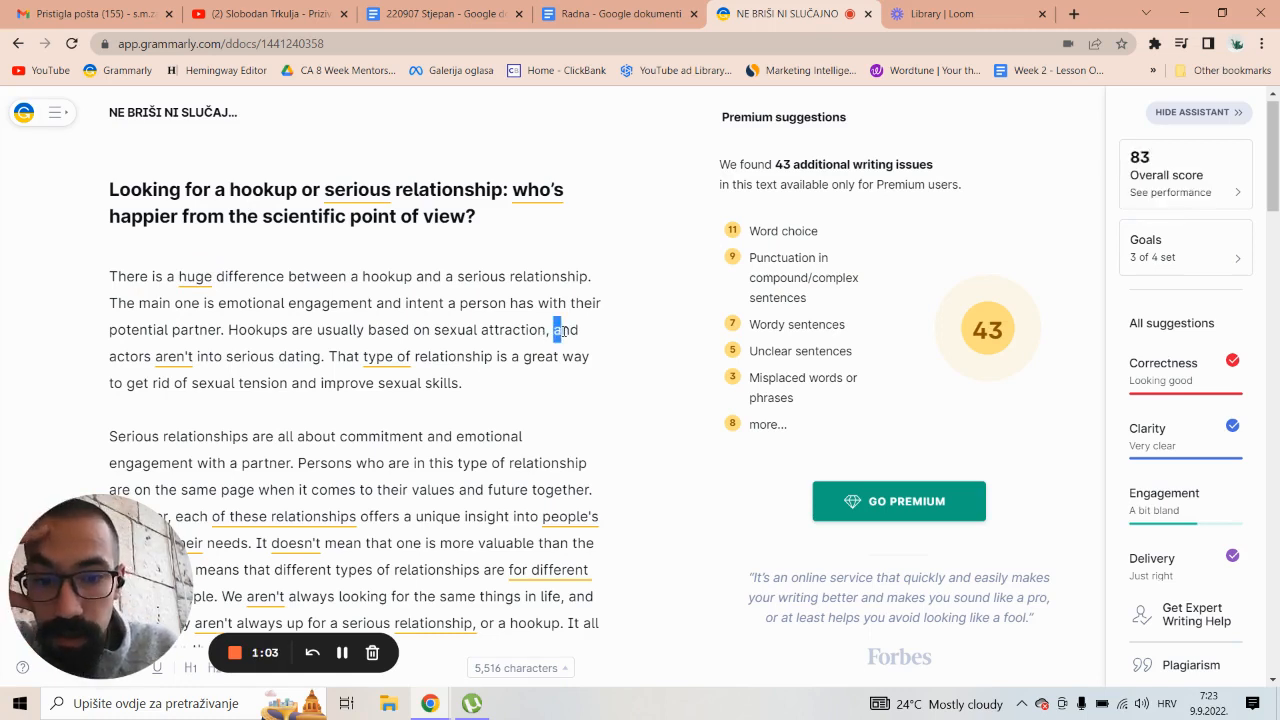
{"action": "left_click_drag", "start_coordinate": [560, 330], "coordinate": [578, 330]}
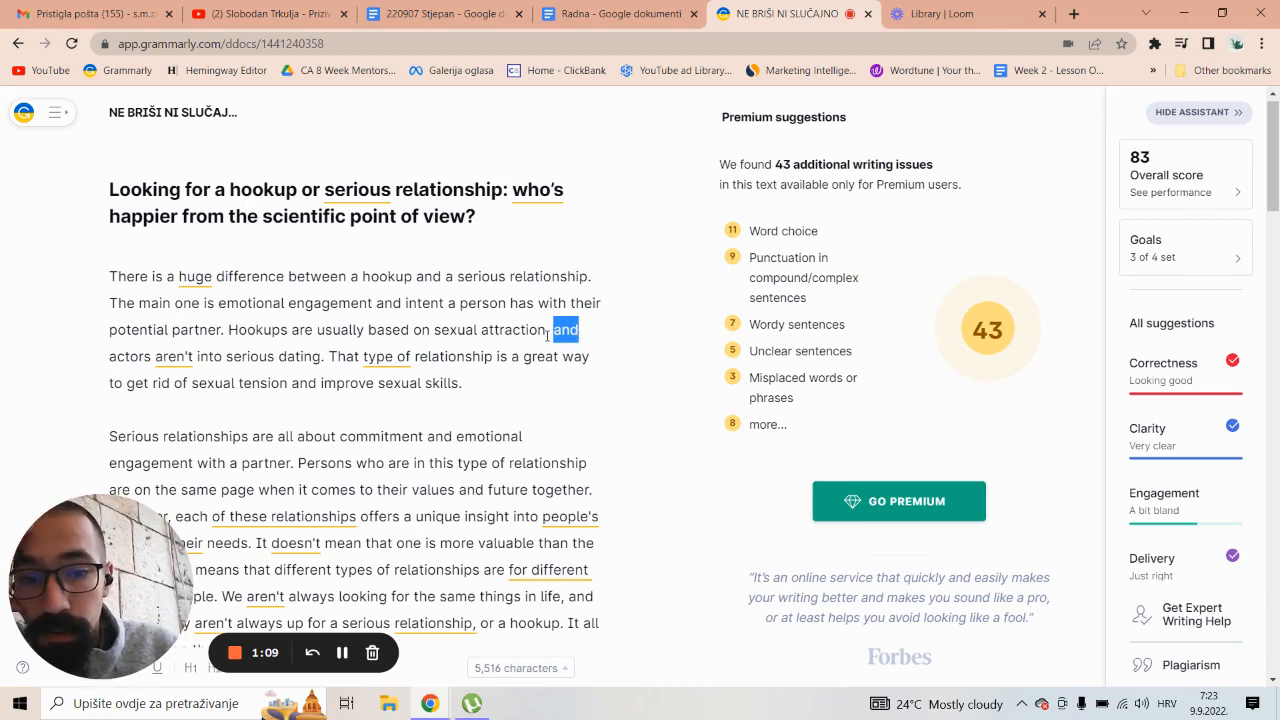
{"action": "left_click", "coordinate": [547, 333]}
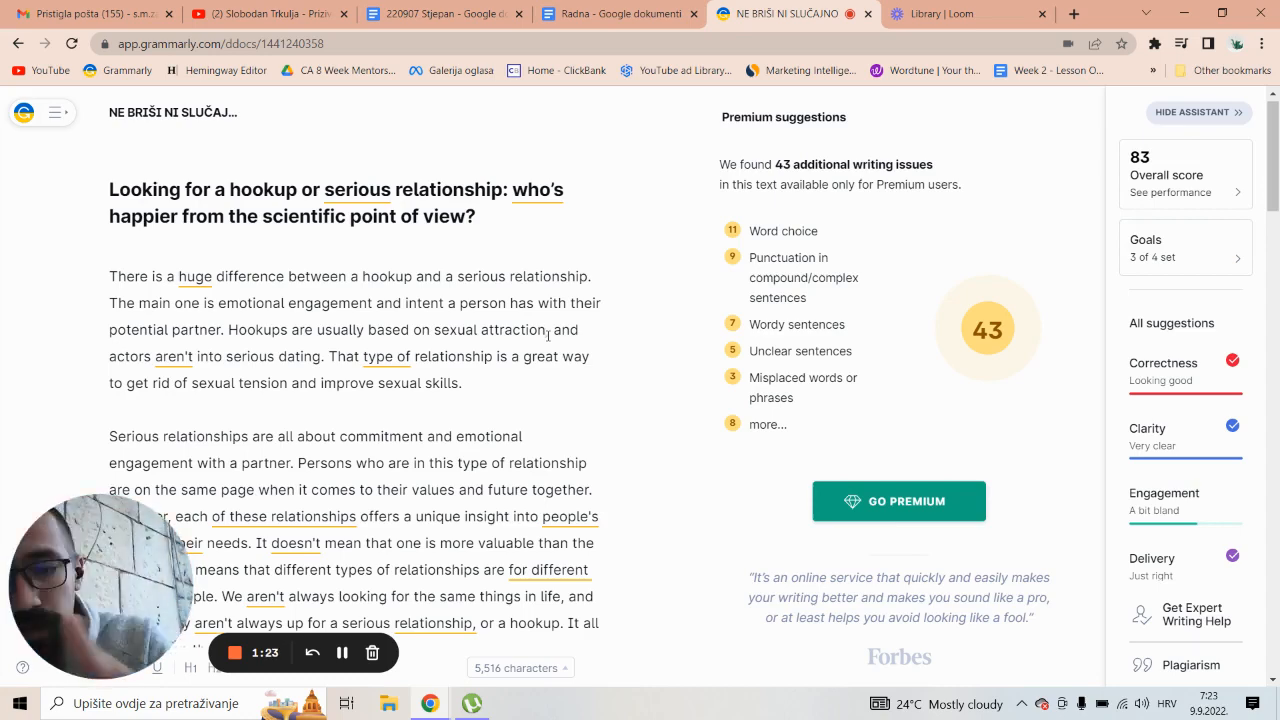
Examine the underlined words in the title and opening paragraphs alongside the list of premium suggestion categories.
{"action": "scroll", "coordinate": [548, 336], "scroll_direction": "down", "scroll_amount": 5}
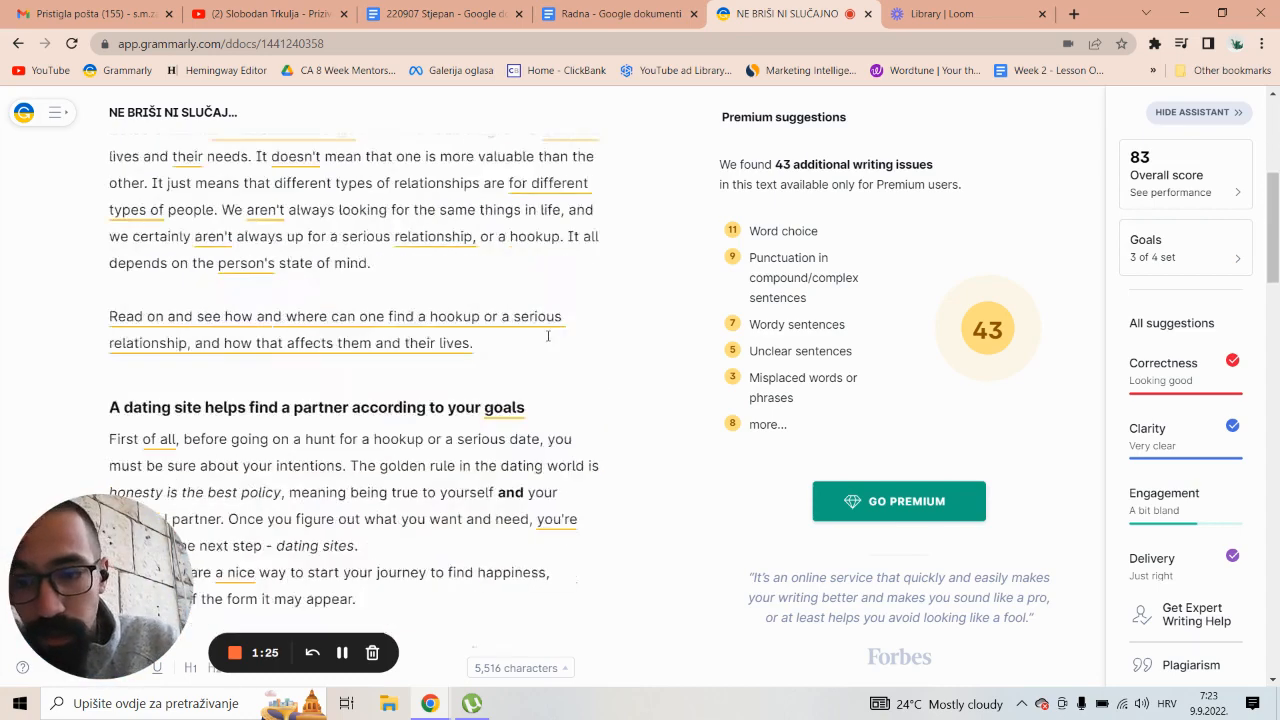
{"action": "scroll", "coordinate": [548, 336], "scroll_direction": "up", "scroll_amount": 4}
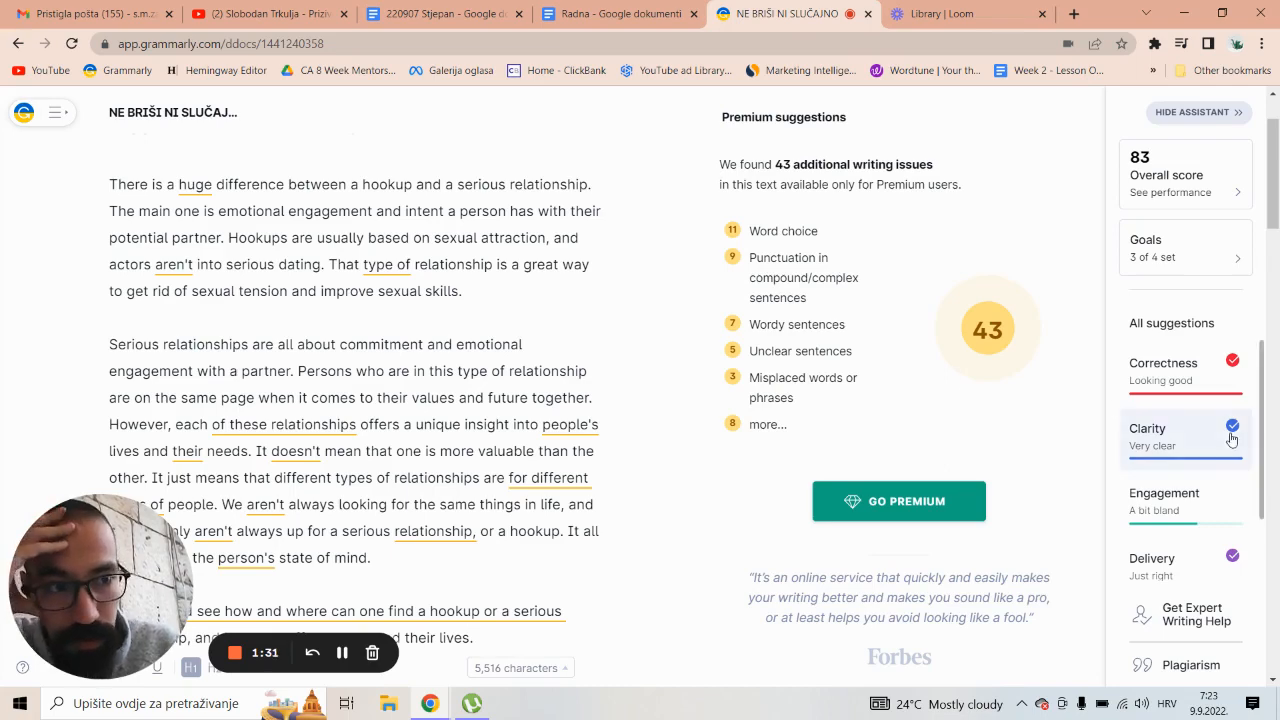
{"action": "scroll", "coordinate": [1278, 183], "scroll_direction": "up", "scroll_amount": 1}
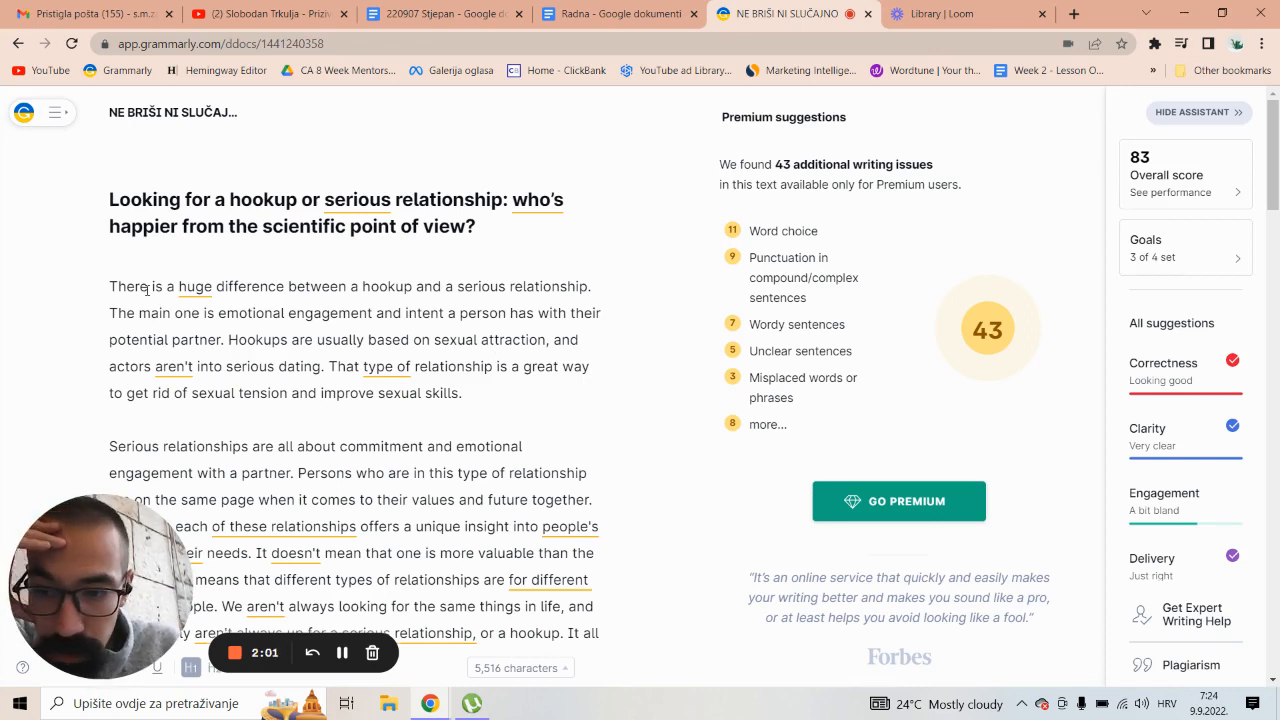
{"action": "left_click_drag", "start_coordinate": [149, 288], "coordinate": [234, 320]}
{"action": "left_click", "coordinate": [238, 315]}
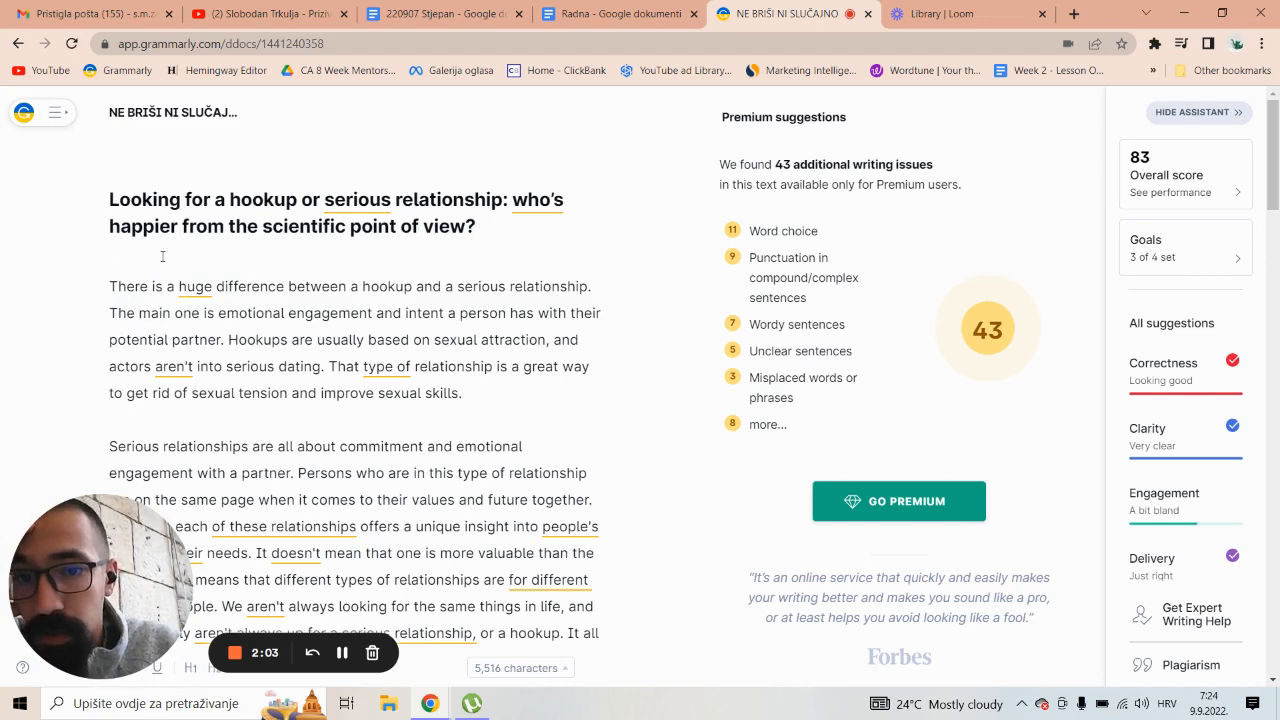
{"action": "triple_click", "coordinate": [368, 201]}
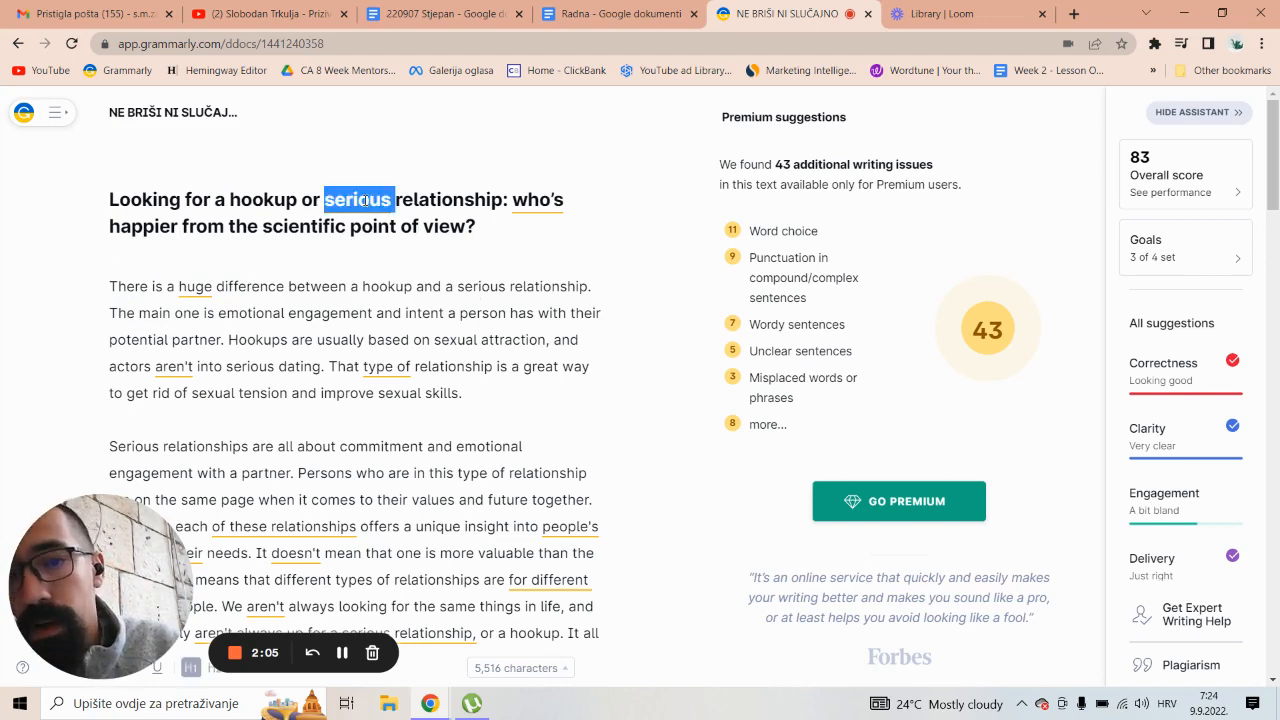
{"action": "left_click", "coordinate": [366, 201]}
{"action": "double_click", "coordinate": [366, 201]}
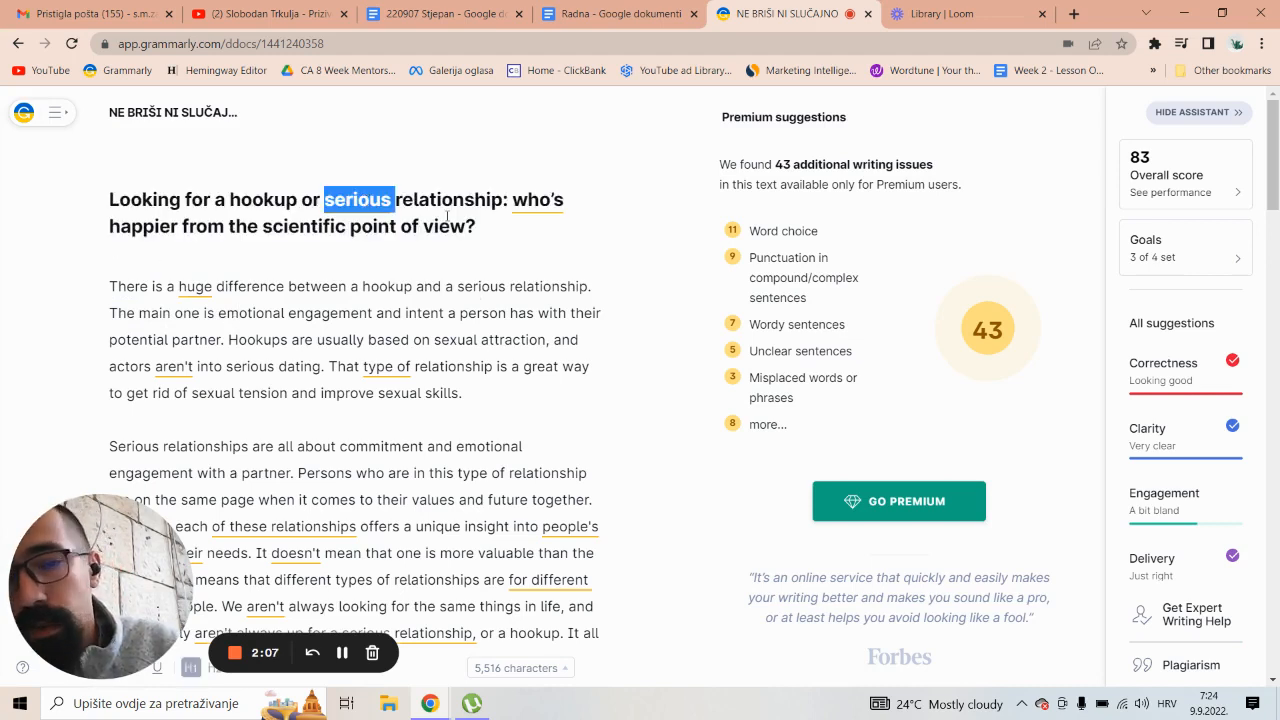
{"action": "triple_click", "coordinate": [480, 221]}
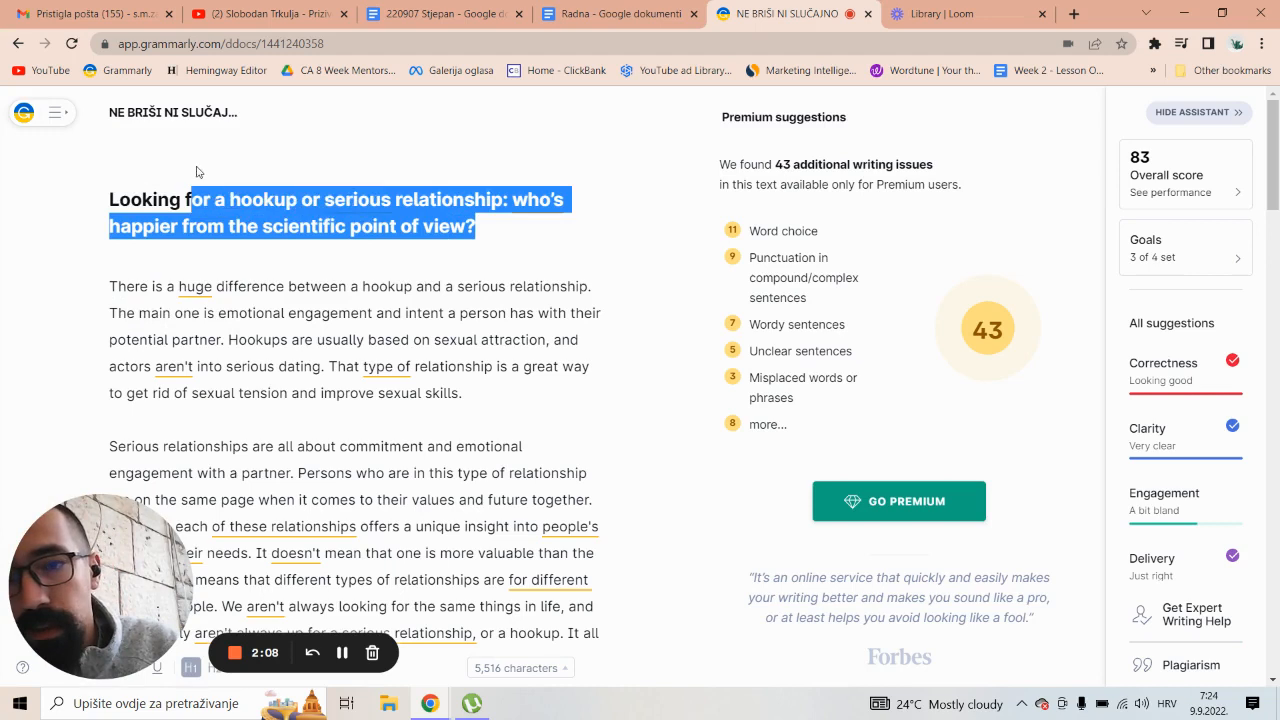
{"action": "double_click", "coordinate": [360, 202]}
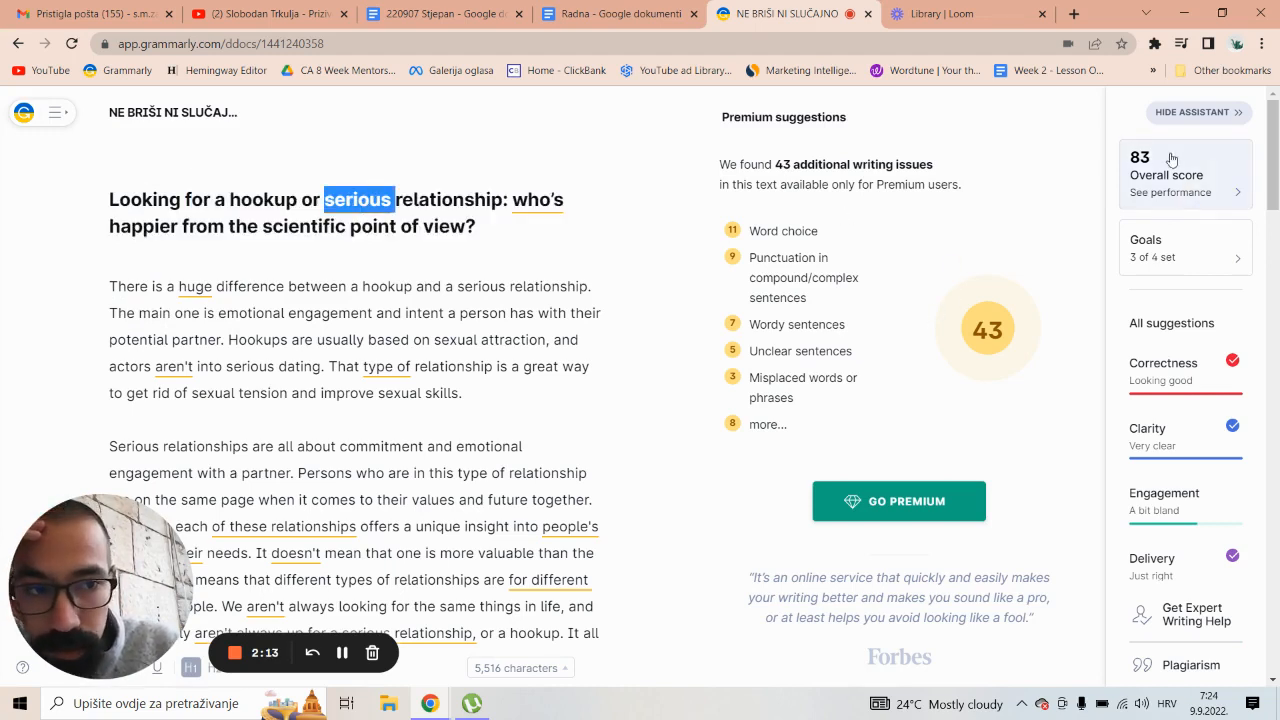
{"action": "key", "text": "Left"}
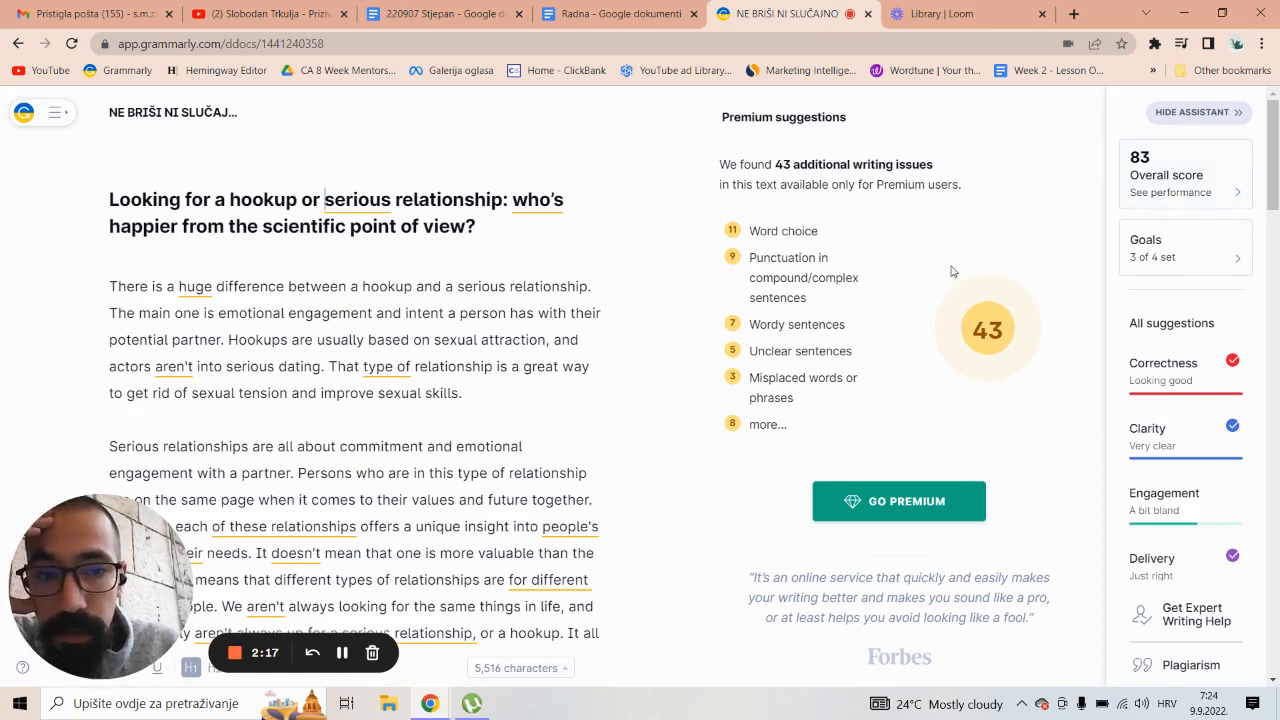
{"action": "left_click_drag", "start_coordinate": [754, 186], "coordinate": [829, 451]}
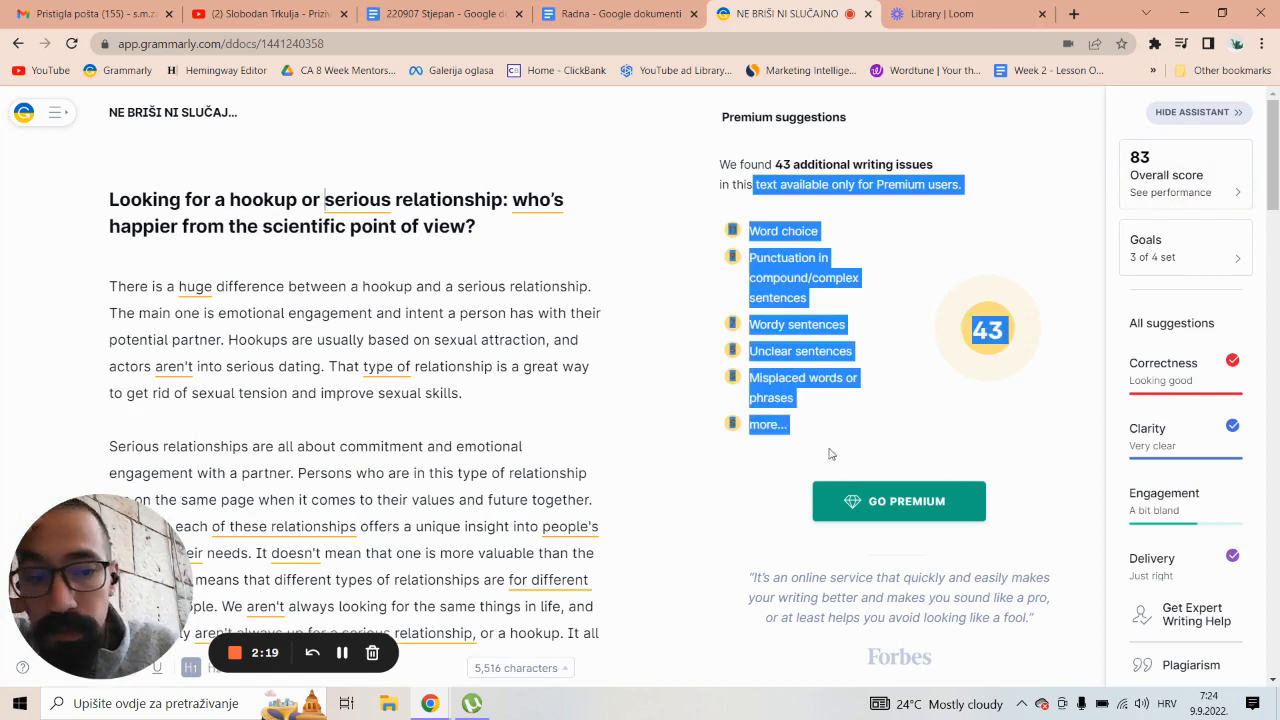
{"action": "left_click", "coordinate": [962, 304]}
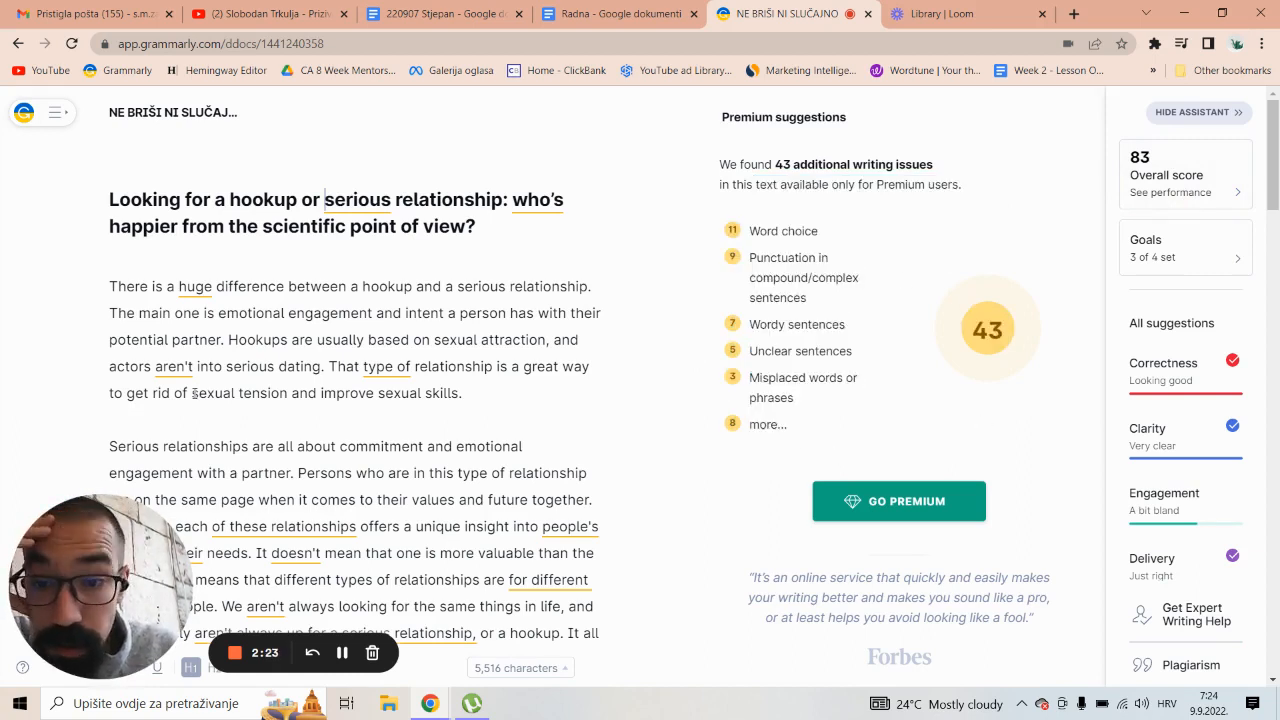
{"action": "left_click_drag", "start_coordinate": [171, 340], "coordinate": [422, 503]}
{"action": "left_click", "coordinate": [297, 340]}
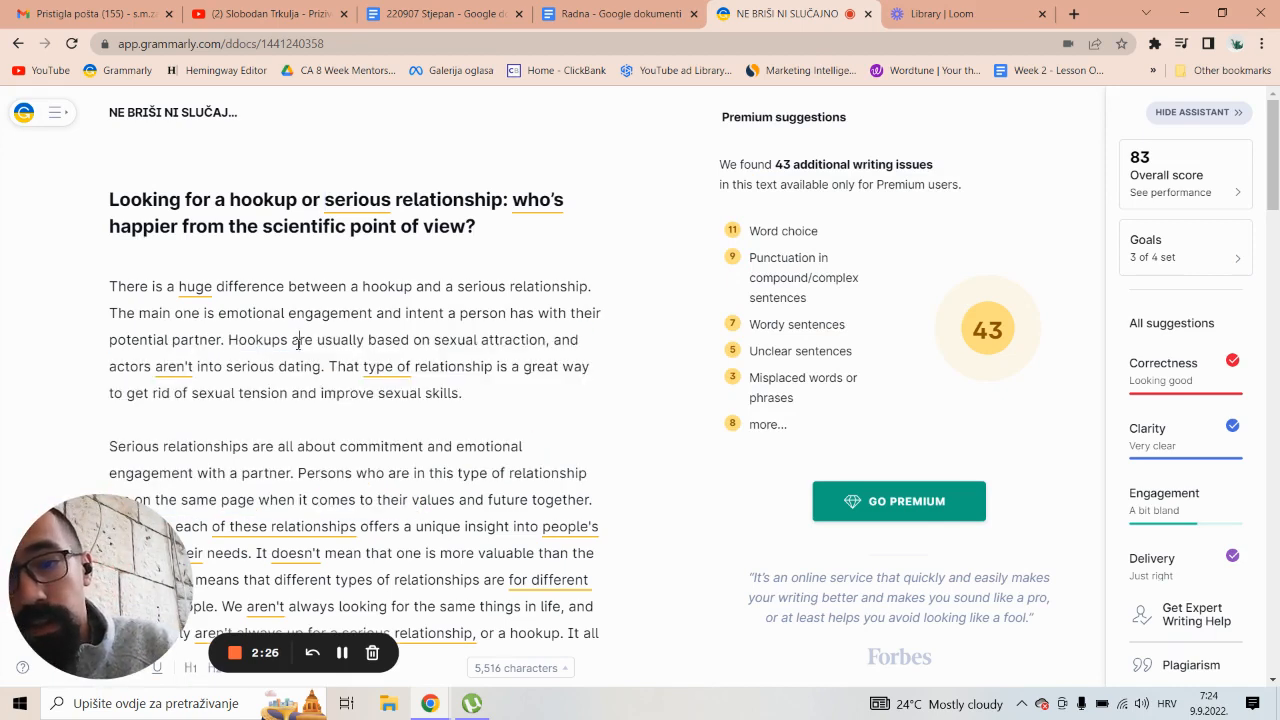
Try "big" in place of "huge" in the opening sentence, and restore the original word.
{"action": "double_click", "coordinate": [204, 286]}
{"action": "type", "text": "big"}
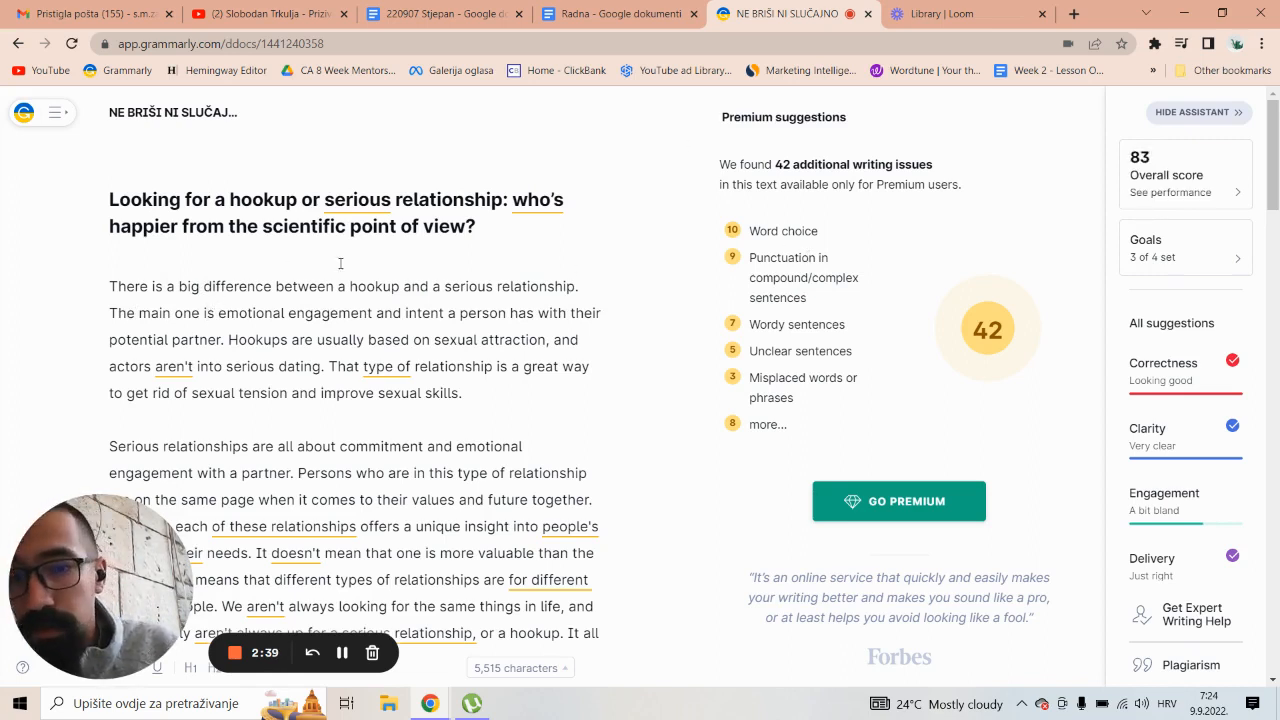
{"action": "key", "text": "Up"}
{"action": "key", "text": "BackSpace"}
{"action": "key", "text": "BackSpace"}
{"action": "key", "text": "BackSpace"}
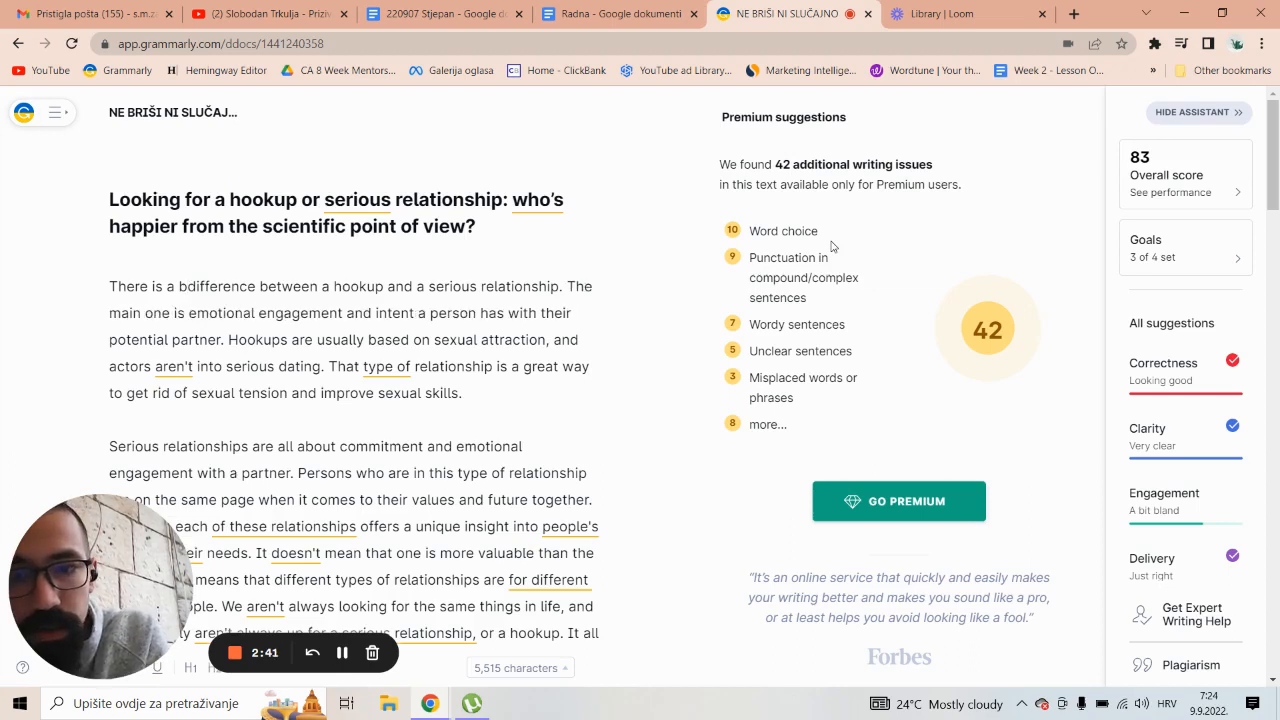
{"action": "key", "text": "BackSpace"}
{"action": "type", "text": "huge"}
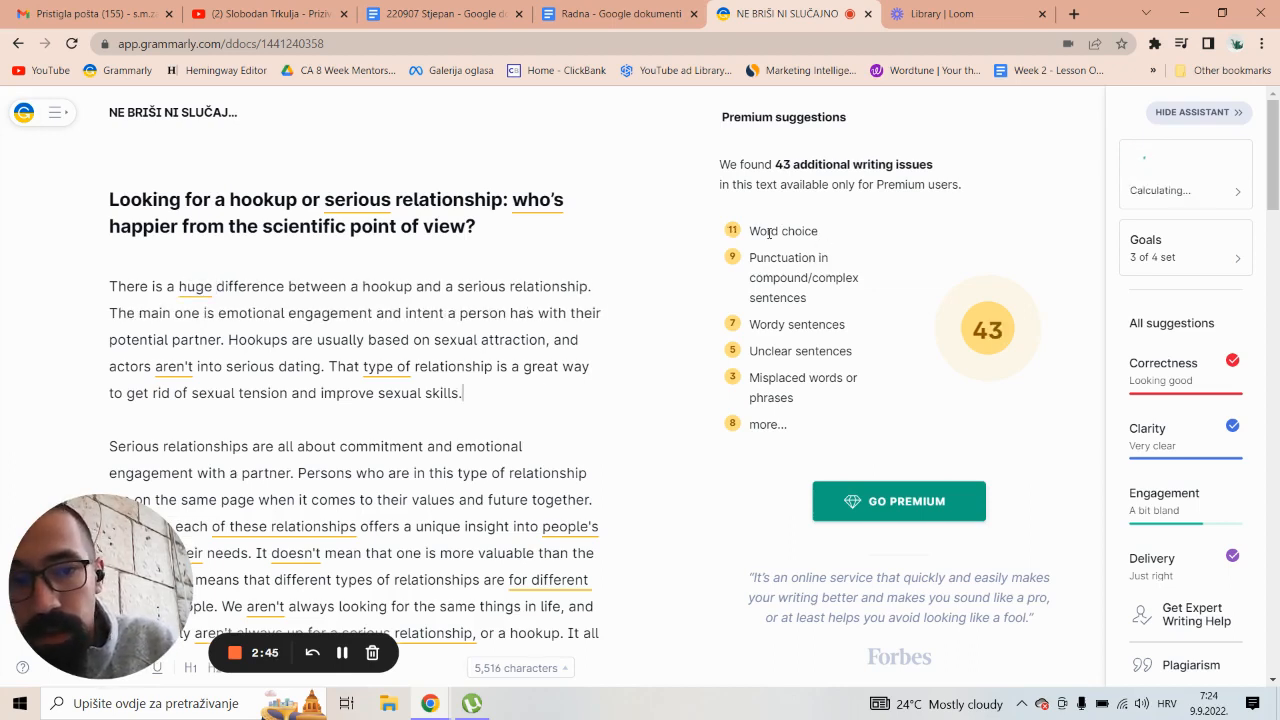
Replace the flagged word "huge" with "big" in the first paragraph's opening sentence.
{"action": "left_click_drag", "start_coordinate": [766, 231], "coordinate": [804, 231]}
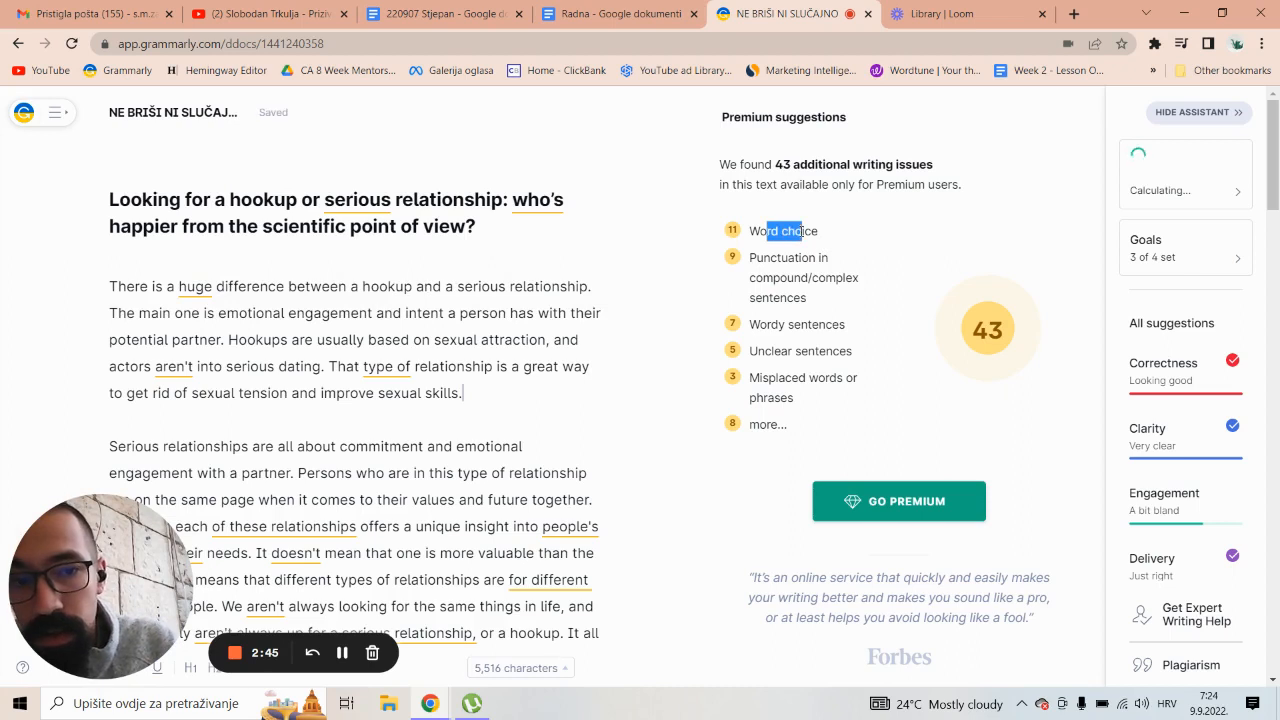
{"action": "double_click", "coordinate": [197, 287]}
{"action": "type", "text": "big"}
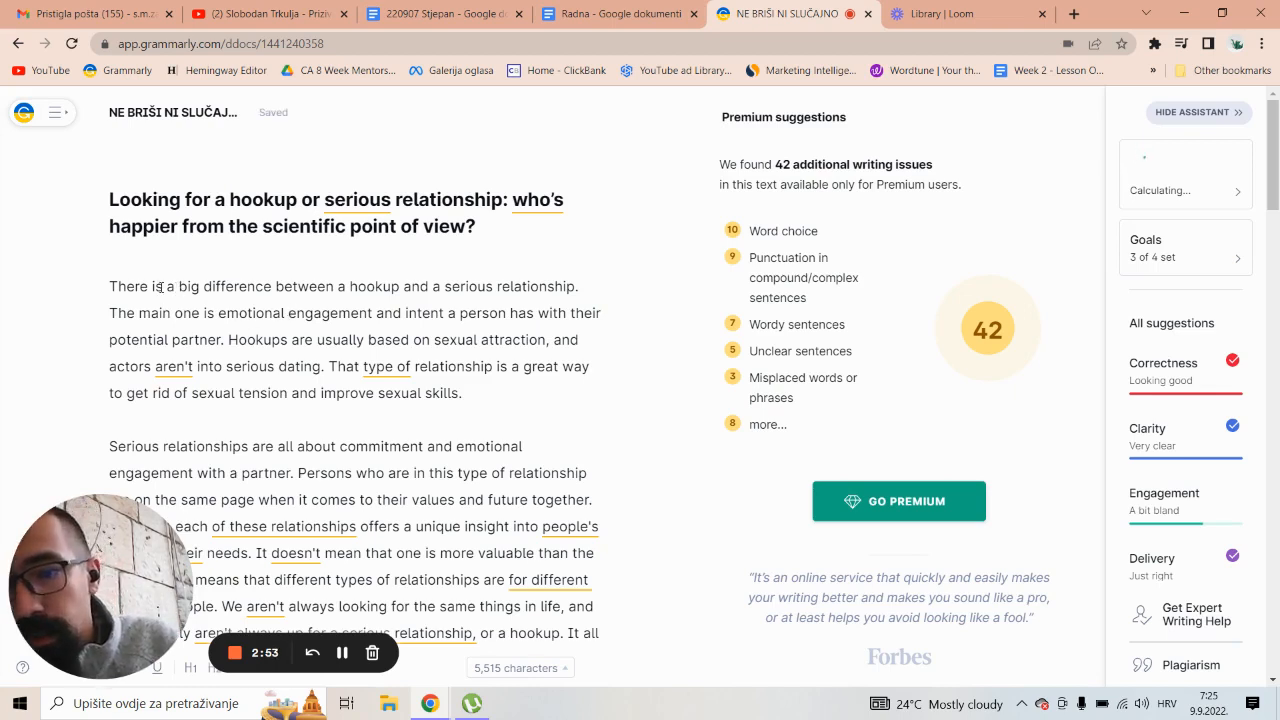
{"action": "left_click_drag", "start_coordinate": [167, 286], "coordinate": [206, 285]}
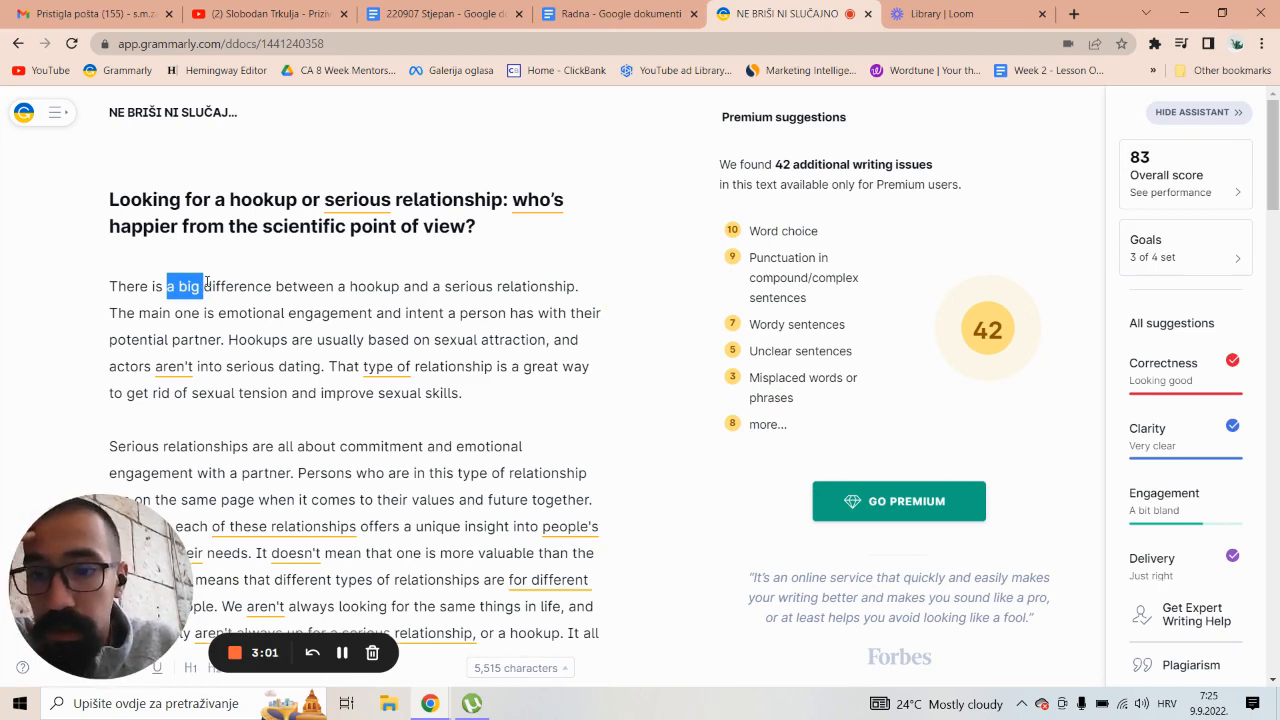
{"action": "left_click", "coordinate": [257, 341]}
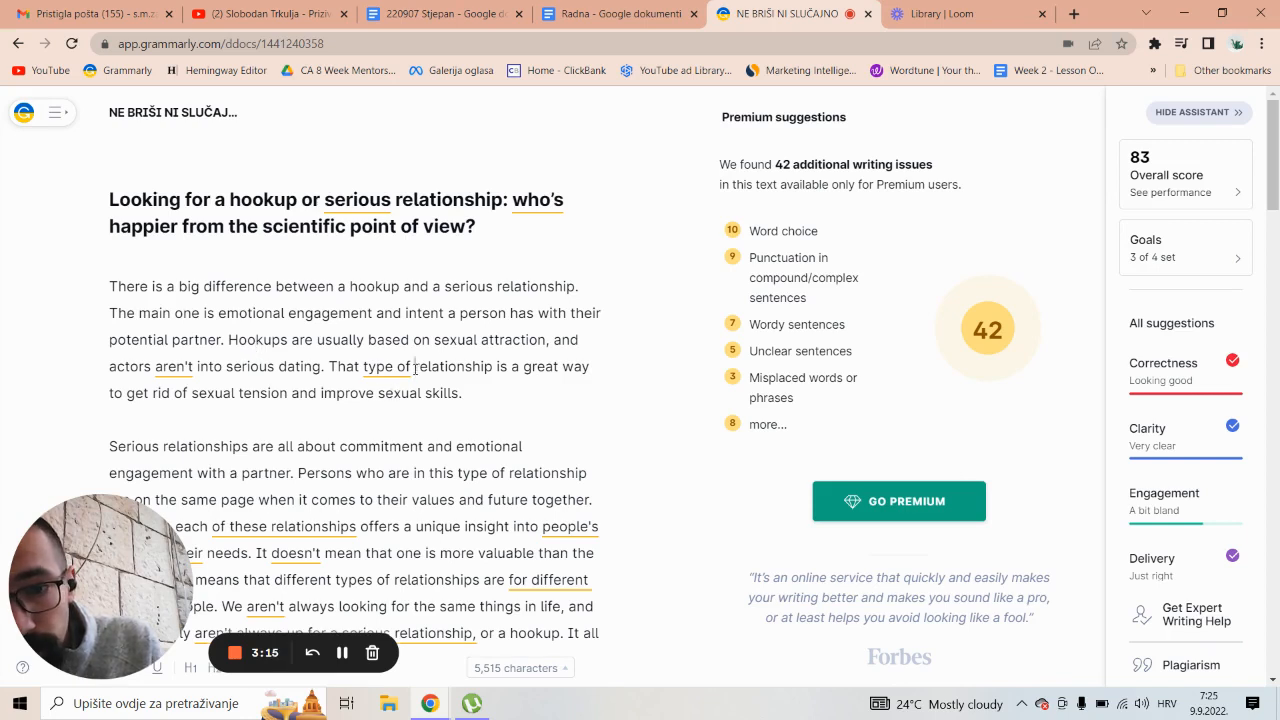
Replace "That type of" with "Such" at the start of the first paragraph's last sentence.
{"action": "left_click_drag", "start_coordinate": [415, 368], "coordinate": [365, 366]}
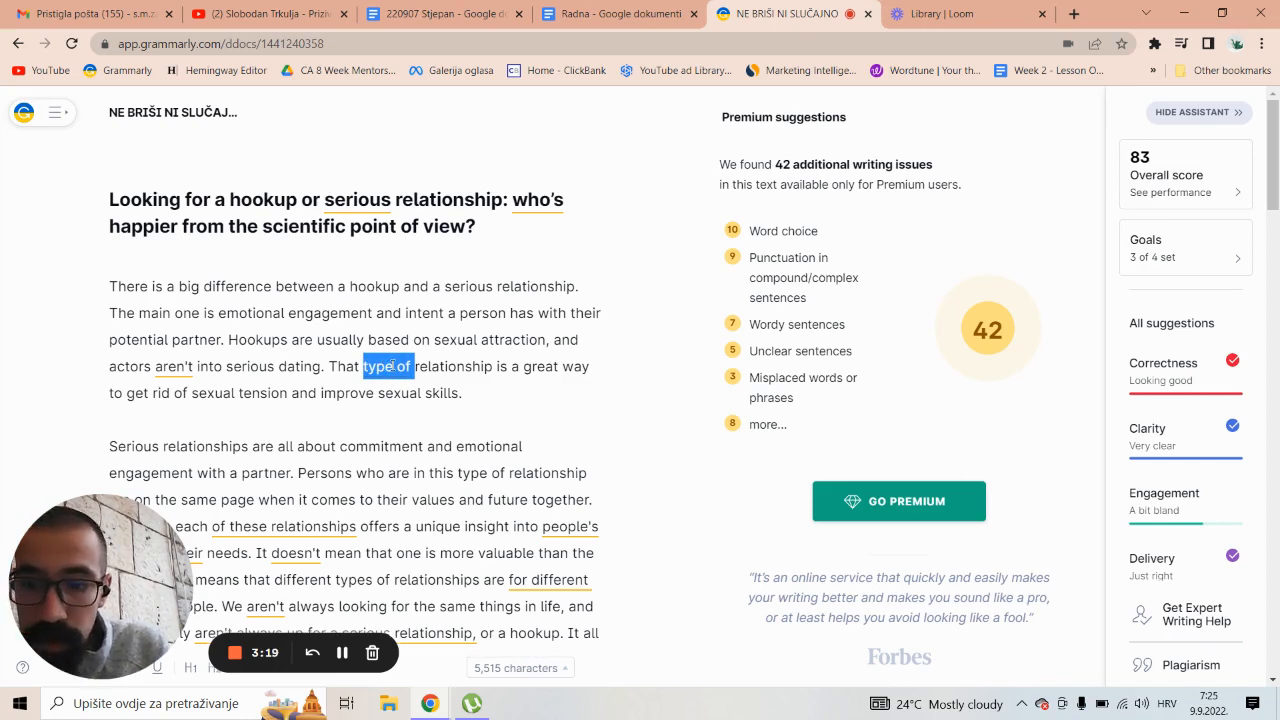
{"action": "key", "text": "BackSpace"}
{"action": "key", "text": "BackSpace"}
{"action": "key", "text": "BackSpace"}
{"action": "key", "text": "BackSpace"}
{"action": "key", "text": "BackSpace"}
{"action": "key", "text": "BackSpace"}
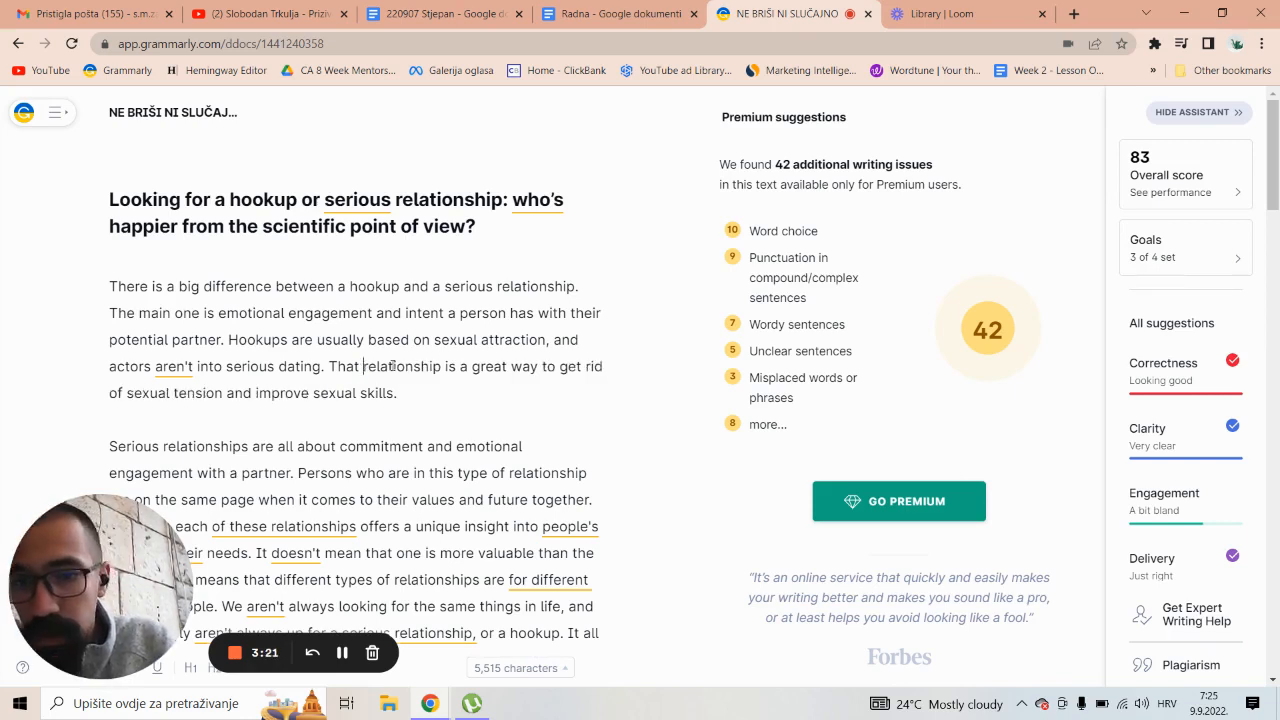
{"action": "type", "text": "Such"}
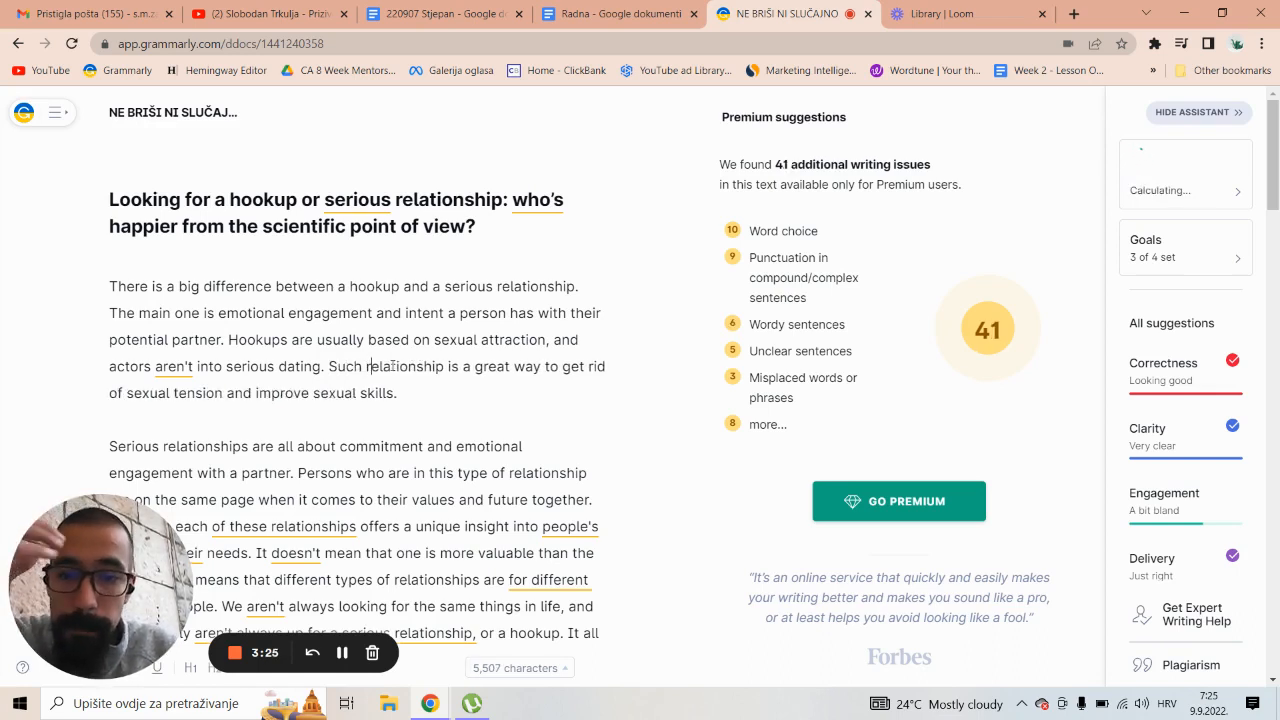
Make the sentence beginning with "Such" plural by changing "relationship is" to "relationships are".
{"action": "key", "text": "ctrl+Right"}
{"action": "type", "text": "s"}
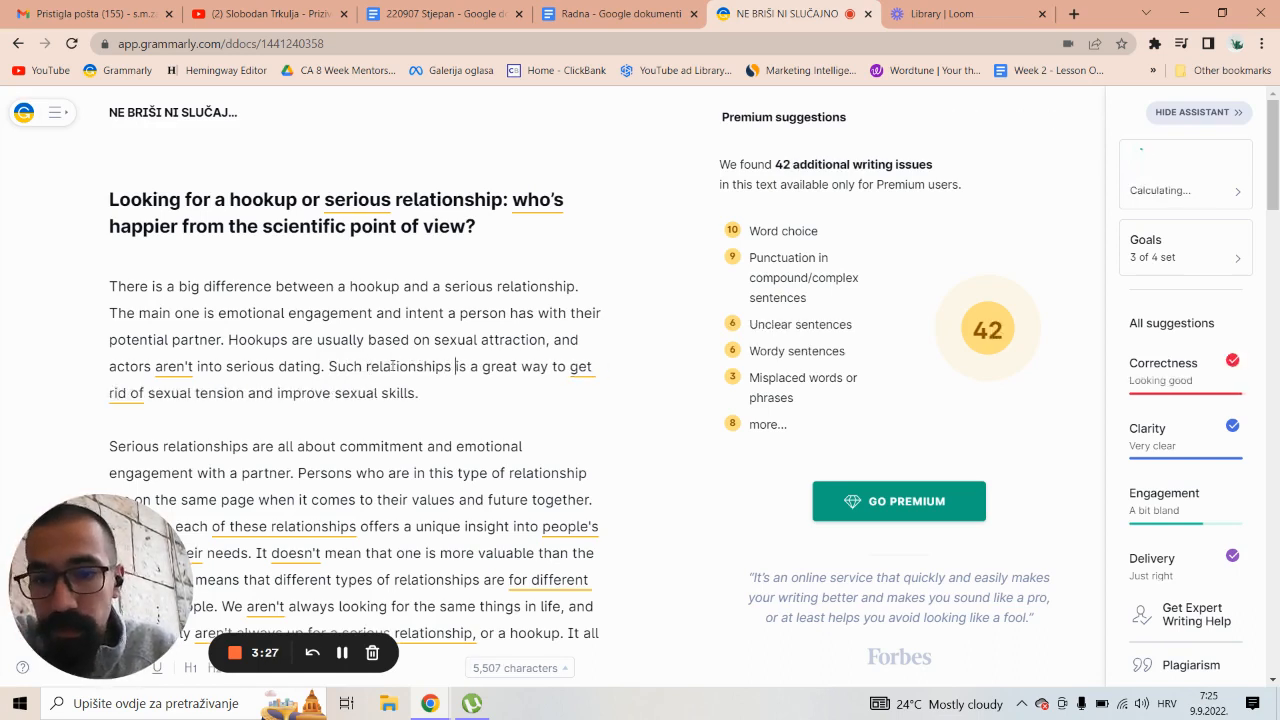
{"action": "key", "text": "Right"}
{"action": "key", "text": "Right"}
{"action": "key", "text": "Right"}
{"action": "key", "text": "BackSpace"}
{"action": "key", "text": "BackSpace"}
{"action": "key", "text": "BackSpace"}
{"action": "type", "text": "are"}
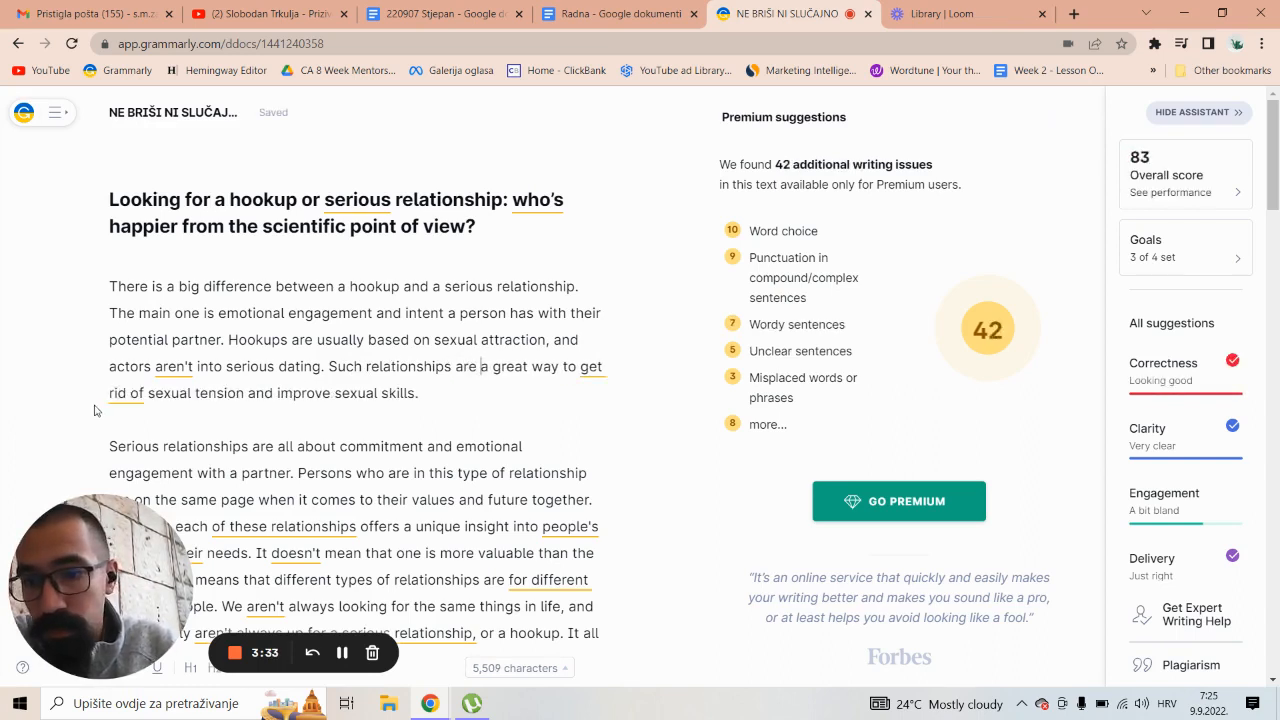
Check the underlined phrase "get rid of" against the Wordy sentences category in the premium suggestions.
{"action": "left_click_drag", "start_coordinate": [145, 393], "coordinate": [301, 366]}
{"action": "left_click_drag", "start_coordinate": [378, 357], "coordinate": [146, 390]}
{"action": "left_click", "coordinate": [610, 384]}
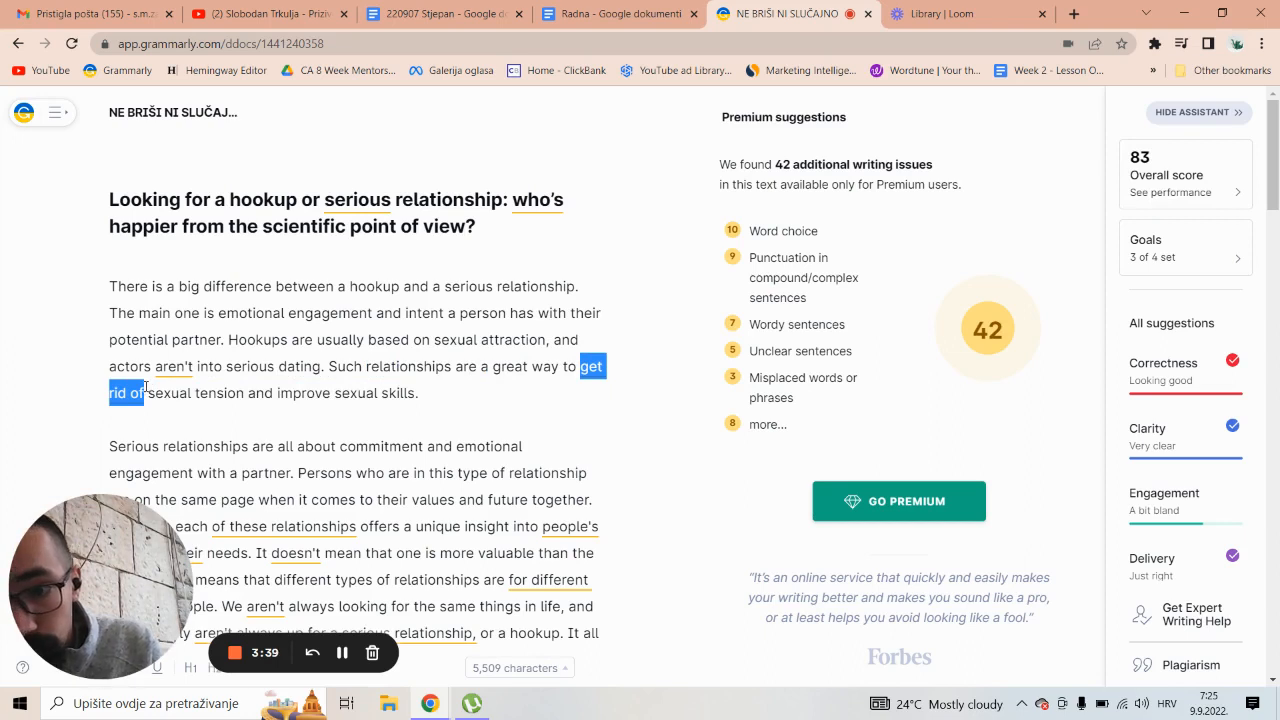
{"action": "left_click", "coordinate": [368, 341]}
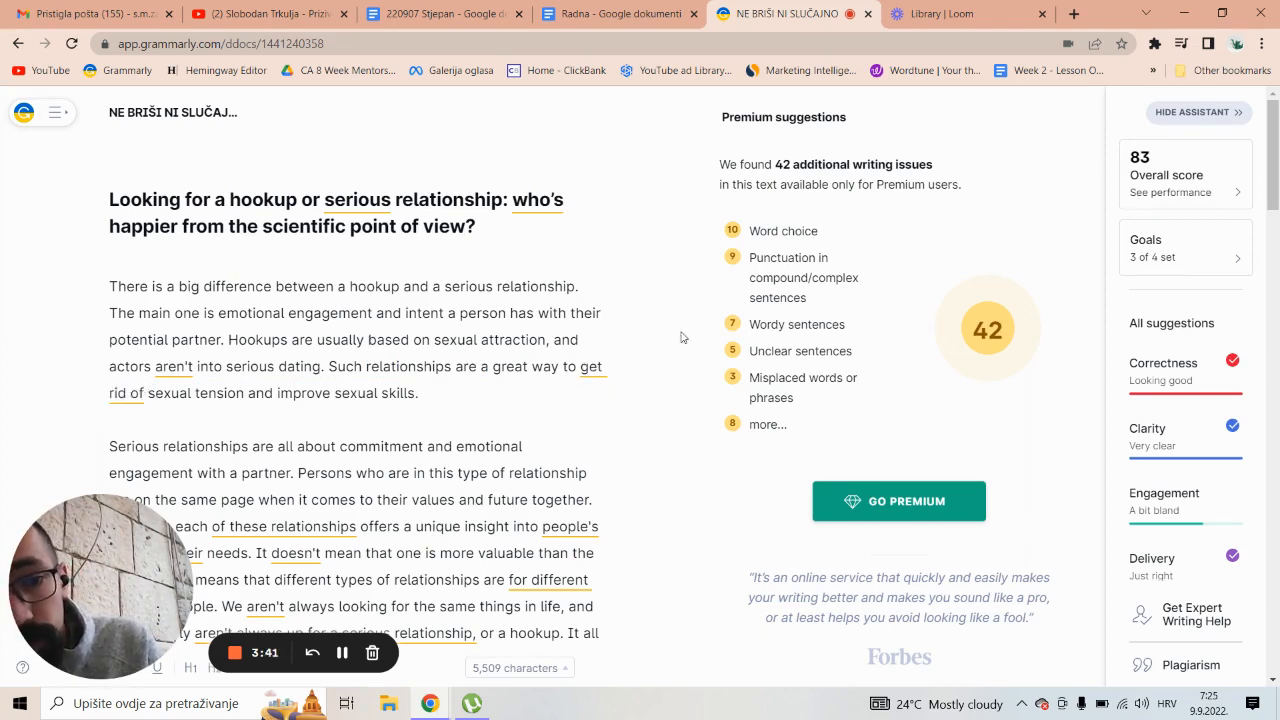
{"action": "left_click_drag", "start_coordinate": [868, 330], "coordinate": [730, 324]}
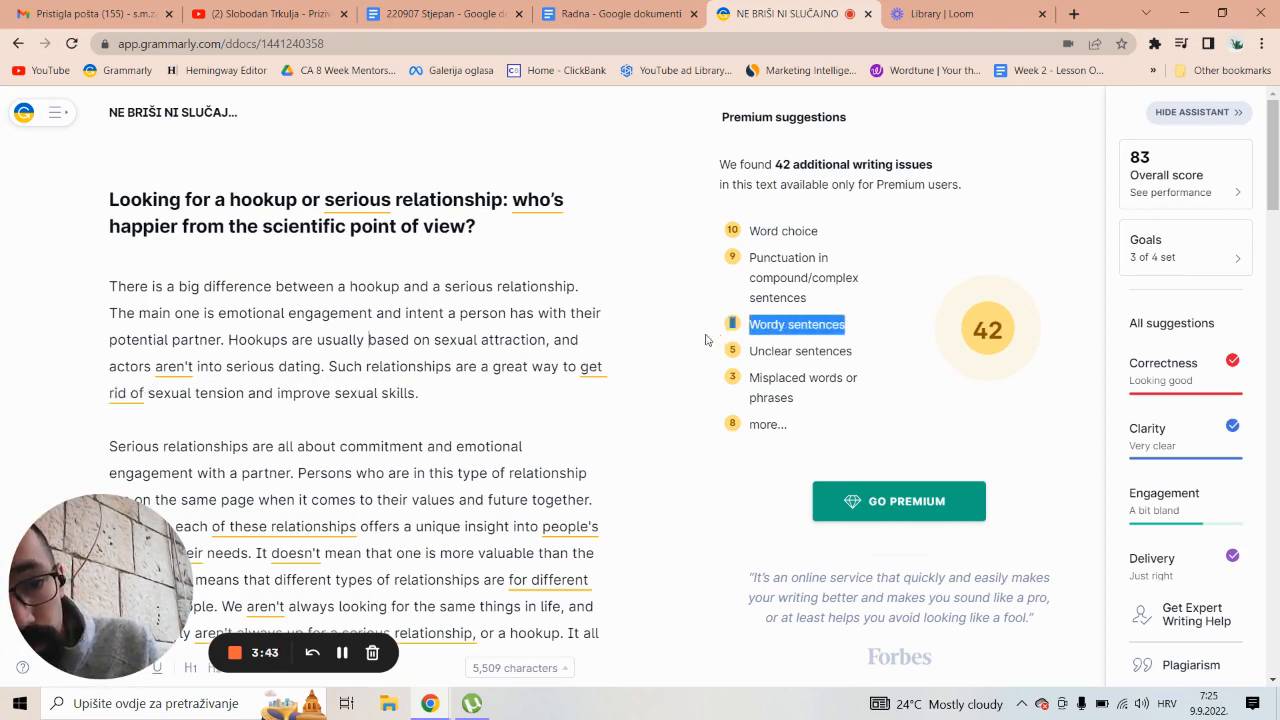
{"action": "left_click", "coordinate": [660, 341]}
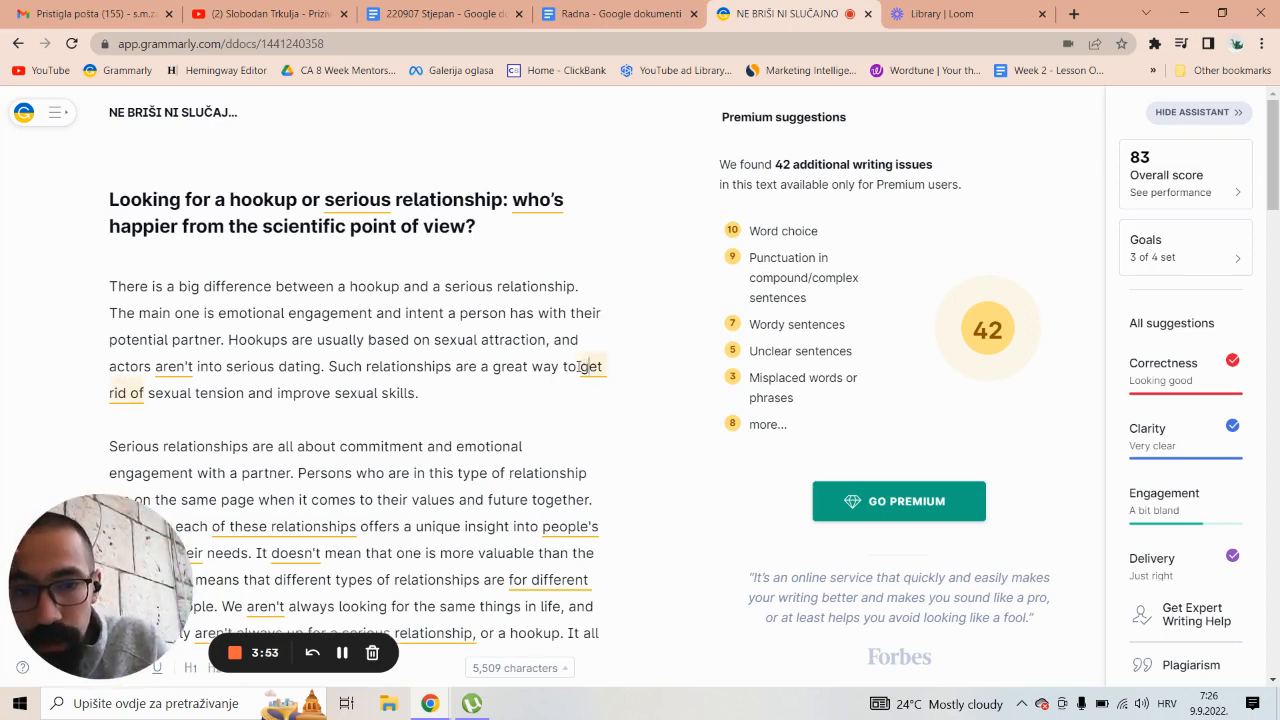
Delete "each of" before "these relationships" in the second paragraph.
{"action": "left_click_drag", "start_coordinate": [580, 366], "coordinate": [145, 383]}
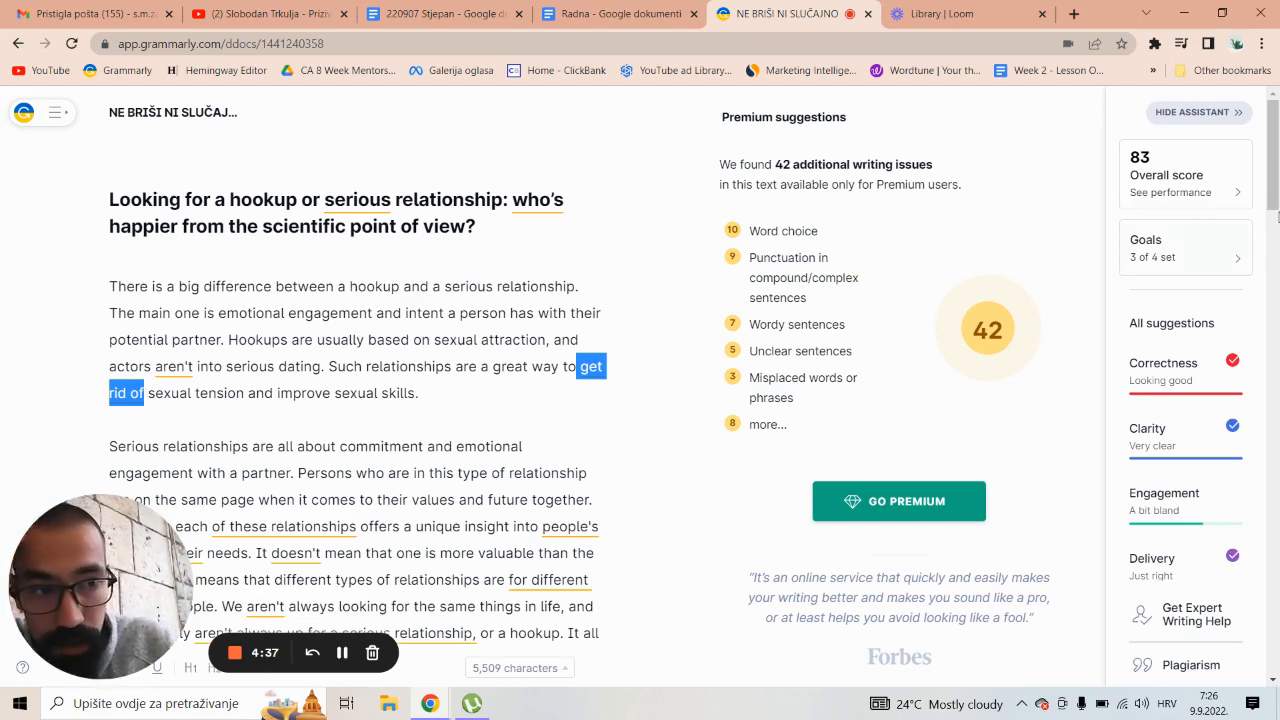
{"action": "left_click_drag", "start_coordinate": [1277, 198], "coordinate": [1277, 216]}
{"action": "left_click", "coordinate": [411, 398]}
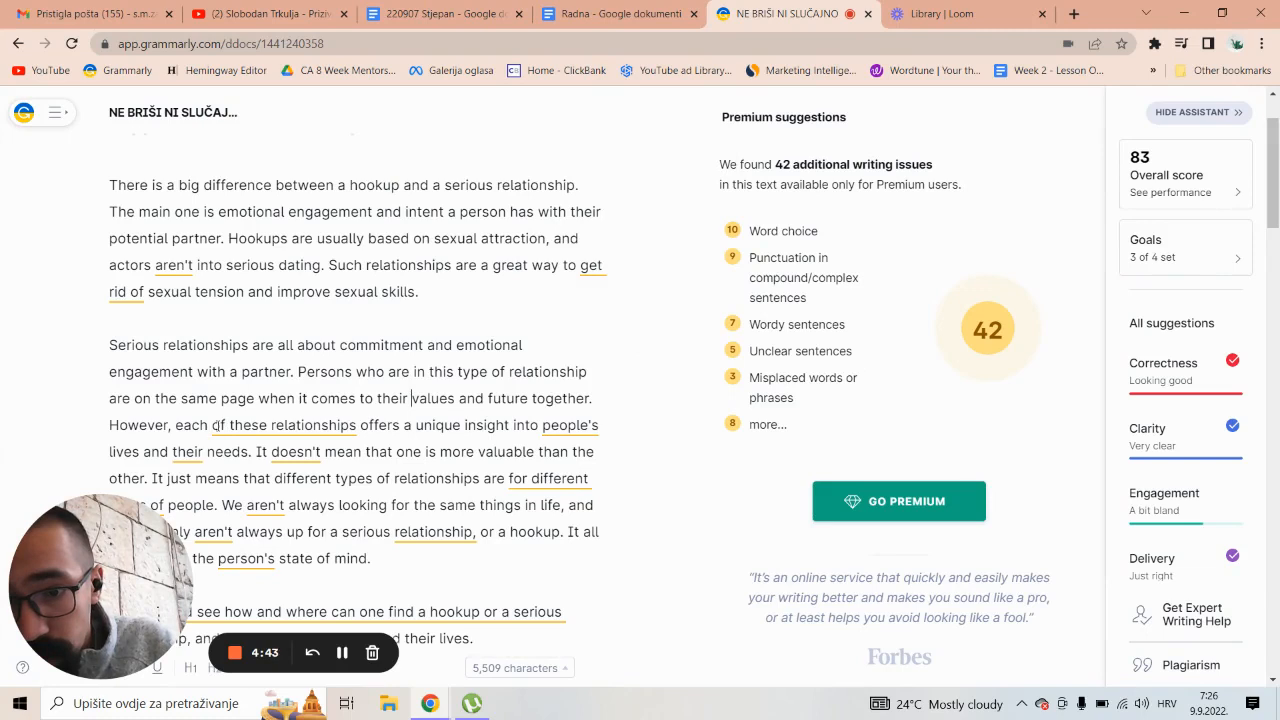
{"action": "left_click_drag", "start_coordinate": [230, 425], "coordinate": [176, 425]}
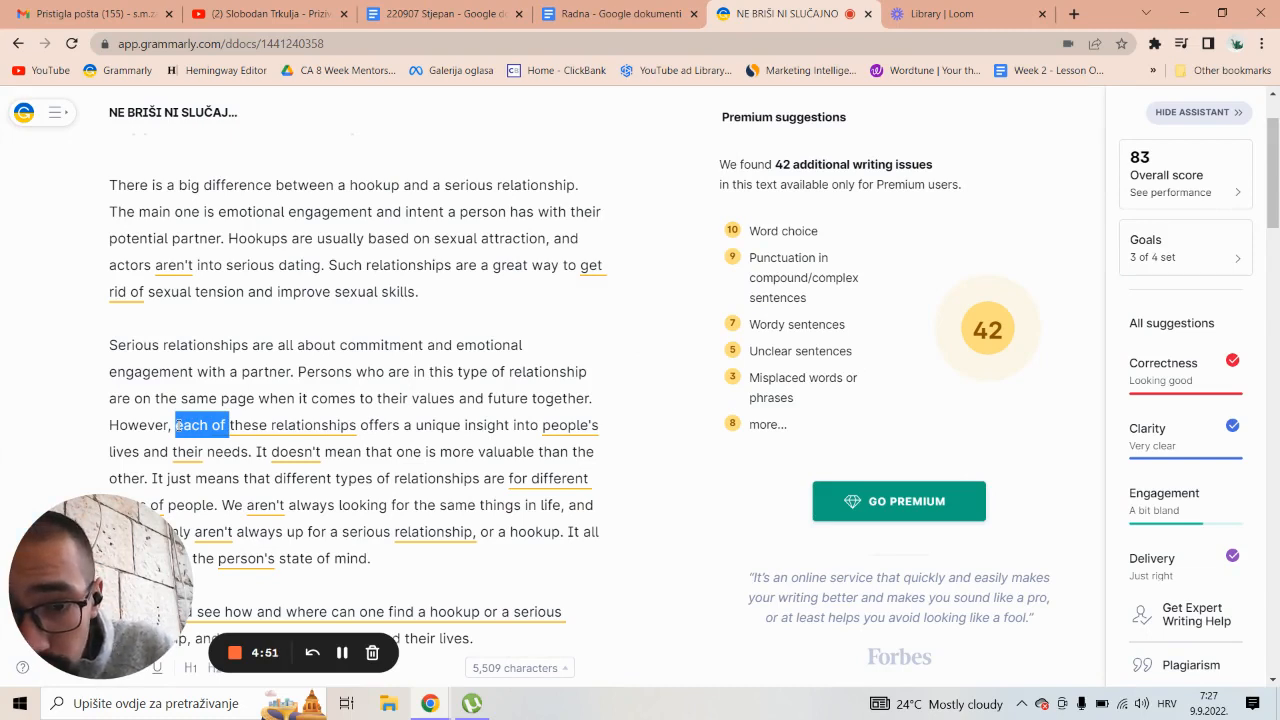
{"action": "key", "text": "BackSpace"}
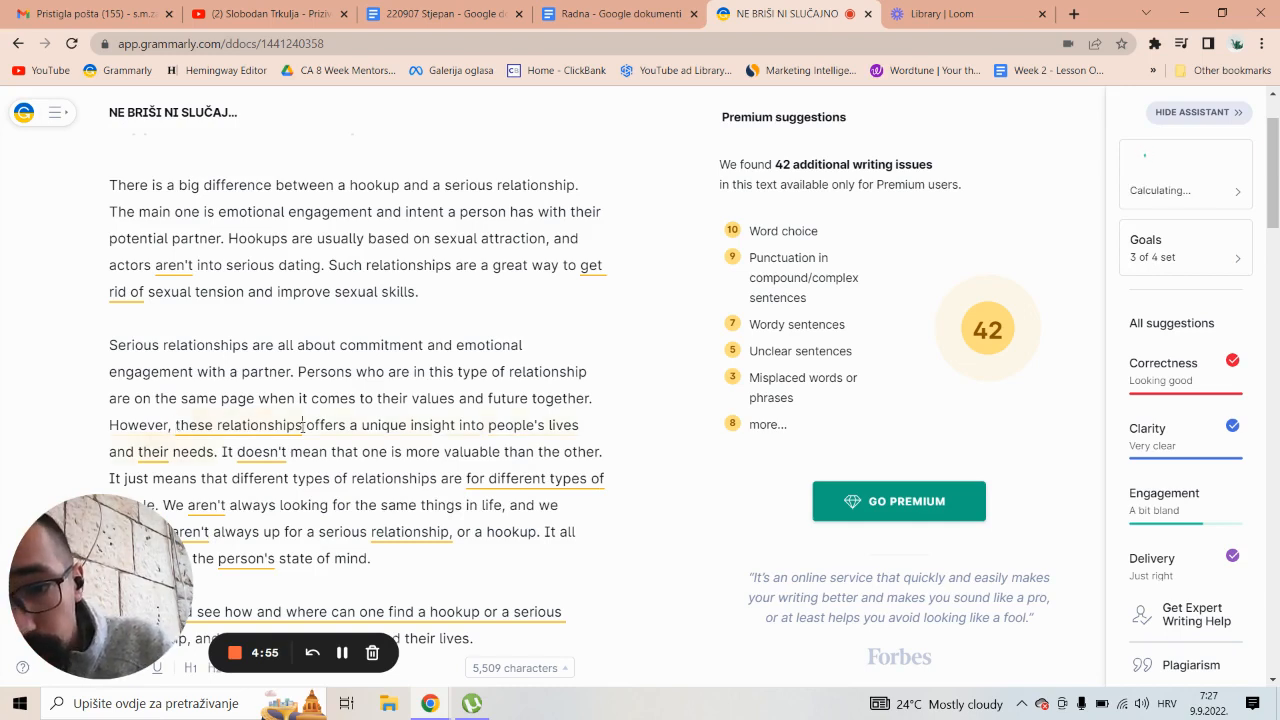
Change "offers" to "offer" in the sentence beginning with "However", keeping the plural "relationships" as its subject.
{"action": "key", "text": "BackSpace"}
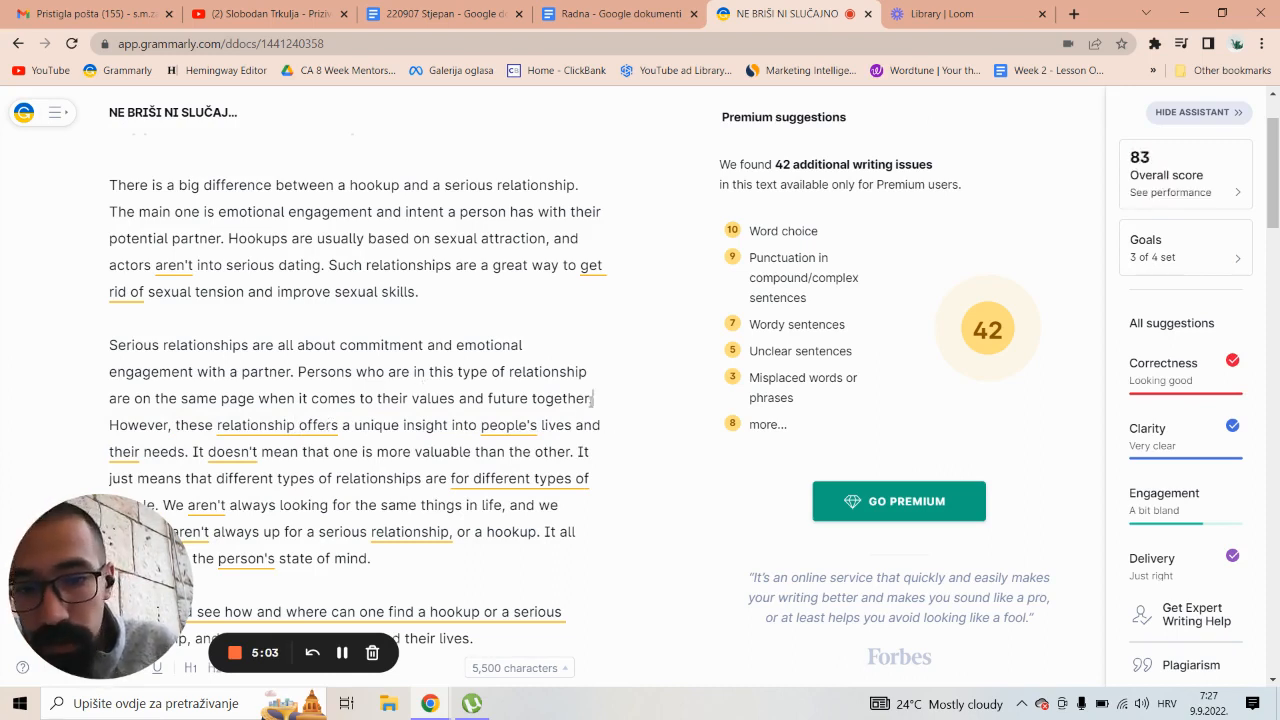
{"action": "left_click_drag", "start_coordinate": [593, 398], "coordinate": [17, 343]}
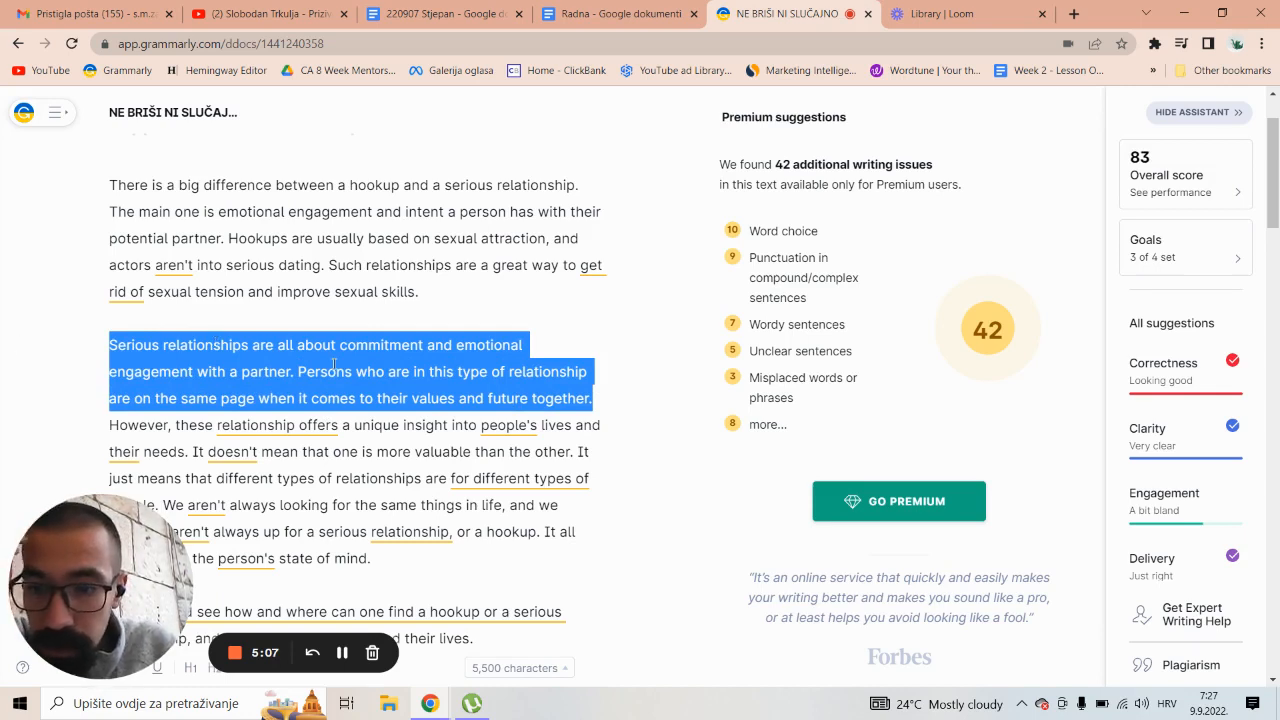
{"action": "left_click", "coordinate": [370, 451]}
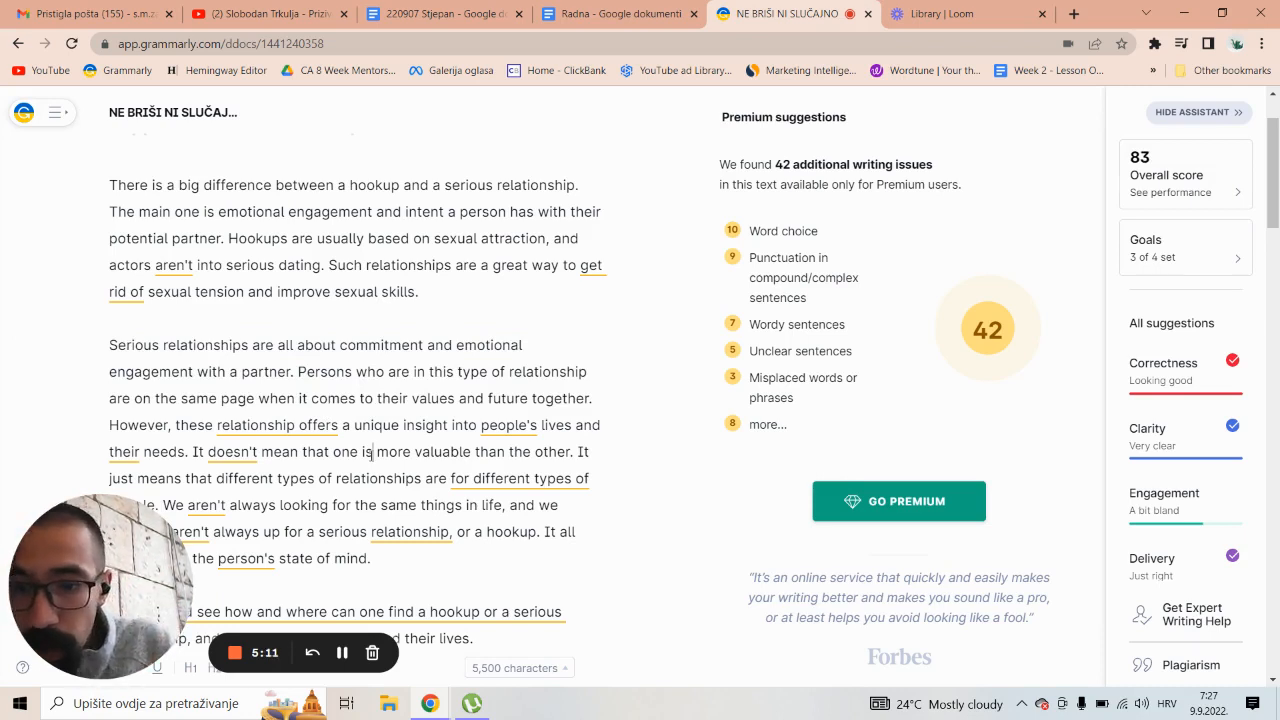
{"action": "left_click", "coordinate": [339, 425]}
{"action": "key", "text": "BackSpace"}
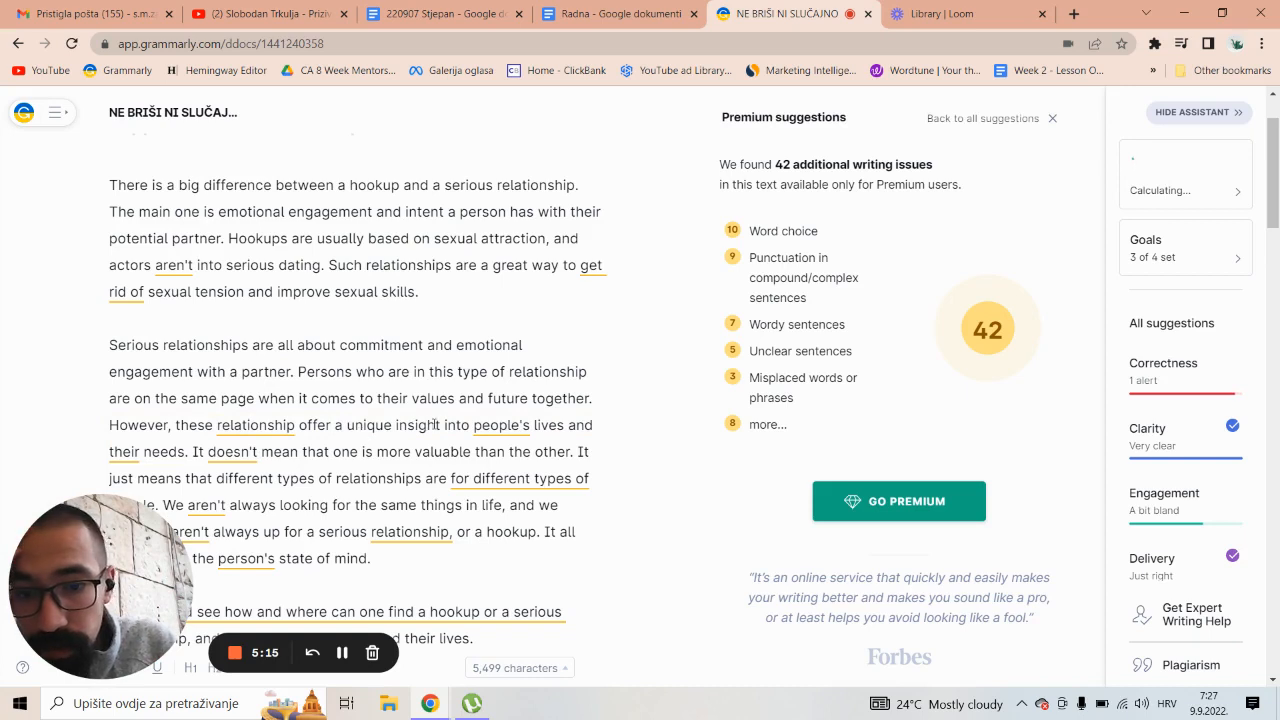
{"action": "left_click", "coordinate": [298, 425]}
{"action": "type", "text": "s"}
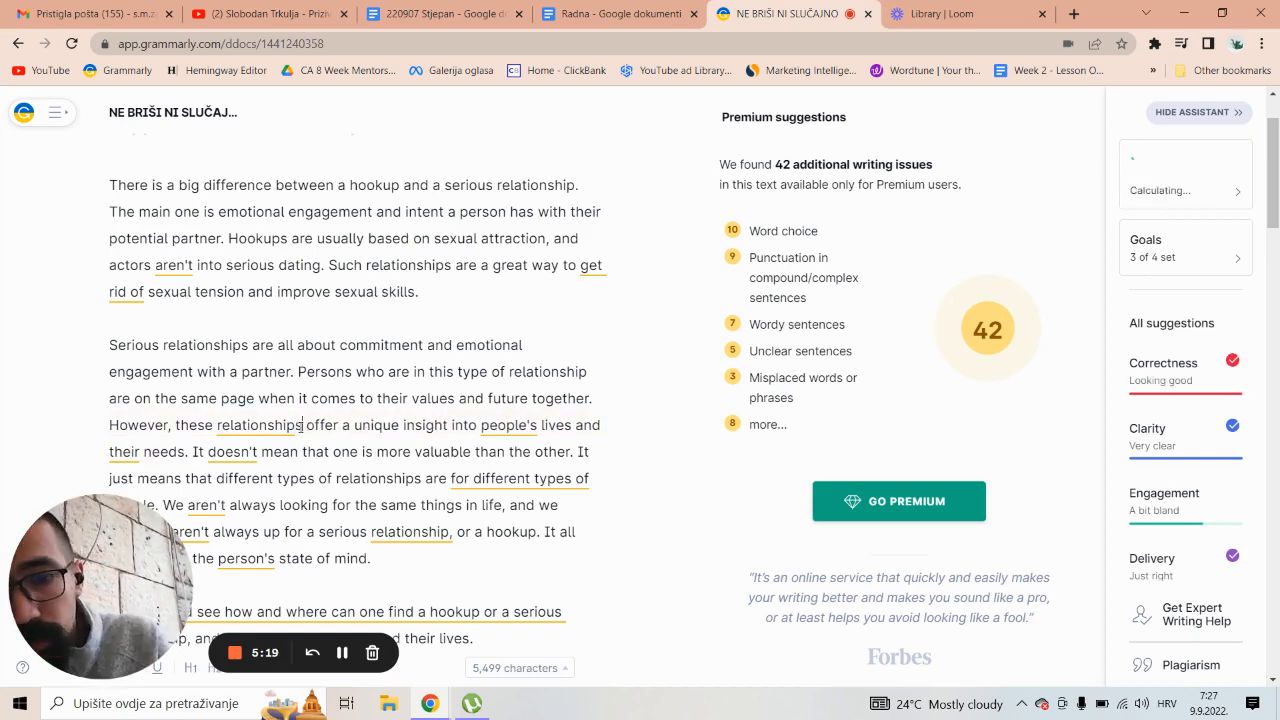
Change "insight" to "insights" and delete "their" before "needs" in the sentence beginning with "However".
{"action": "left_click", "coordinate": [447, 425]}
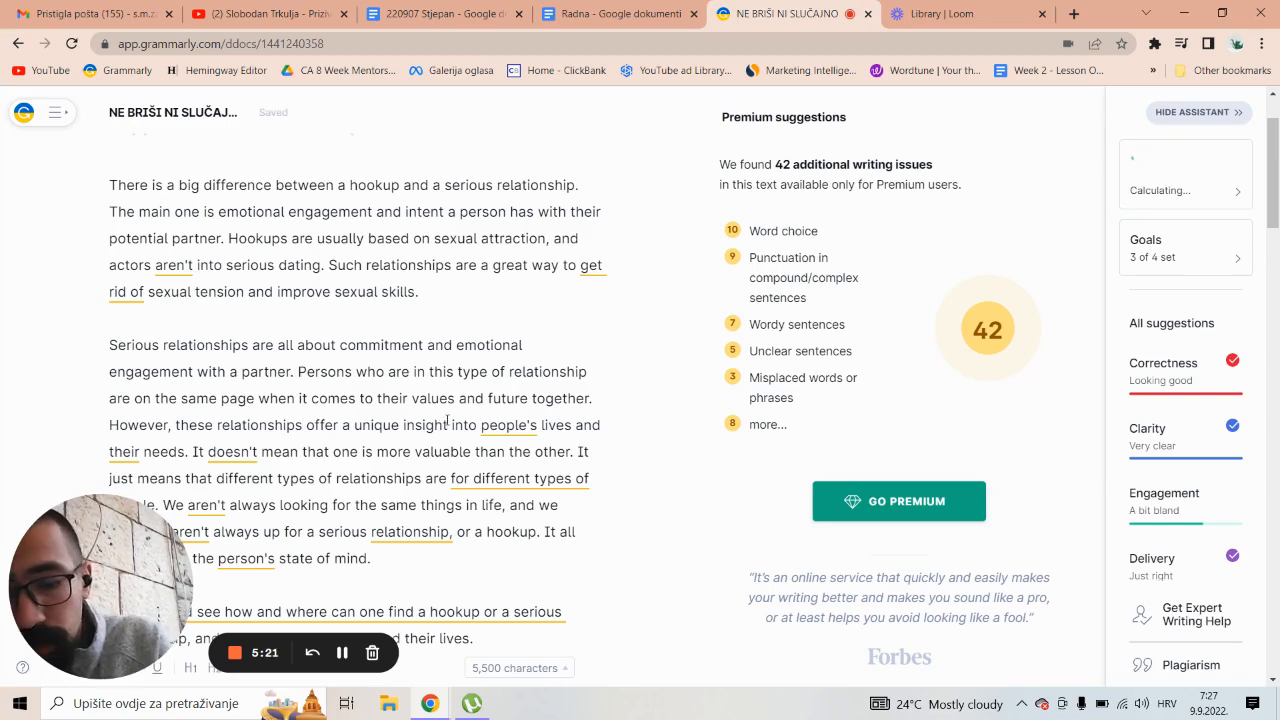
{"action": "type", "text": "s"}
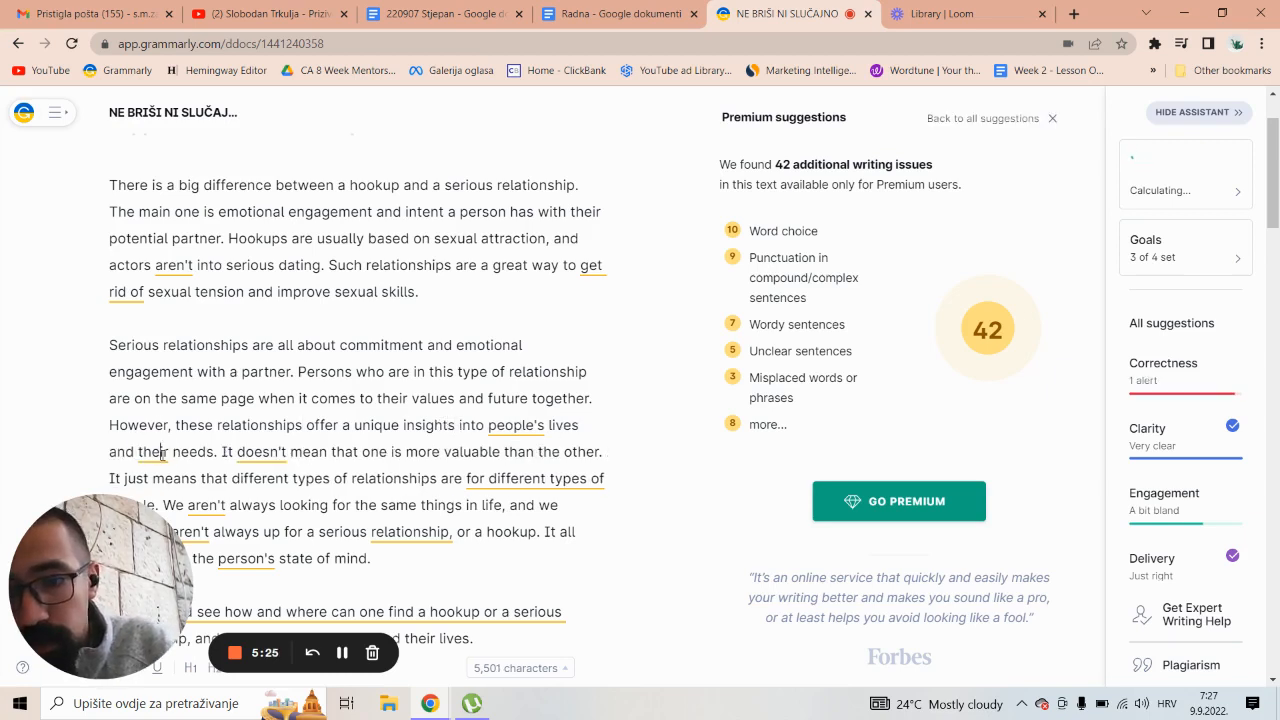
{"action": "double_click", "coordinate": [157, 455]}
{"action": "key", "text": "BackSpace"}
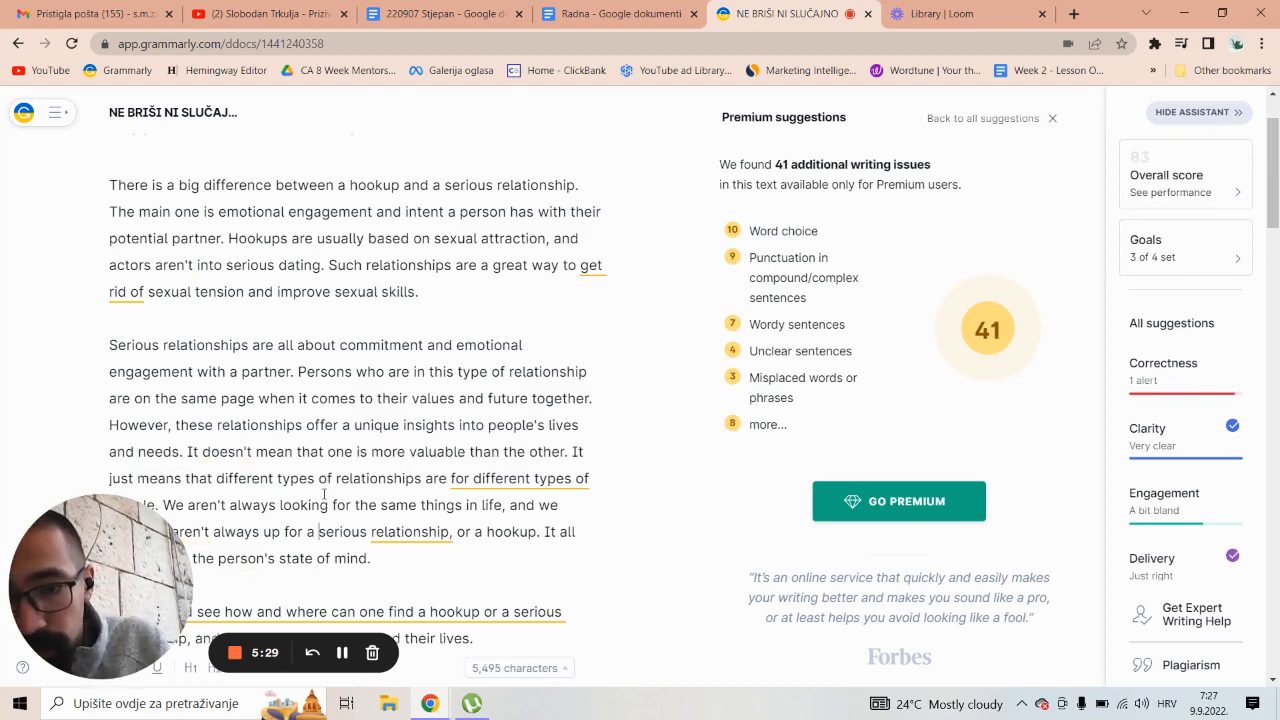
Accept the Correctness suggestion "unique insights" to drop the article "a" in the second paragraph.
{"action": "scroll", "coordinate": [323, 493], "scroll_direction": "down", "scroll_amount": 3}
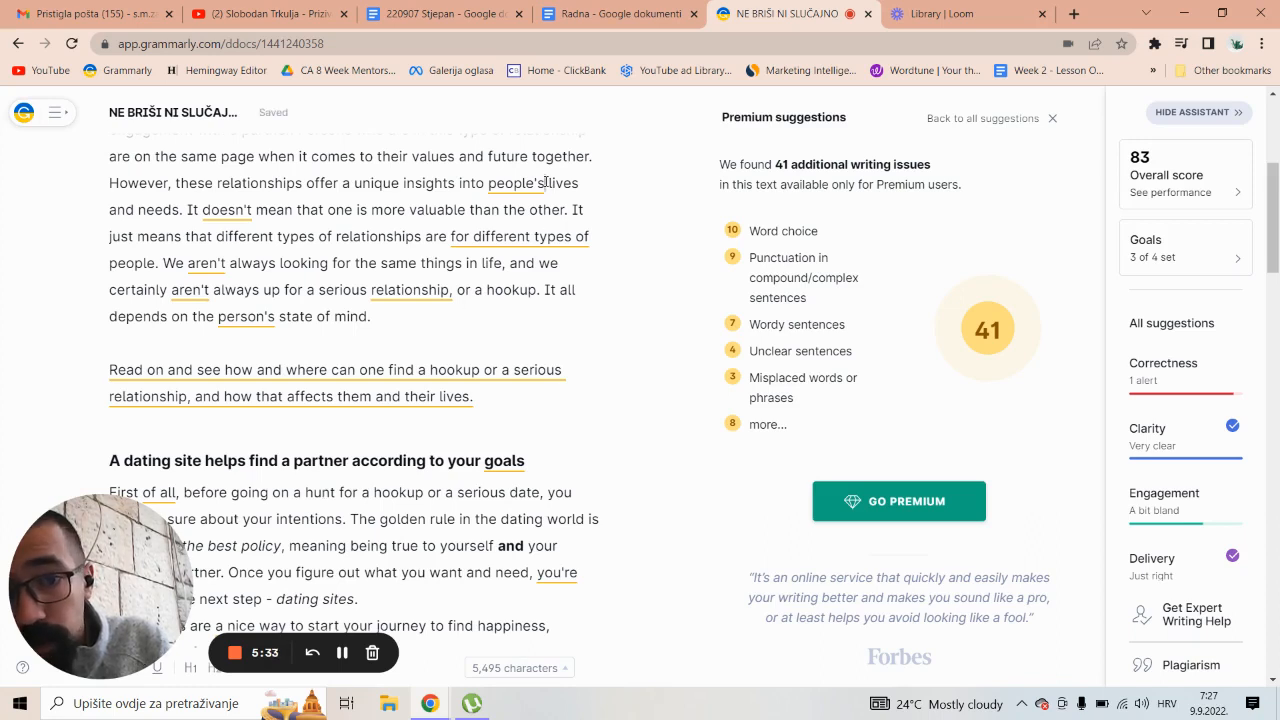
{"action": "left_click_drag", "start_coordinate": [545, 182], "coordinate": [491, 184]}
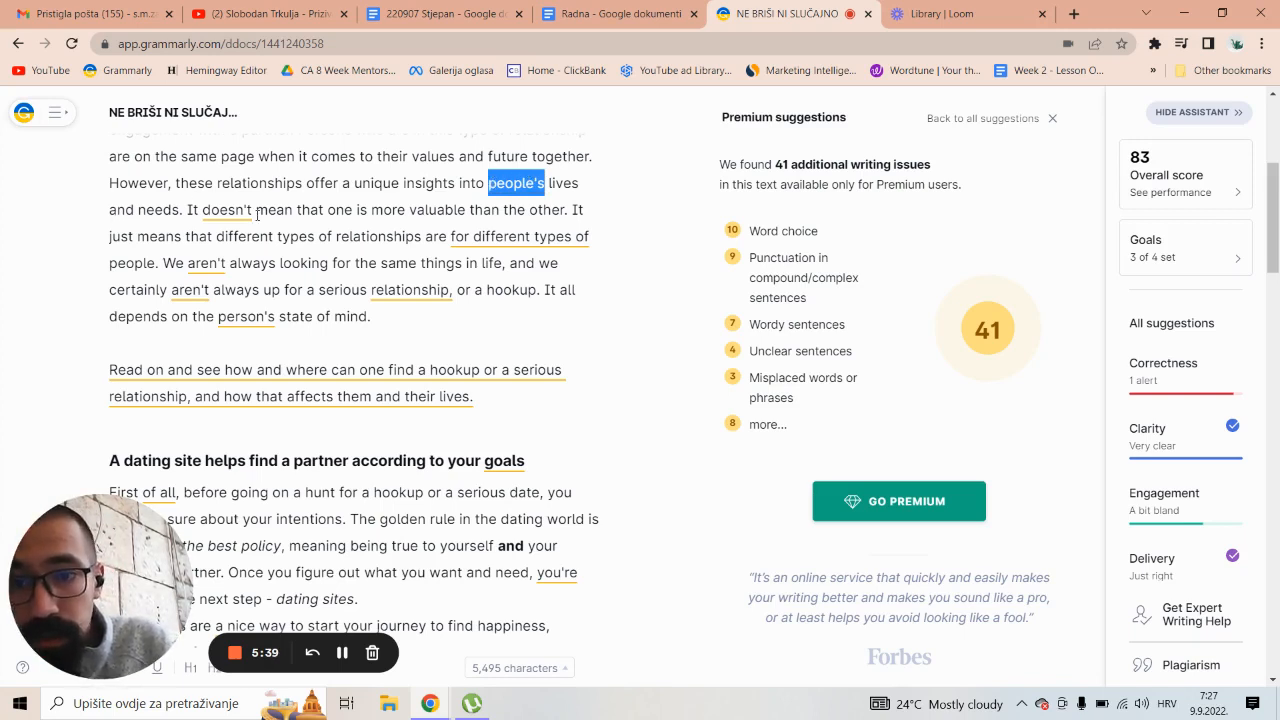
{"action": "double_click", "coordinate": [213, 215]}
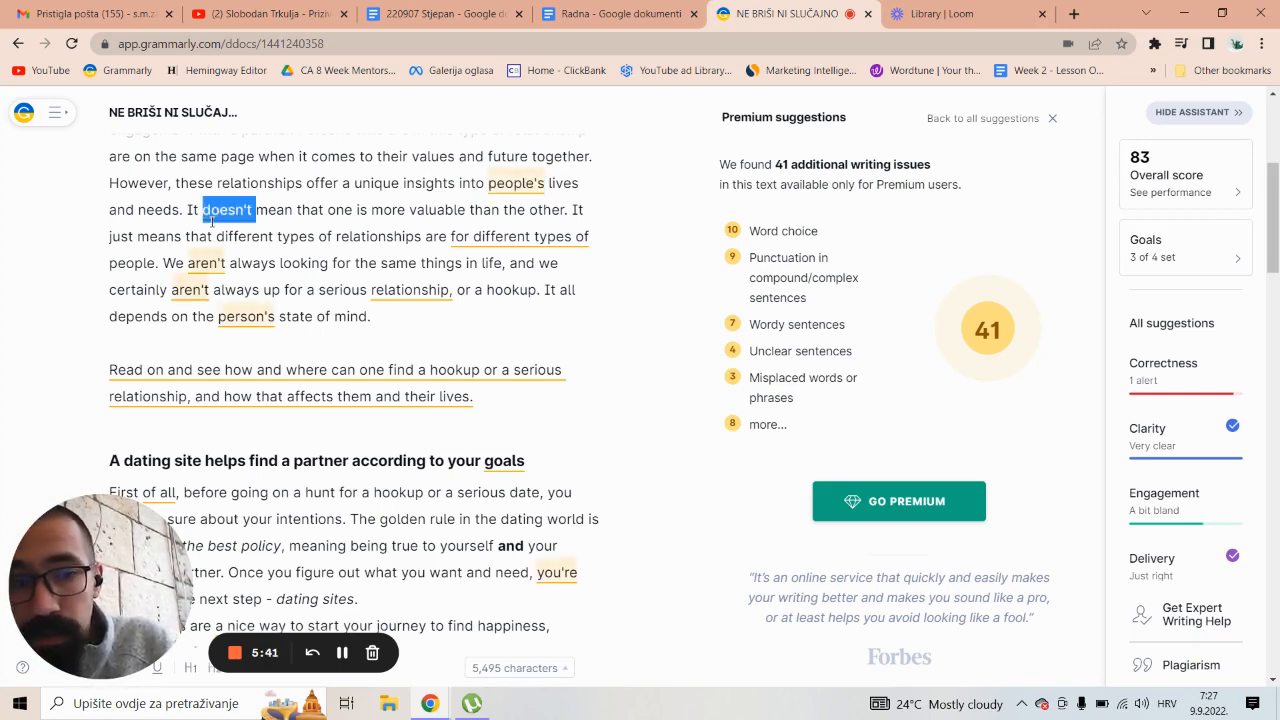
{"action": "left_click", "coordinate": [1163, 395]}
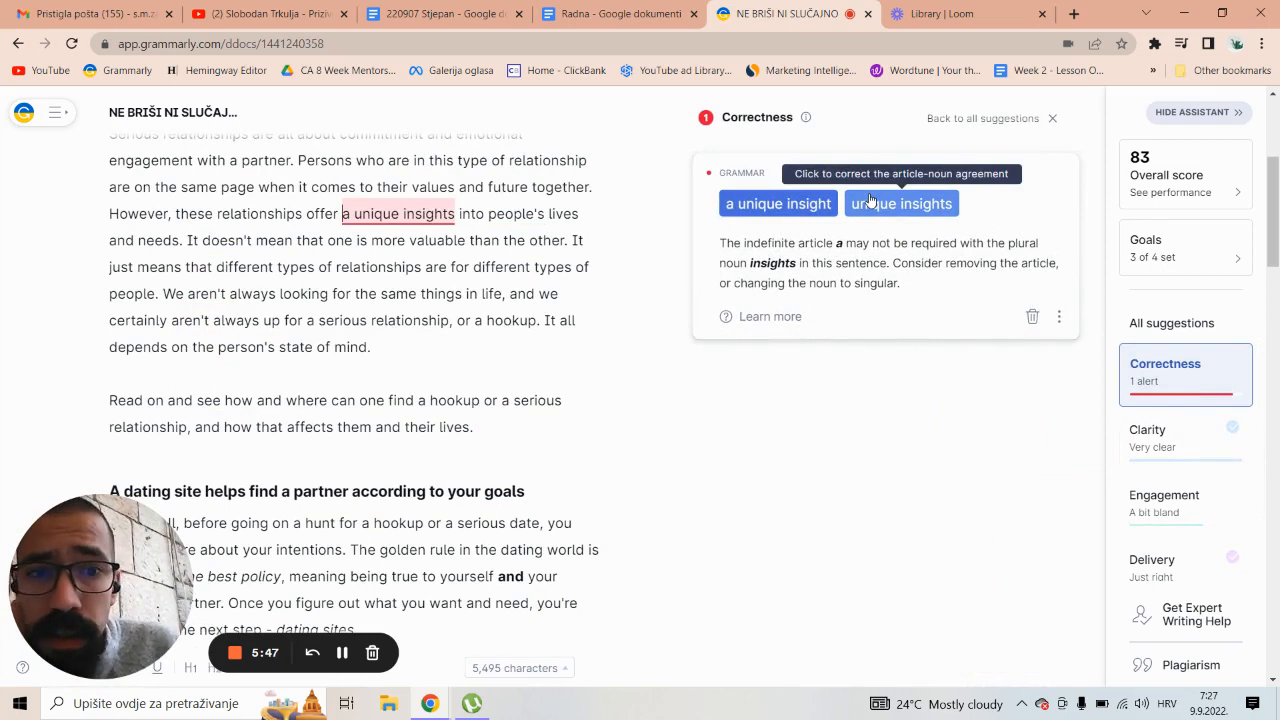
{"action": "left_click", "coordinate": [902, 203]}
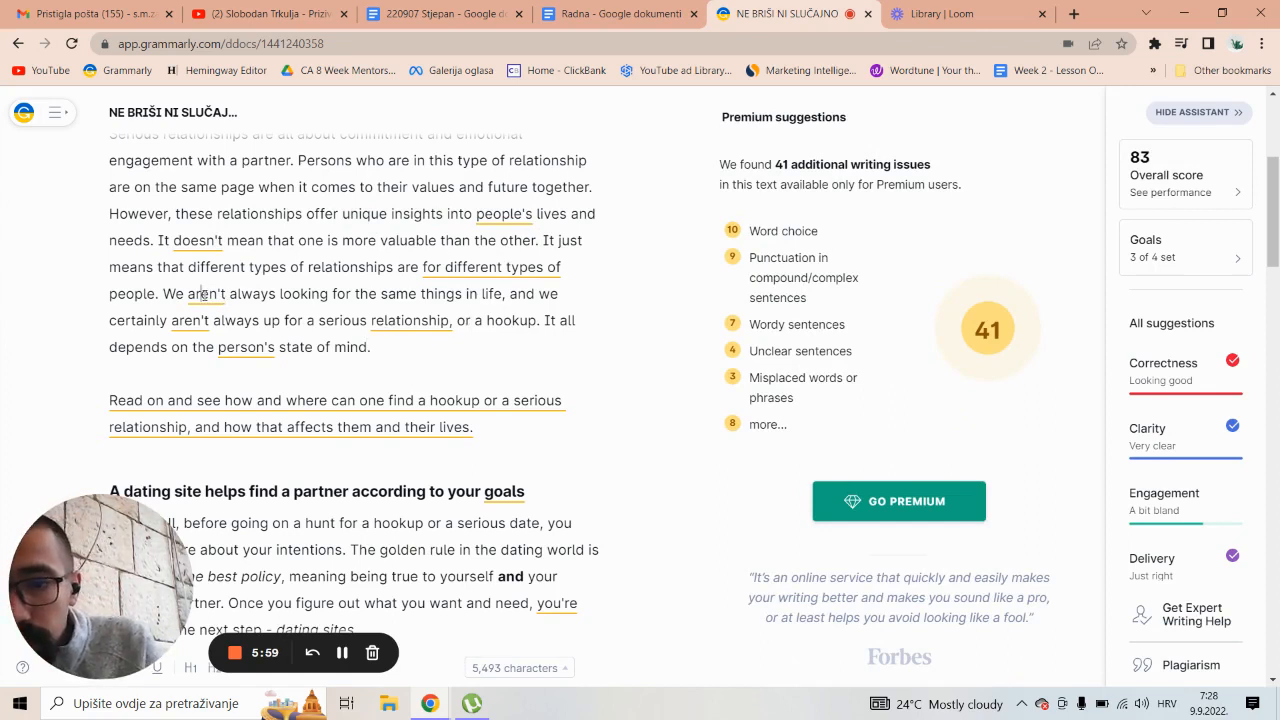
Remove the comma after "serious relationship" before "or a hookup" in the second paragraph.
{"action": "double_click", "coordinate": [186, 320]}
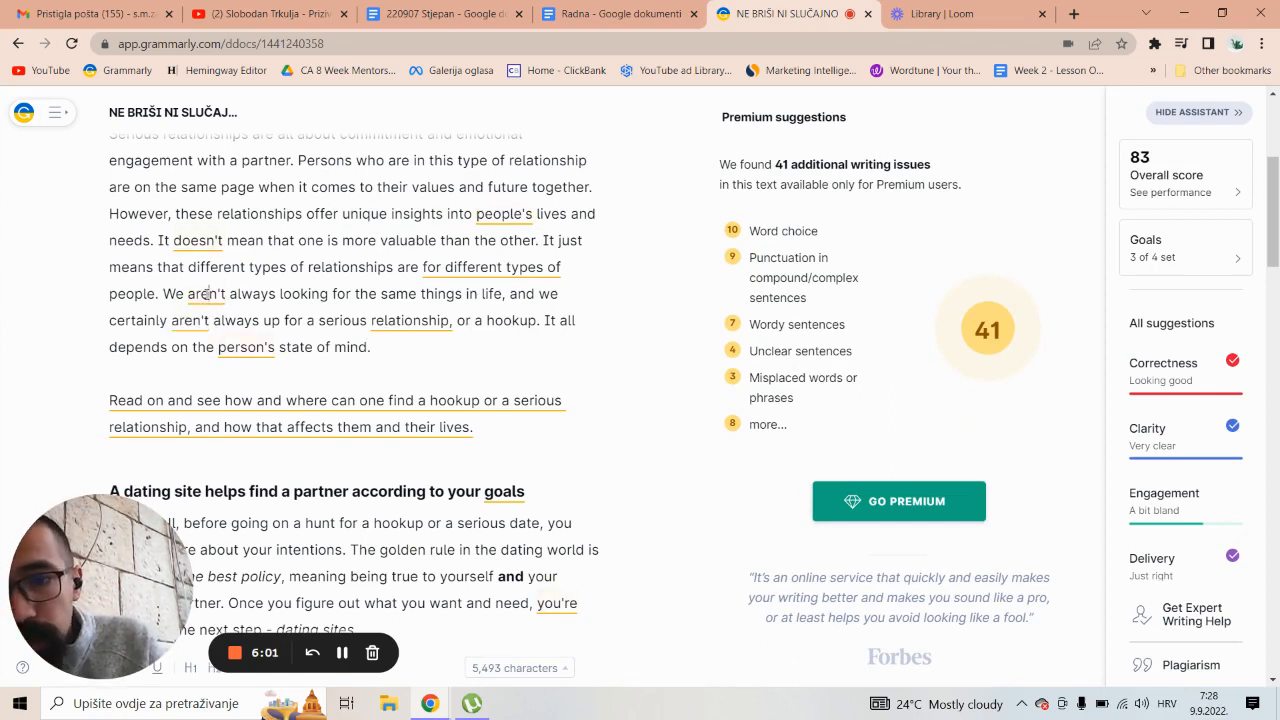
{"action": "double_click", "coordinate": [205, 294]}
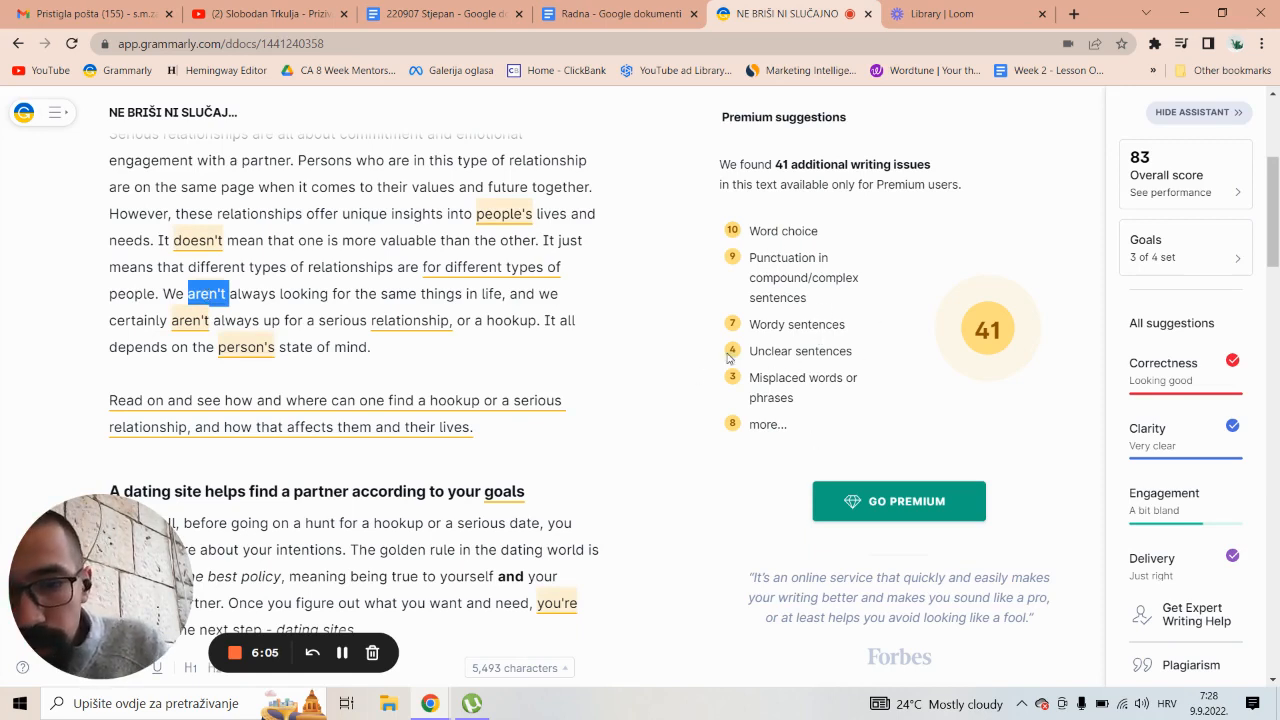
{"action": "double_click", "coordinate": [199, 238]}
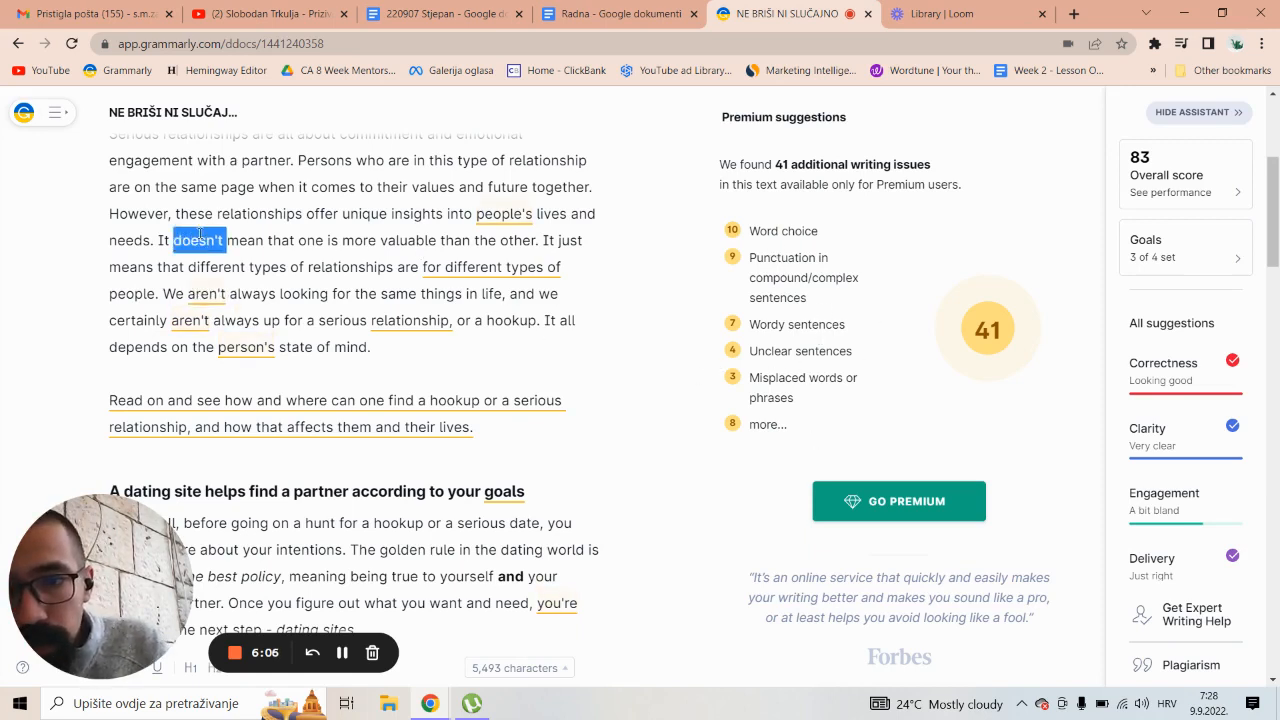
{"action": "triple_click", "coordinate": [205, 294]}
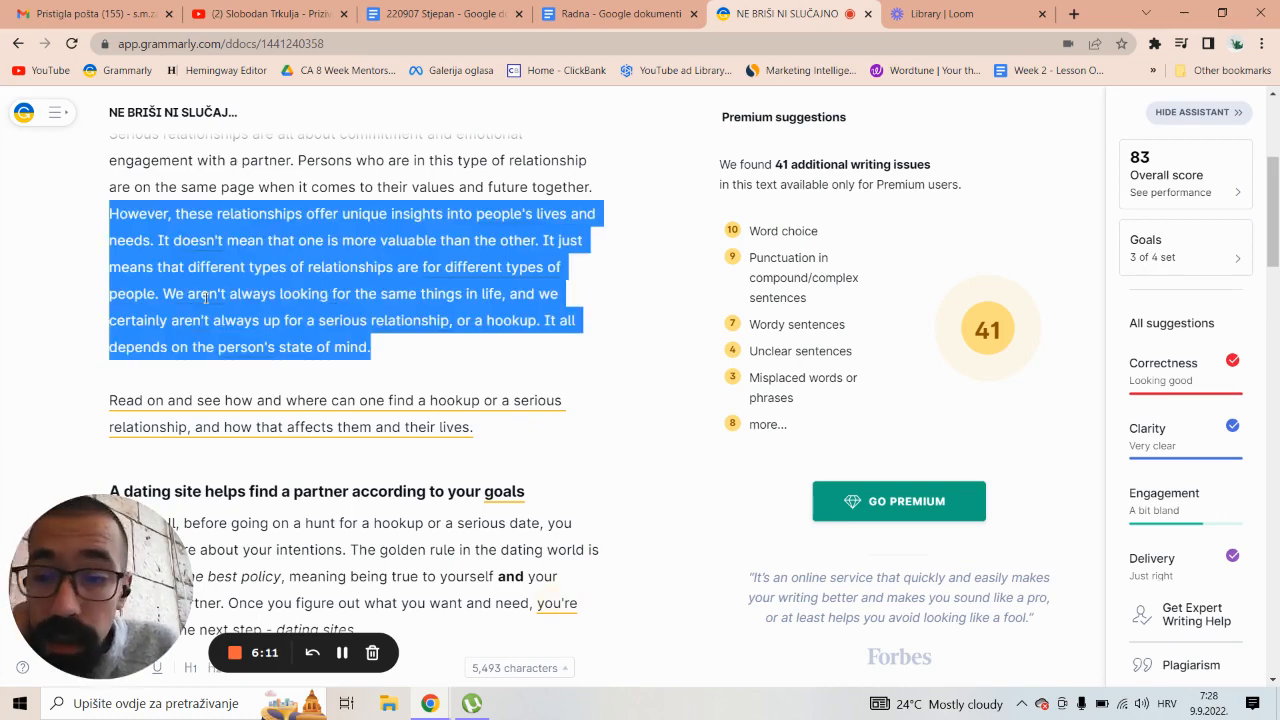
{"action": "left_click", "coordinate": [331, 322]}
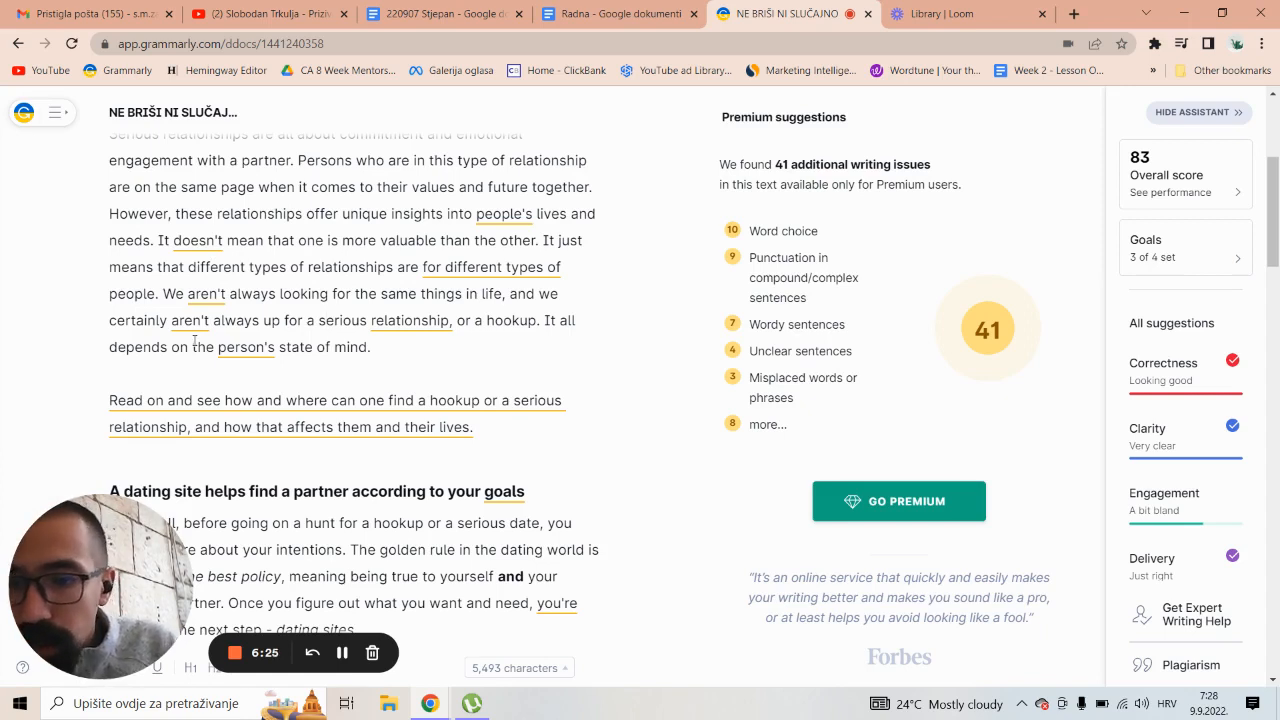
{"action": "left_click", "coordinate": [455, 330]}
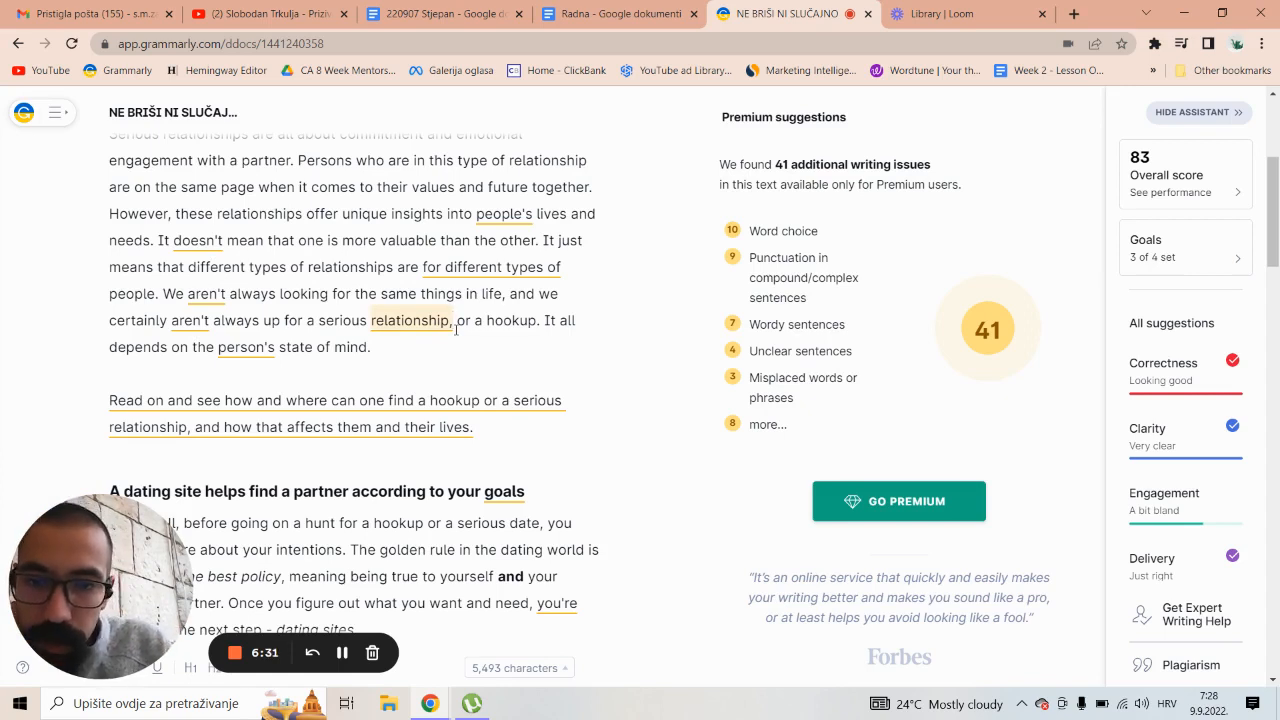
{"action": "key", "text": "BackSpace"}
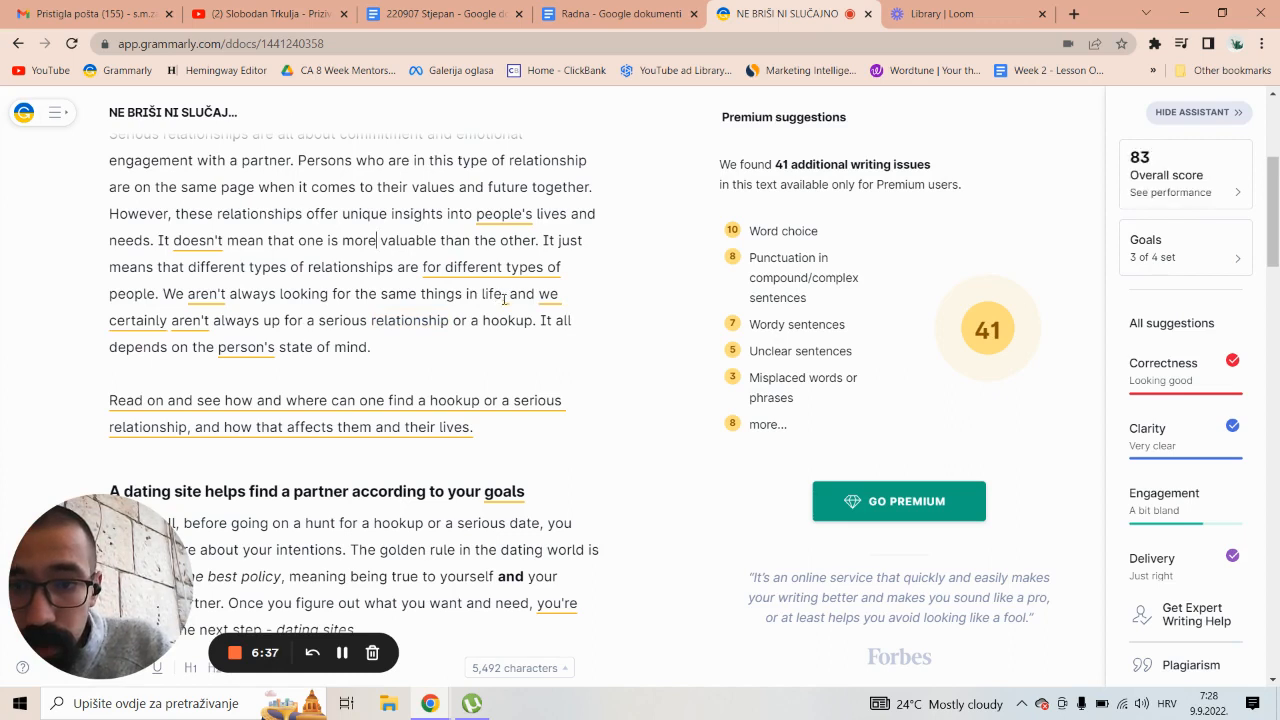
Split the sentence after "in life" by replacing the comma with a period and capitalizing "And".
{"action": "left_click", "coordinate": [504, 298]}
{"action": "type", "text": ","}
{"action": "key", "text": "BackSpace"}
{"action": "type", "text": "."}
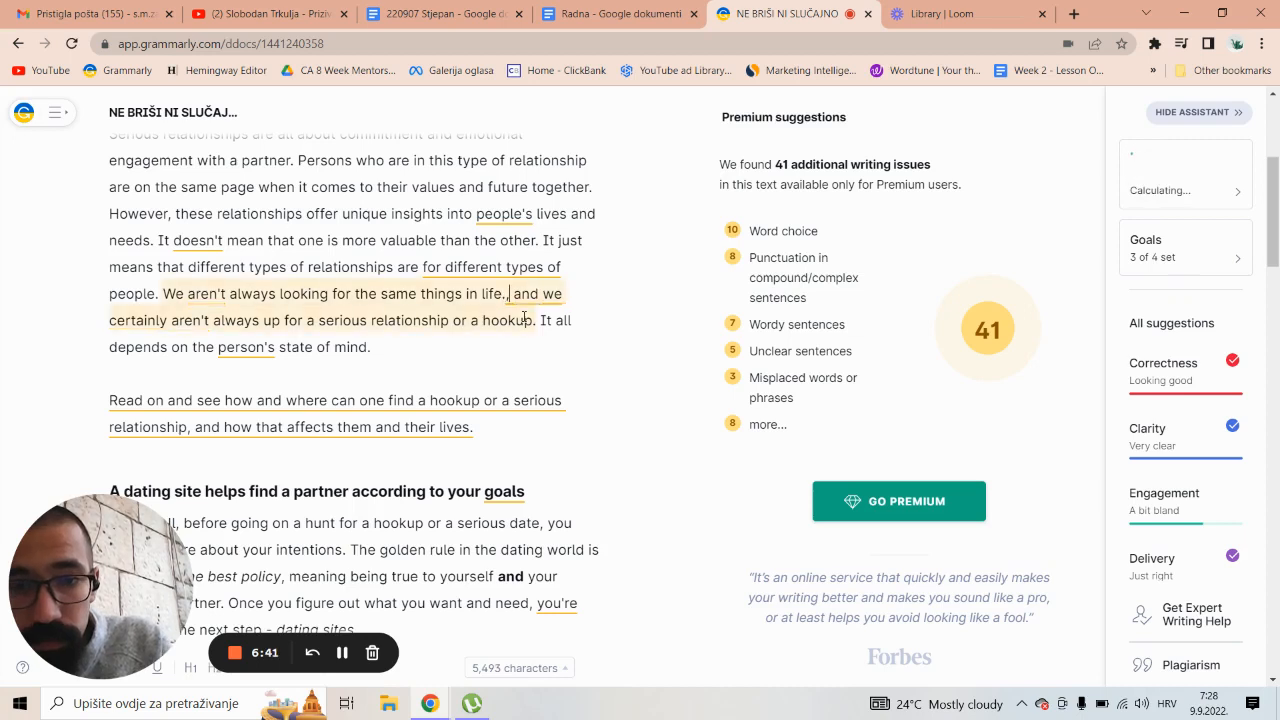
{"action": "key", "text": "Right"}
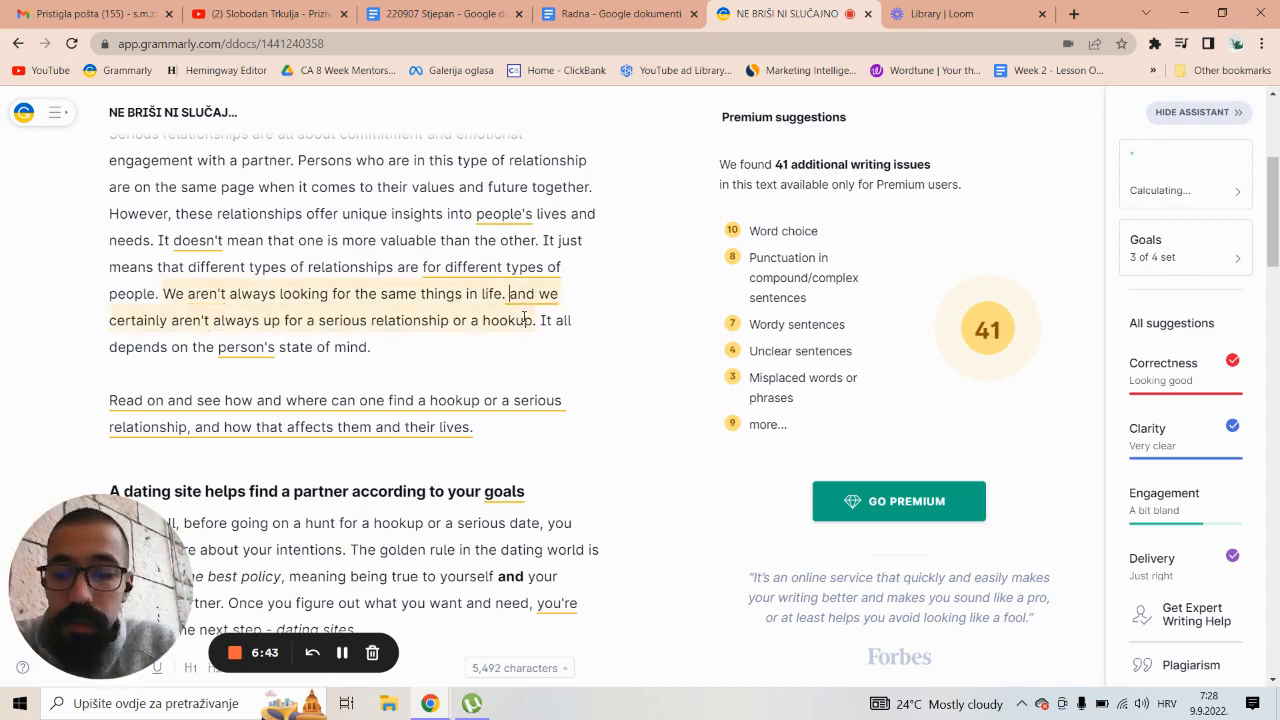
{"action": "key", "text": "Delete"}
{"action": "type", "text": "A"}
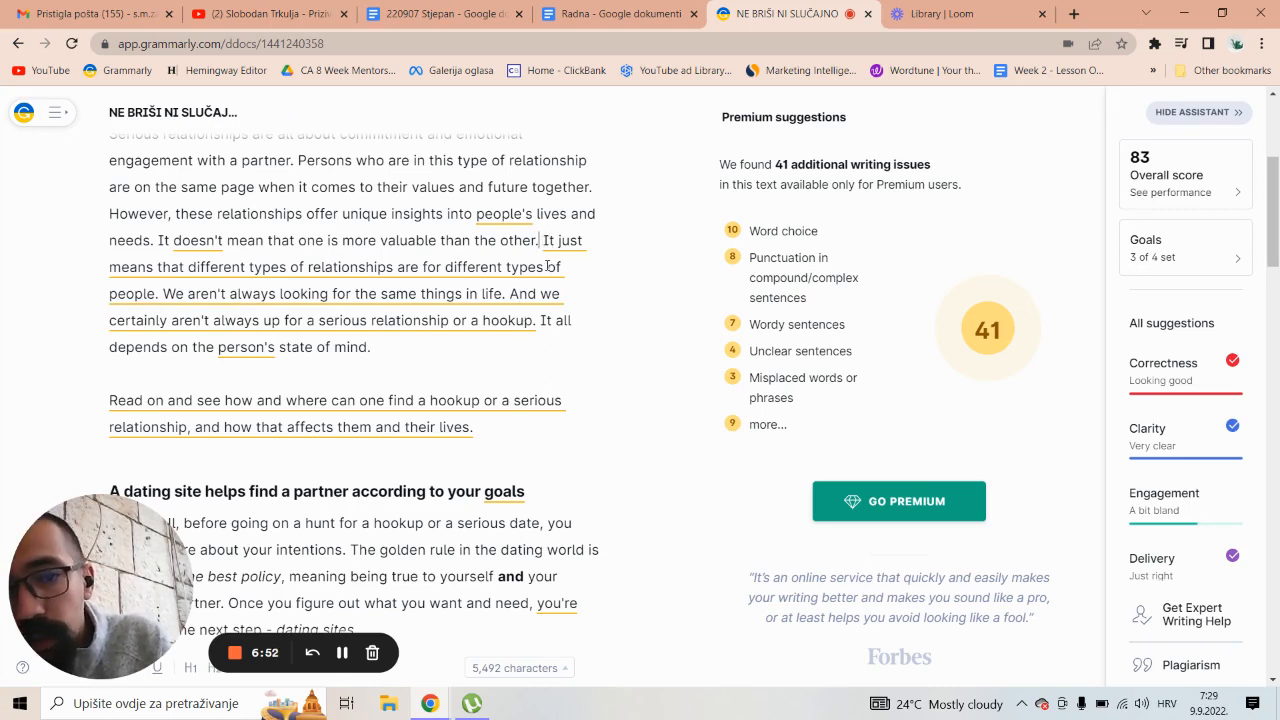
Delete "just" from "It just means" in the second paragraph.
{"action": "left_click", "coordinate": [541, 320], "text": "shift"}
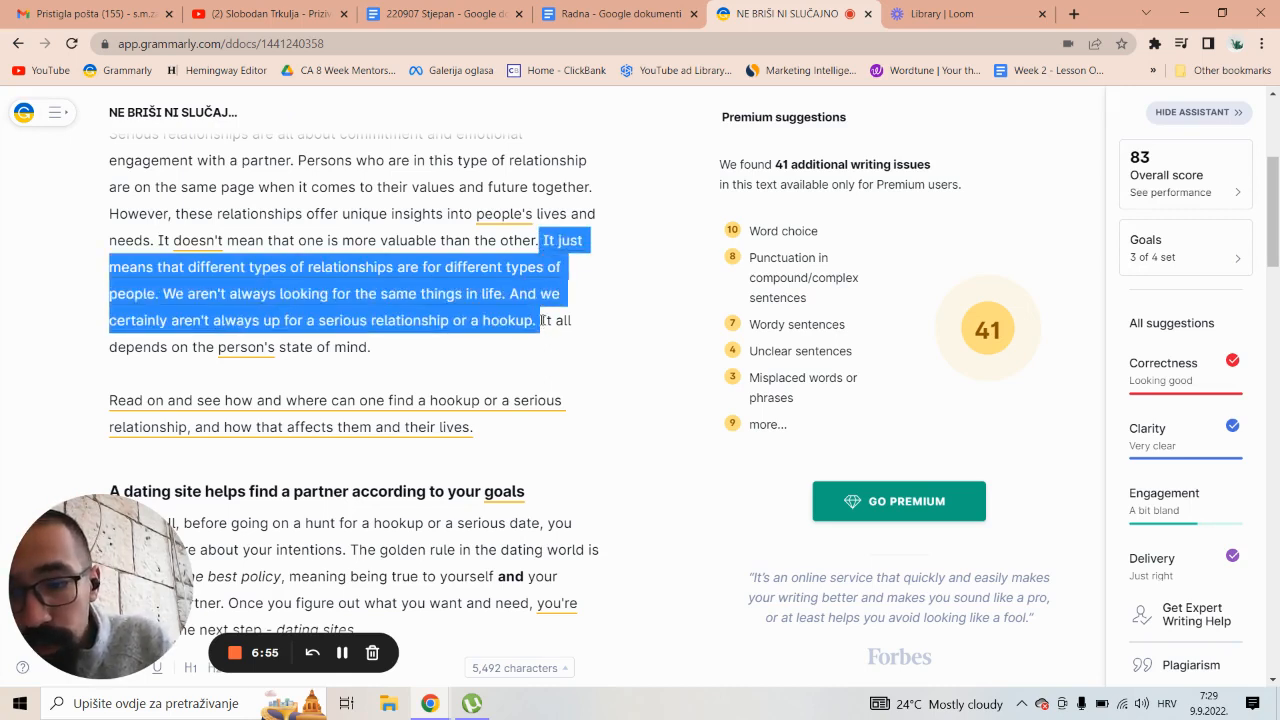
{"action": "left_click", "coordinate": [433, 240]}
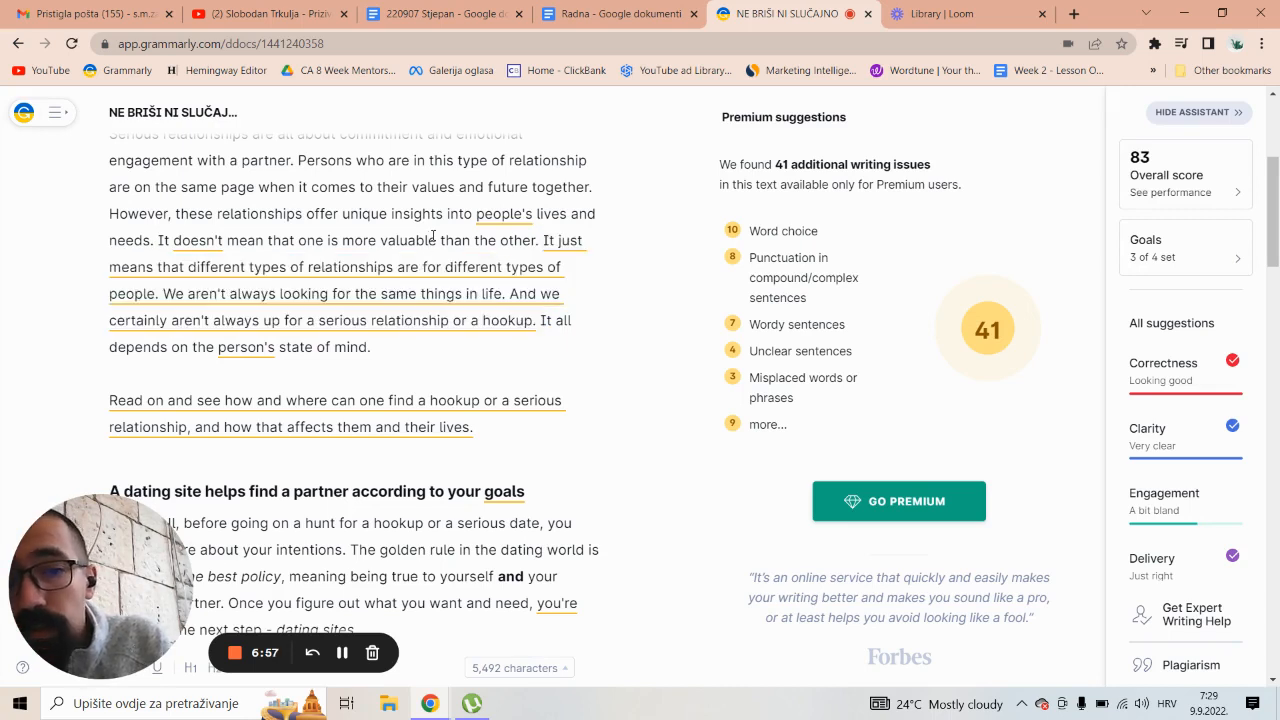
{"action": "double_click", "coordinate": [565, 241]}
{"action": "key", "text": "BackSpace"}
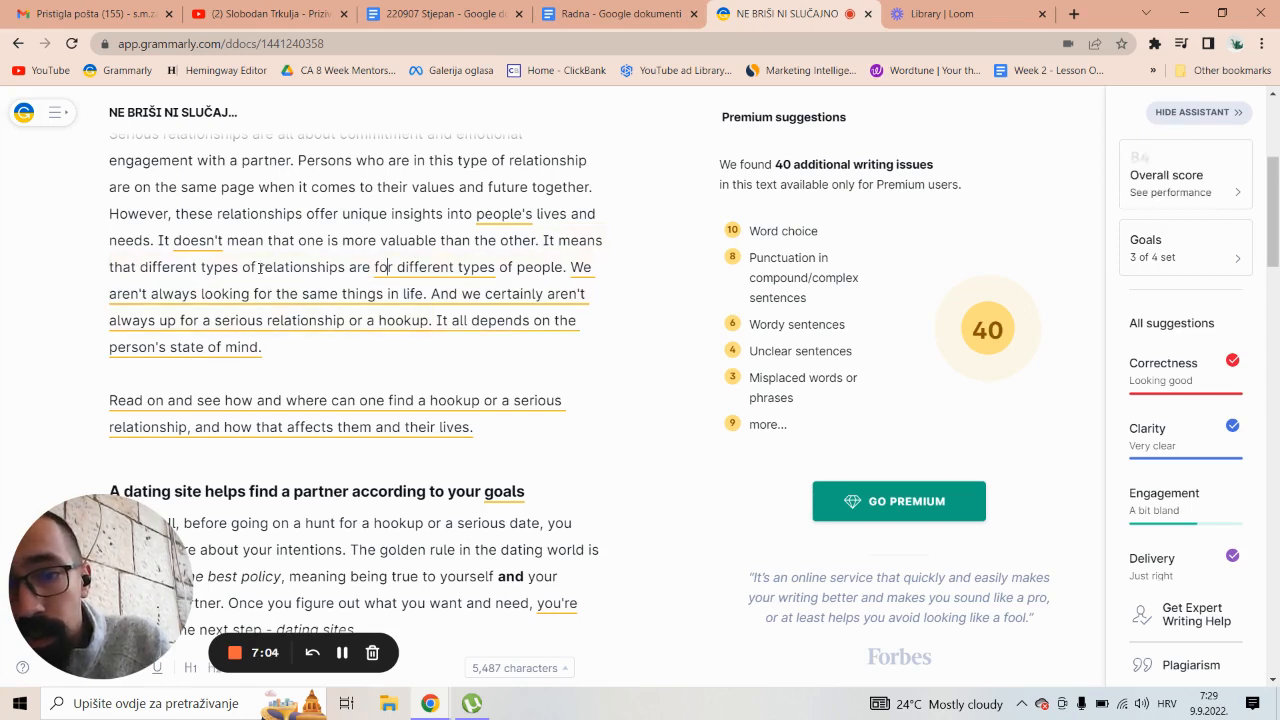
Shorten "different types of relationships" to "different relationships" in the sentence beginning with "It means".
{"action": "left_click", "coordinate": [260, 267]}
{"action": "key", "text": "BackSpace"}
{"action": "key", "text": "BackSpace"}
{"action": "key", "text": "BackSpace"}
{"action": "key", "text": "BackSpace"}
{"action": "key", "text": "BackSpace"}
{"action": "key", "text": "BackSpace"}
{"action": "key", "text": "BackSpace"}
{"action": "key", "text": "BackSpace"}
{"action": "key", "text": "BackSpace"}
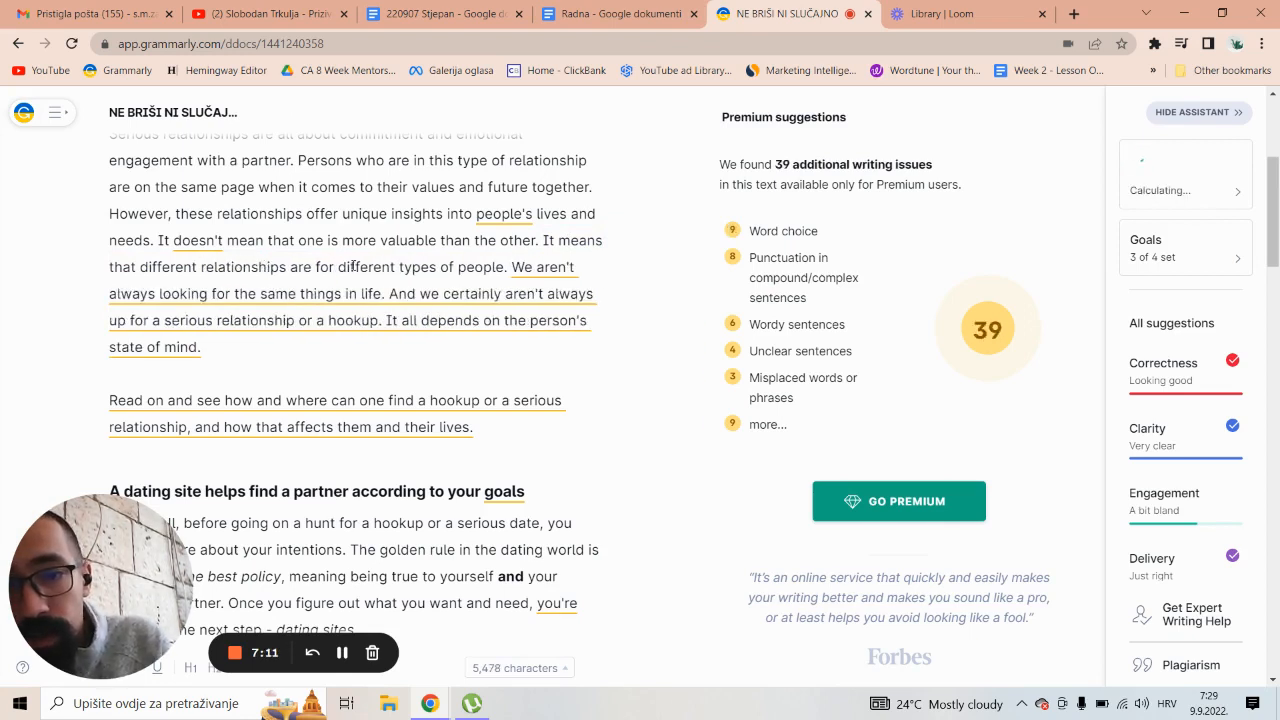
Shorten "different types of people" to "different people" at the end of the same sentence.
{"action": "left_click", "coordinate": [459, 267]}
{"action": "key", "text": "BackSpace"}
{"action": "key", "text": "BackSpace"}
{"action": "key", "text": "BackSpace"}
{"action": "key", "text": "BackSpace"}
{"action": "key", "text": "BackSpace"}
{"action": "key", "text": "BackSpace"}
{"action": "key", "text": "BackSpace"}
{"action": "key", "text": "BackSpace"}
{"action": "key", "text": "BackSpace"}
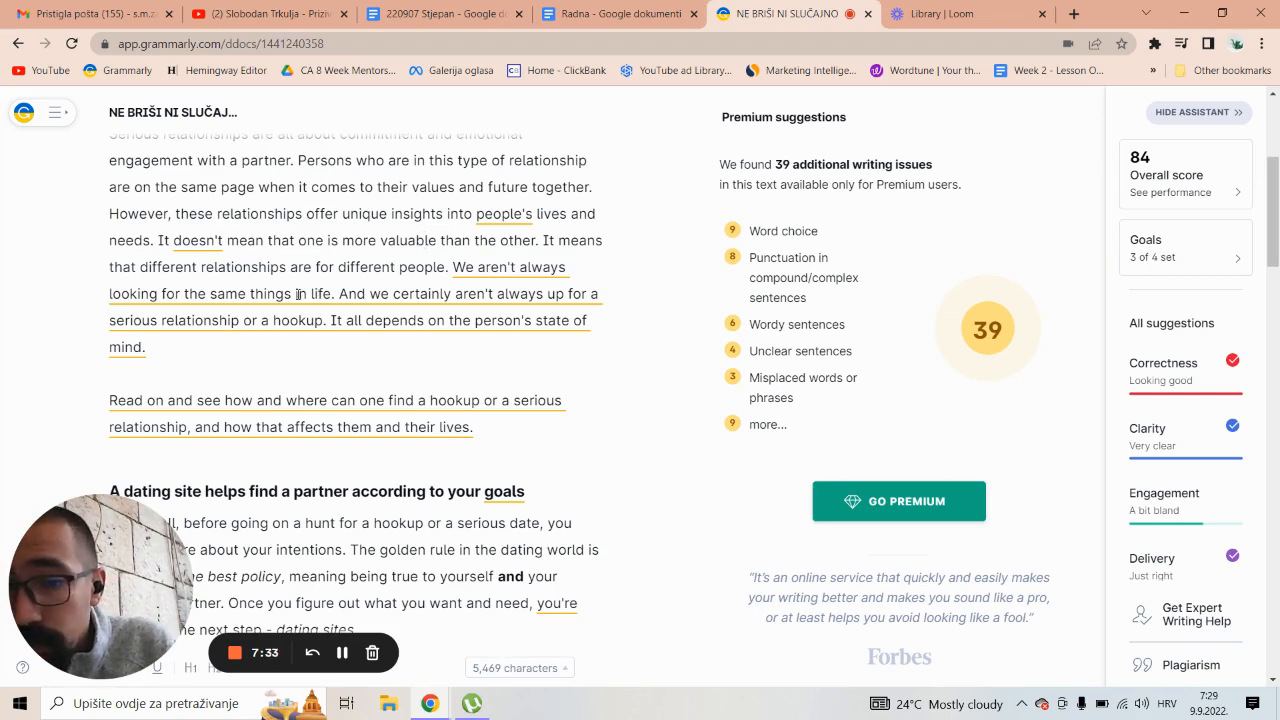
Delete "in life" after "the same things" in the second paragraph.
{"action": "left_click_drag", "start_coordinate": [297, 295], "coordinate": [330, 297]}
{"action": "key", "text": "BackSpace"}
{"action": "key", "text": "BackSpace"}
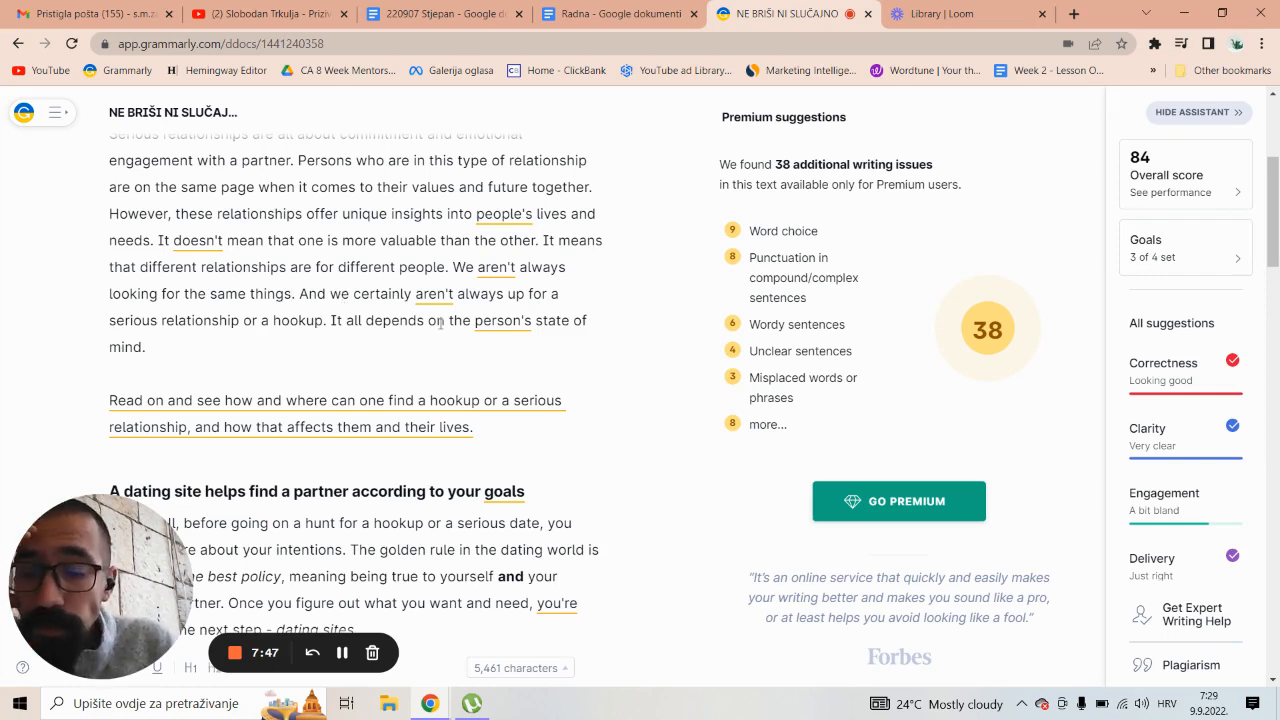
Delete the flagged word "person's" before "state of mind" in the second paragraph's last sentence.
{"action": "key", "text": "Down"}
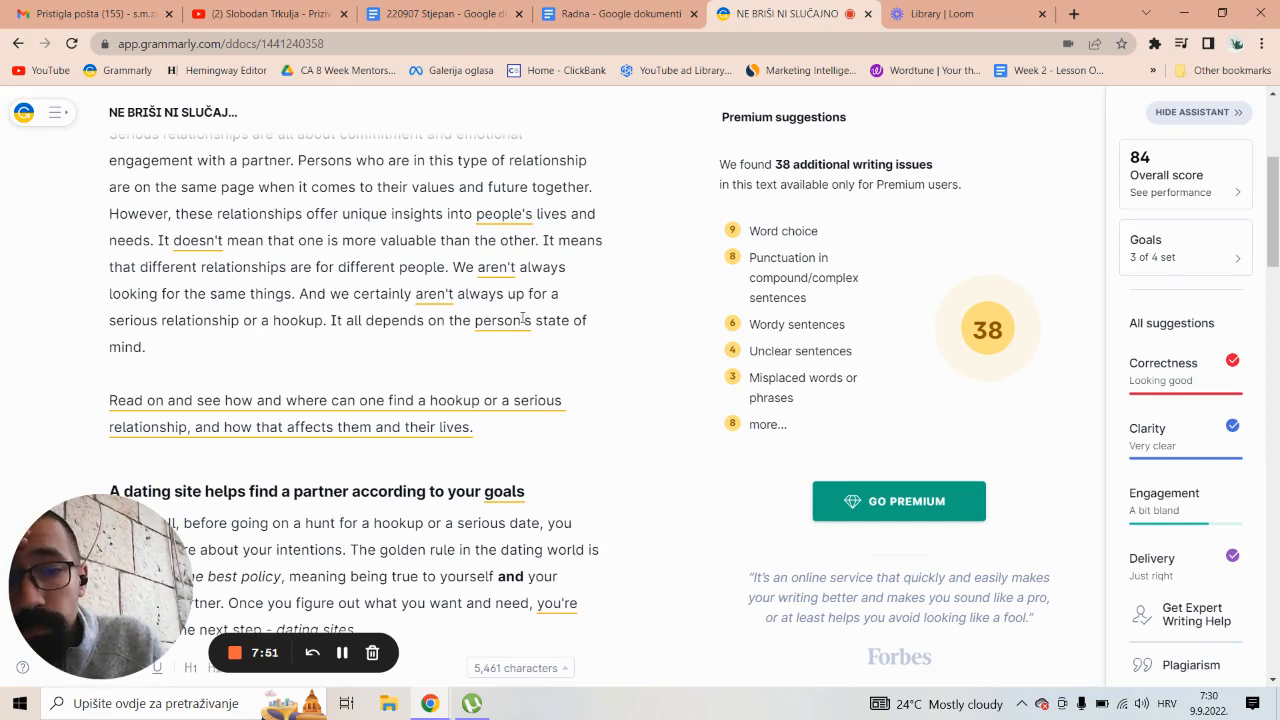
{"action": "double_click", "coordinate": [503, 320]}
{"action": "key", "text": "BackSpace"}
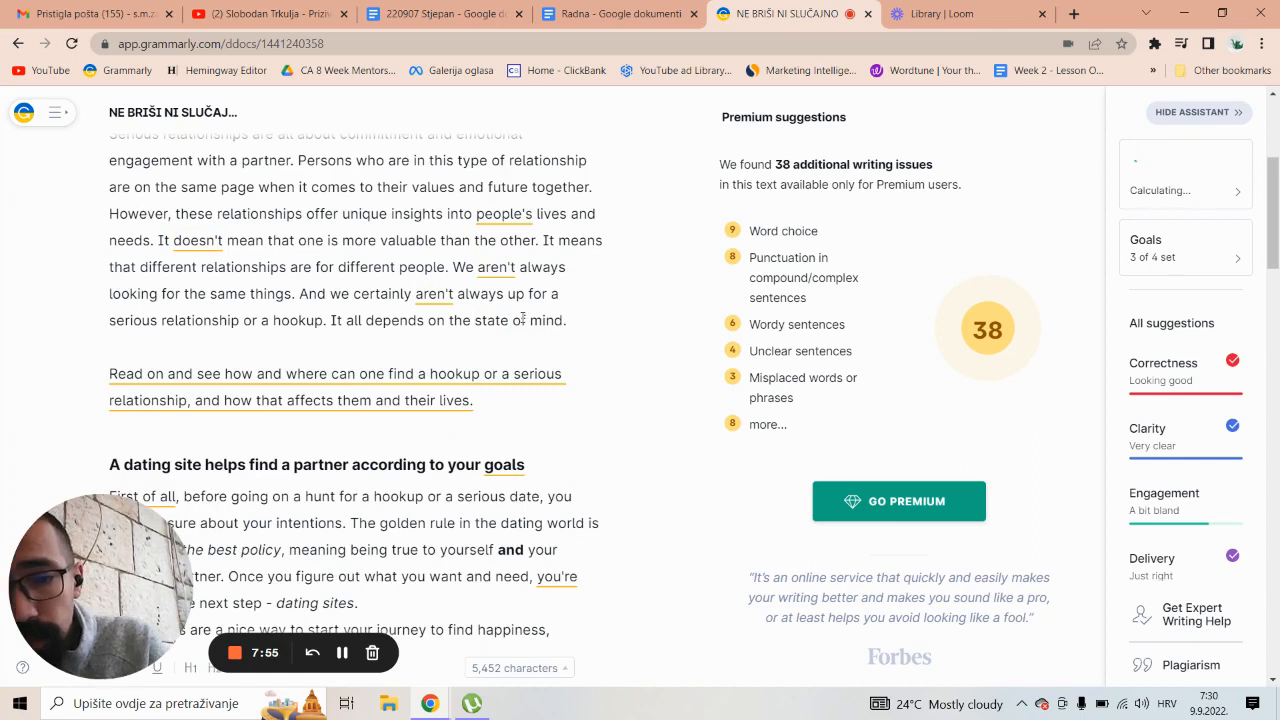
Undo the deletion of "person's" before "state of mind" and delete the word again.
{"action": "key", "text": "ctrl+z"}
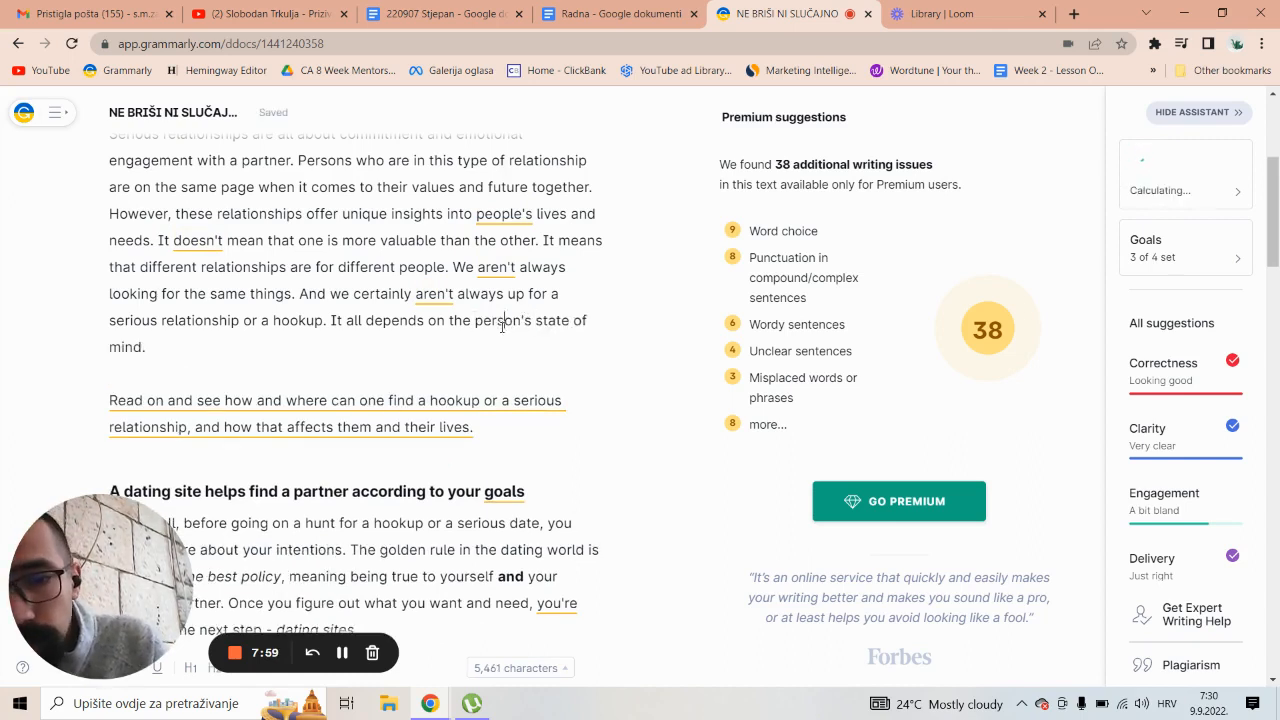
{"action": "double_click", "coordinate": [503, 322]}
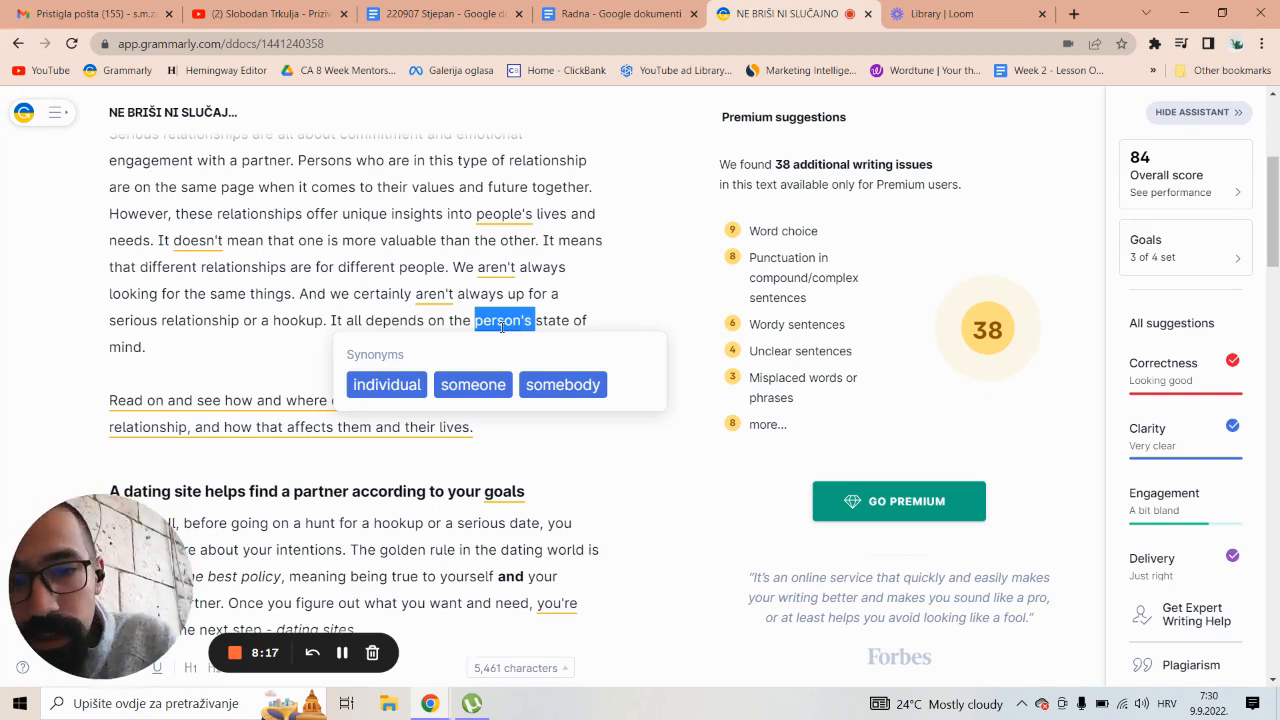
{"action": "key", "text": "BackSpace"}
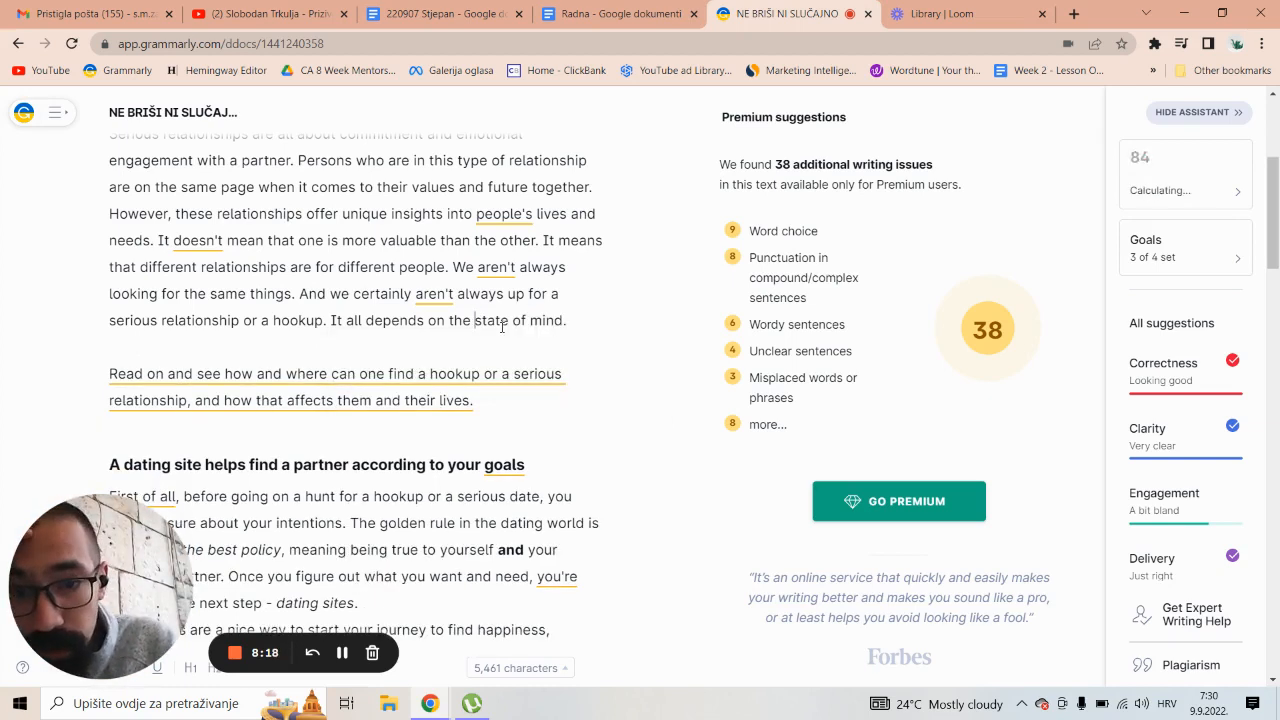
Split the "Read on" sentence after "relationship" so the second part starts with "And", and replace "can one" with "to".
{"action": "left_click", "coordinate": [424, 424]}
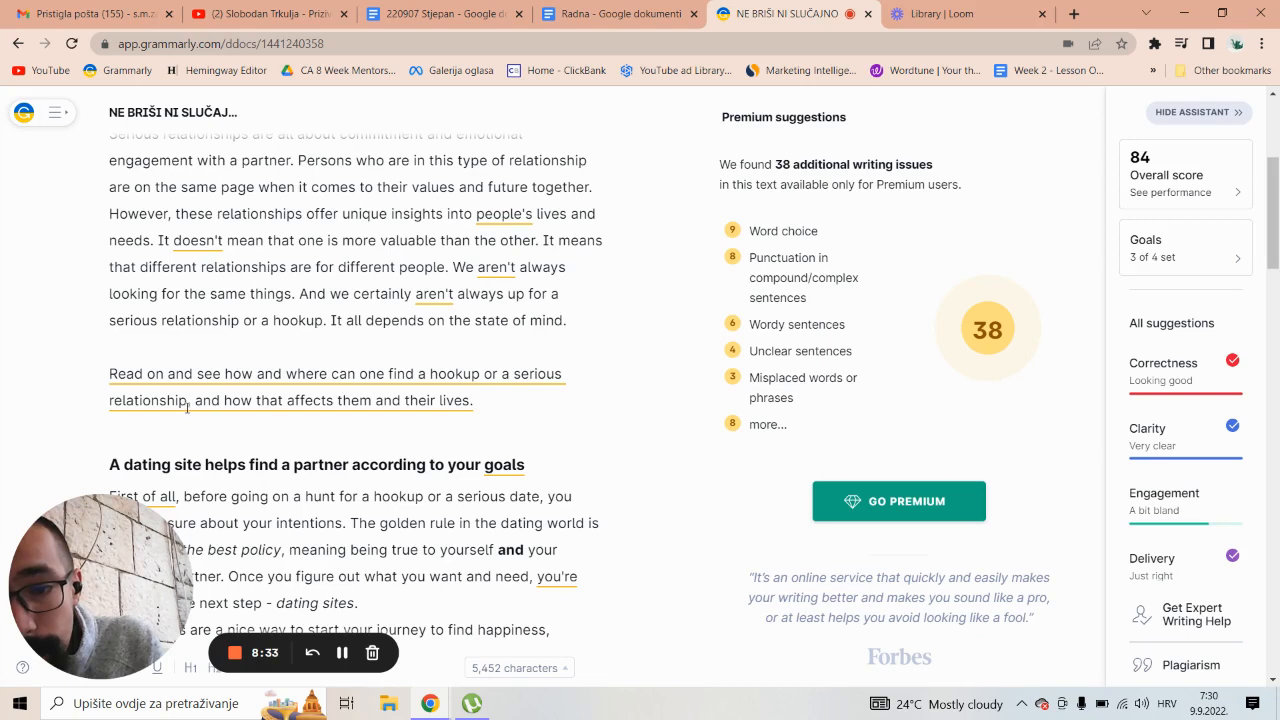
{"action": "key", "text": "Delete"}
{"action": "key", "text": "Delete"}
{"action": "type", "text": ","}
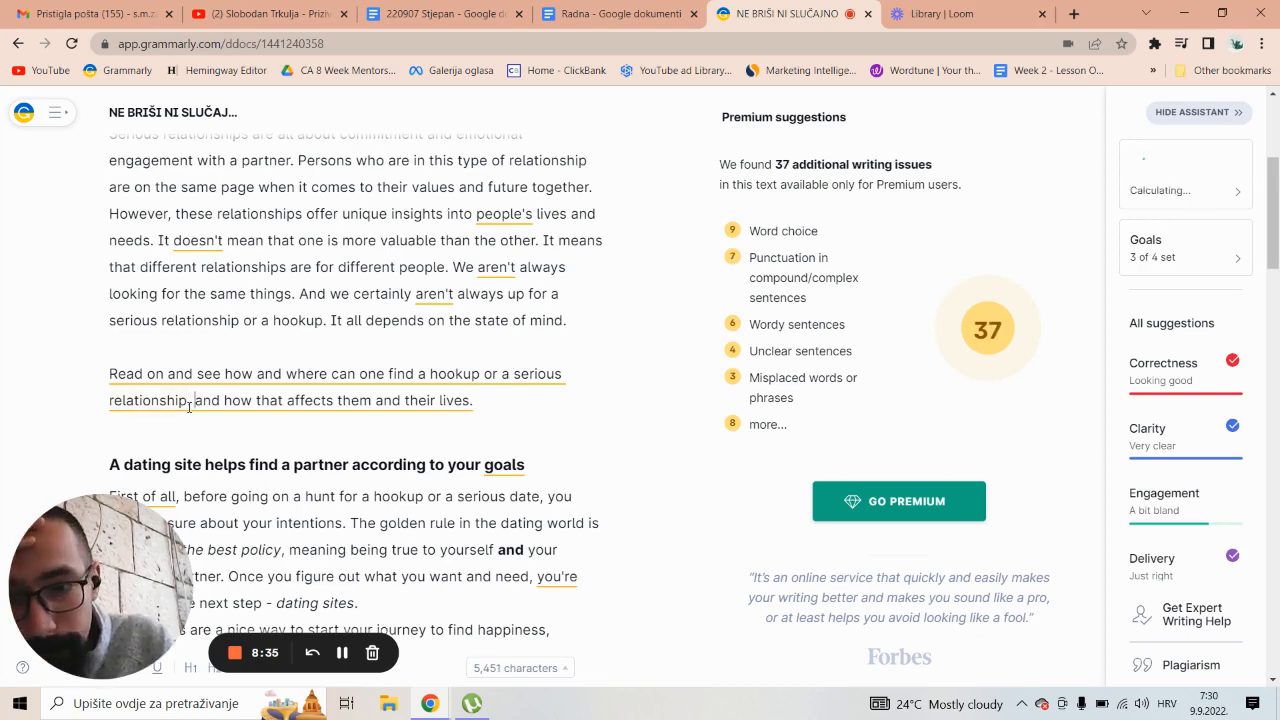
{"action": "key", "text": "Delete"}
{"action": "type", "text": "A"}
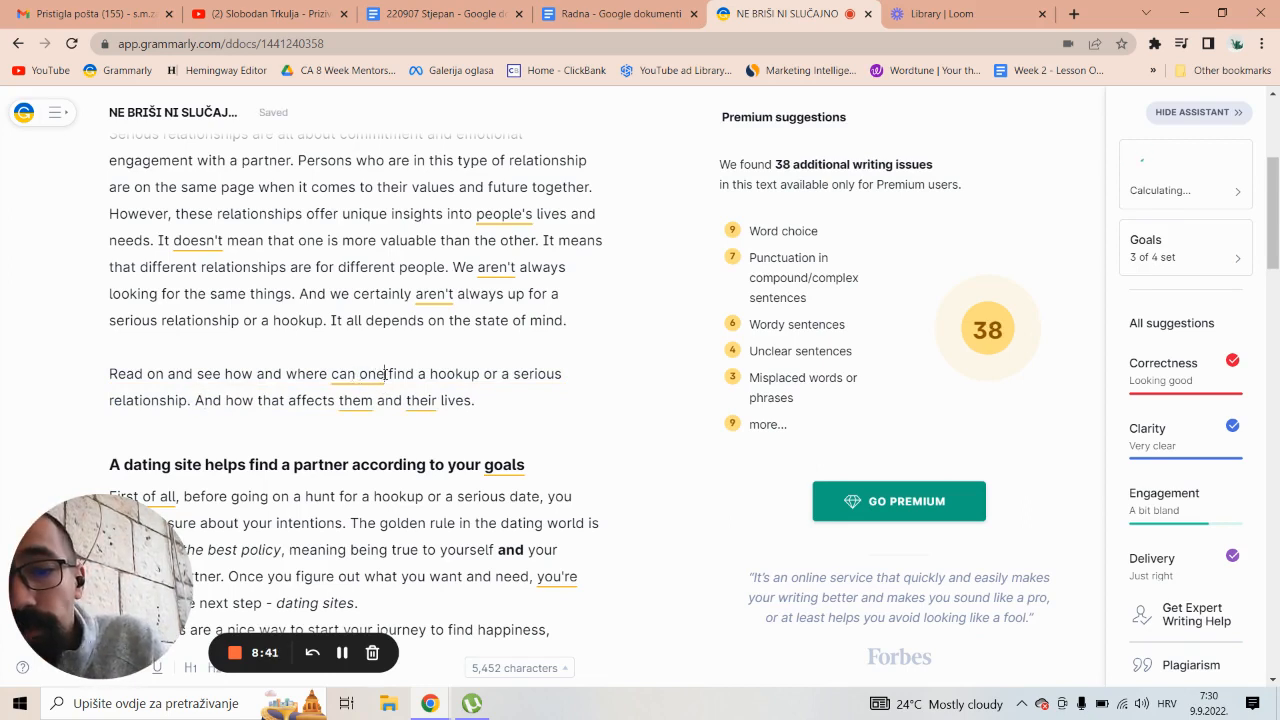
{"action": "left_click_drag", "start_coordinate": [385, 373], "coordinate": [331, 373]}
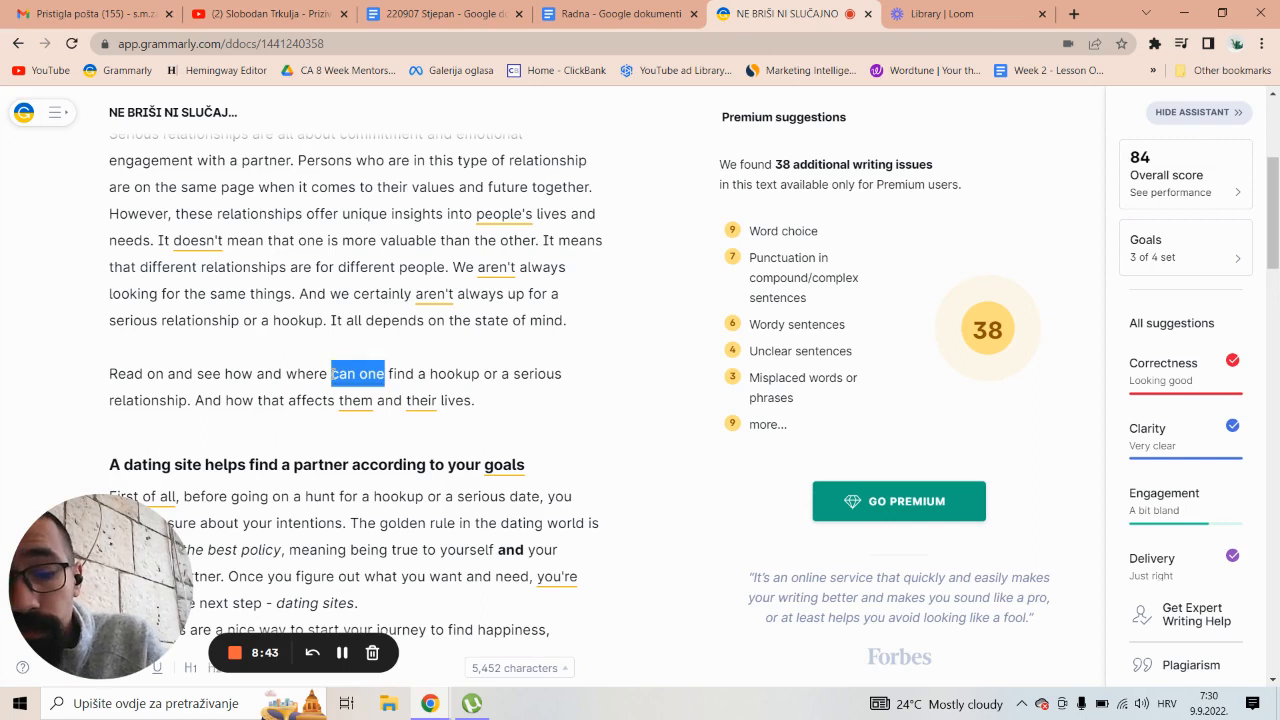
{"action": "type", "text": "to"}
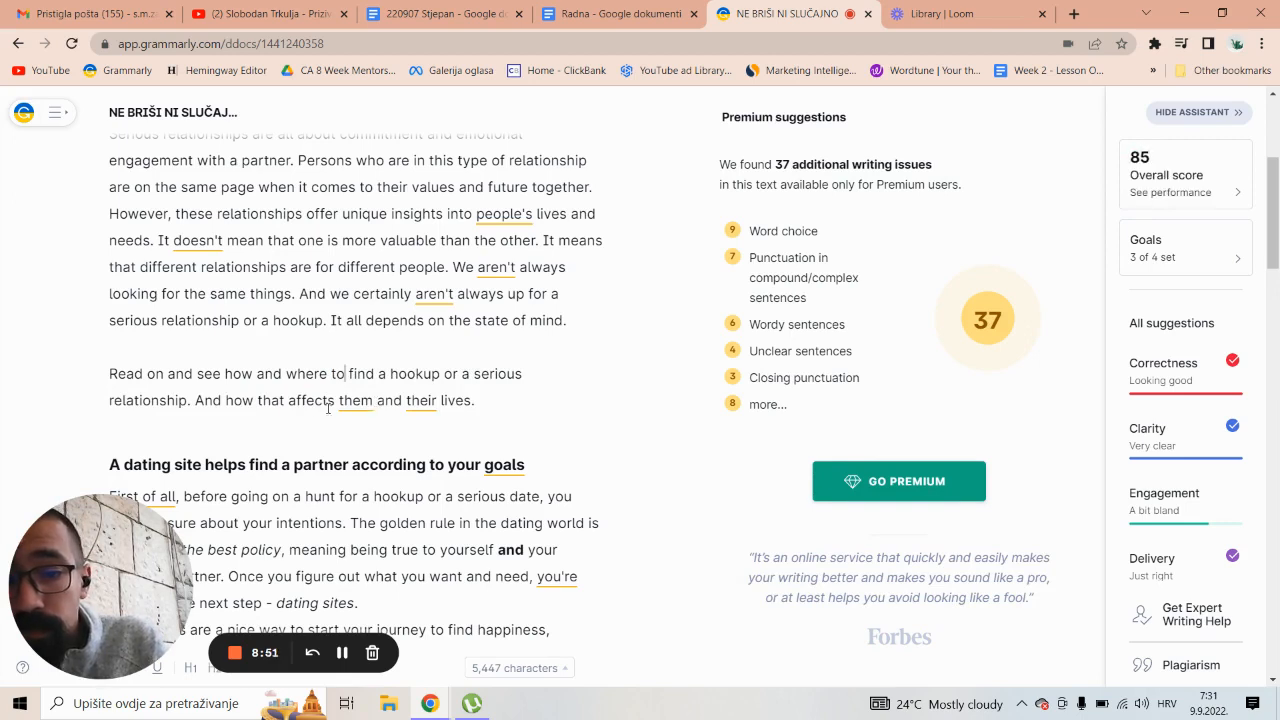
Shorten "affects them and their lives" to "affects their lives" in the sentence starting with "And how that".
{"action": "left_click_drag", "start_coordinate": [289, 400], "coordinate": [373, 397]}
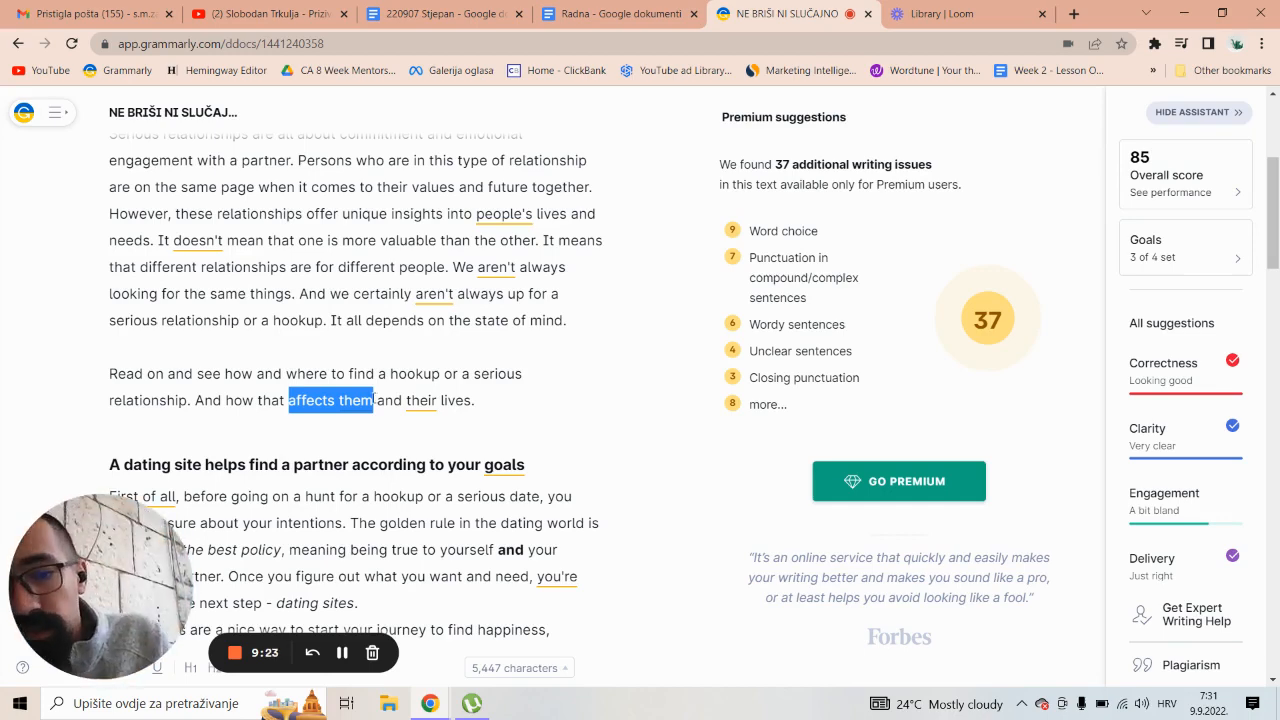
{"action": "triple_click", "coordinate": [330, 400]}
{"action": "left_click", "coordinate": [342, 400]}
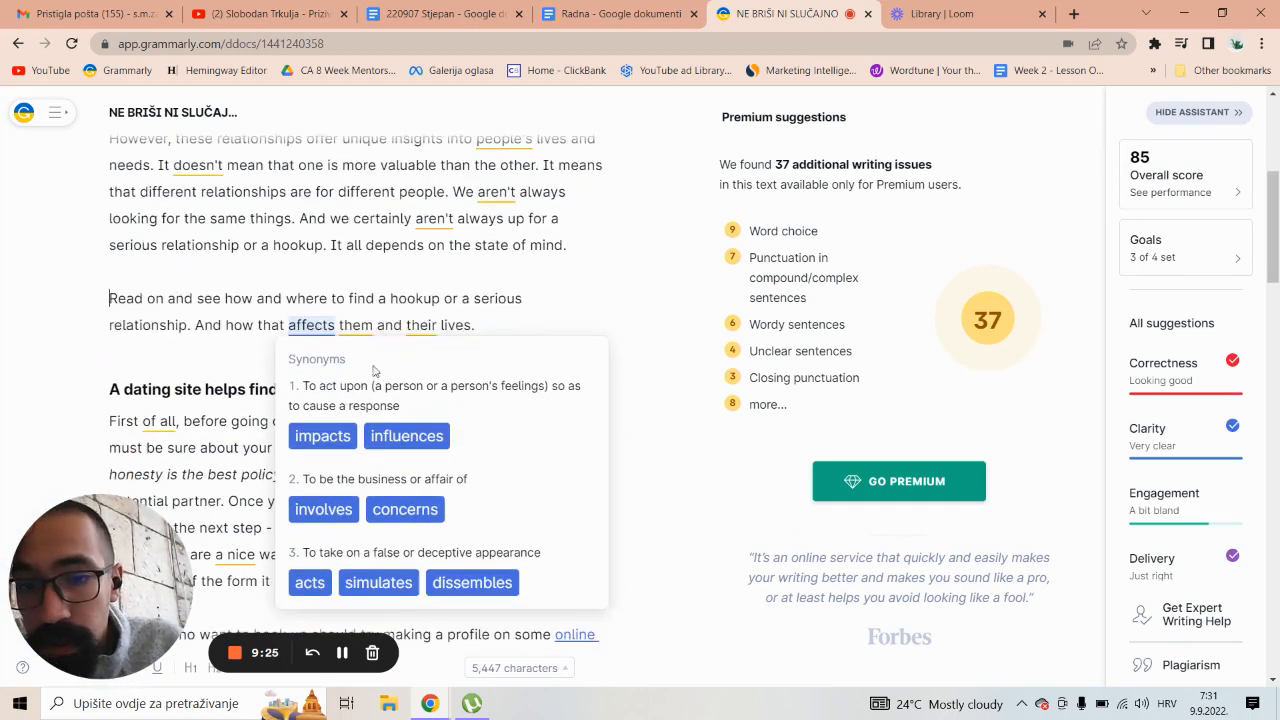
{"action": "double_click", "coordinate": [424, 325]}
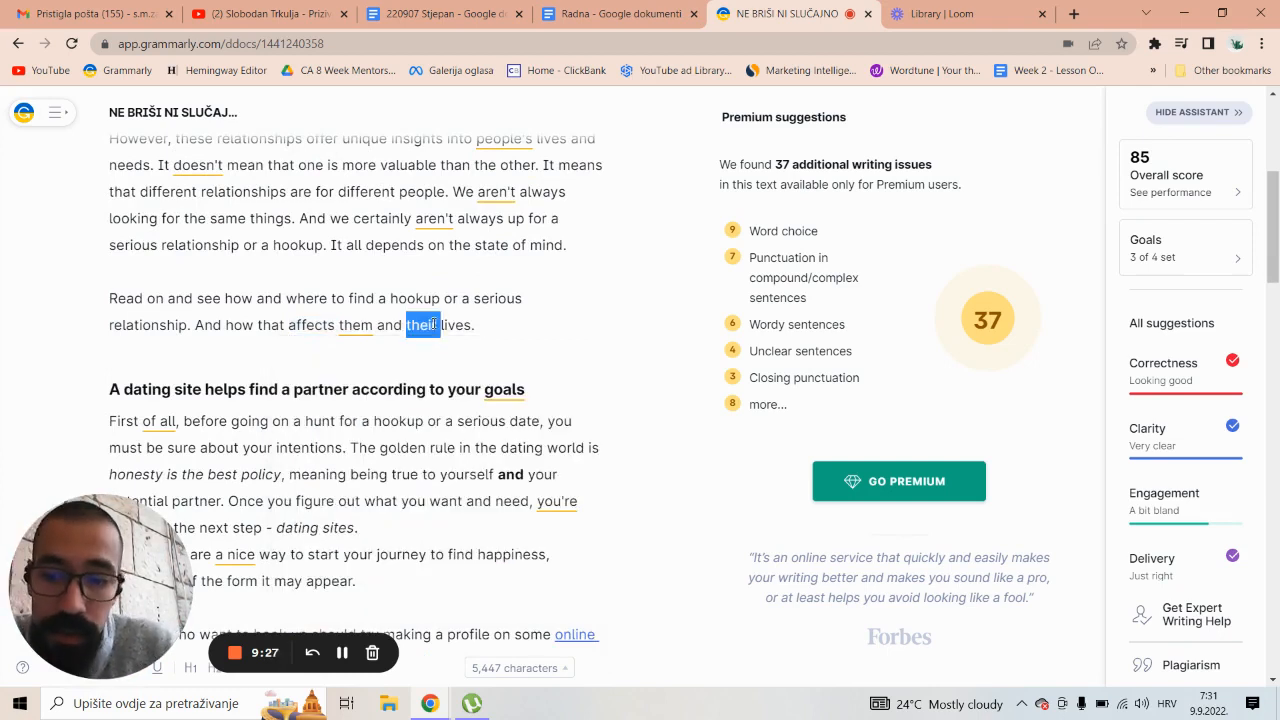
{"action": "left_click_drag", "start_coordinate": [297, 325], "coordinate": [497, 317]}
{"action": "left_click_drag", "start_coordinate": [289, 325], "coordinate": [388, 327]}
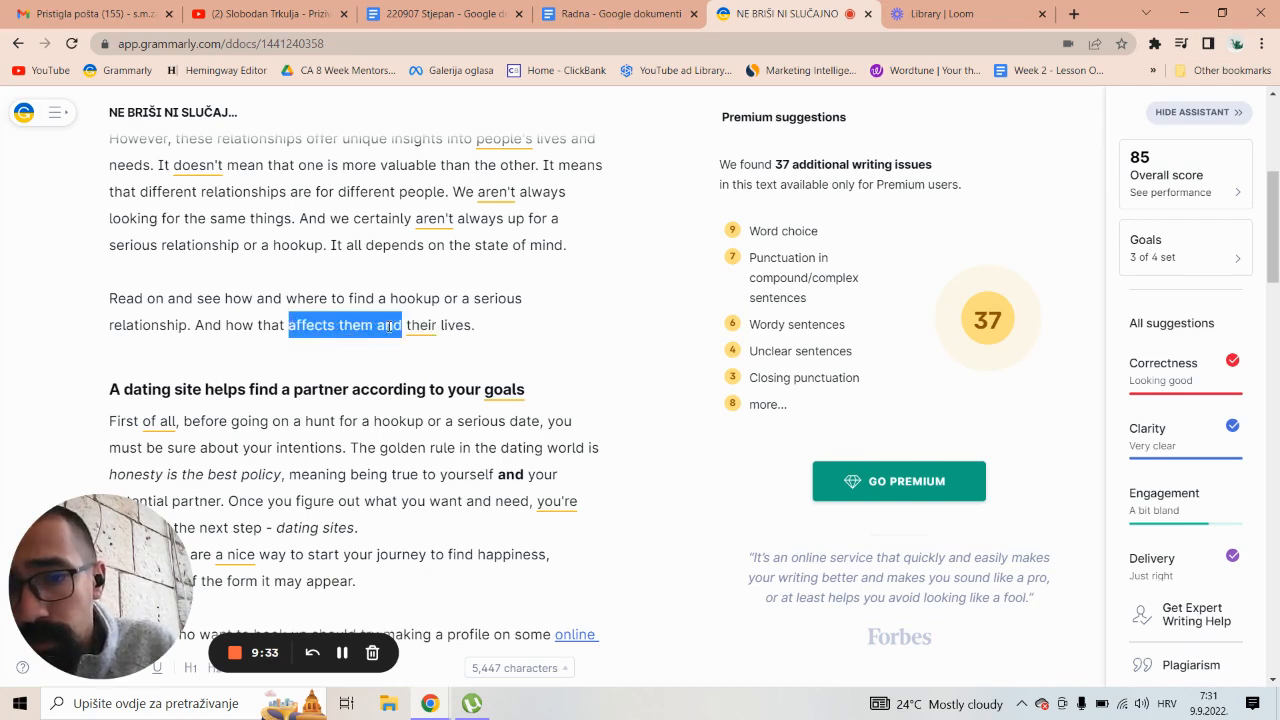
{"action": "key", "text": "BackSpace"}
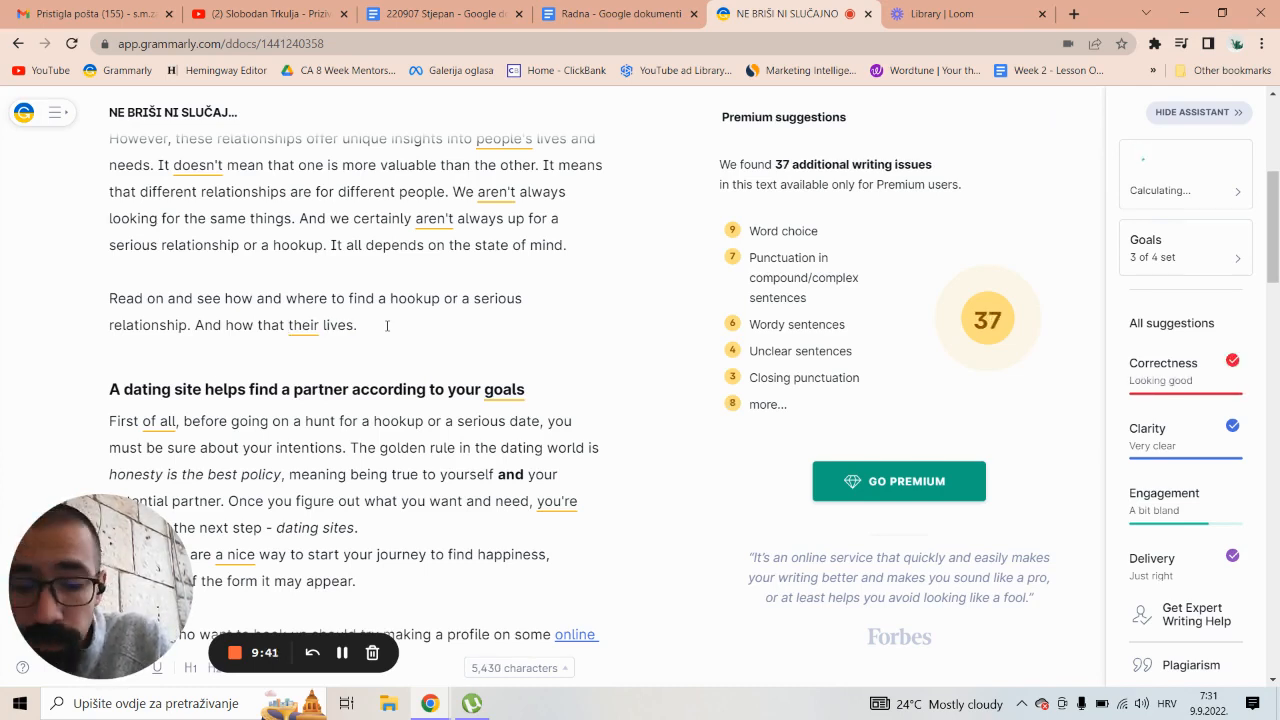
{"action": "type", "text": "affects"}
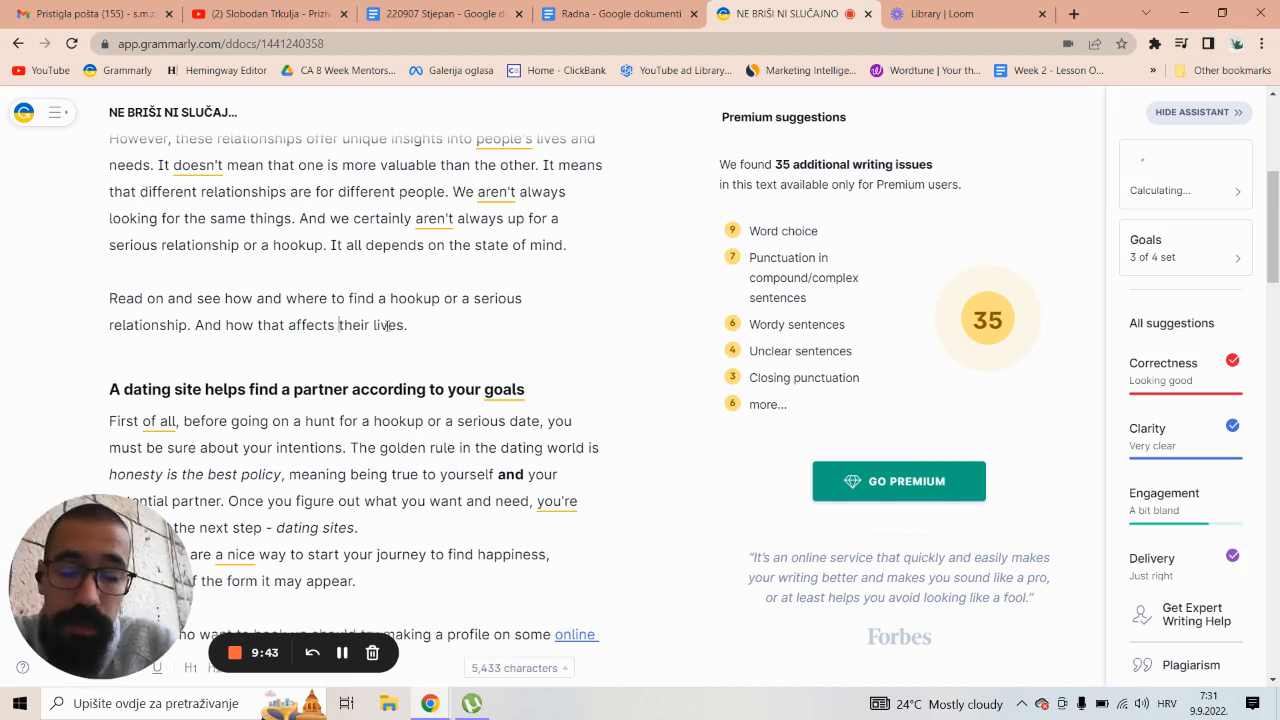
{"action": "double_click", "coordinate": [360, 324]}
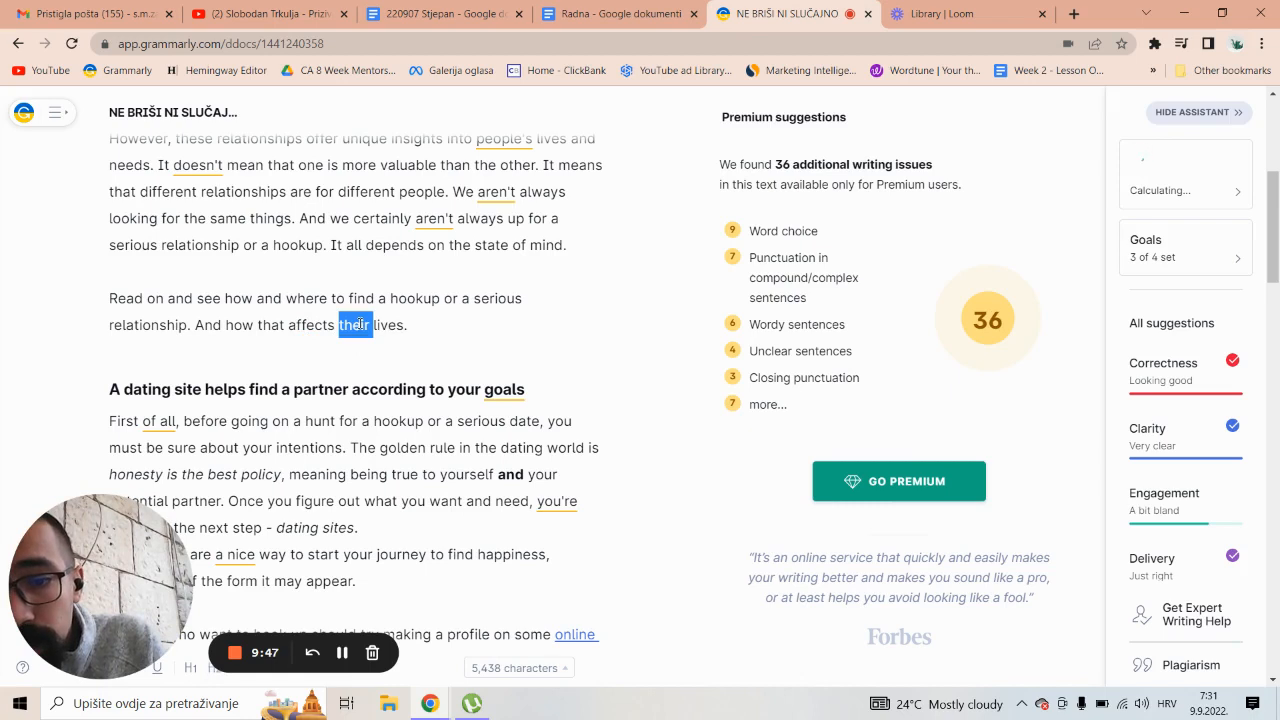
{"action": "left_click", "coordinate": [419, 296]}
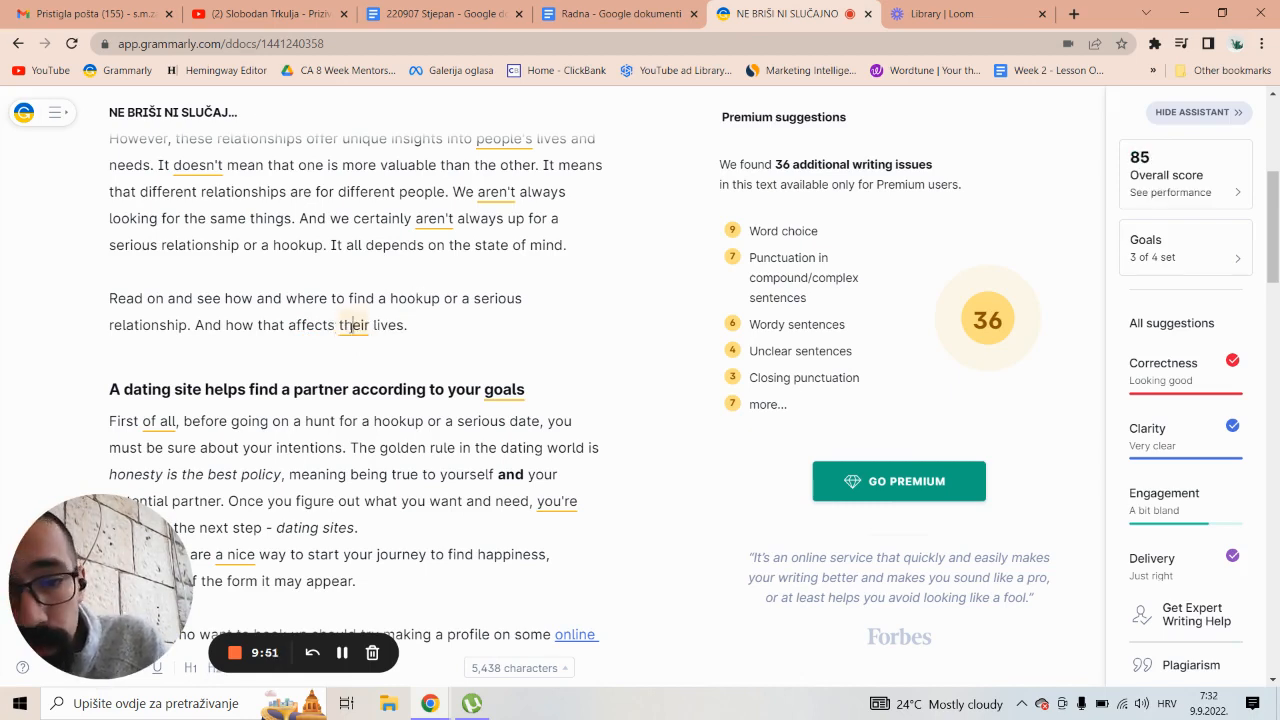
{"action": "left_click", "coordinate": [351, 327]}
Try ending the heading "A dating site helps find a partner according to your goals" with a period and an exclamation mark, and remove the punctuation.
{"action": "left_click", "coordinate": [534, 392]}
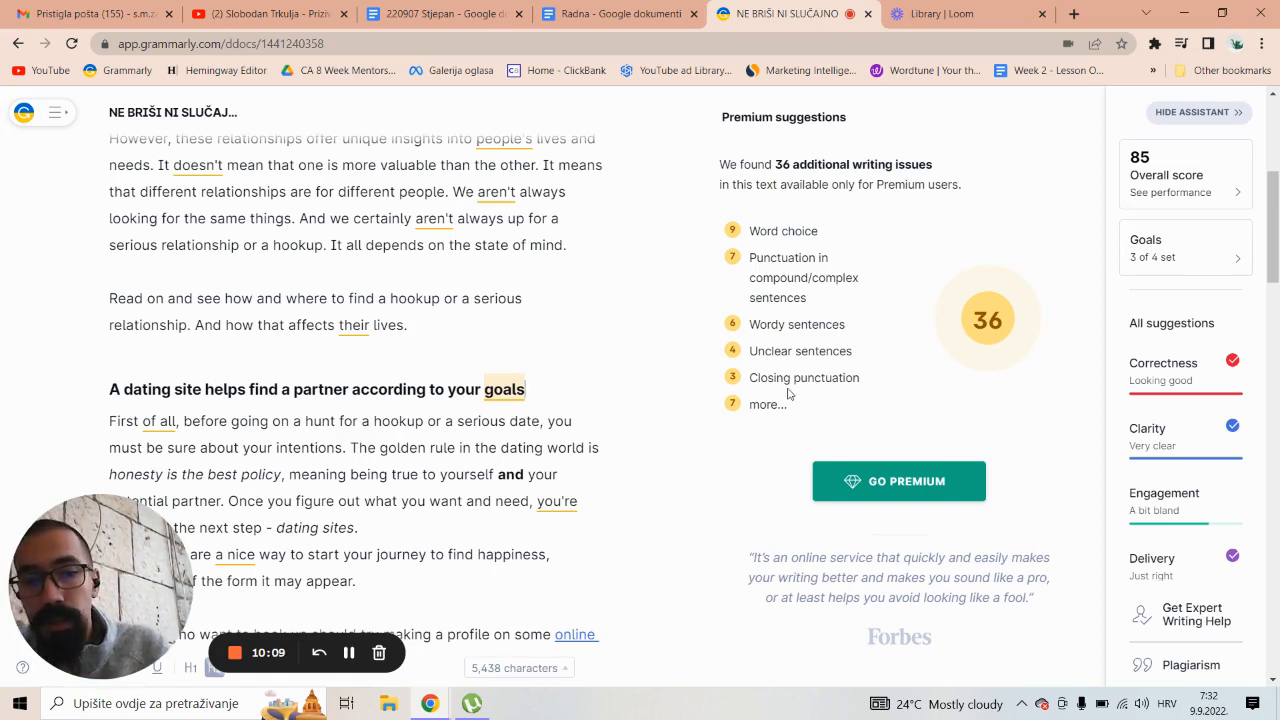
{"action": "type", "text": "."}
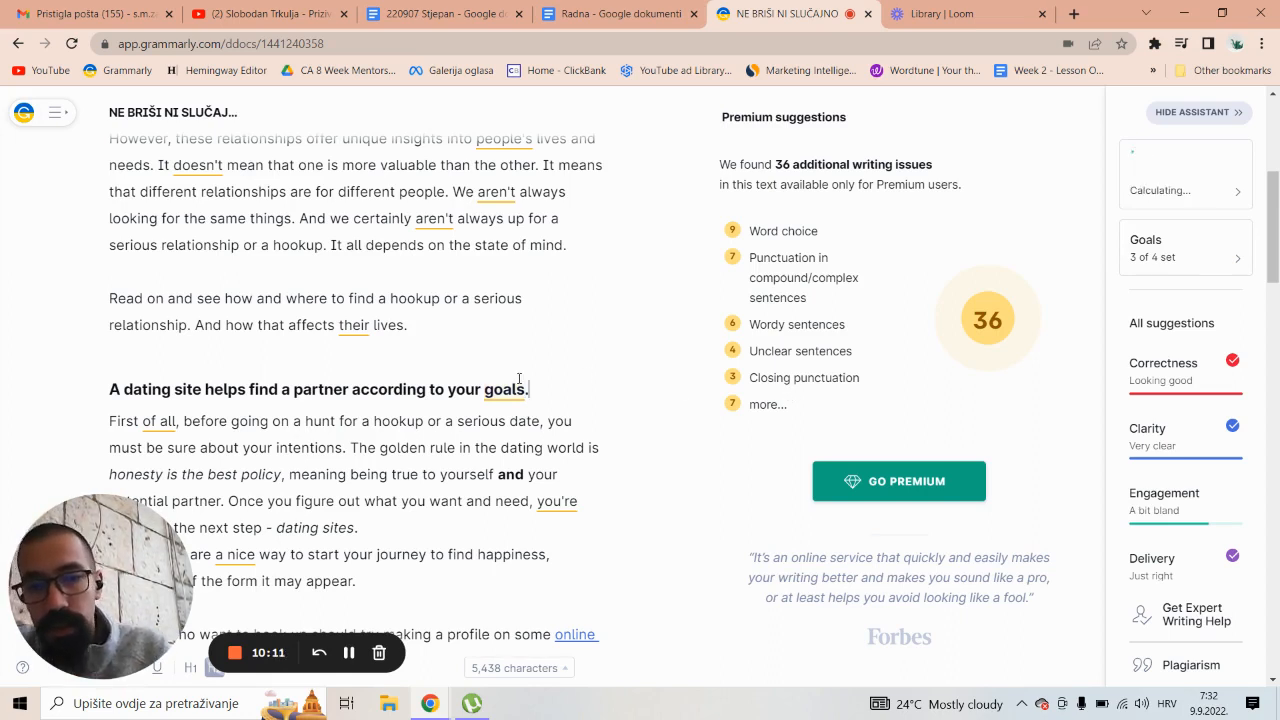
{"action": "double_click", "coordinate": [446, 497]}
{"action": "scroll", "coordinate": [480, 450], "scroll_direction": "down", "scroll_amount": 1}
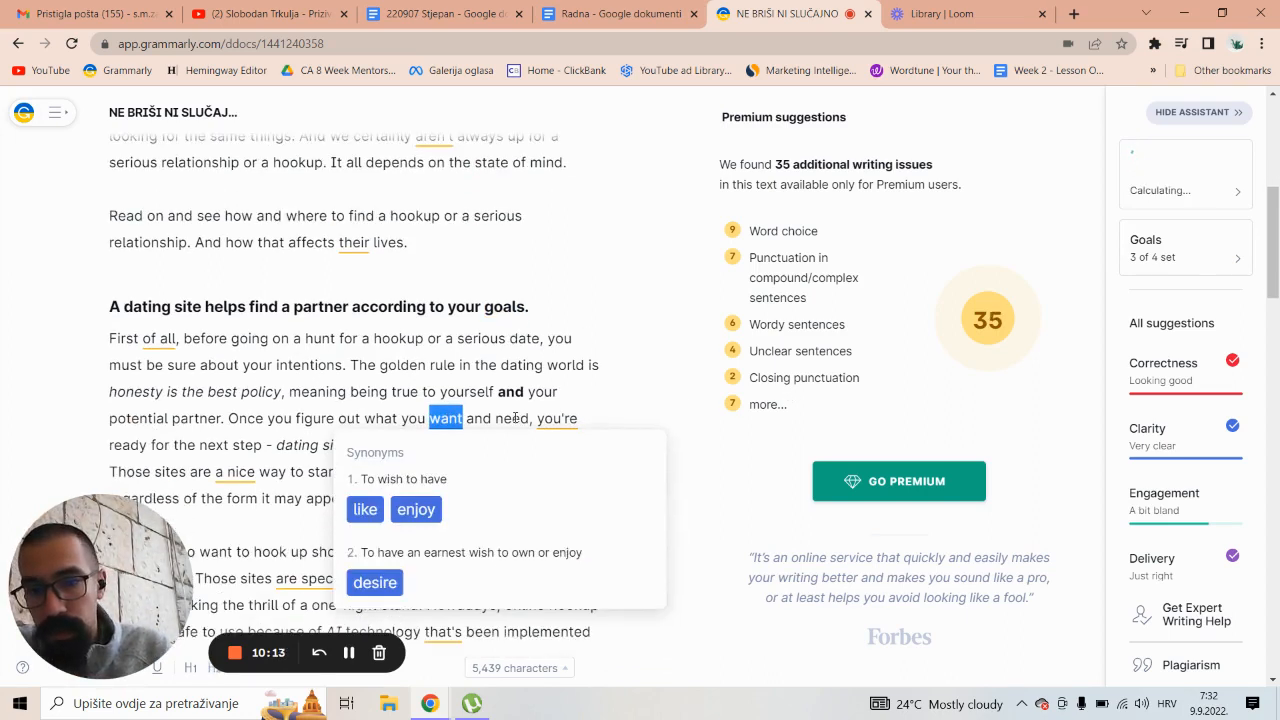
{"action": "left_click", "coordinate": [515, 418]}
{"action": "left_click", "coordinate": [545, 308]}
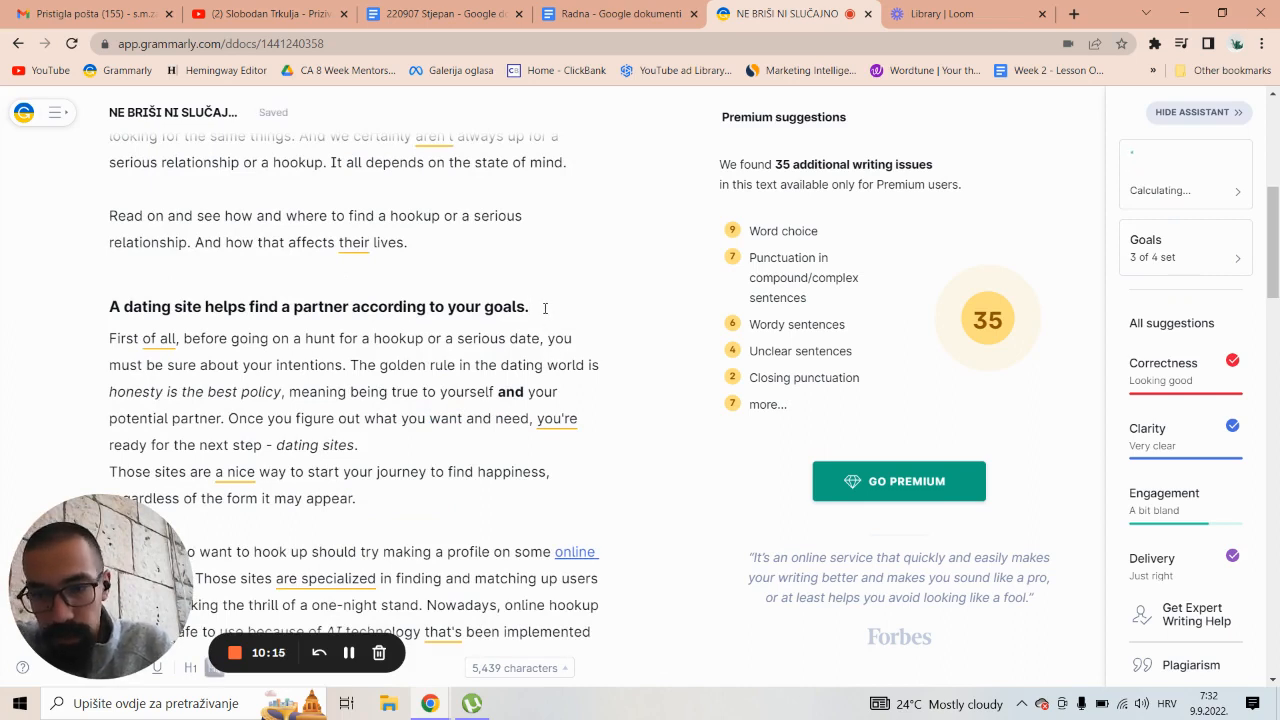
{"action": "key", "text": "BackSpace"}
{"action": "type", "text": "!"}
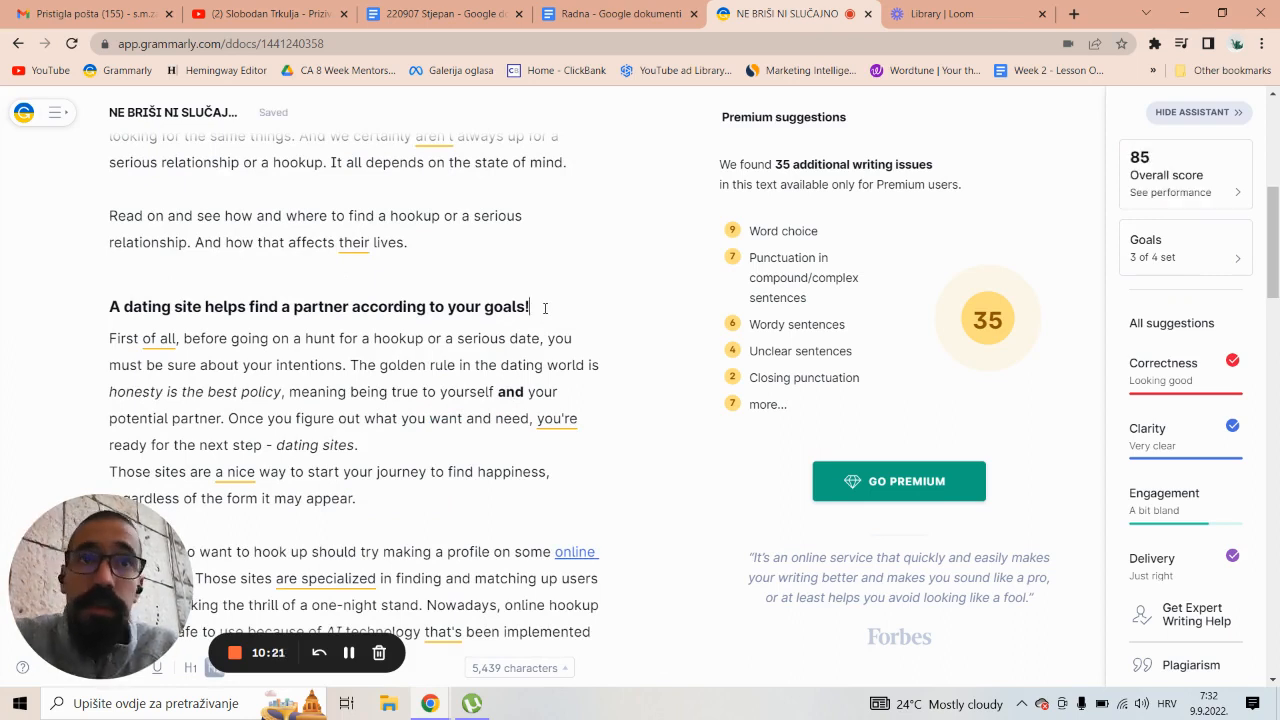
{"action": "key", "text": "BackSpace"}
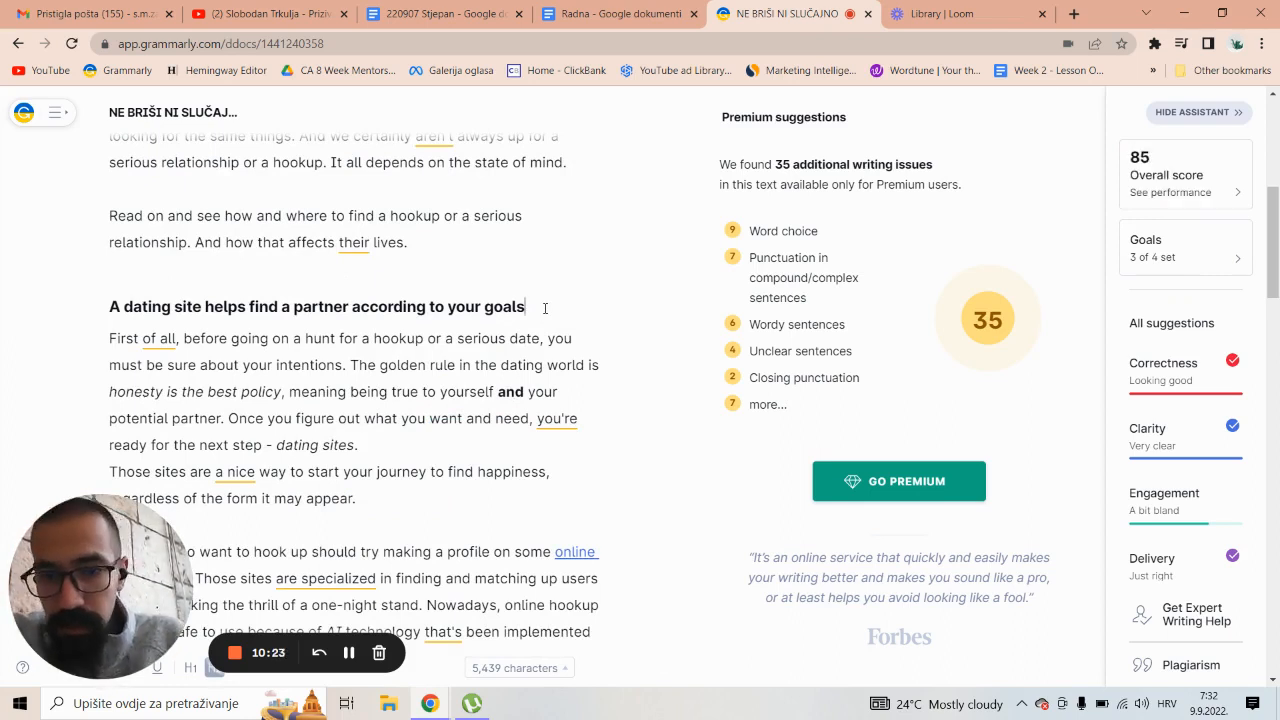
{"action": "key", "text": "BackSpace"}
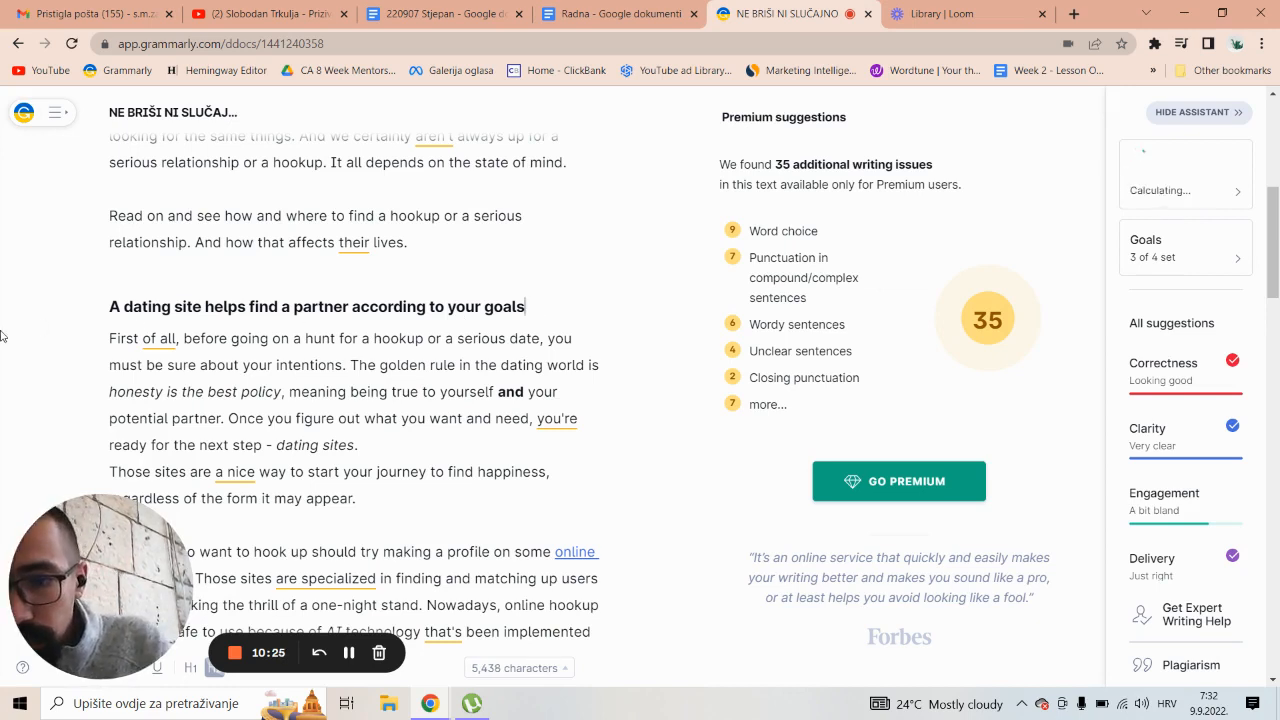
Shorten "First of all" to "First" at the start of the paragraph below the dating site heading.
{"action": "left_click", "coordinate": [177, 338]}
{"action": "key", "text": "BackSpace"}
{"action": "key", "text": "BackSpace"}
{"action": "key", "text": "BackSpace"}
{"action": "key", "text": "BackSpace"}
{"action": "key", "text": "BackSpace"}
{"action": "key", "text": "BackSpace"}
{"action": "key", "text": "BackSpace"}
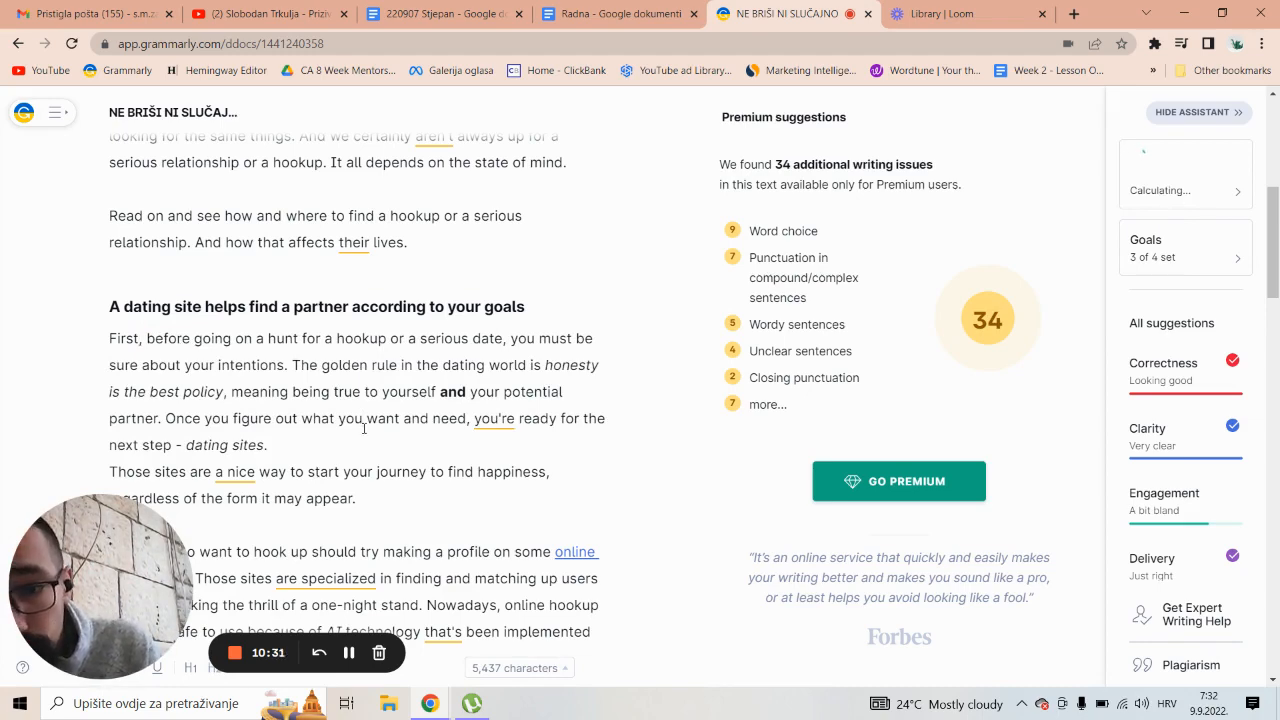
Delete the flagged word "nice" from "a nice way" in the sentence beginning with "Those sites are".
{"action": "key", "text": "Down"}
{"action": "scroll", "coordinate": [363, 428], "scroll_direction": "down", "scroll_amount": 1}
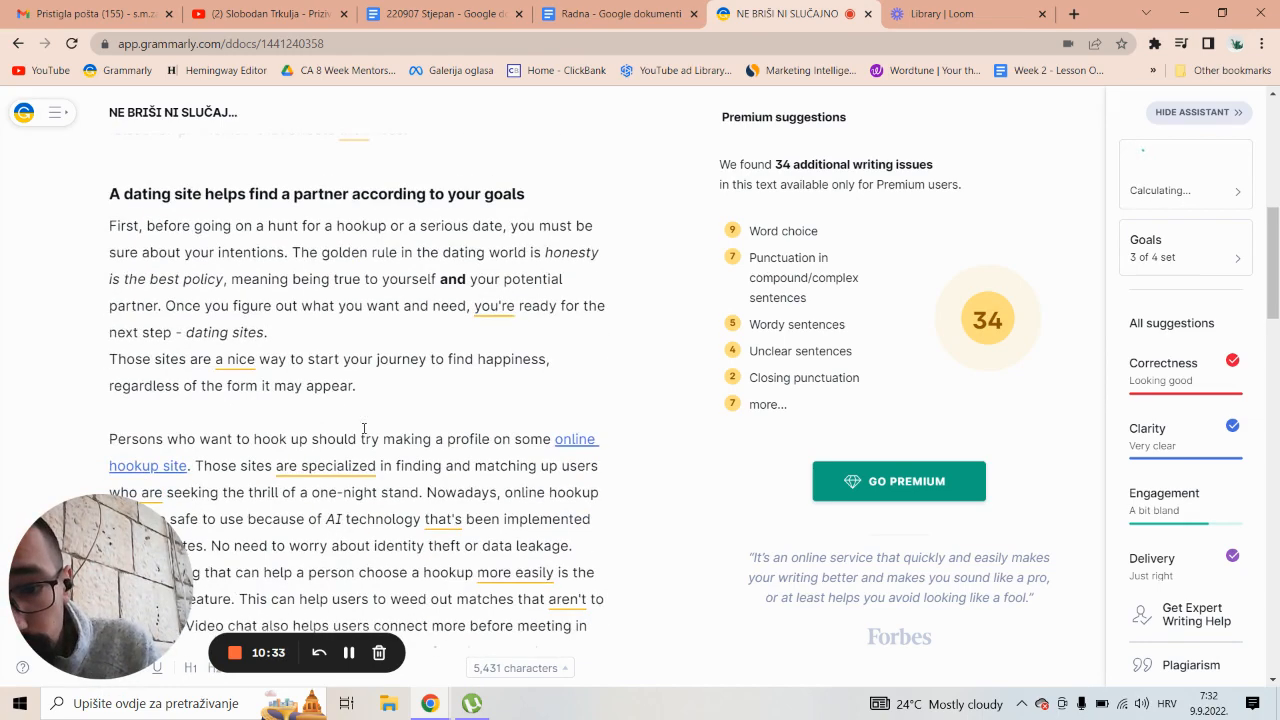
{"action": "double_click", "coordinate": [281, 358]}
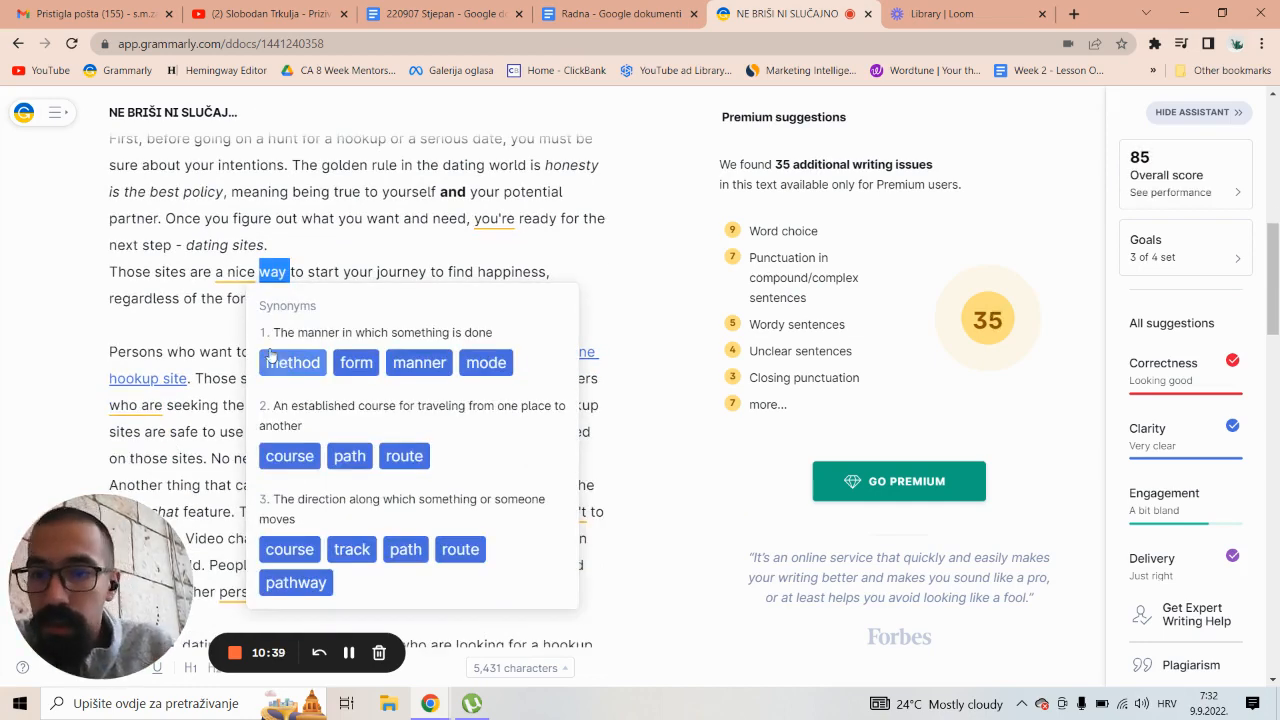
{"action": "double_click", "coordinate": [240, 272]}
{"action": "key", "text": "BackSpace"}
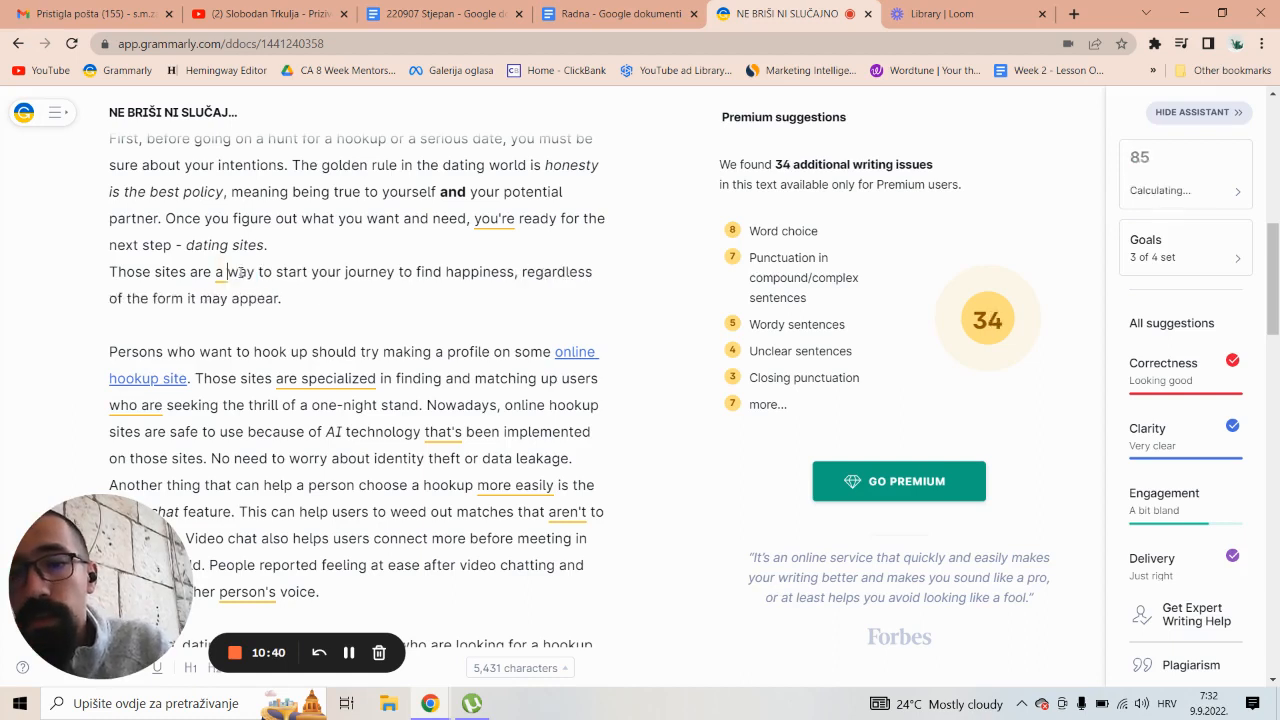
Change "Those sites are specialized in" to "Those sites specialize in" in the online hookup site paragraph.
{"action": "key", "text": "Down"}
{"action": "key", "text": "Down"}
{"action": "key", "text": "Down"}
{"action": "key", "text": "Down"}
{"action": "key", "text": "Down"}
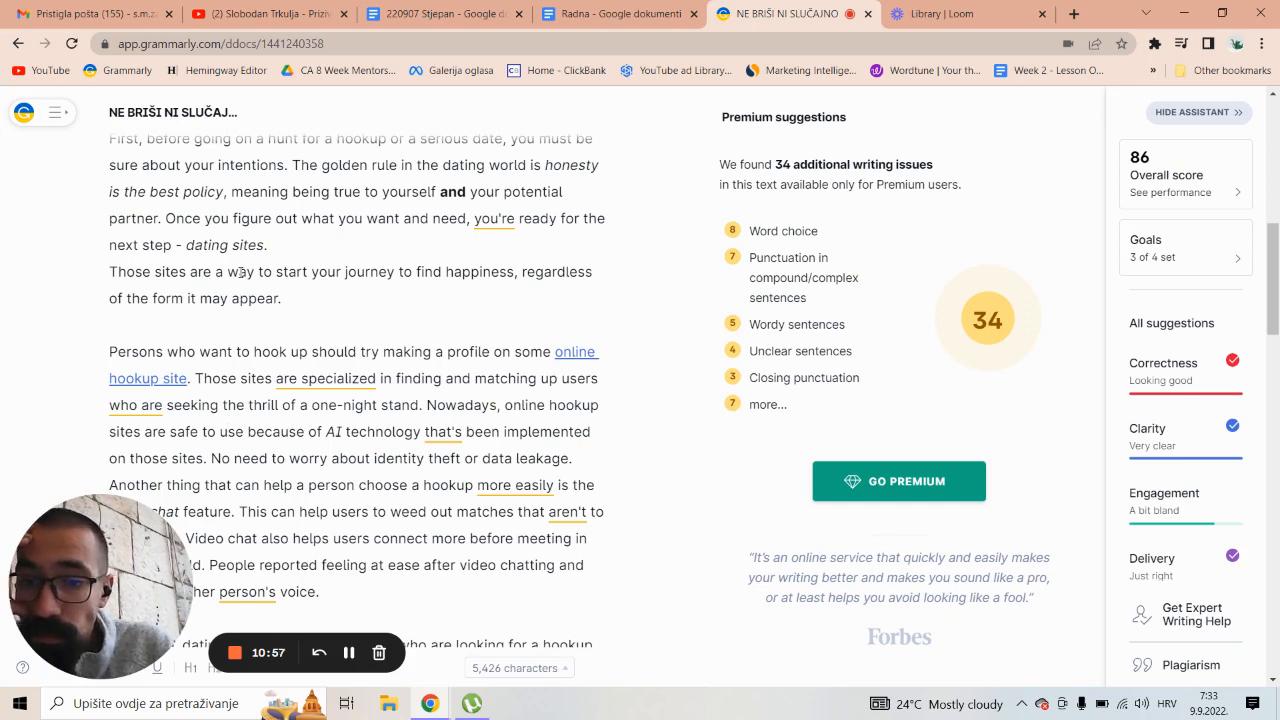
{"action": "double_click", "coordinate": [285, 380]}
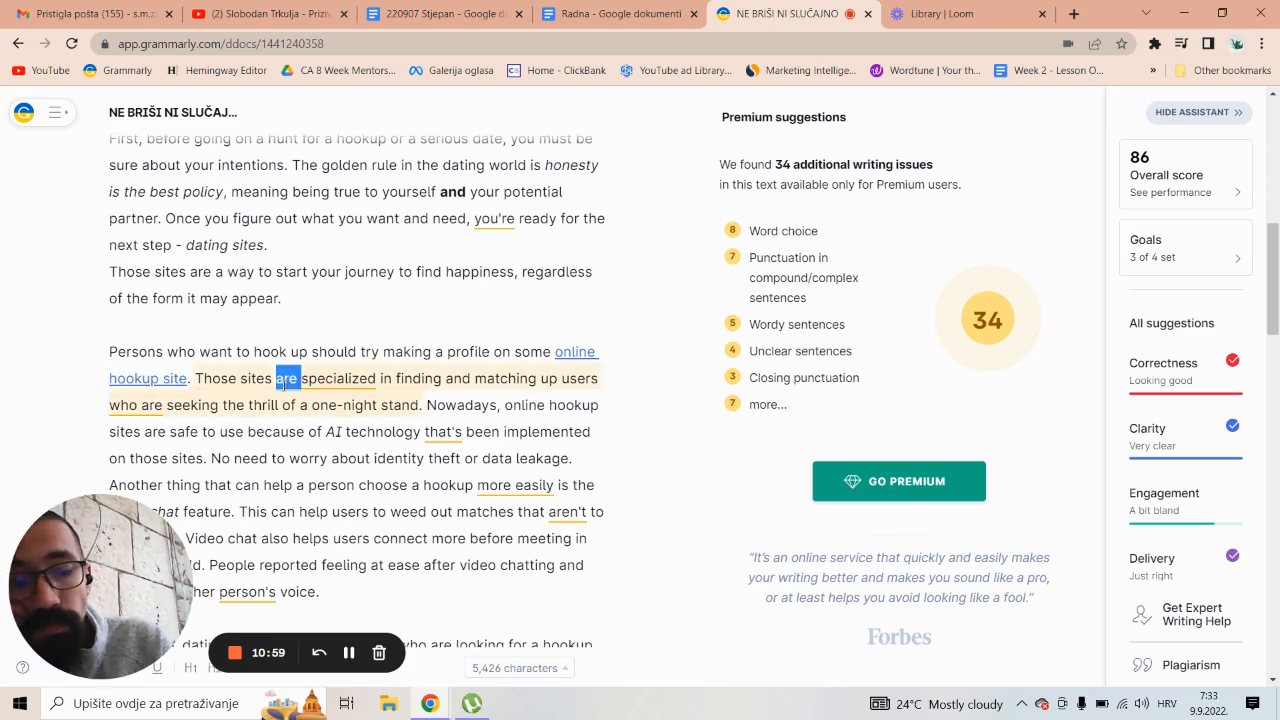
{"action": "key", "text": "BackSpace"}
{"action": "key", "text": "Right"}
{"action": "key", "text": "Right"}
{"action": "key", "text": "Right"}
{"action": "key", "text": "Right"}
{"action": "key", "text": "Right"}
{"action": "key", "text": "Right"}
{"action": "key", "text": "Right"}
{"action": "key", "text": "Right"}
{"action": "key", "text": "Right"}
{"action": "key", "text": "Right"}
{"action": "key", "text": "Right"}
{"action": "key", "text": "Right"}
{"action": "key", "text": "Right"}
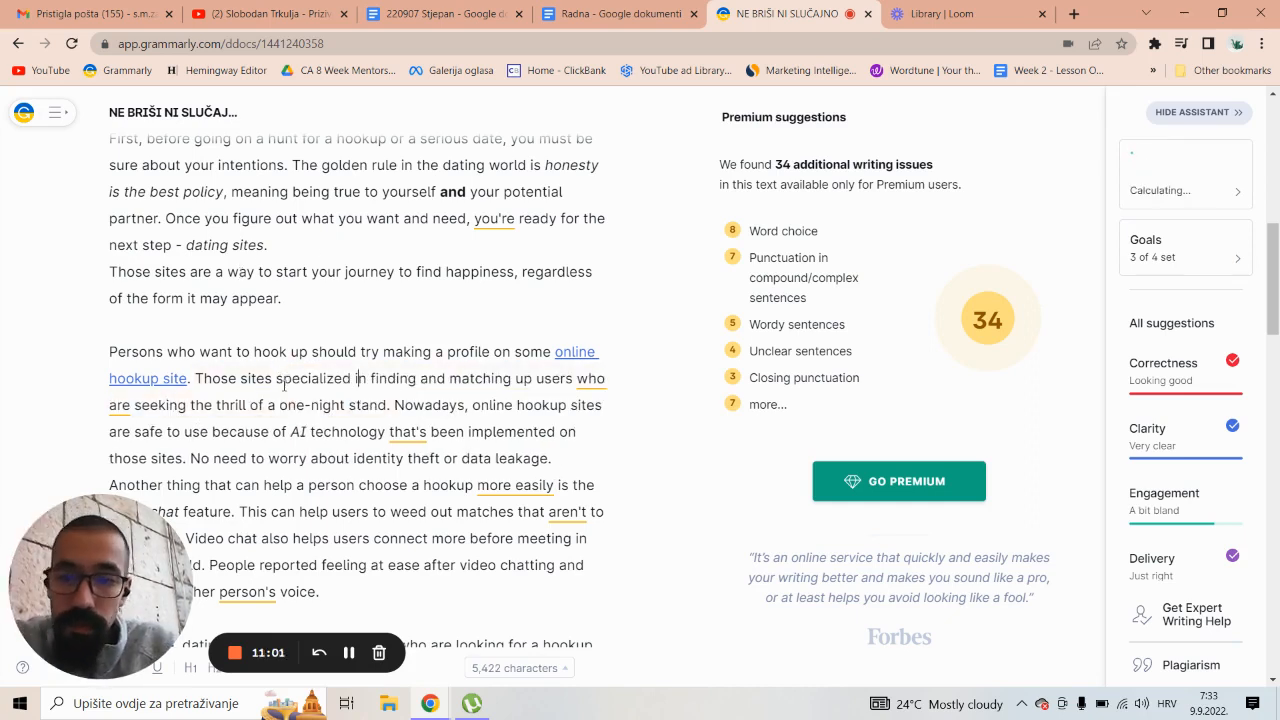
{"action": "key", "text": "BackSpace"}
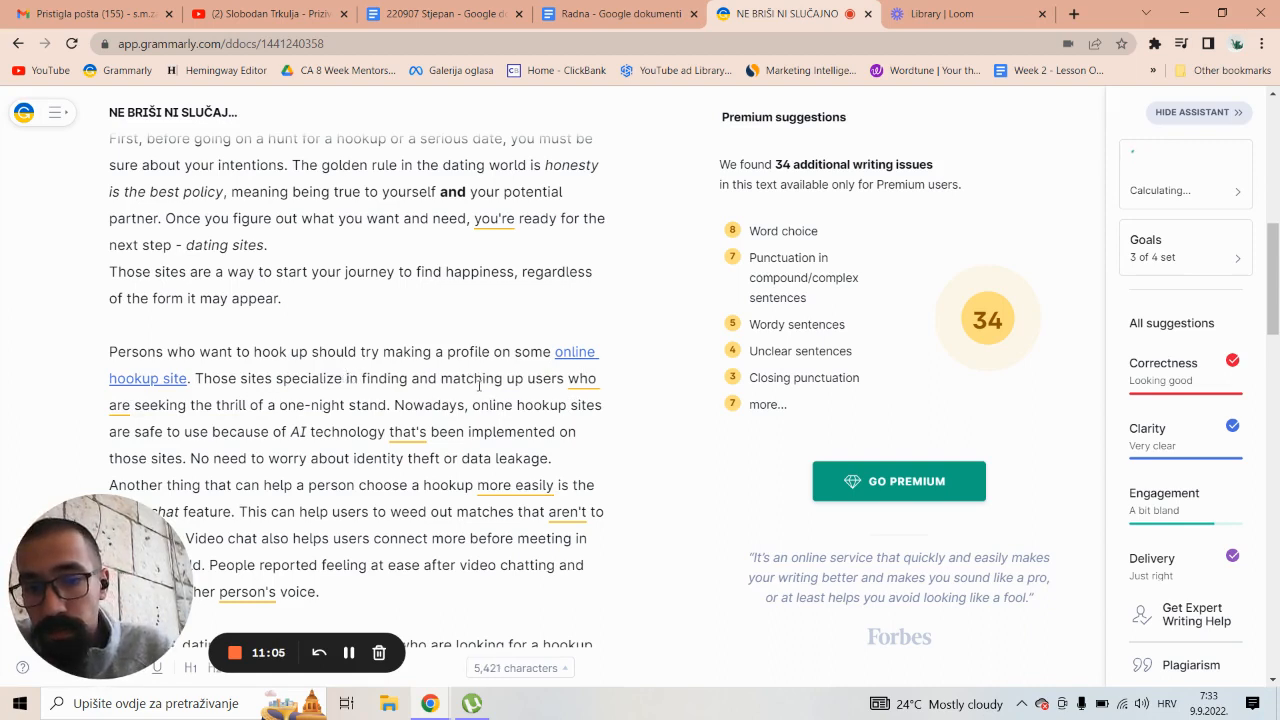
Remove "in finding and" from the same sentence so it reads "Those sites specialize matching up users".
{"action": "double_click", "coordinate": [403, 378]}
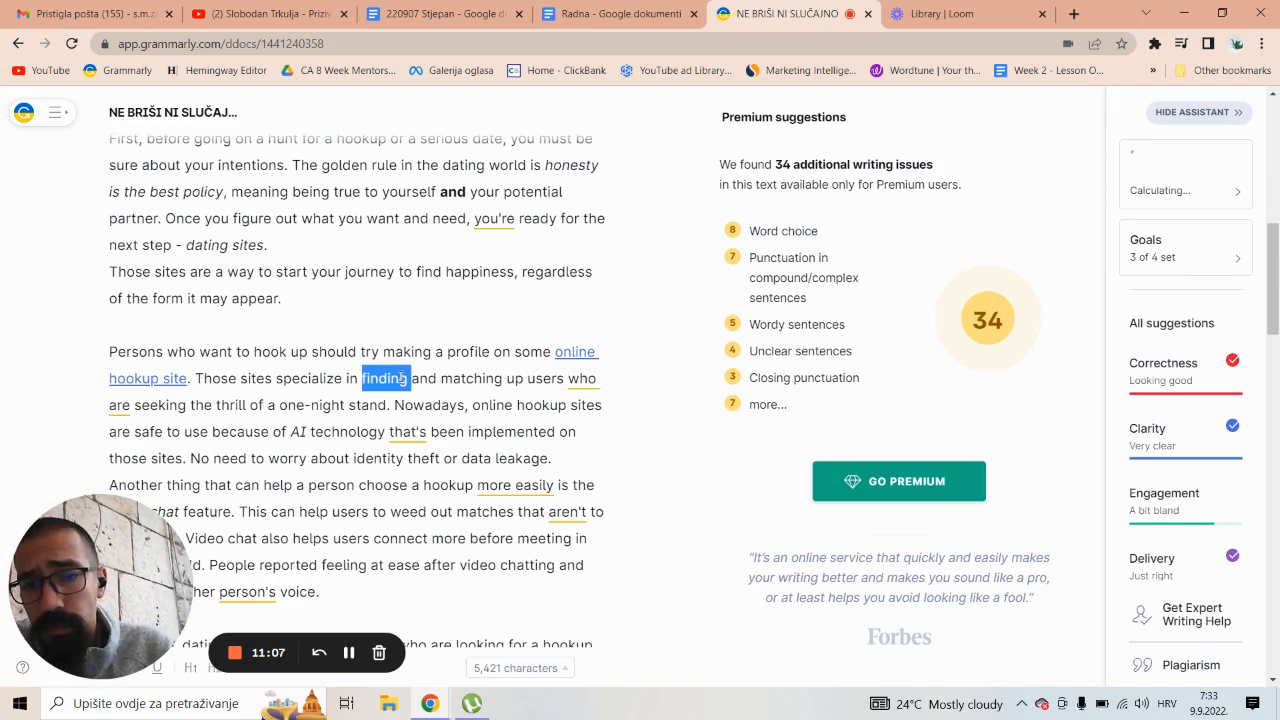
{"action": "key", "text": "Delete"}
{"action": "key", "text": "Delete"}
{"action": "key", "text": "Delete"}
{"action": "key", "text": "Delete"}
{"action": "key", "text": "Delete"}
{"action": "key", "text": "BackSpace"}
{"action": "key", "text": "BackSpace"}
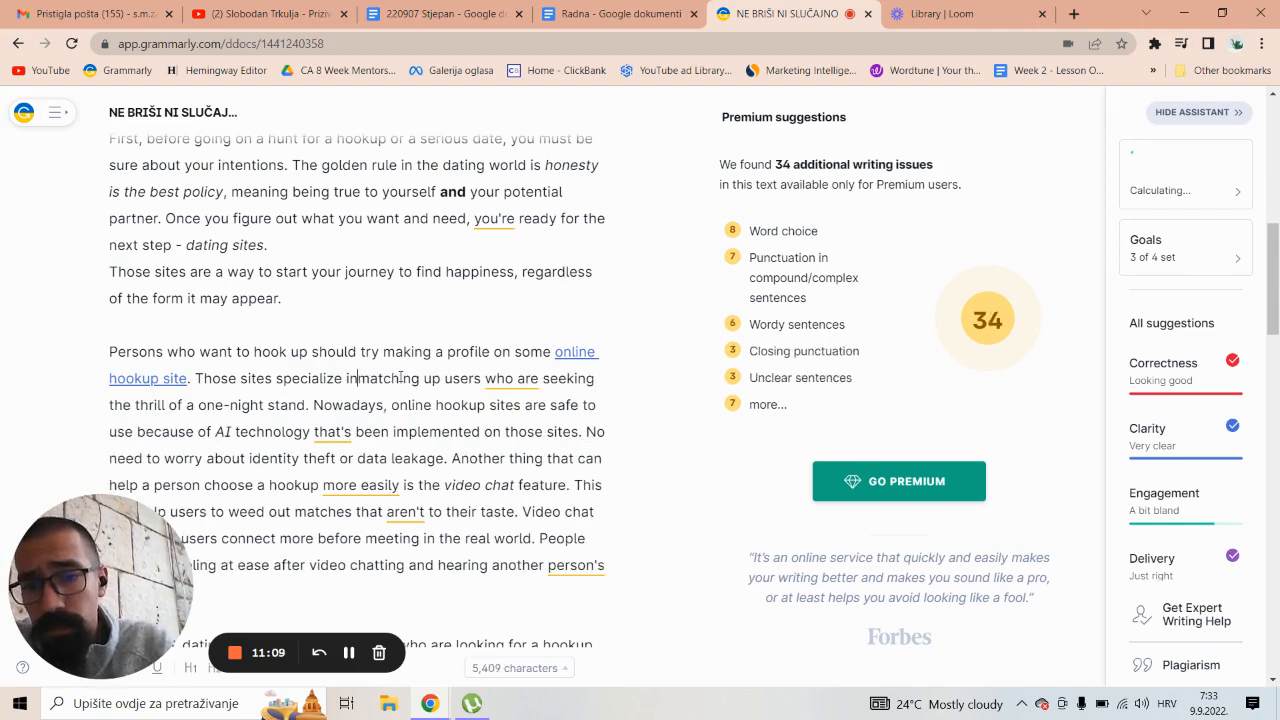
{"action": "key", "text": "BackSpace"}
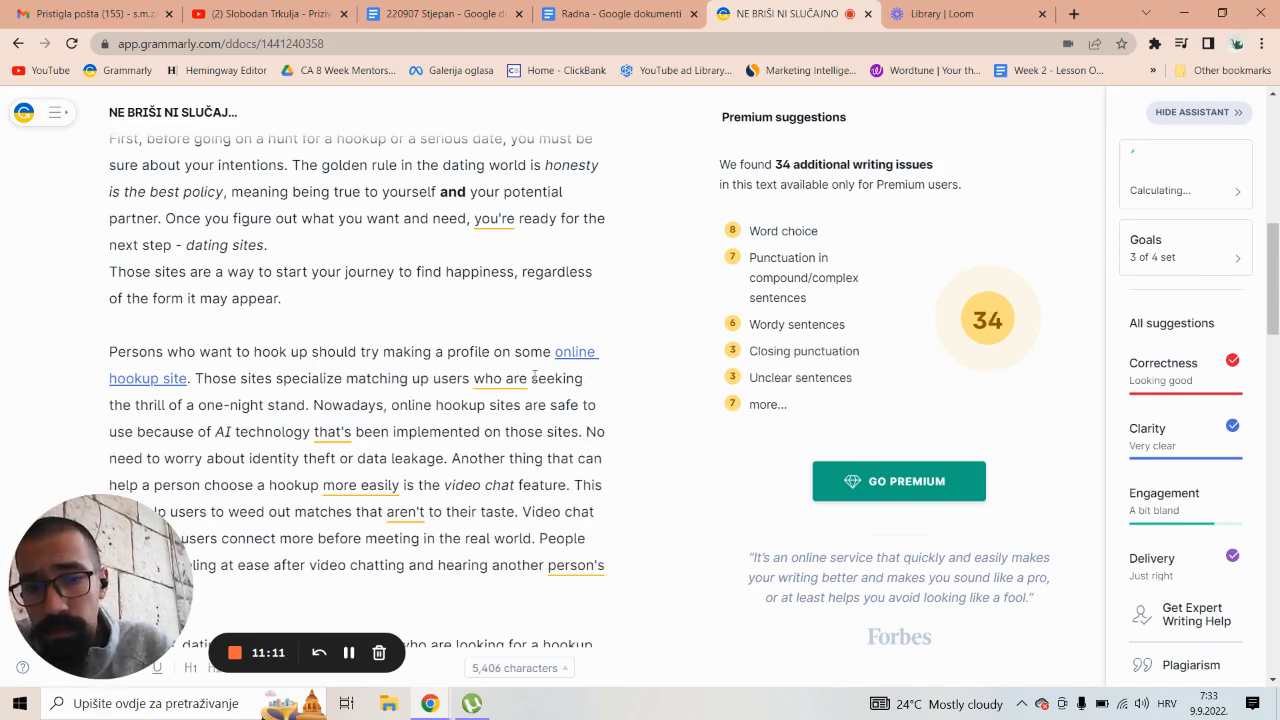
Delete the flagged words "who are" before "seeking the thrill of a one-night stand".
{"action": "double_click", "coordinate": [517, 378]}
{"action": "key", "text": "Delete"}
{"action": "key", "text": "BackSpace"}
{"action": "key", "text": "BackSpace"}
{"action": "key", "text": "BackSpace"}
{"action": "key", "text": "BackSpace"}
{"action": "key", "text": "Delete"}
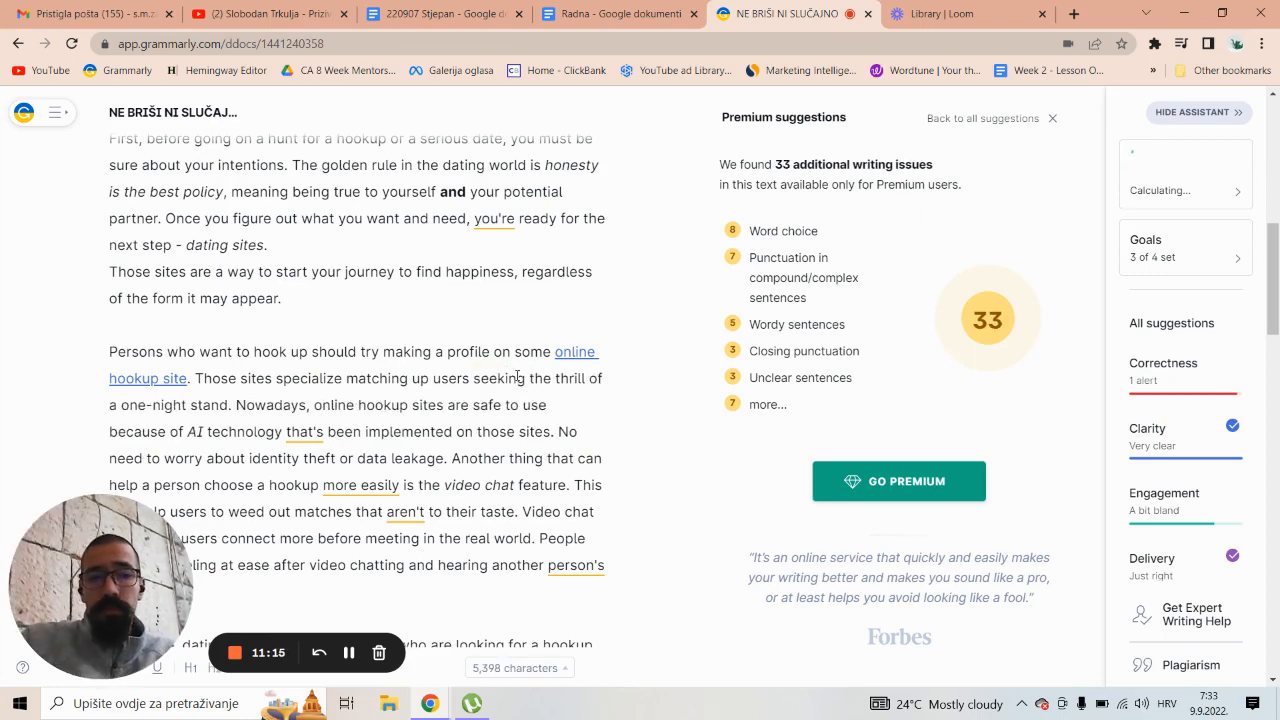
Accept the Correctness suggestion "in matching" so the sentence reads "Those sites specialize in matching up users".
{"action": "left_click", "coordinate": [1206, 366]}
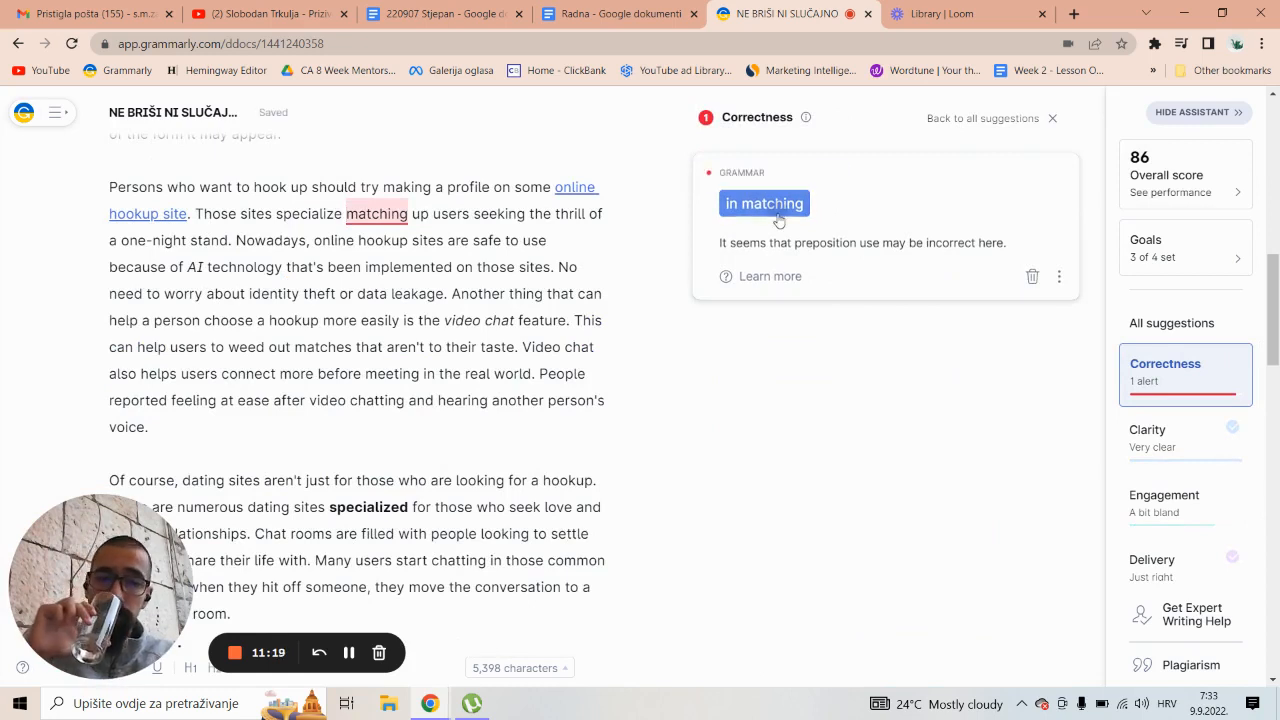
{"action": "left_click", "coordinate": [778, 214]}
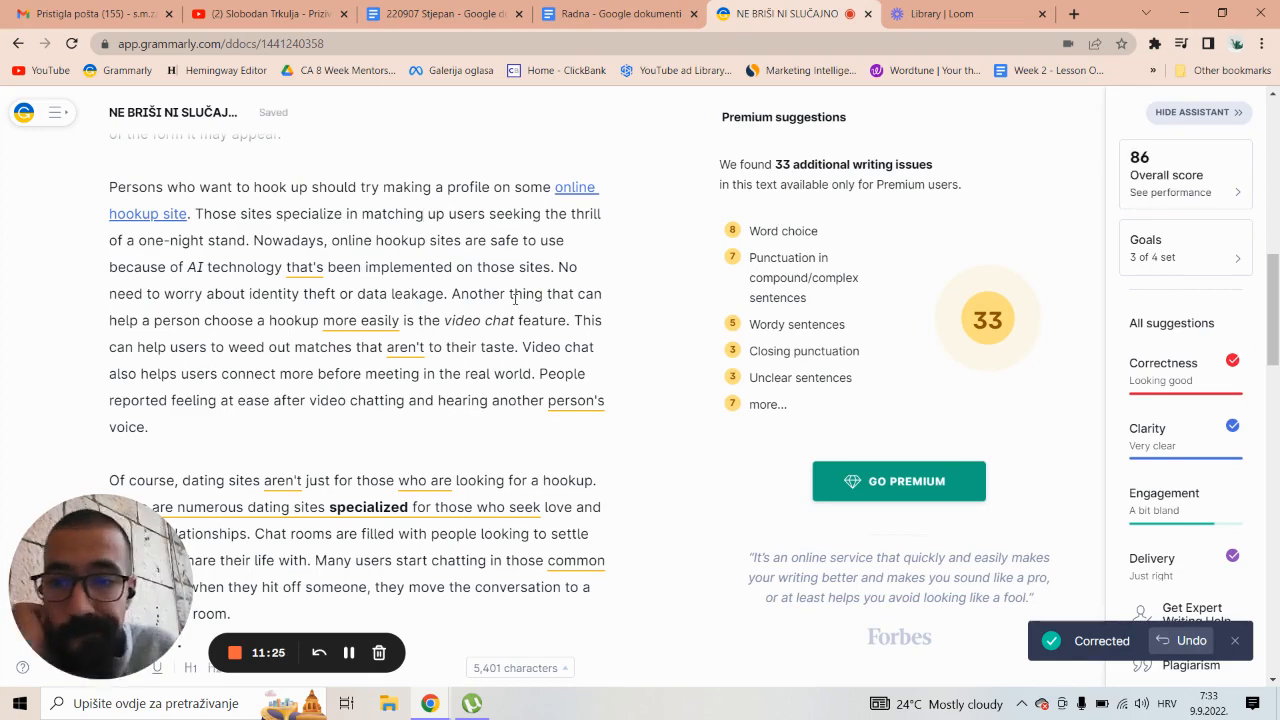
Resume the paused music video on YouTube and return to the Grammarly document.
{"action": "left_click", "coordinate": [238, 6]}
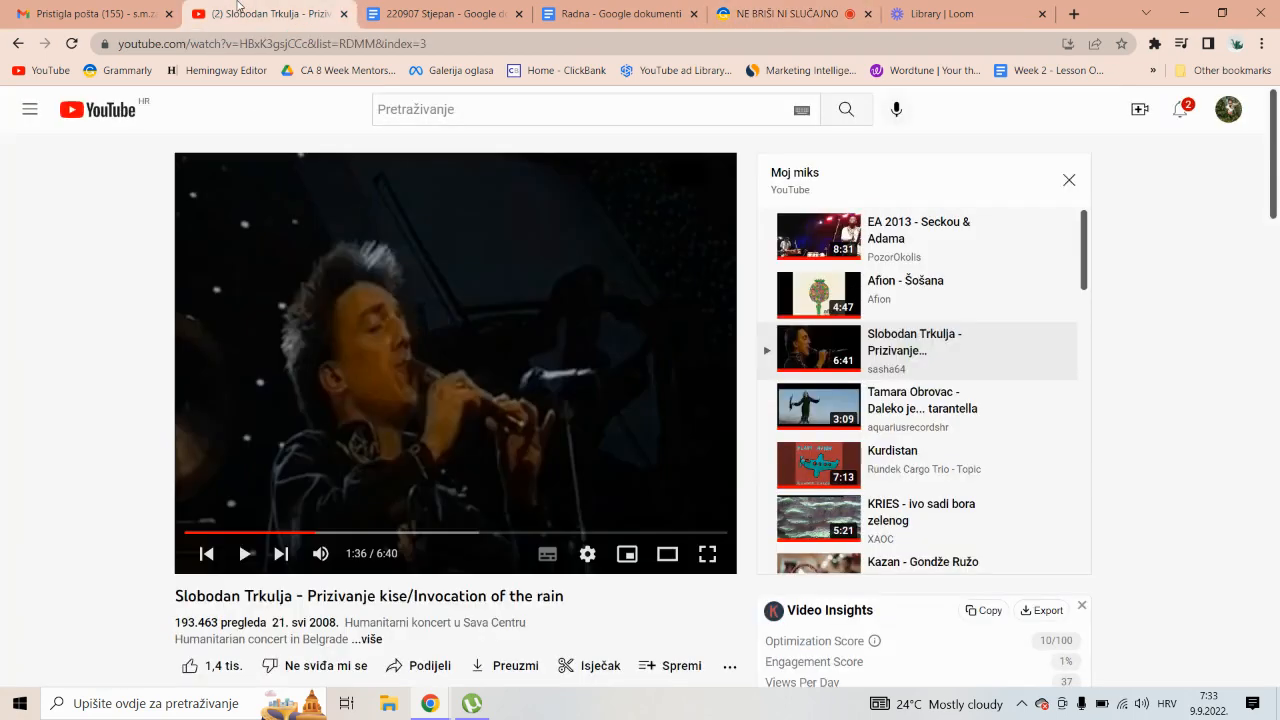
{"action": "left_click", "coordinate": [811, 8]}
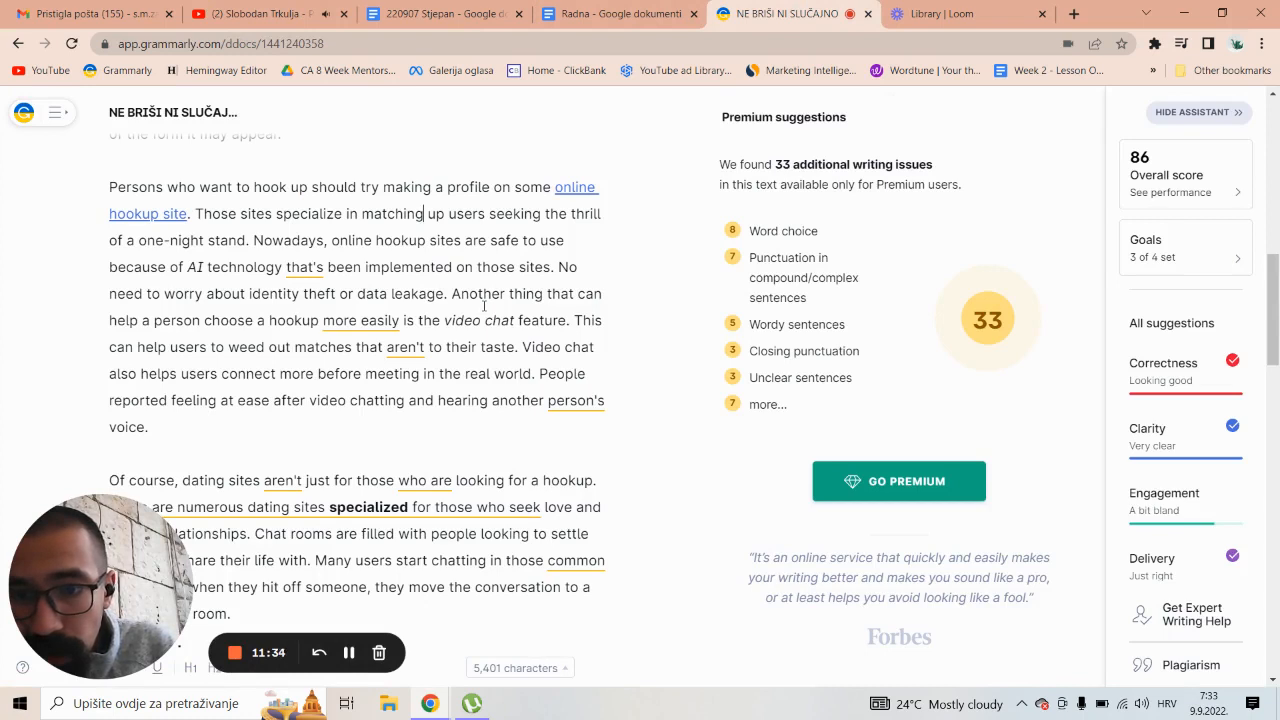
Delete the flagged words "more easily" after "help a person choose a hookup".
{"action": "left_click", "coordinate": [399, 320]}
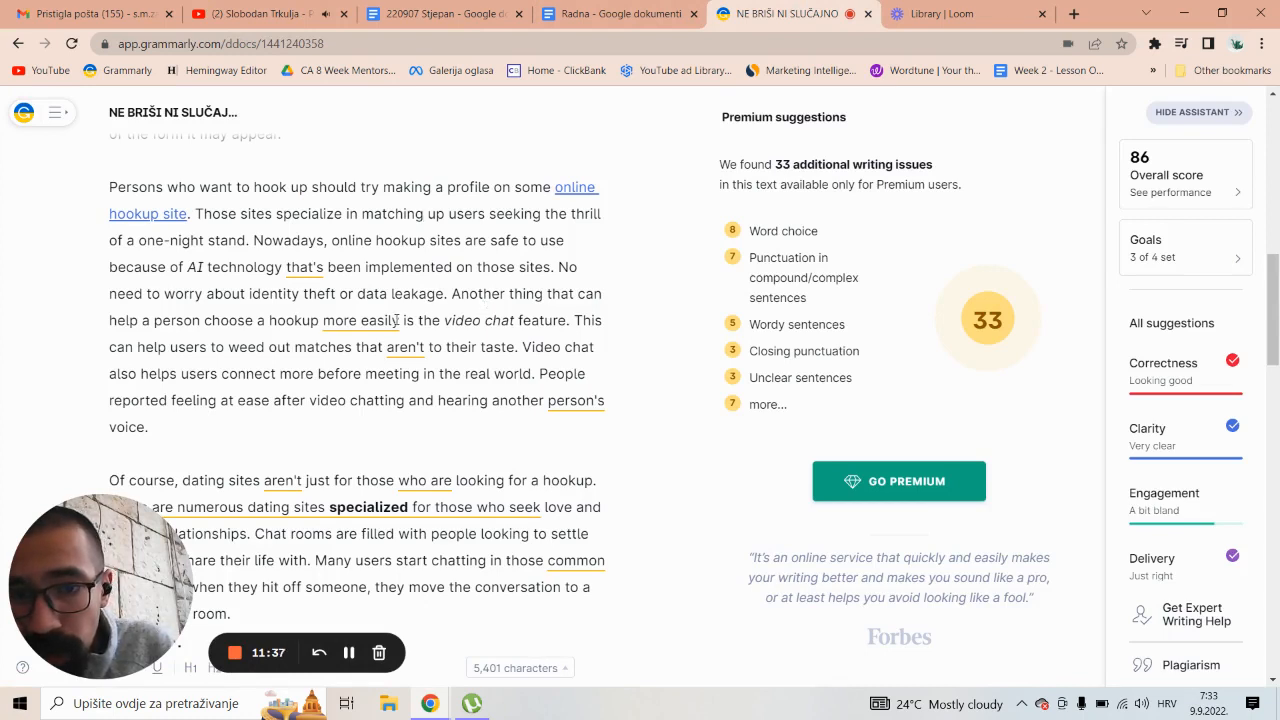
{"action": "left_click_drag", "start_coordinate": [399, 320], "coordinate": [322, 319]}
{"action": "key", "text": "BackSpace"}
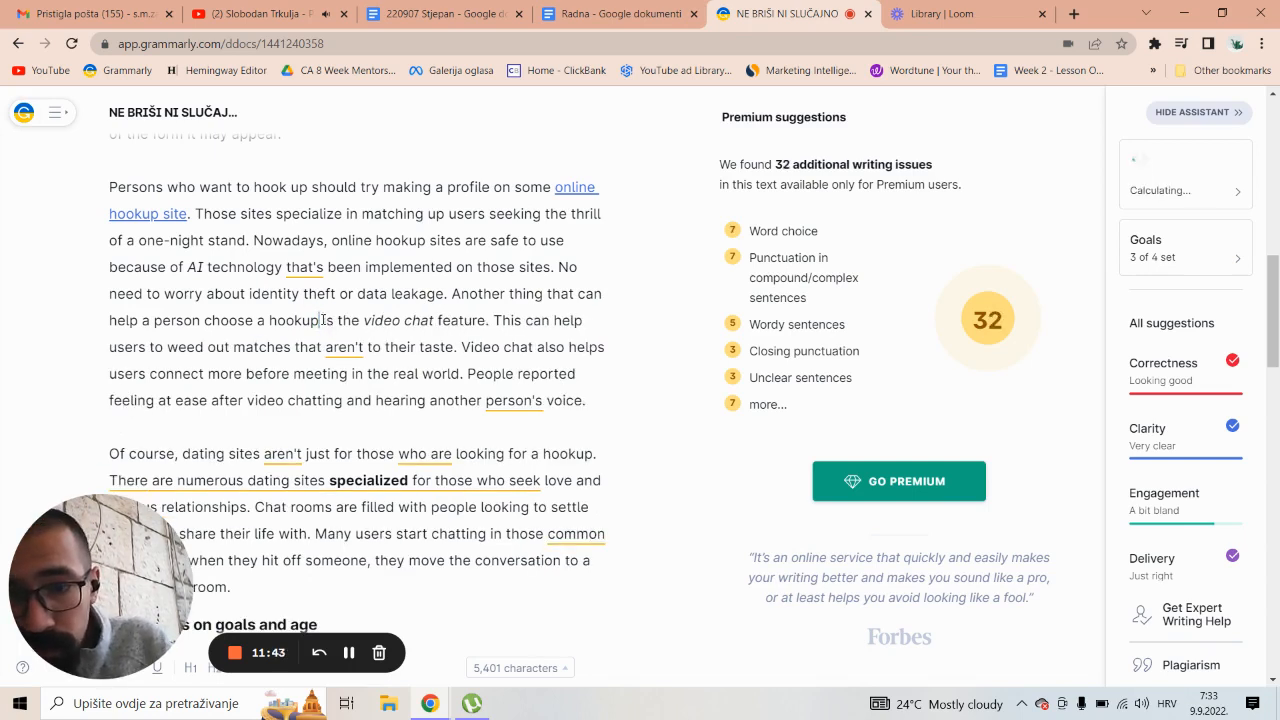
Delete the flagged words "who are" before "looking for a hookup" and lower the system volume.
{"action": "scroll", "coordinate": [322, 319], "scroll_direction": "down", "scroll_amount": 1}
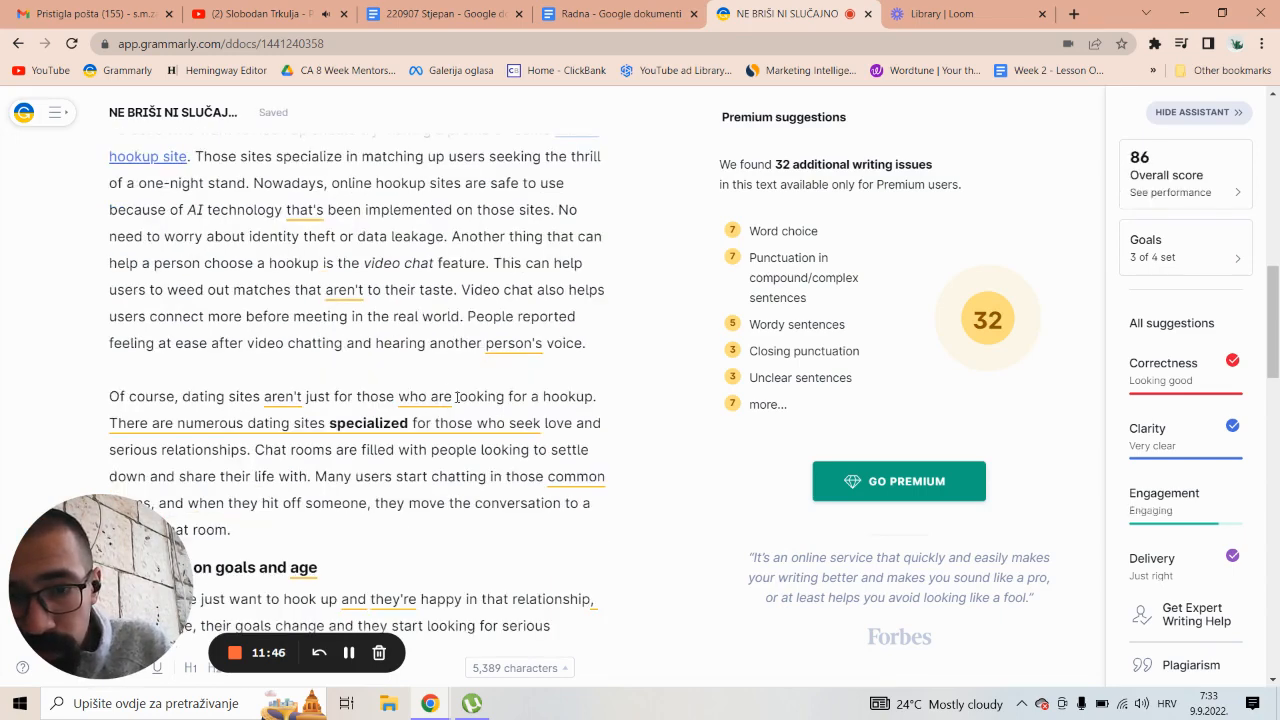
{"action": "left_click_drag", "start_coordinate": [456, 397], "coordinate": [400, 397]}
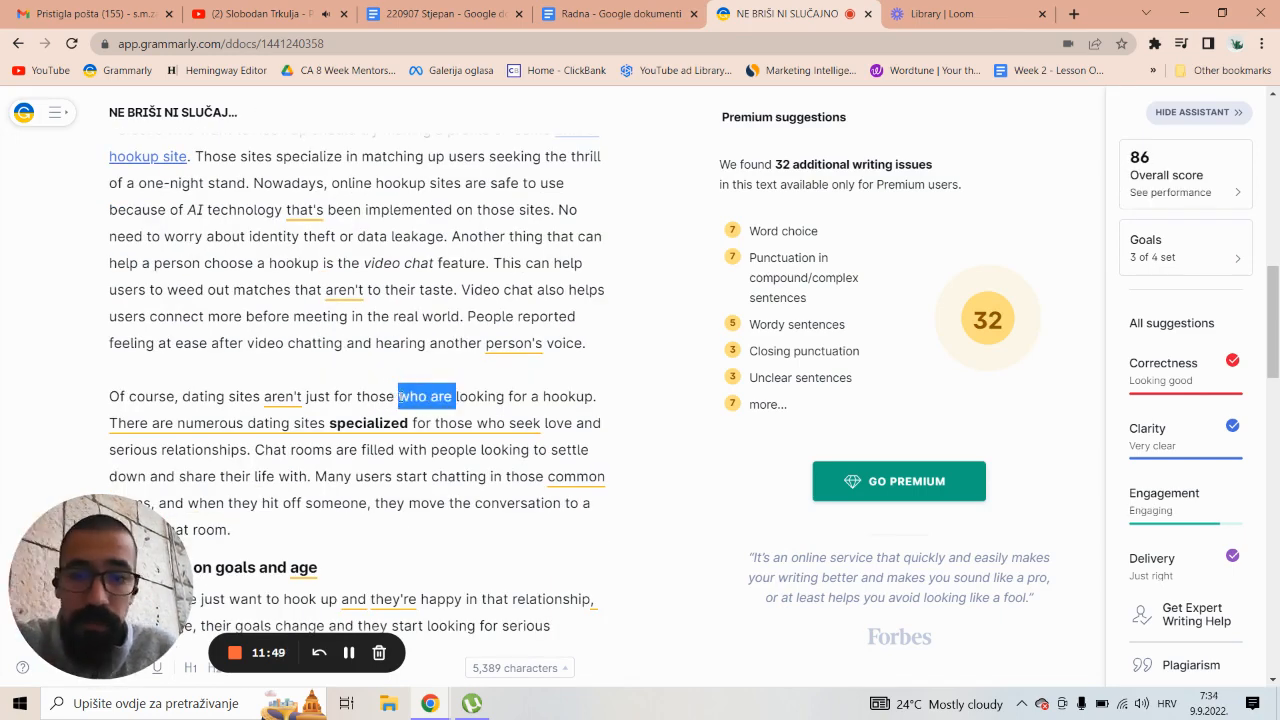
{"action": "key", "text": "XF86AudioLowerVolume"}
{"action": "key", "text": "XF86AudioLowerVolume"}
{"action": "key", "text": "XF86AudioLowerVolume"}
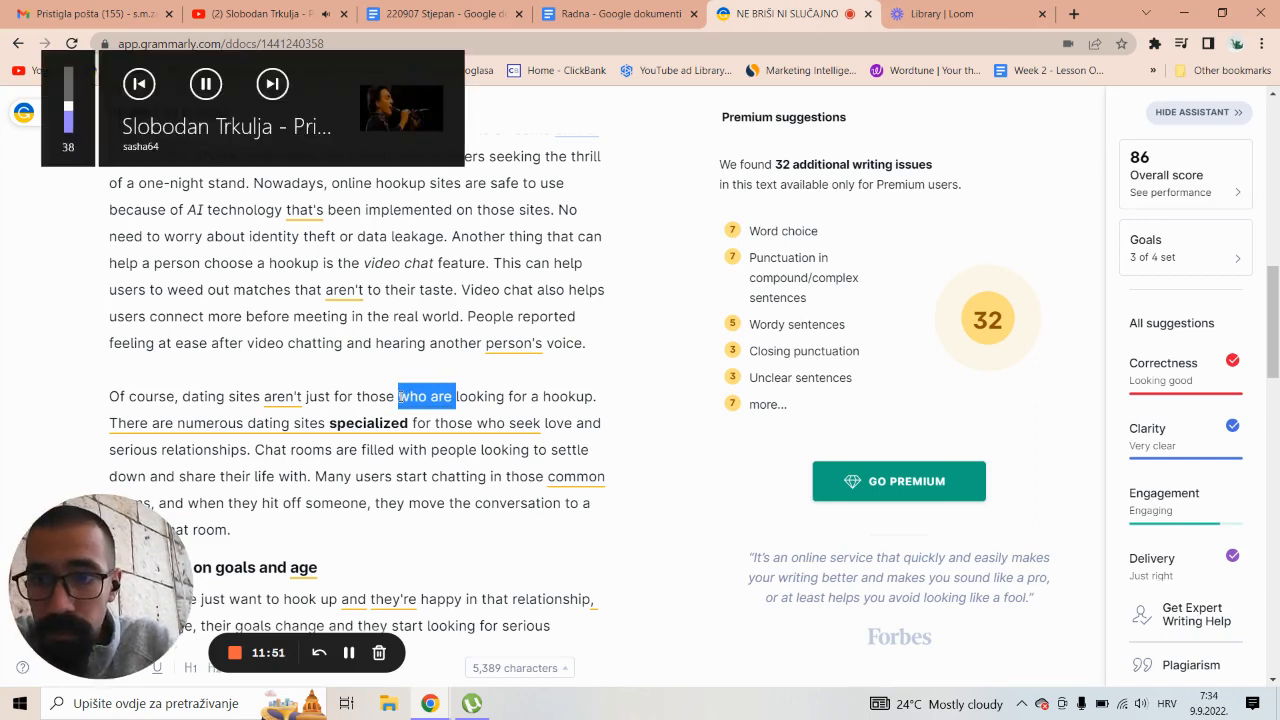
{"action": "key", "text": "BackSpace"}
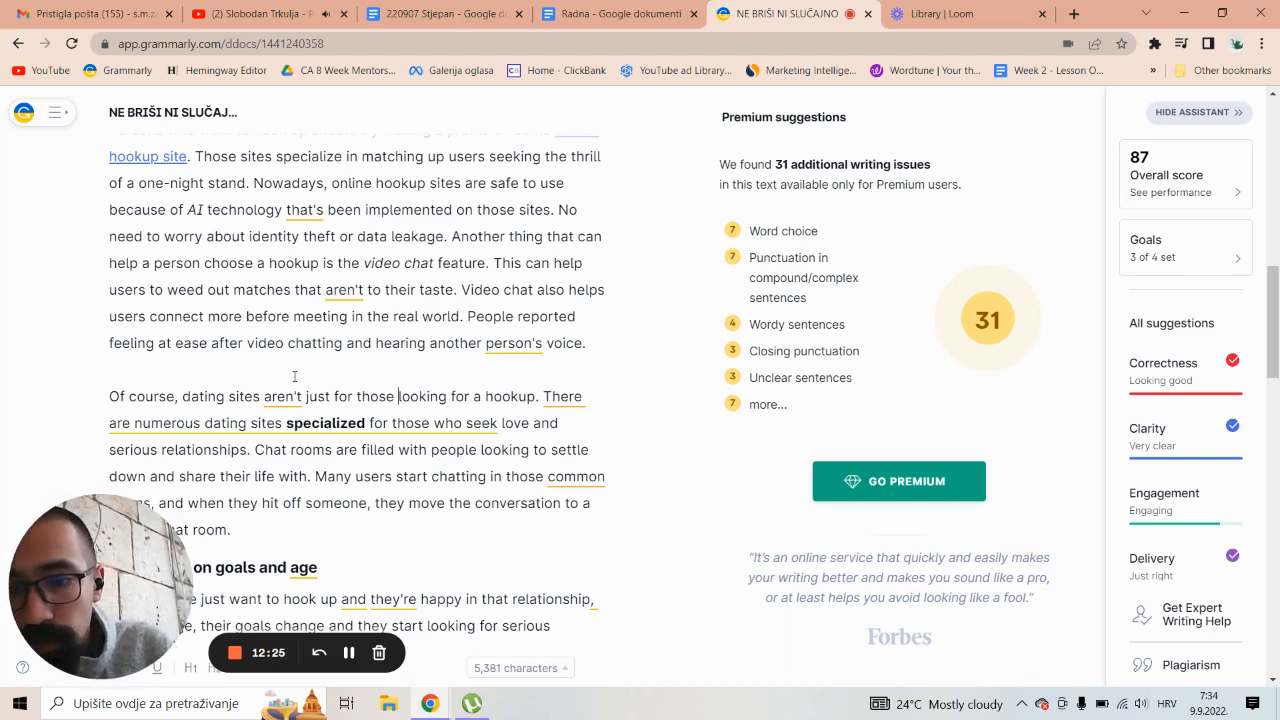
Insert a comma after "Some people just want to hook up" in the section on goals and age.
{"action": "scroll", "coordinate": [295, 375], "scroll_direction": "down", "scroll_amount": 1}
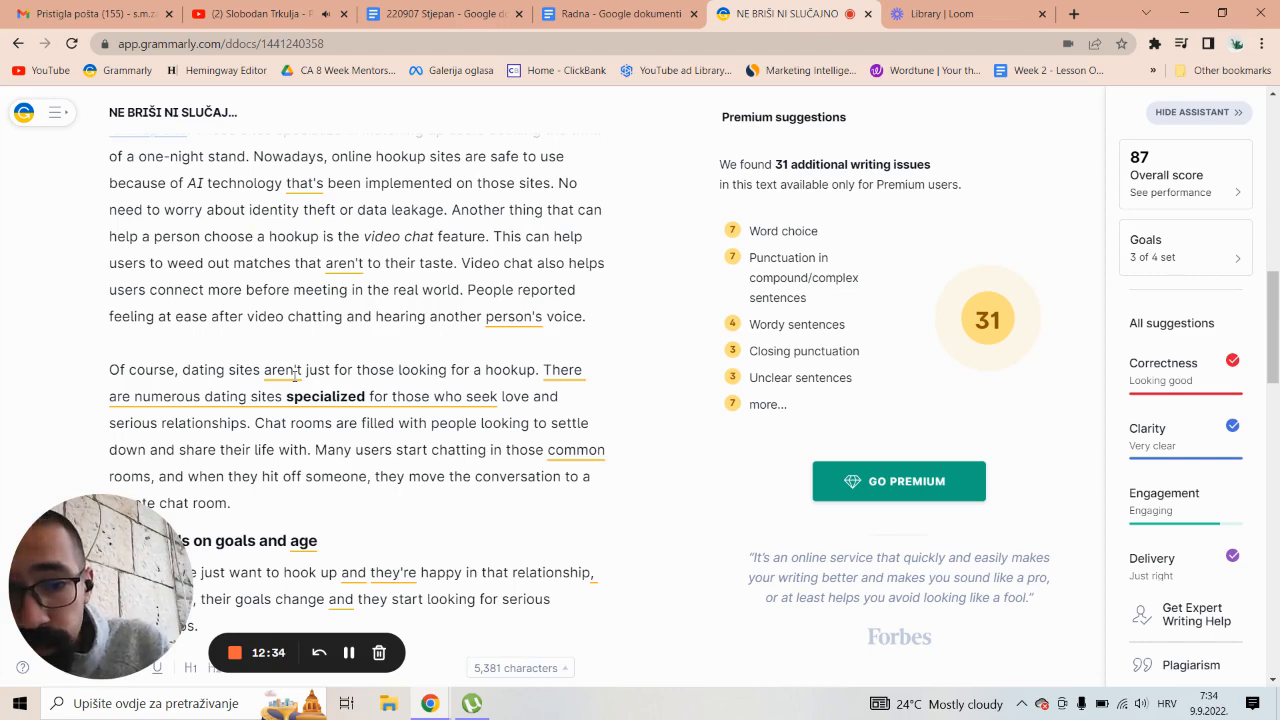
{"action": "scroll", "coordinate": [296, 372], "scroll_direction": "down", "scroll_amount": 2}
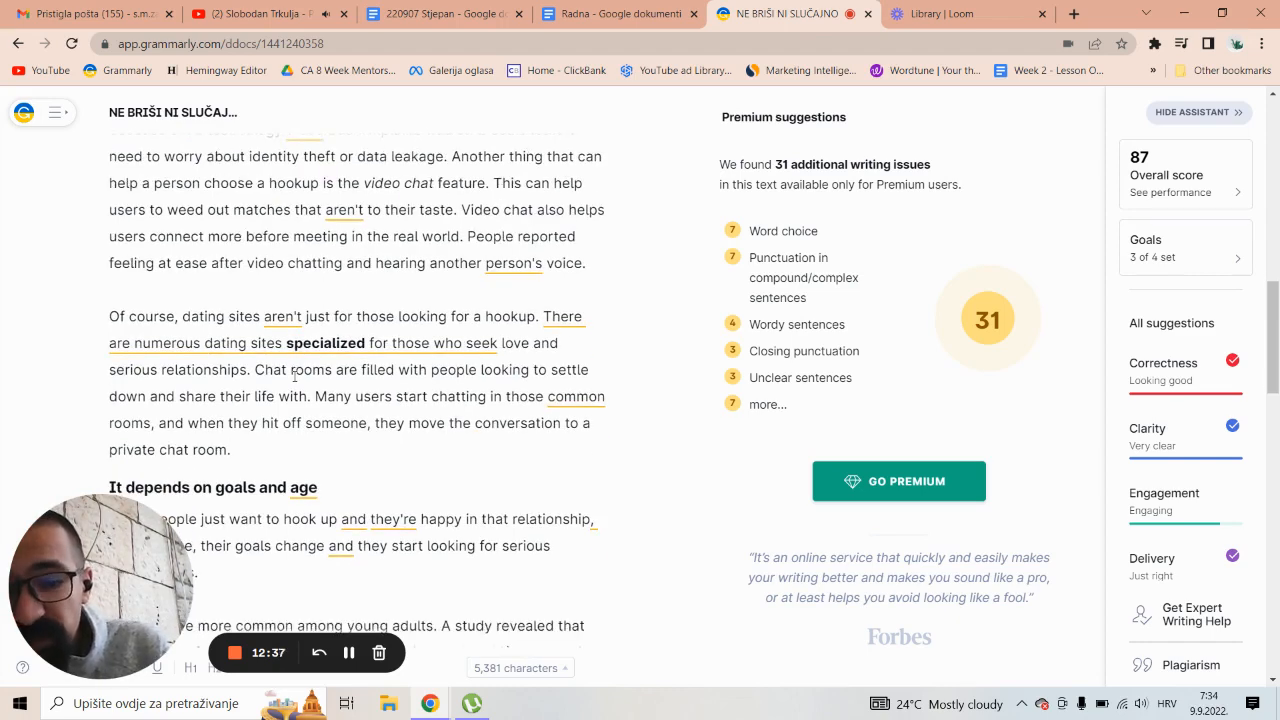
{"action": "left_click", "coordinate": [335, 519]}
{"action": "type", "text": ","}
{"action": "scroll", "coordinate": [330, 510], "scroll_direction": "down", "scroll_amount": 1}
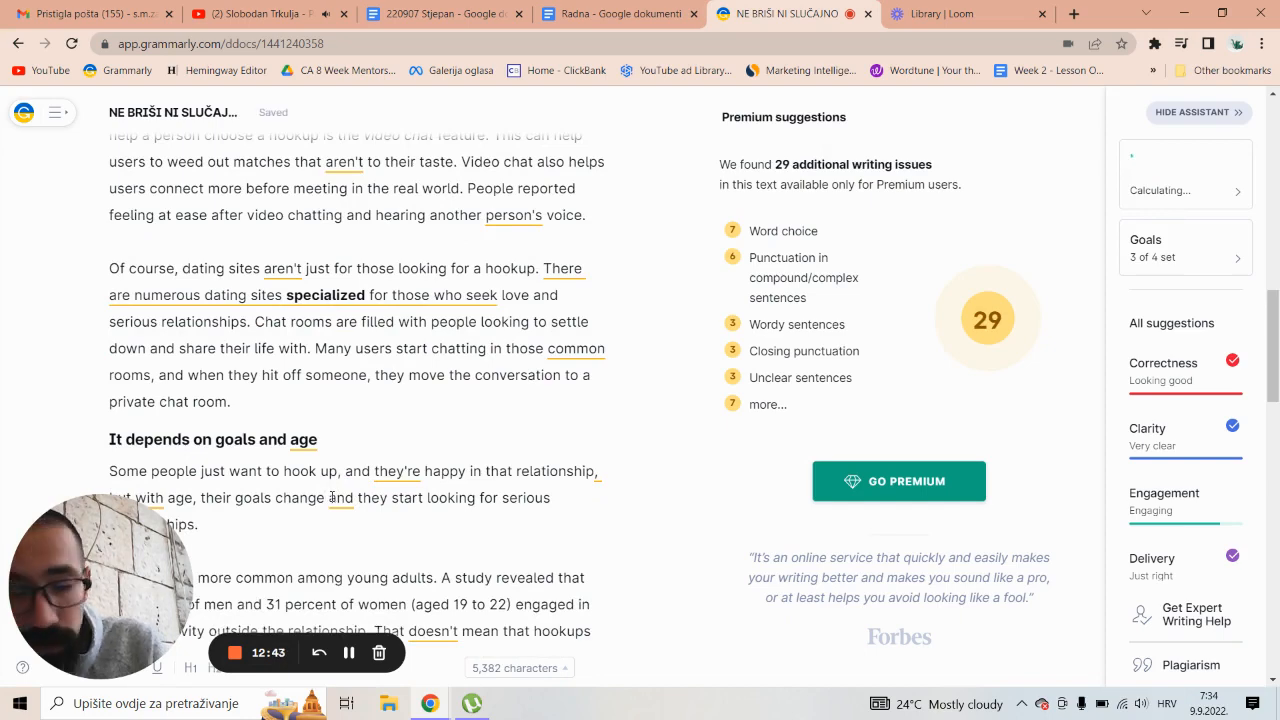
Insert a comma after "their goals change" before the flagged "and".
{"action": "left_click", "coordinate": [332, 497]}
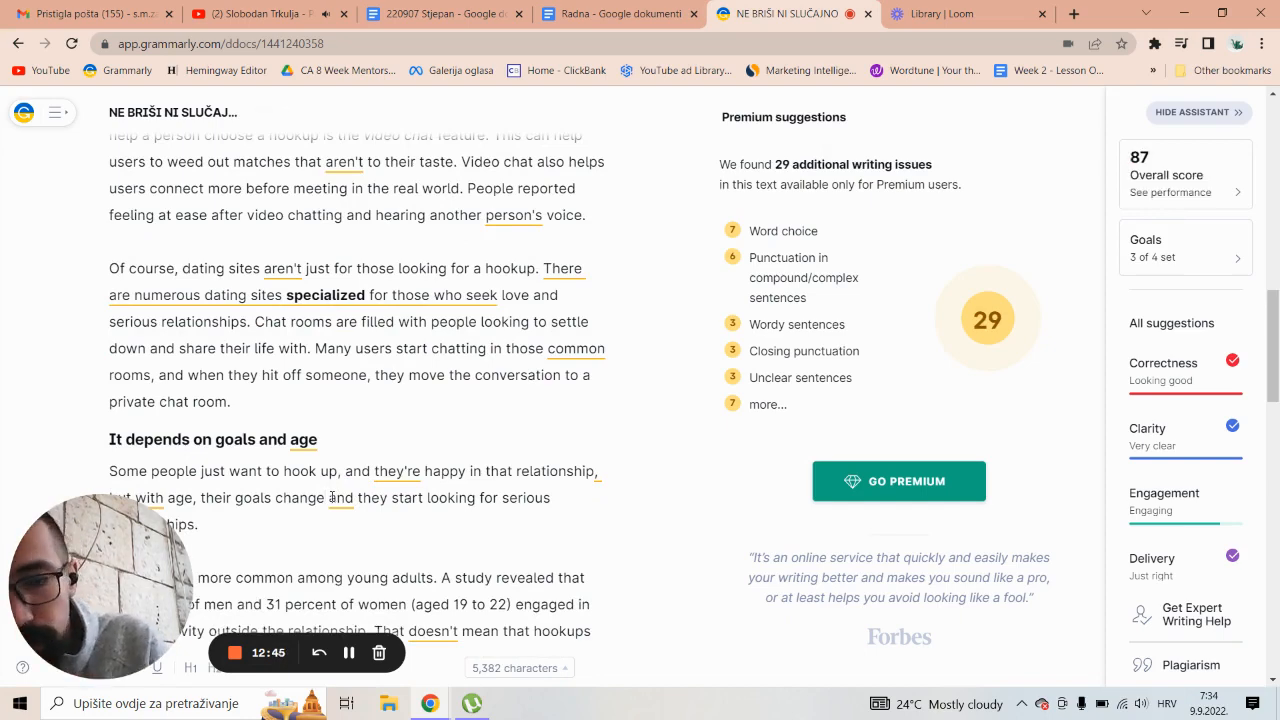
{"action": "type", "text": ","}
{"action": "scroll", "coordinate": [332, 497], "scroll_direction": "down", "scroll_amount": 1}
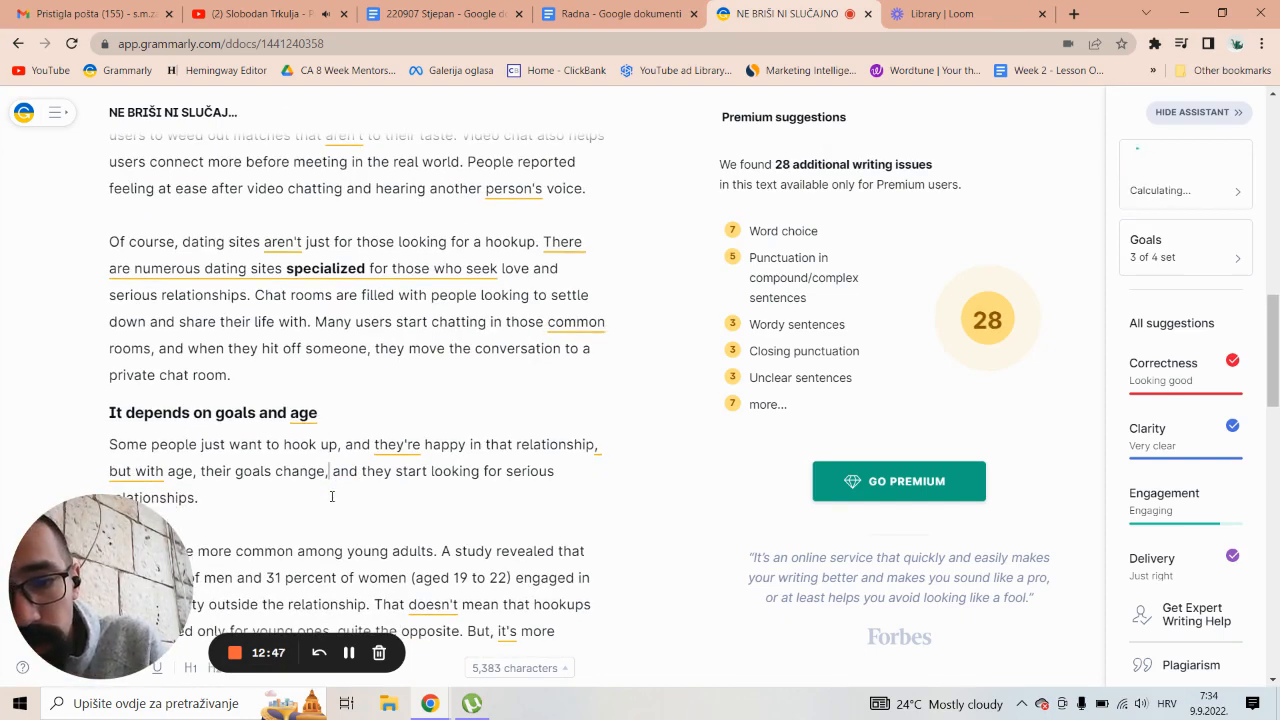
{"action": "type", "text": "+"}
{"action": "key", "text": "BackSpace"}
{"action": "key", "text": "BackSpace"}
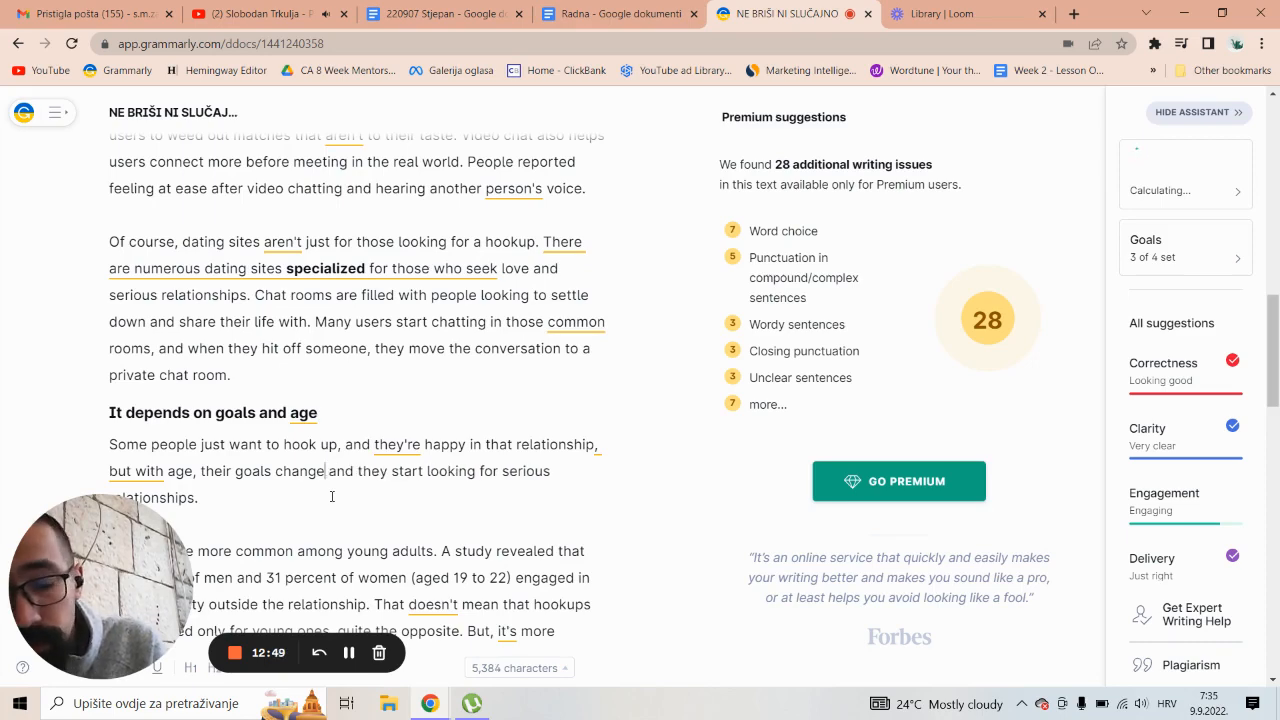
{"action": "type", "text": ";"}
{"action": "key", "text": "BackSpace"}
{"action": "type", "text": ","}
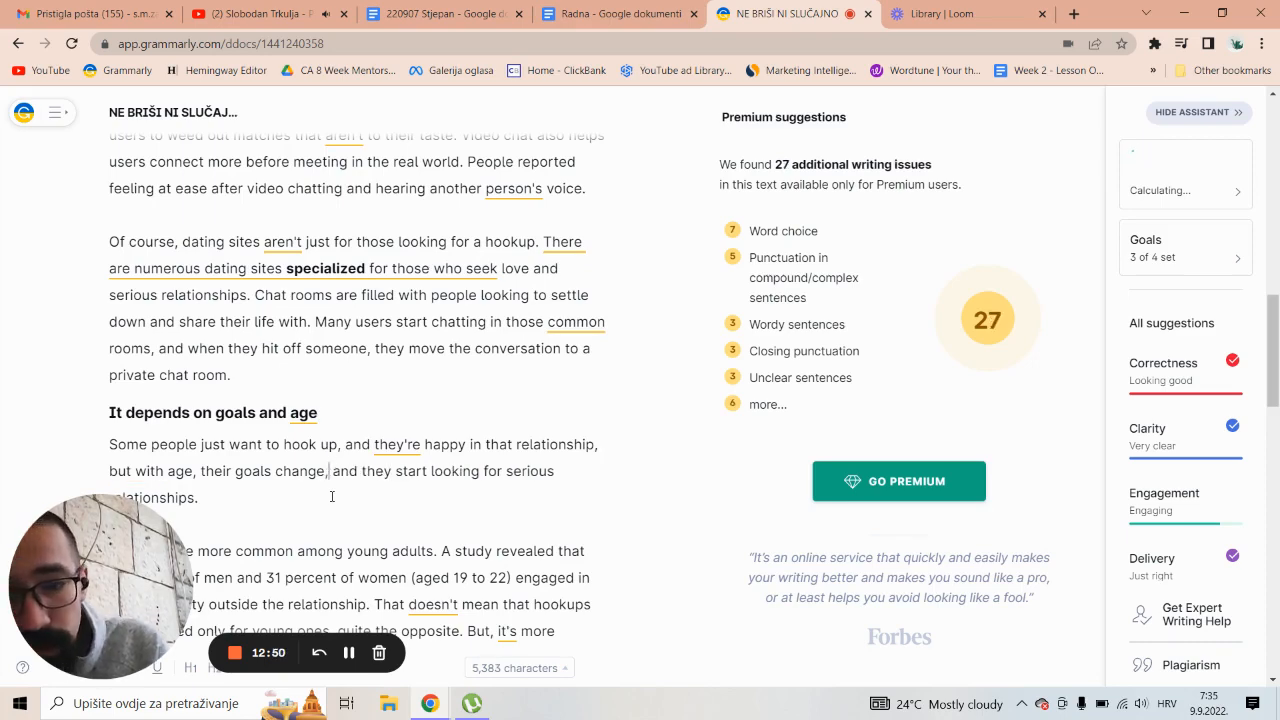
Delete the bold word "specialized" from the flagged sentence beginning with "There are numerous dating sites".
{"action": "scroll", "coordinate": [332, 496], "scroll_direction": "up", "scroll_amount": 2}
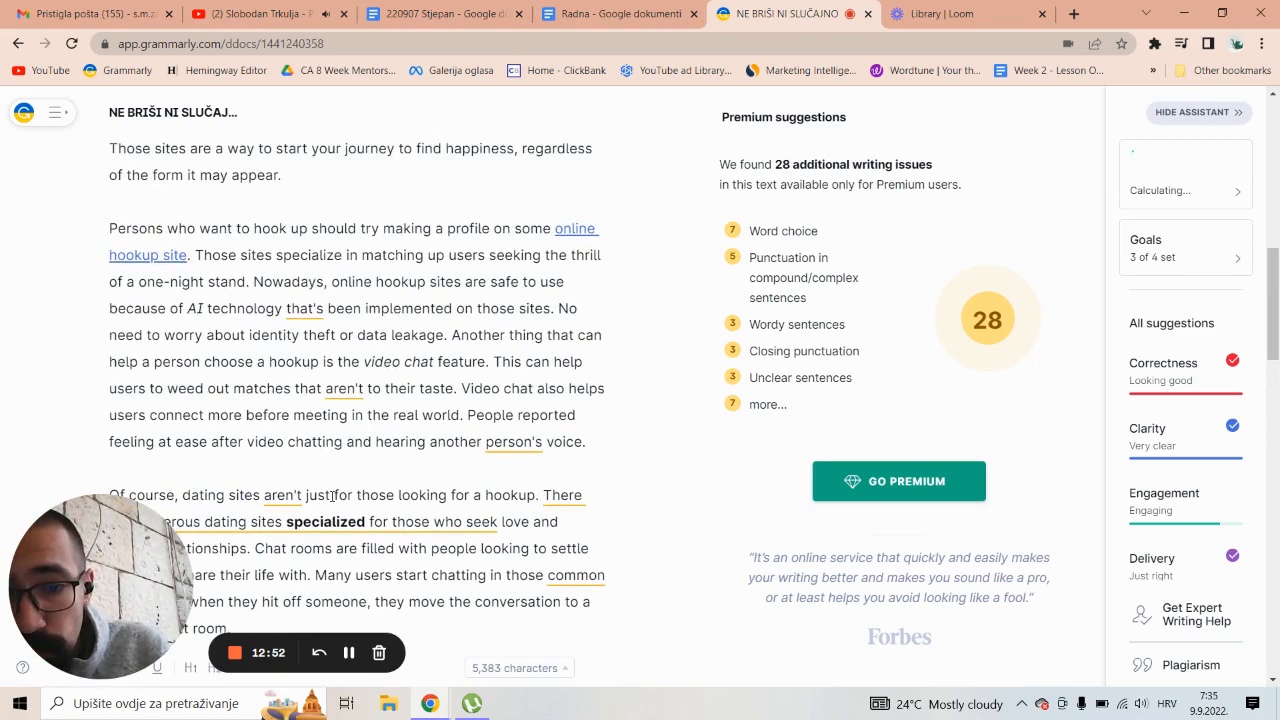
{"action": "scroll", "coordinate": [332, 496], "scroll_direction": "up", "scroll_amount": 1}
{"action": "scroll", "coordinate": [332, 496], "scroll_direction": "down", "scroll_amount": 1}
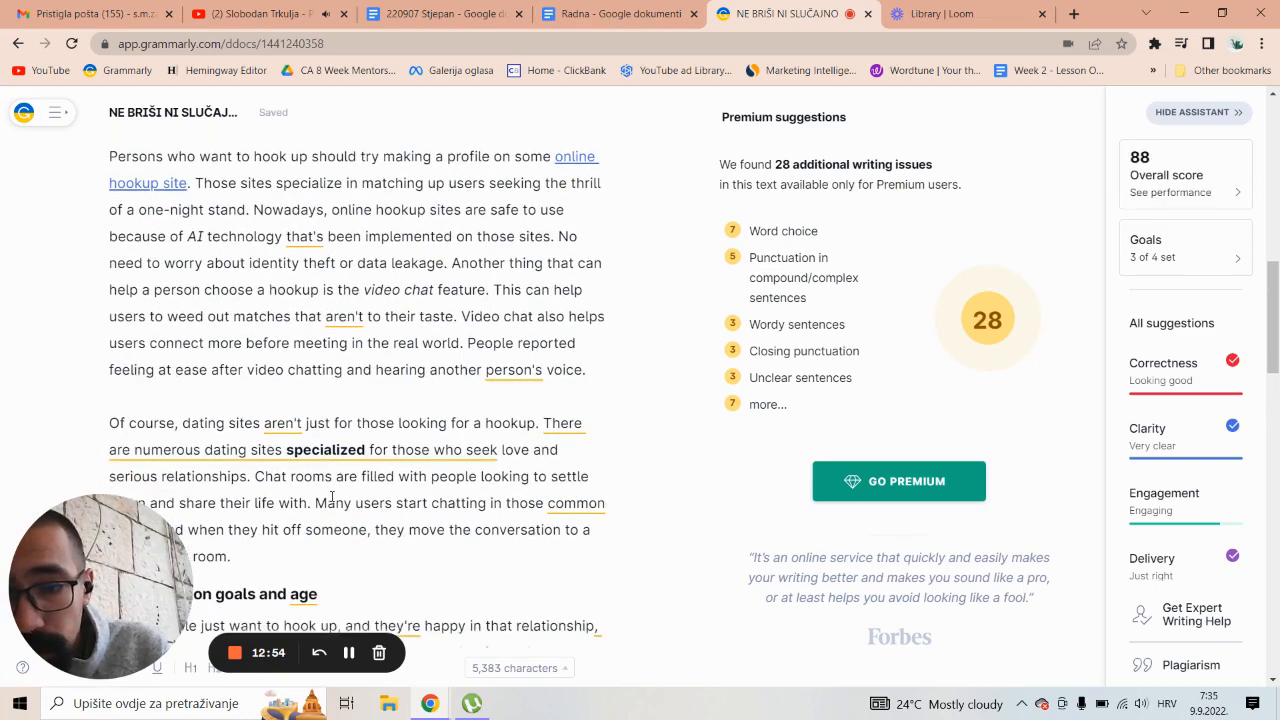
{"action": "scroll", "coordinate": [332, 496], "scroll_direction": "down", "scroll_amount": 1}
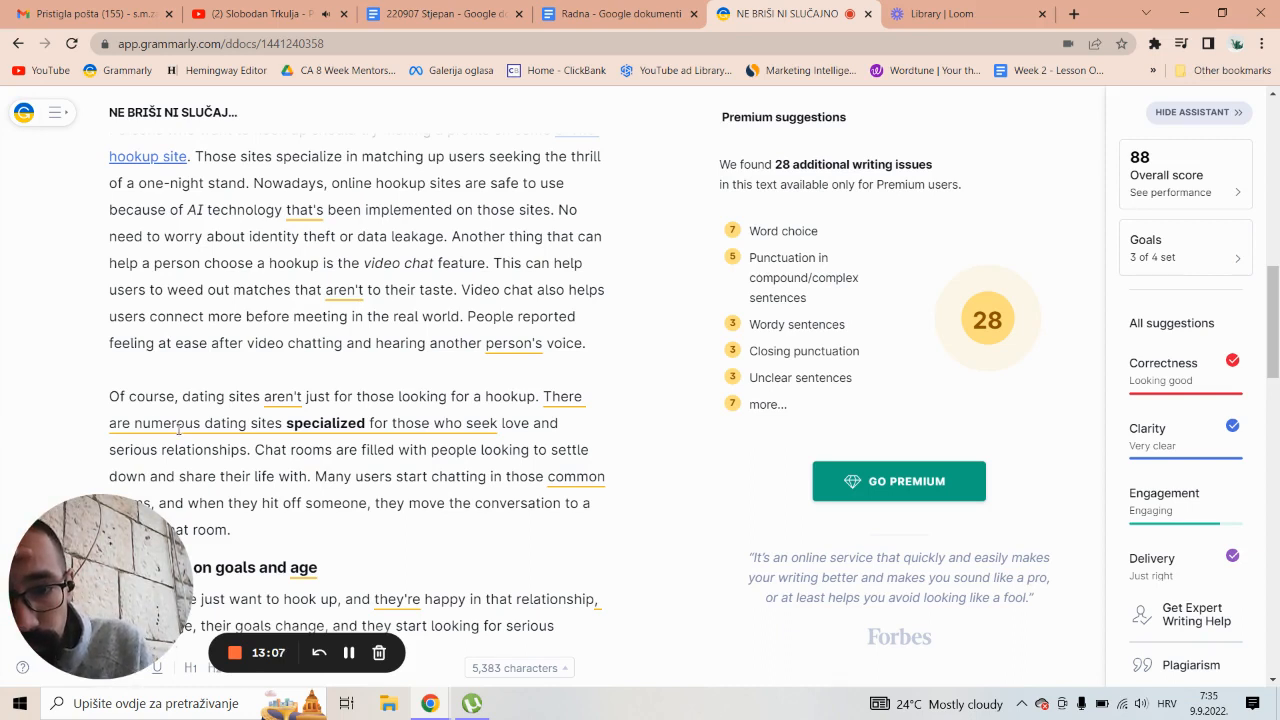
{"action": "double_click", "coordinate": [320, 423]}
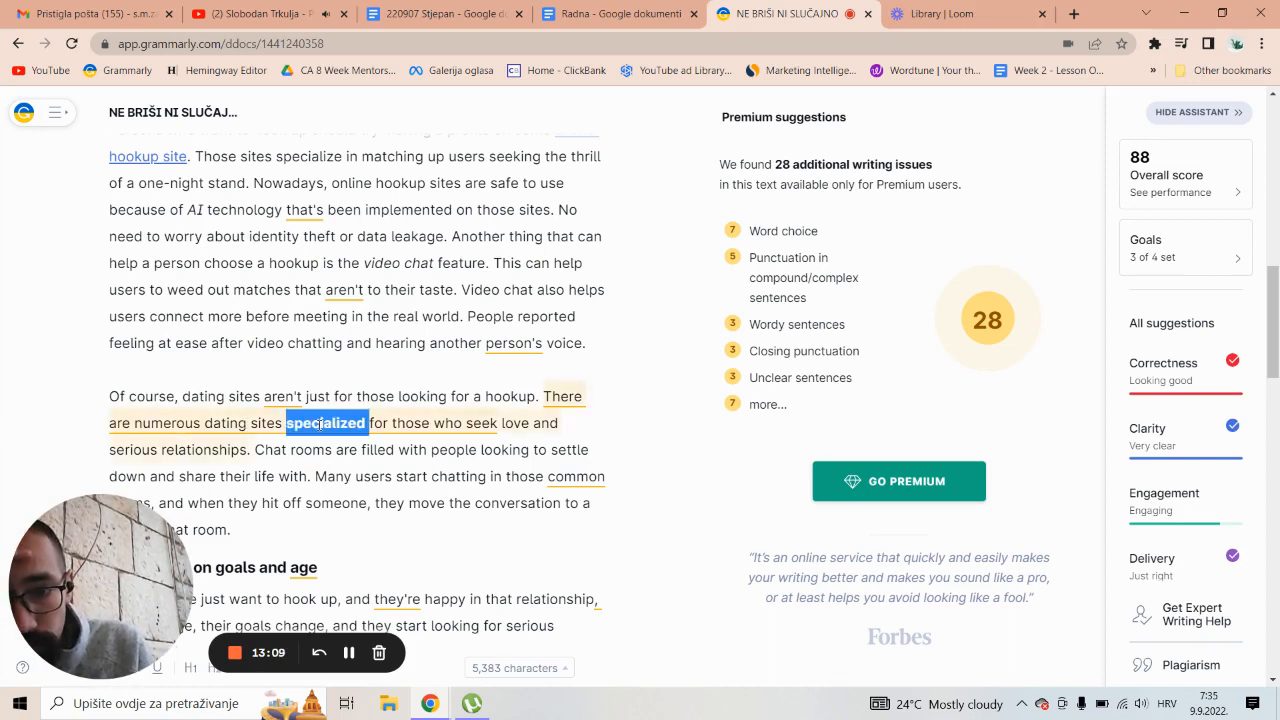
{"action": "key", "text": "BackSpace"}
{"action": "key", "text": "Down"}
{"action": "key", "text": "Down"}
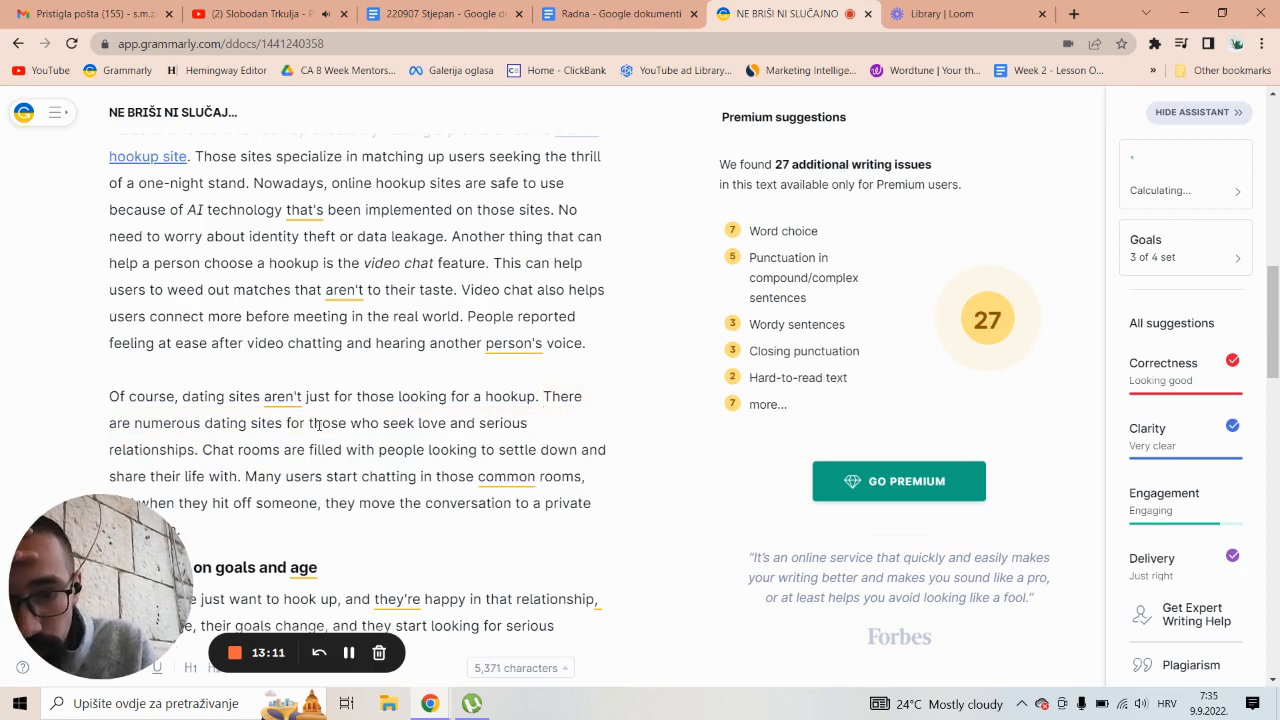
{"action": "key", "text": "Down"}
{"action": "key", "text": "Down"}
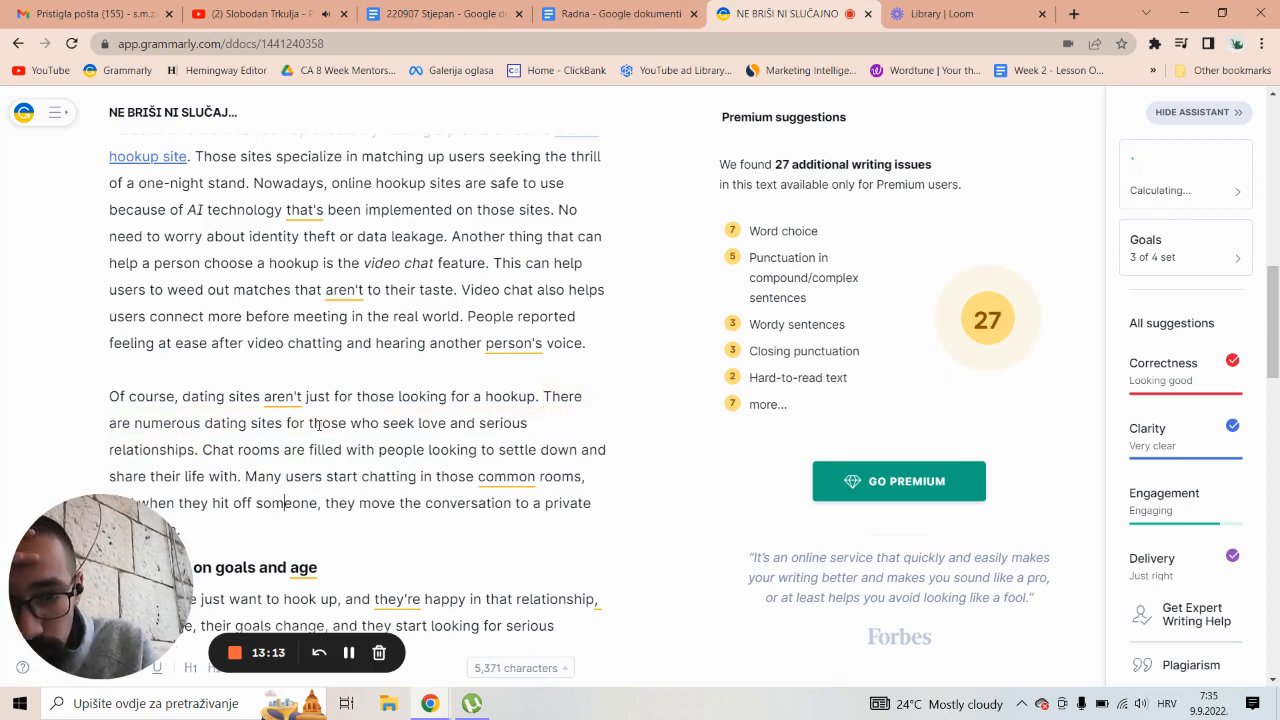
Delete the flagged word "common" so the text reads "Many users start chatting in those rooms".
{"action": "scroll", "coordinate": [318, 423], "scroll_direction": "down", "scroll_amount": 1}
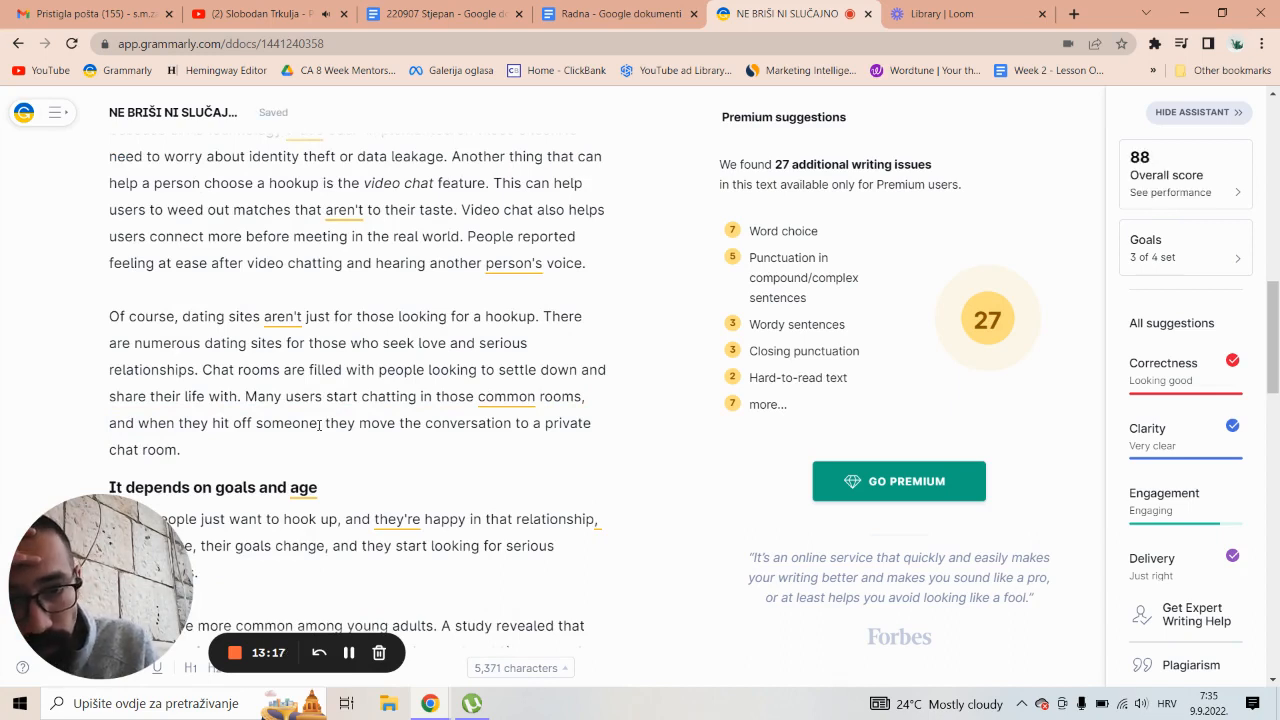
{"action": "left_click", "coordinate": [318, 423]}
{"action": "type", "text": ","}
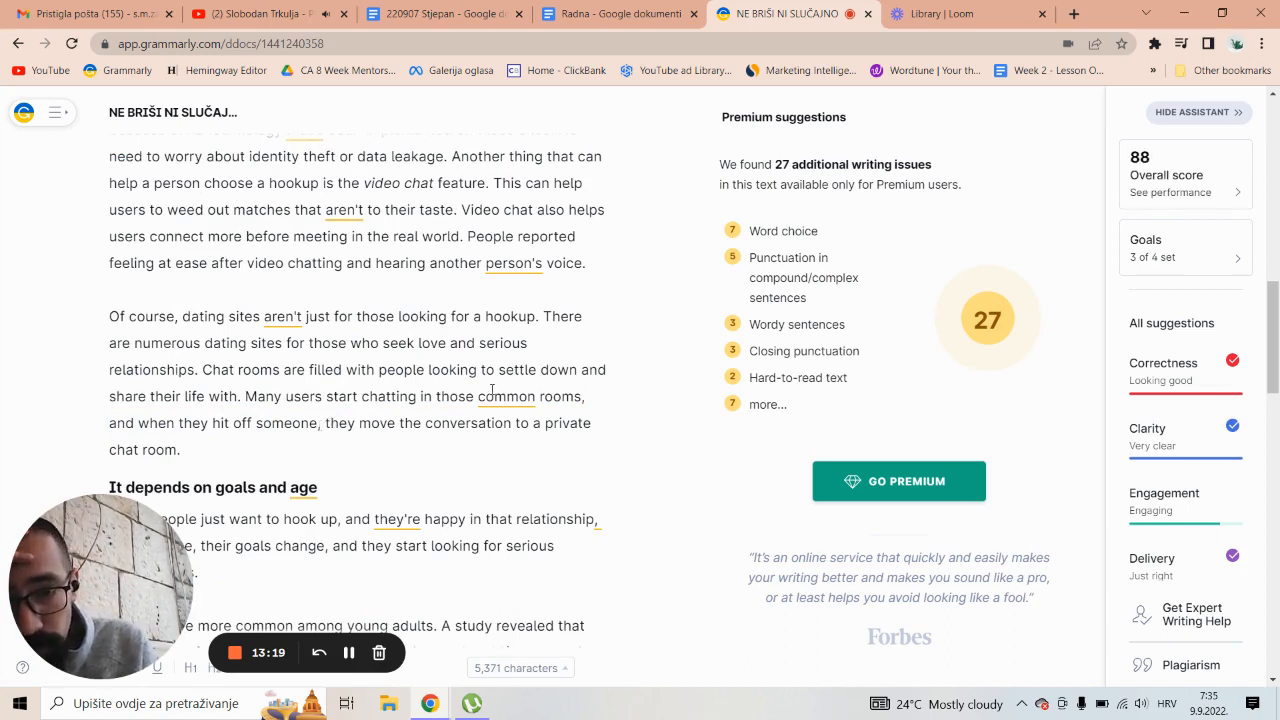
{"action": "double_click", "coordinate": [491, 394]}
{"action": "key", "text": "BackSpace"}
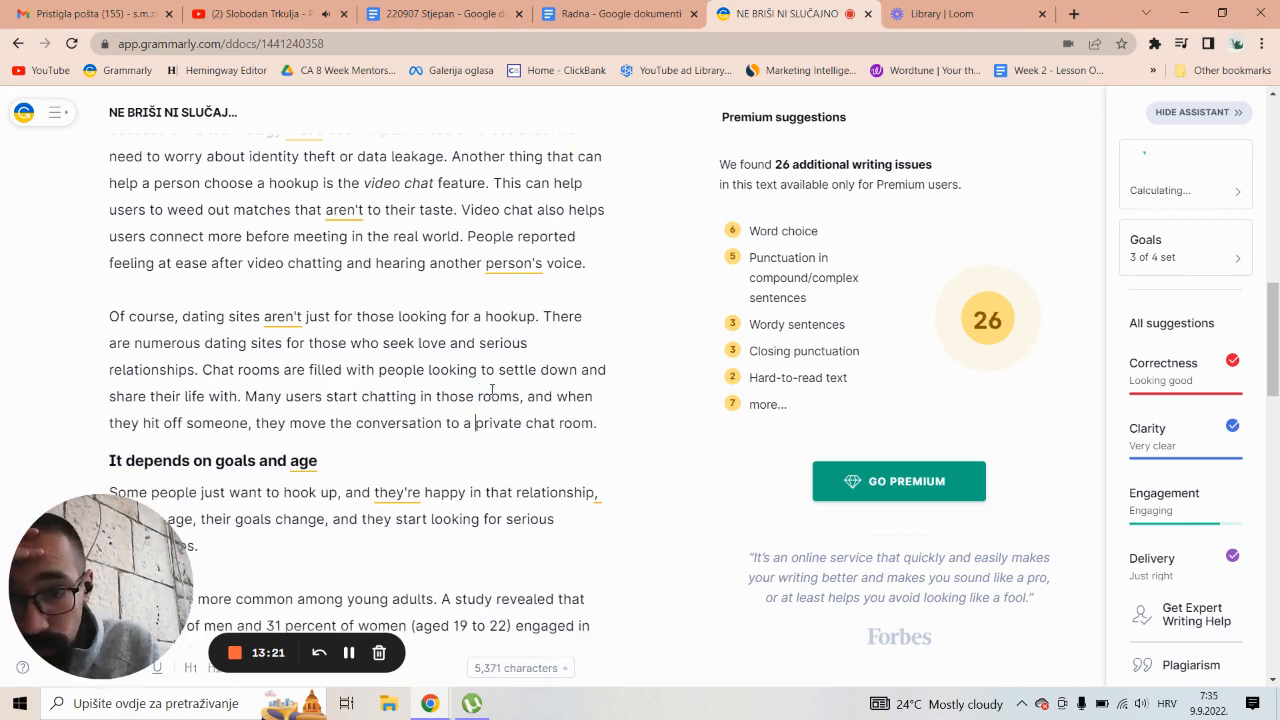
Split the flagged sentence by ending it with a period after "in that relationship" and capitalizing "But with age".
{"action": "scroll", "coordinate": [491, 389], "scroll_direction": "down", "scroll_amount": 3}
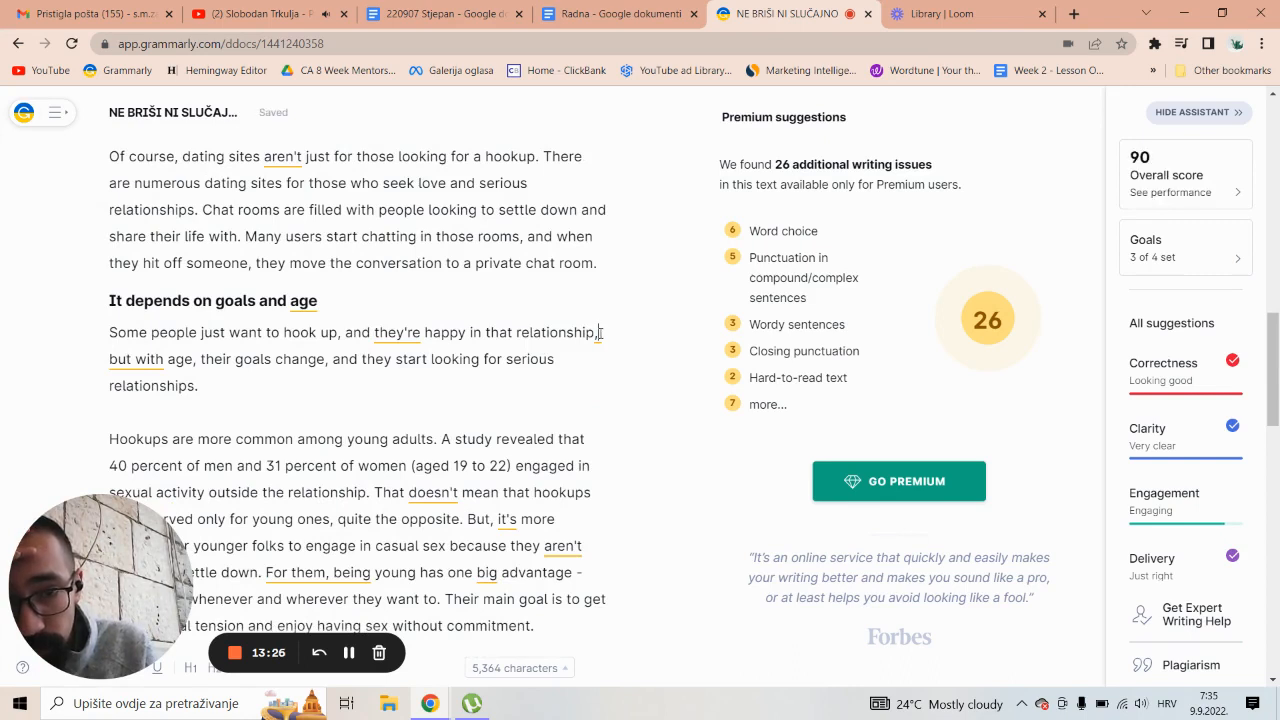
{"action": "key", "text": "BackSpace"}
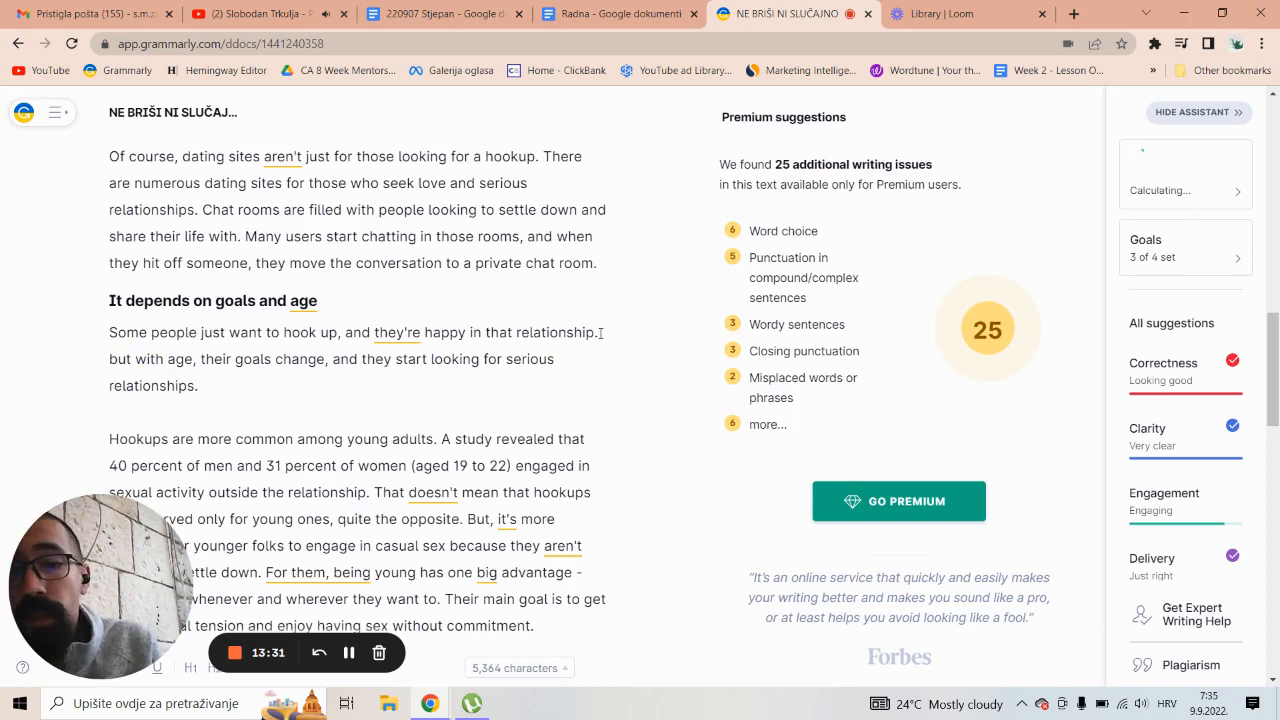
{"action": "left_click_drag", "start_coordinate": [212, 385], "coordinate": [99, 333]}
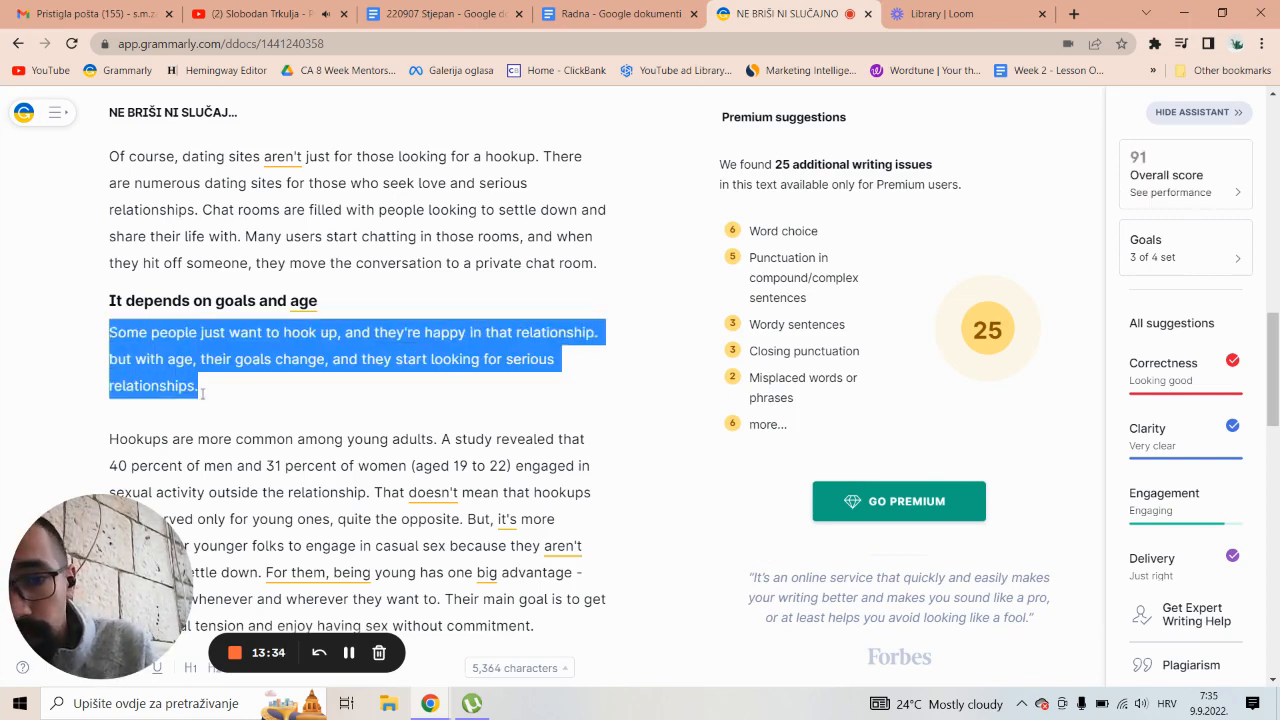
{"action": "left_click", "coordinate": [208, 394]}
{"action": "left_click", "coordinate": [120, 360]}
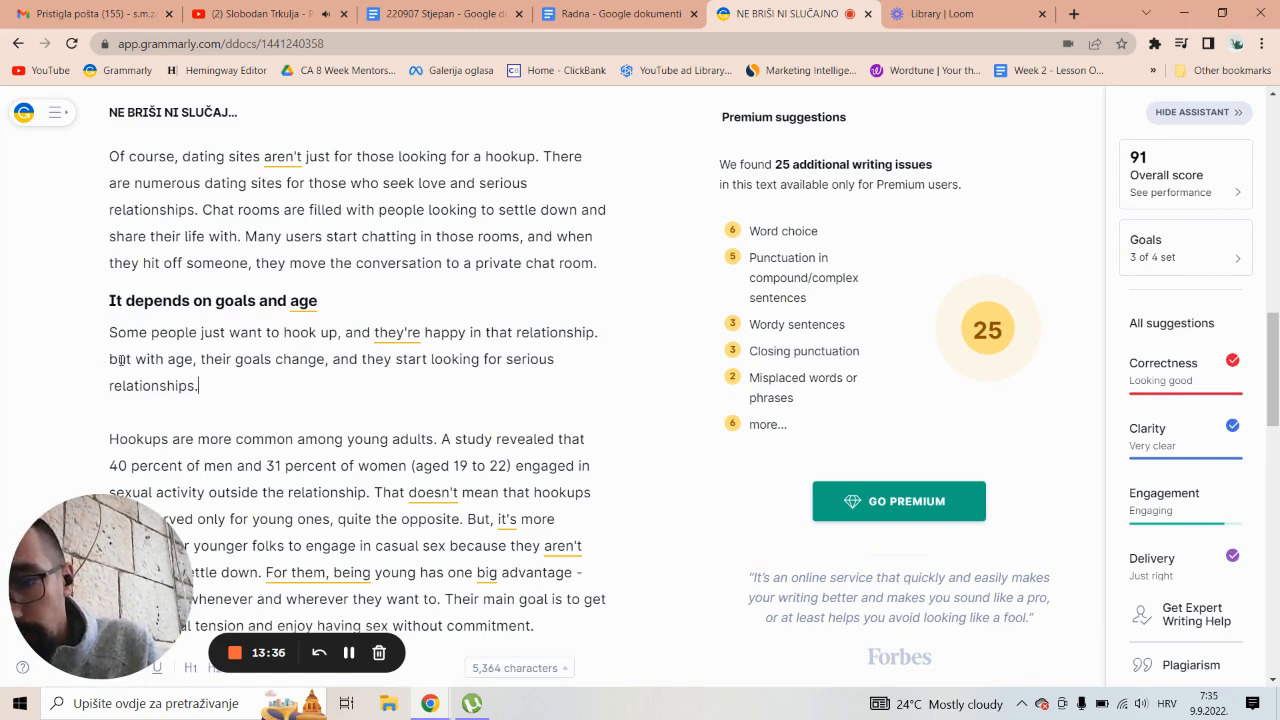
{"action": "key", "text": "BackSpace"}
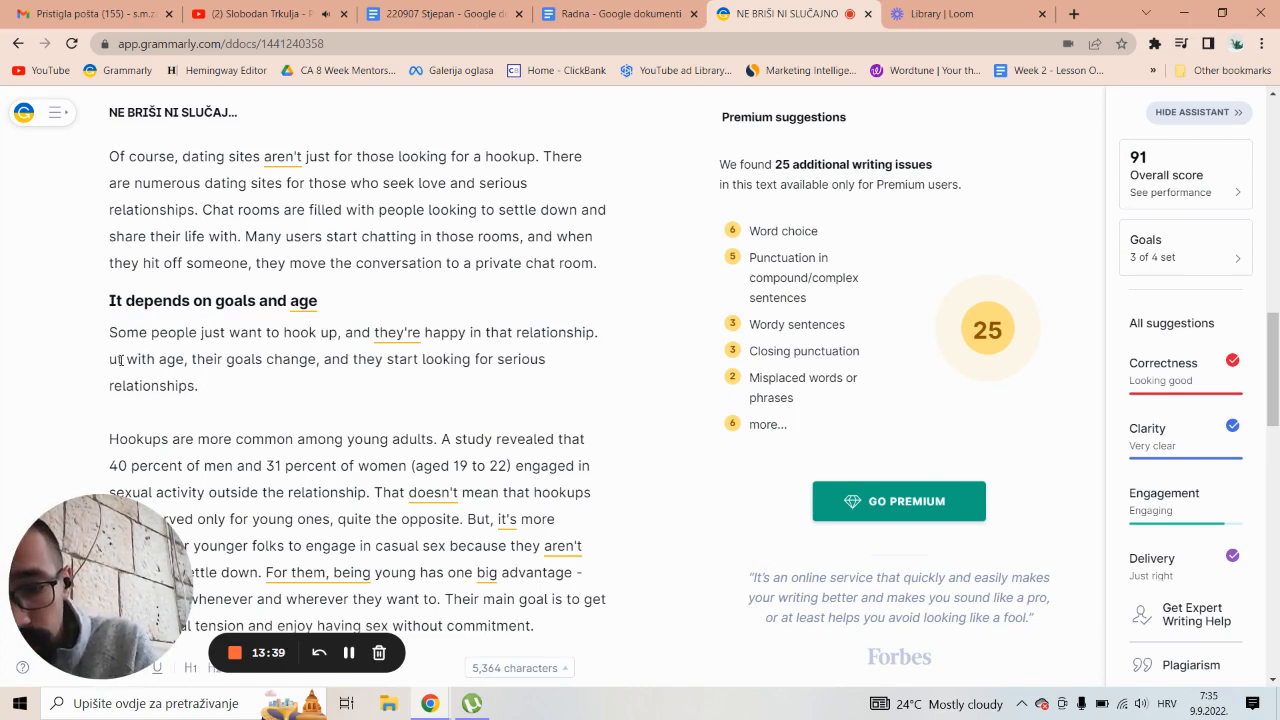
{"action": "type", "text": "B"}
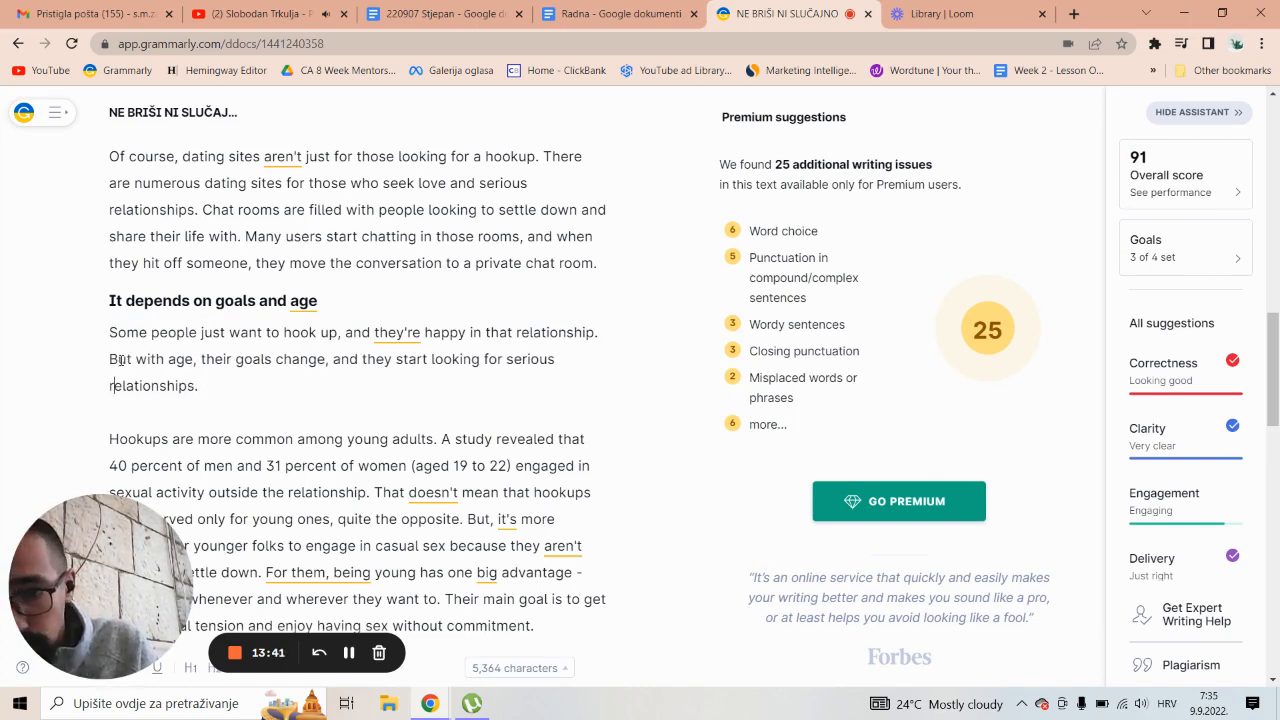
Replace the flagged opening "For them, being young" with "Being young" in the paragraph about hookups among young adults.
{"action": "scroll", "coordinate": [120, 360], "scroll_direction": "down", "scroll_amount": 1}
{"action": "scroll", "coordinate": [120, 360], "scroll_direction": "down", "scroll_amount": 3}
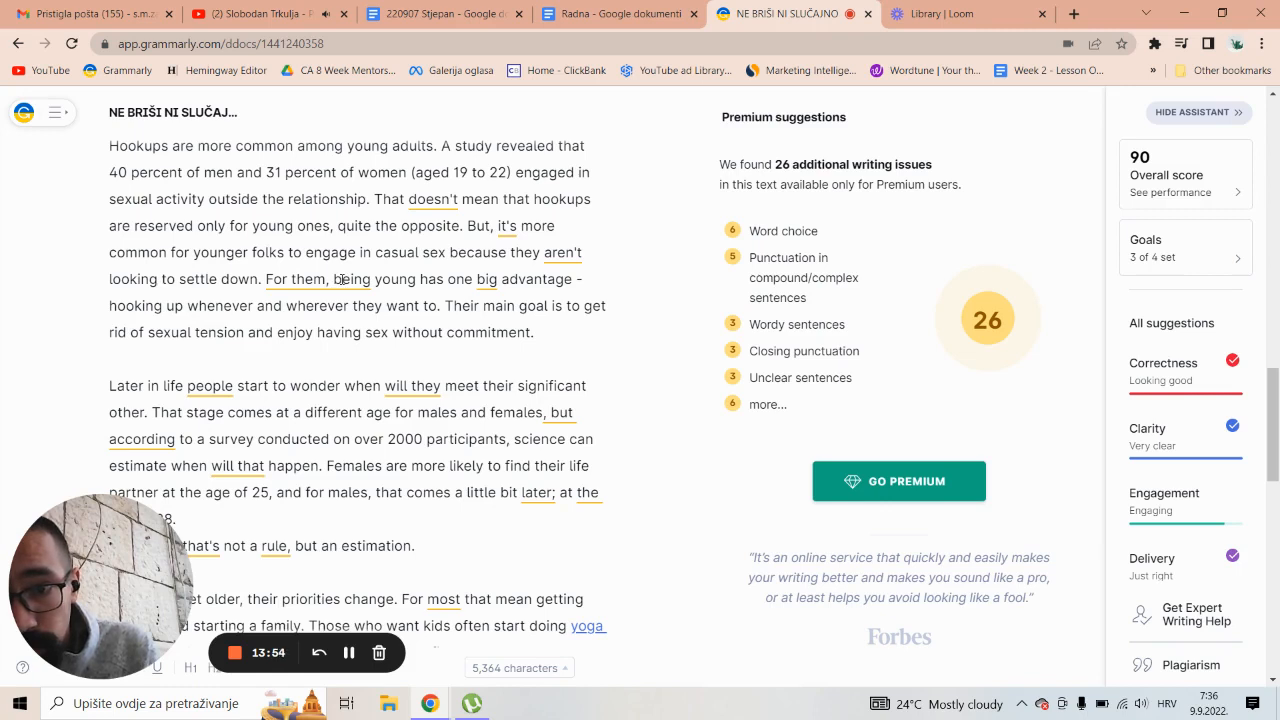
{"action": "left_click_drag", "start_coordinate": [342, 280], "coordinate": [268, 279]}
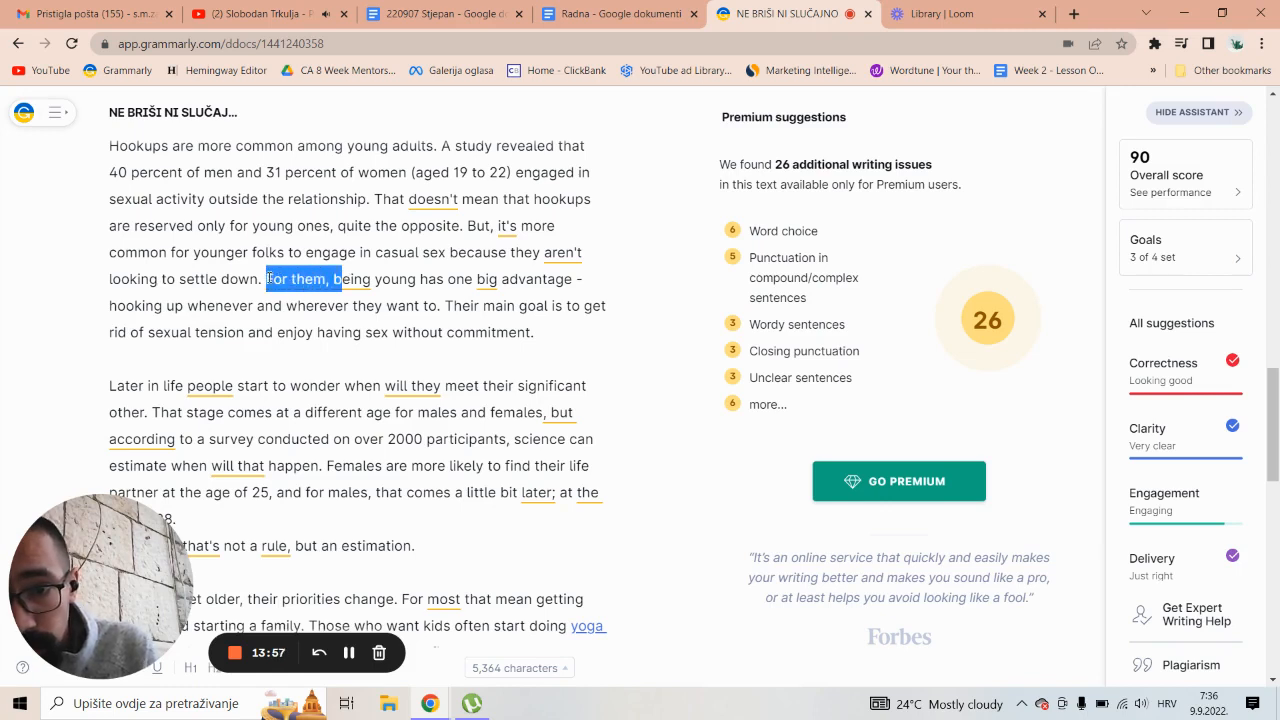
{"action": "type", "text": "B"}
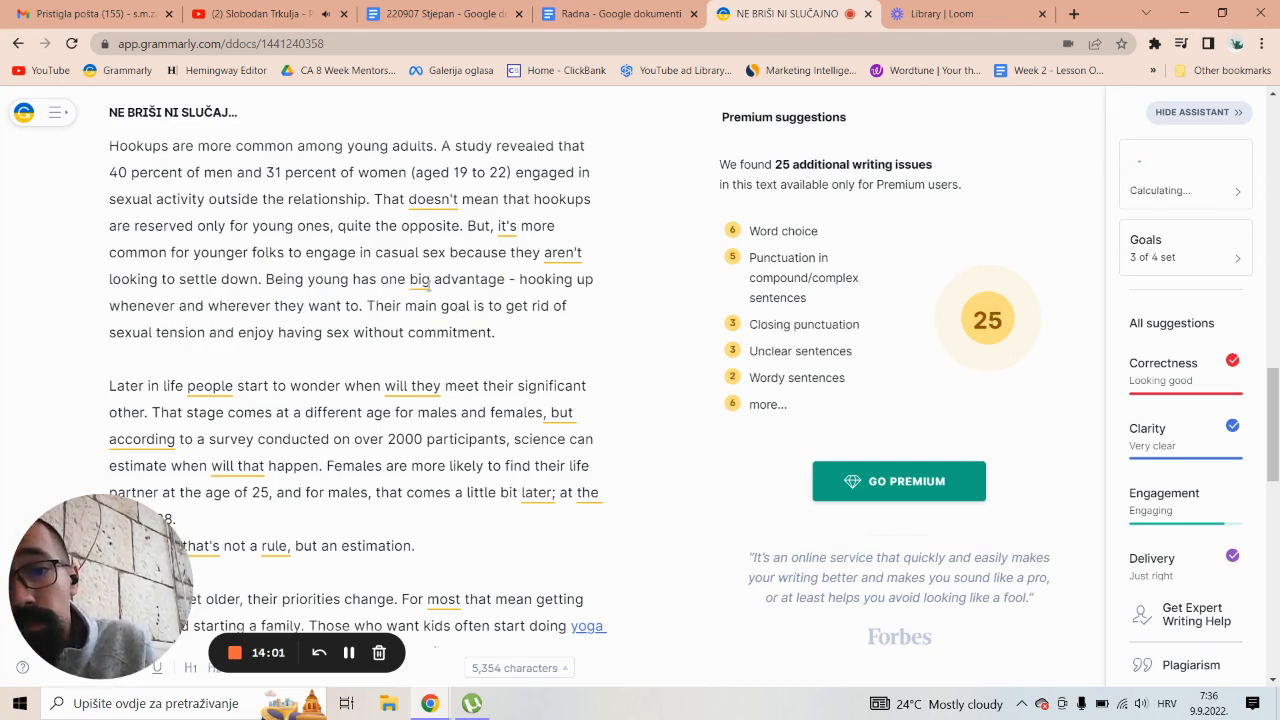
Delete the flagged word "big" before "advantage" and add a comma after "Later in life" in the following paragraph.
{"action": "double_click", "coordinate": [419, 279]}
{"action": "key", "text": "BackSpace"}
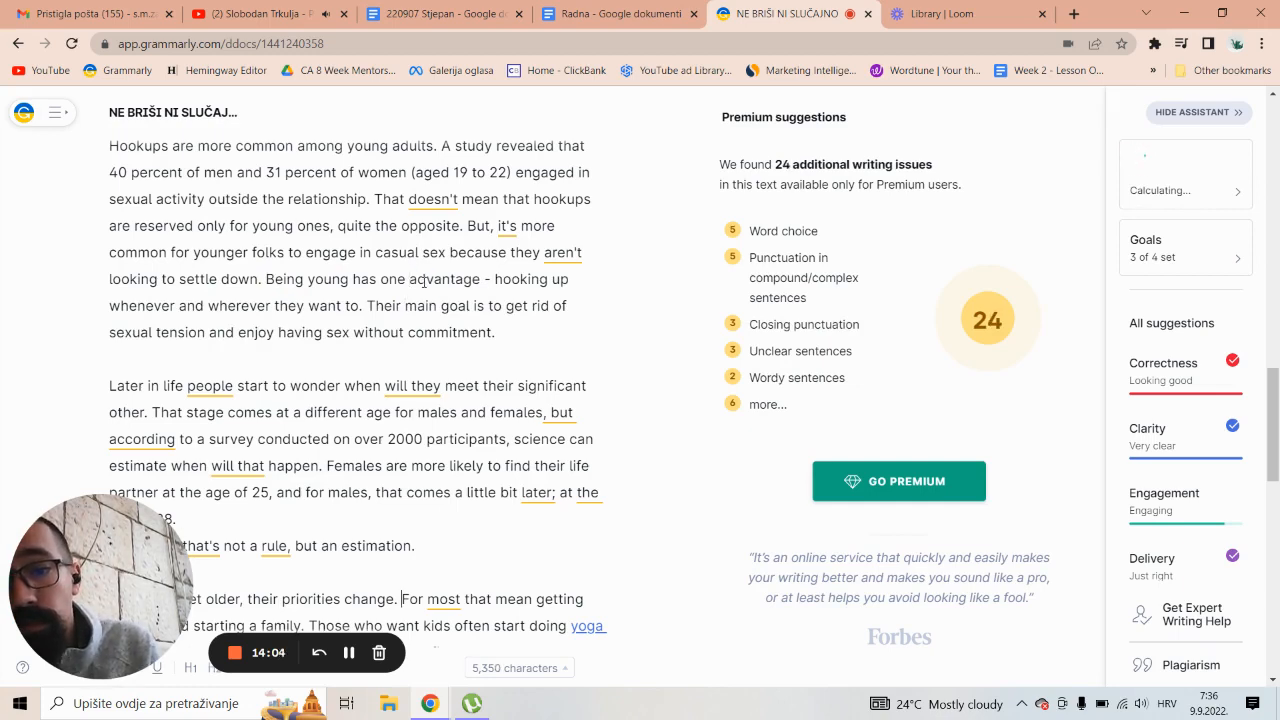
{"action": "scroll", "coordinate": [424, 282], "scroll_direction": "down", "scroll_amount": 2}
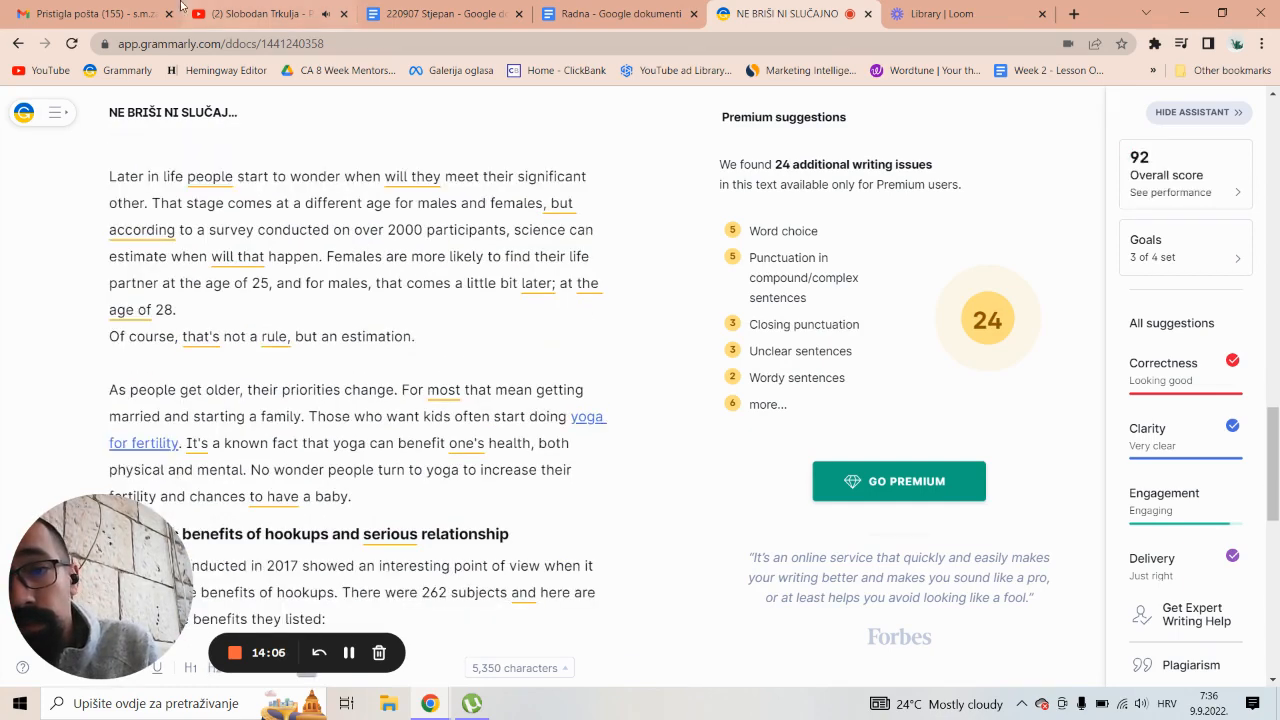
{"action": "left_click", "coordinate": [183, 180]}
{"action": "type", "text": ","}
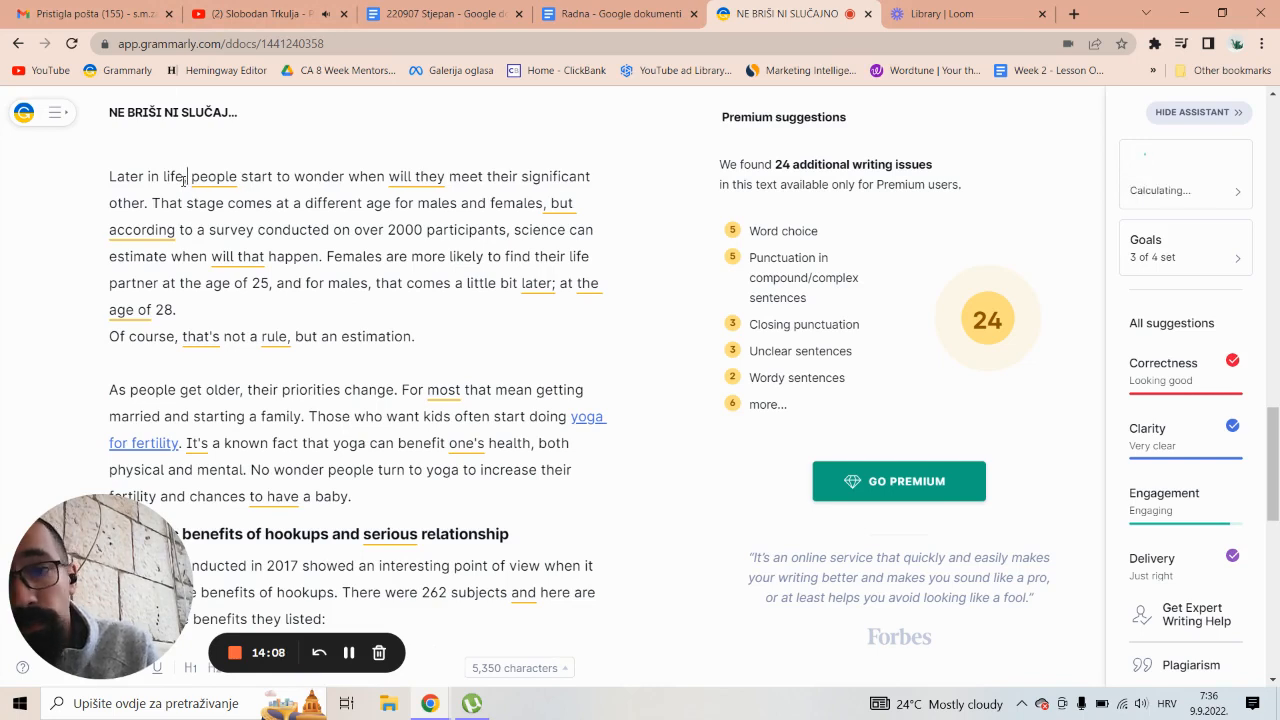
{"action": "scroll", "coordinate": [183, 180], "scroll_direction": "up", "scroll_amount": 1}
{"action": "scroll", "coordinate": [183, 180], "scroll_direction": "up", "scroll_amount": 1}
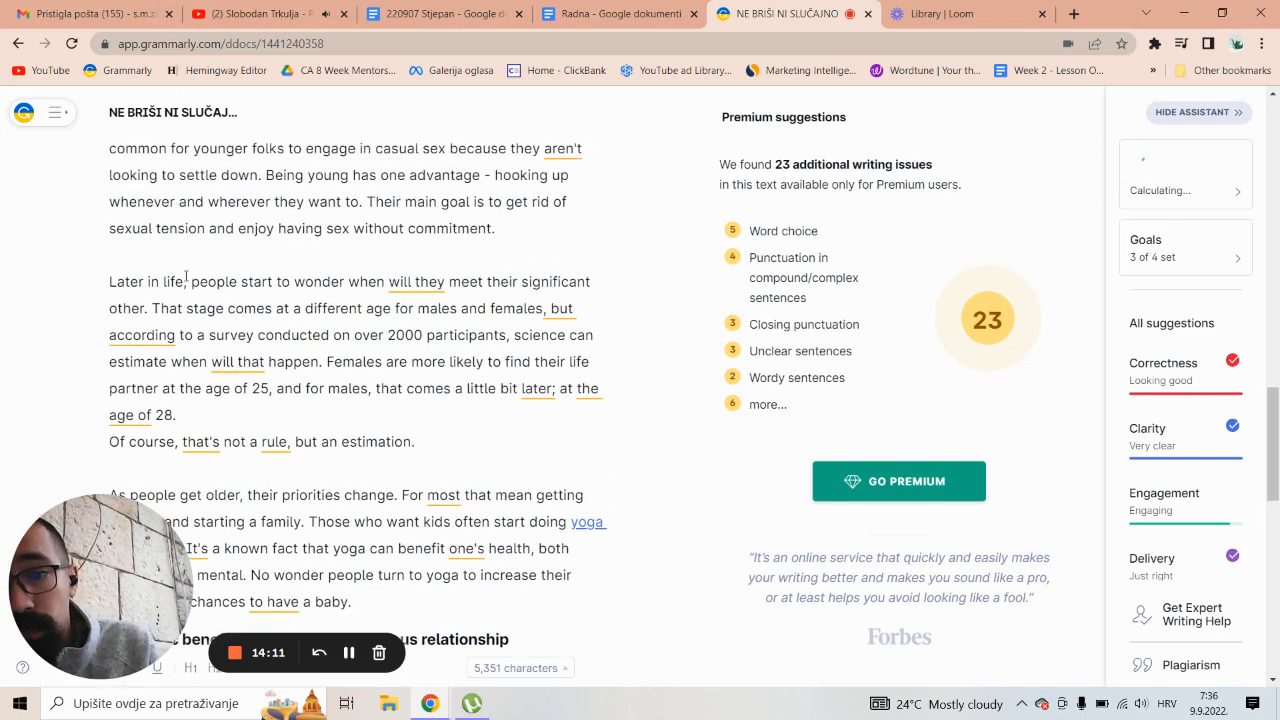
{"action": "left_click_drag", "start_coordinate": [184, 282], "coordinate": [90, 282]}
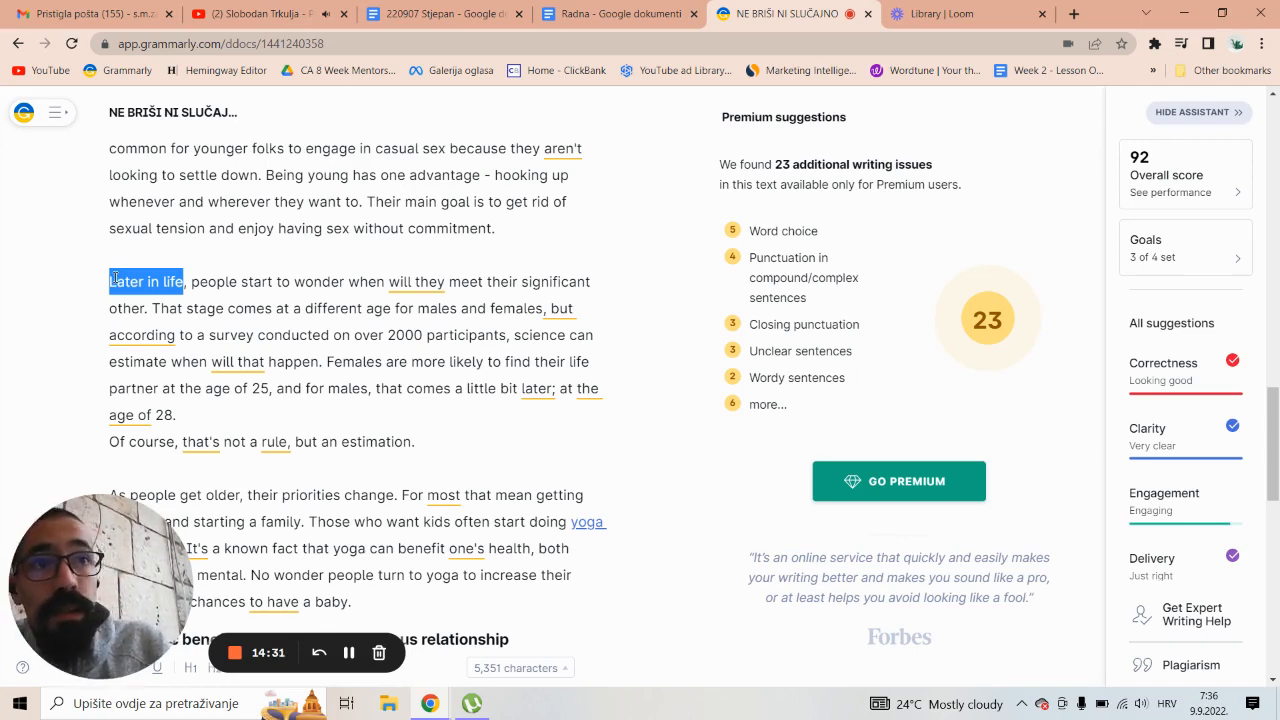
{"action": "left_click", "coordinate": [184, 284]}
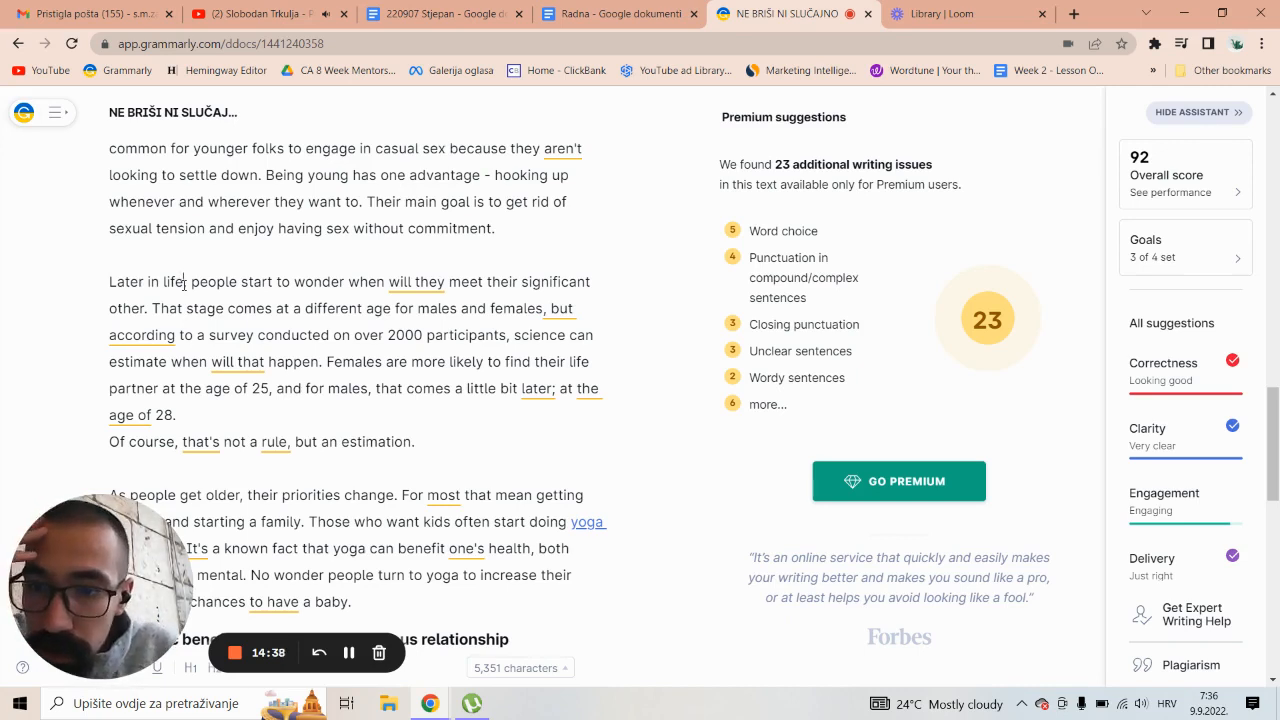
{"action": "left_click_drag", "start_coordinate": [184, 284], "coordinate": [87, 286]}
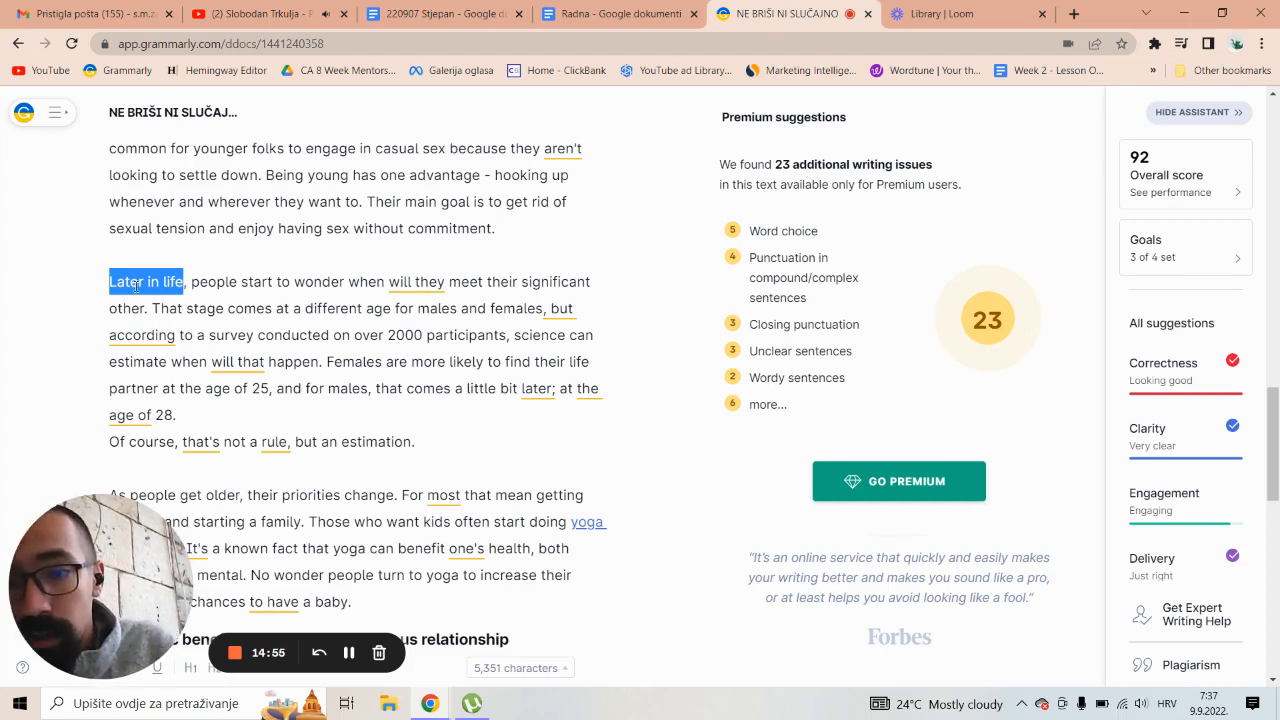
{"action": "left_click", "coordinate": [192, 286]}
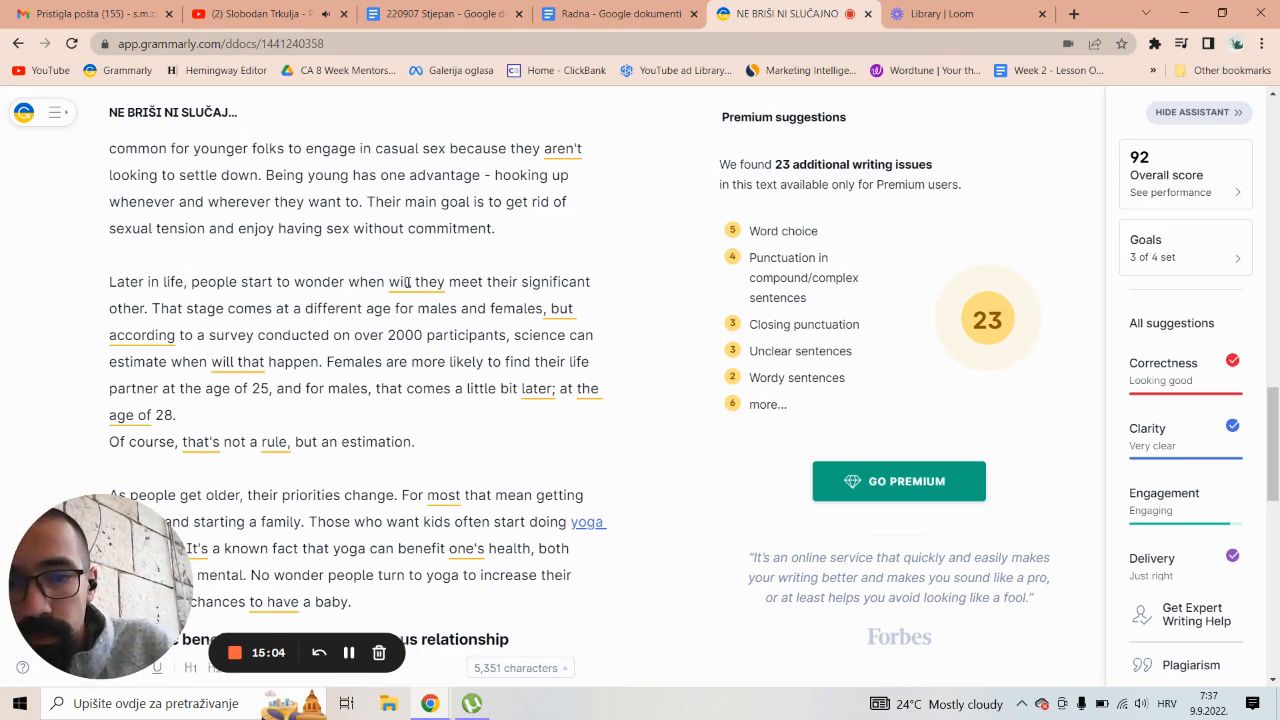
Reorder the flagged "will they" to "they will" before "meet their significant other".
{"action": "double_click", "coordinate": [406, 282]}
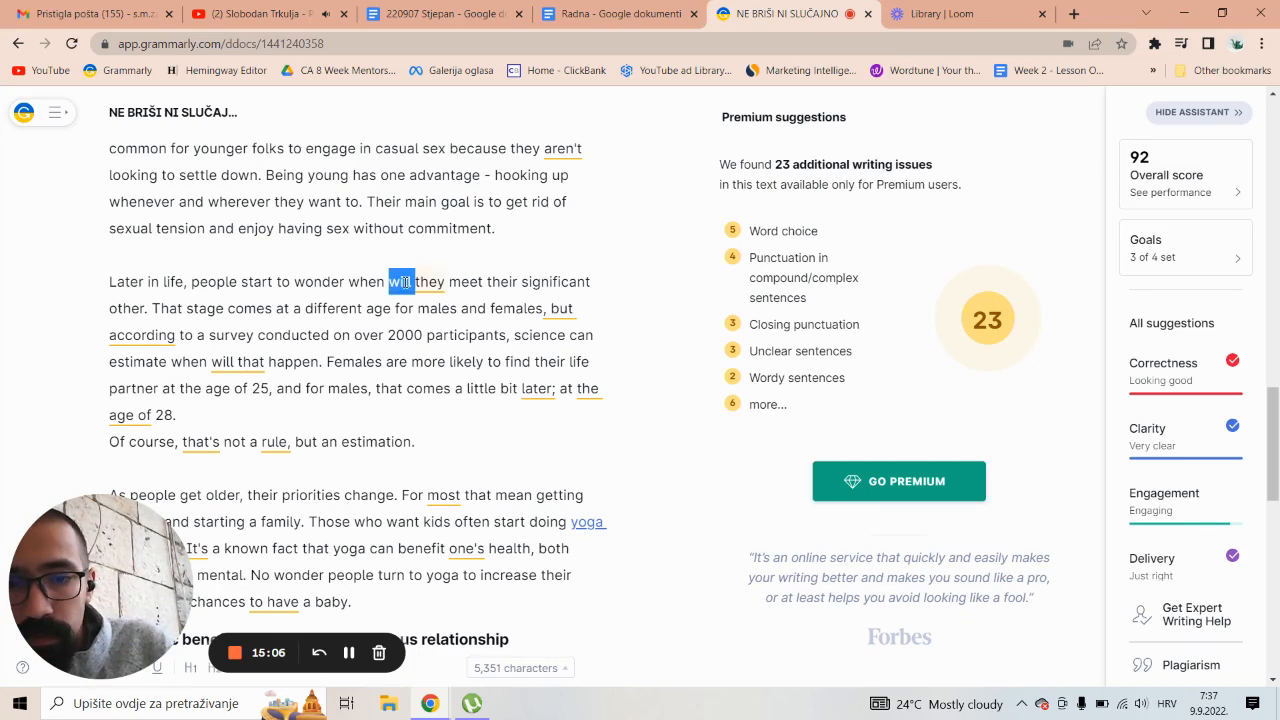
{"action": "key", "text": "BackSpace"}
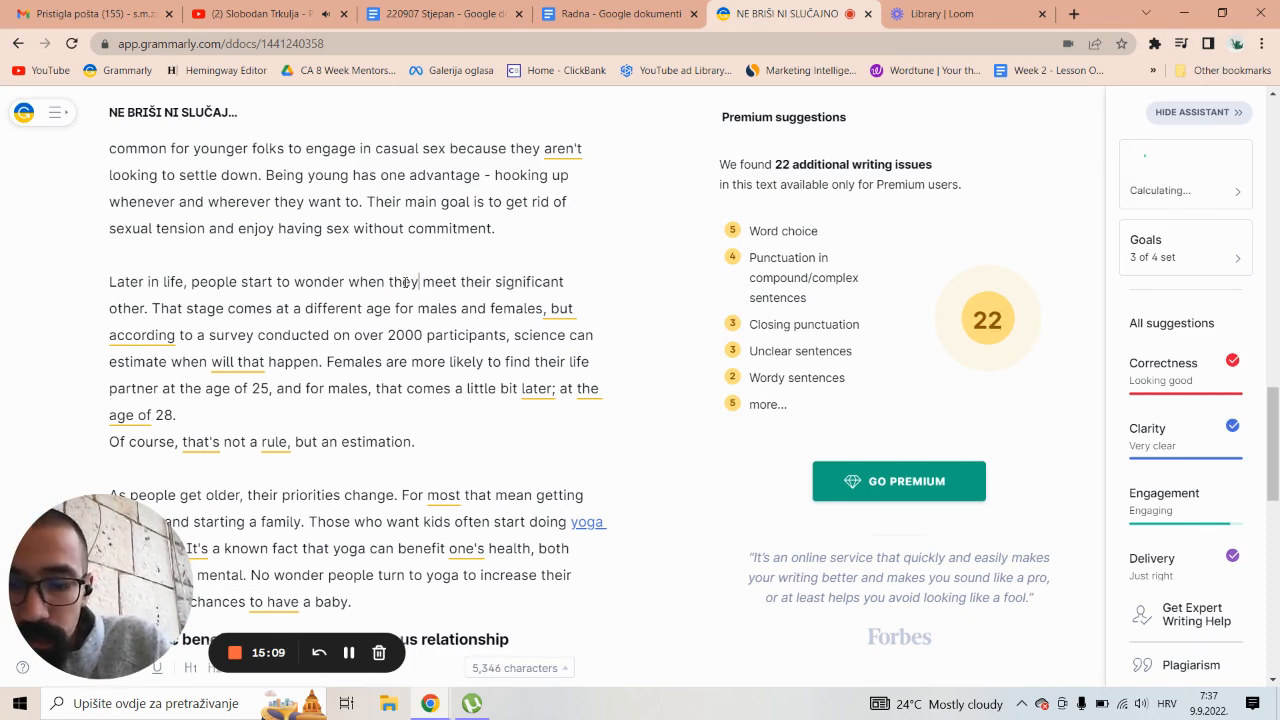
{"action": "type", "text": "will"}
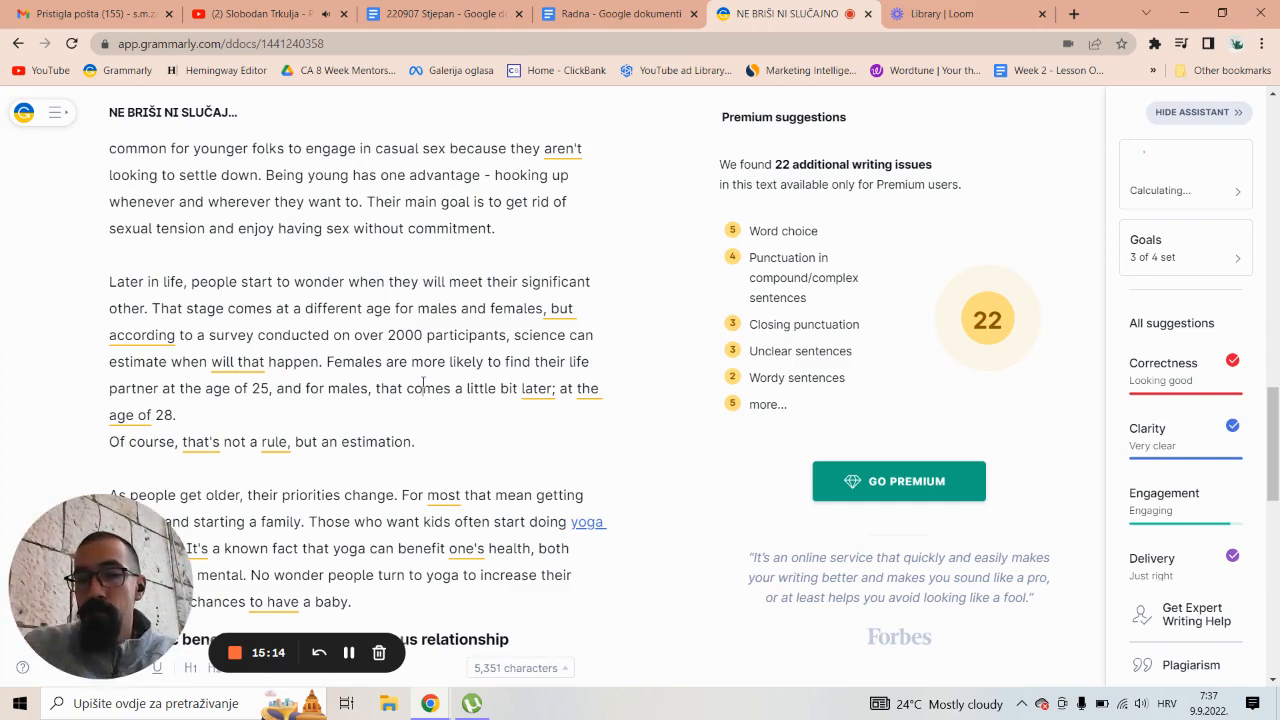
Split the flagged sentence by putting a period after "males and females" and capitalizing "But according".
{"action": "left_click", "coordinate": [423, 387]}
{"action": "left_click", "coordinate": [546, 310]}
{"action": "key", "text": "BackSpace"}
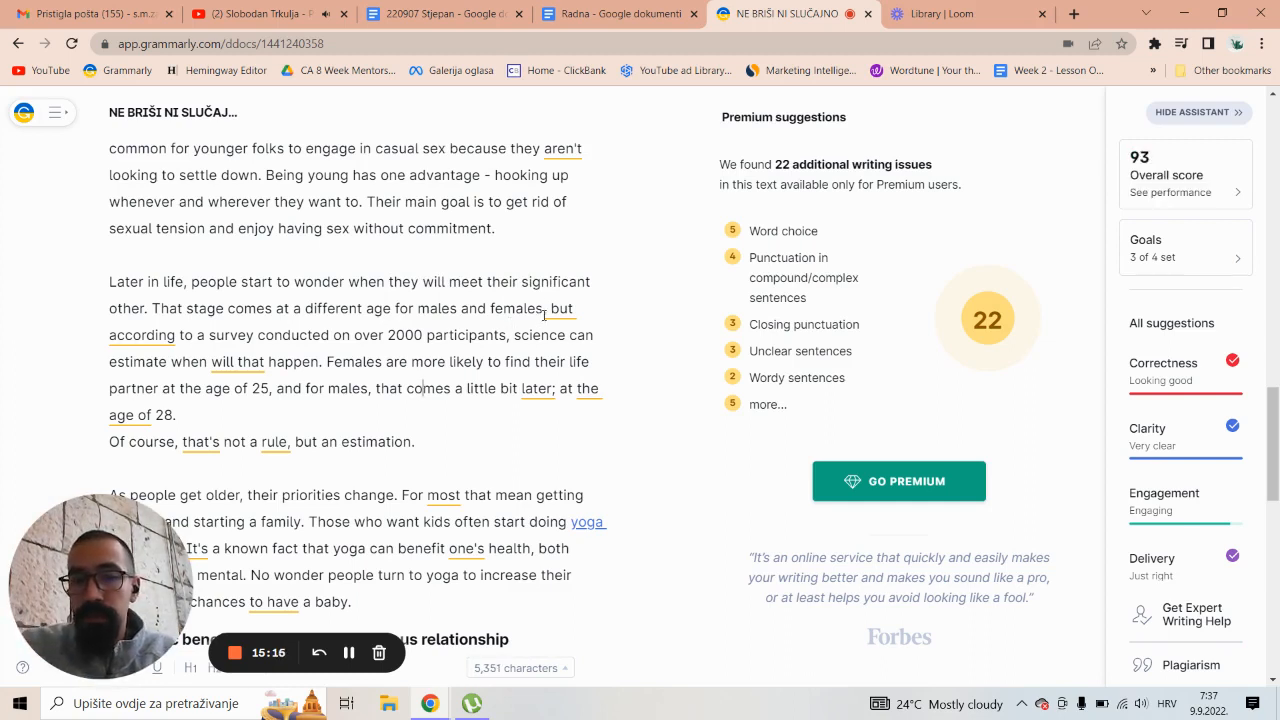
{"action": "key", "text": "Delete"}
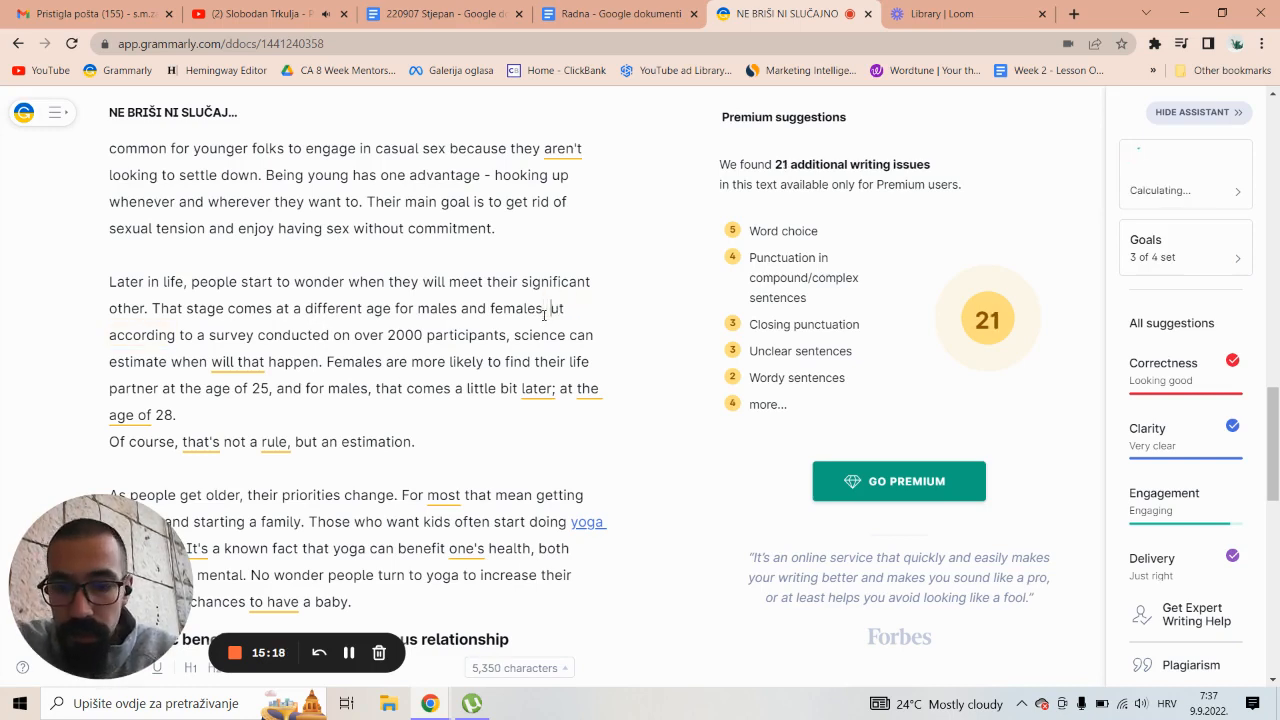
{"action": "type", "text": "B"}
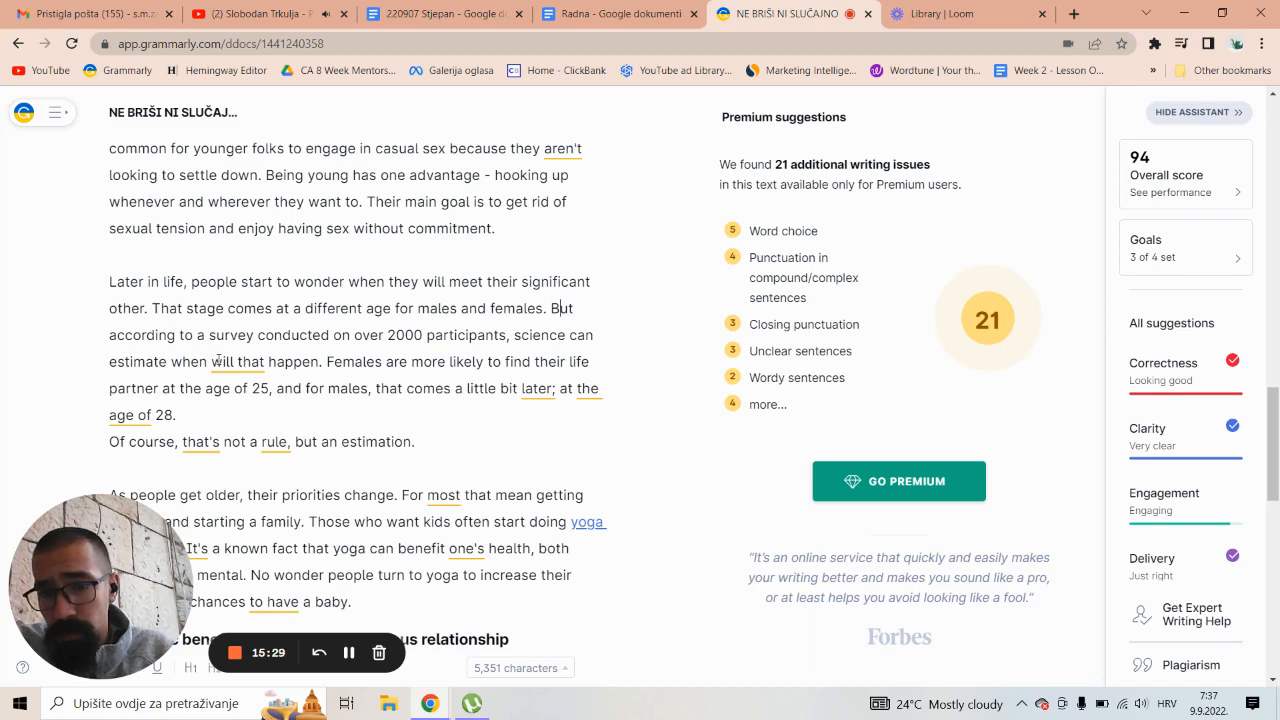
Change the flagged "when will that happen" to "when that happens" in the survey sentence.
{"action": "double_click", "coordinate": [218, 360]}
{"action": "key", "text": "BackSpace"}
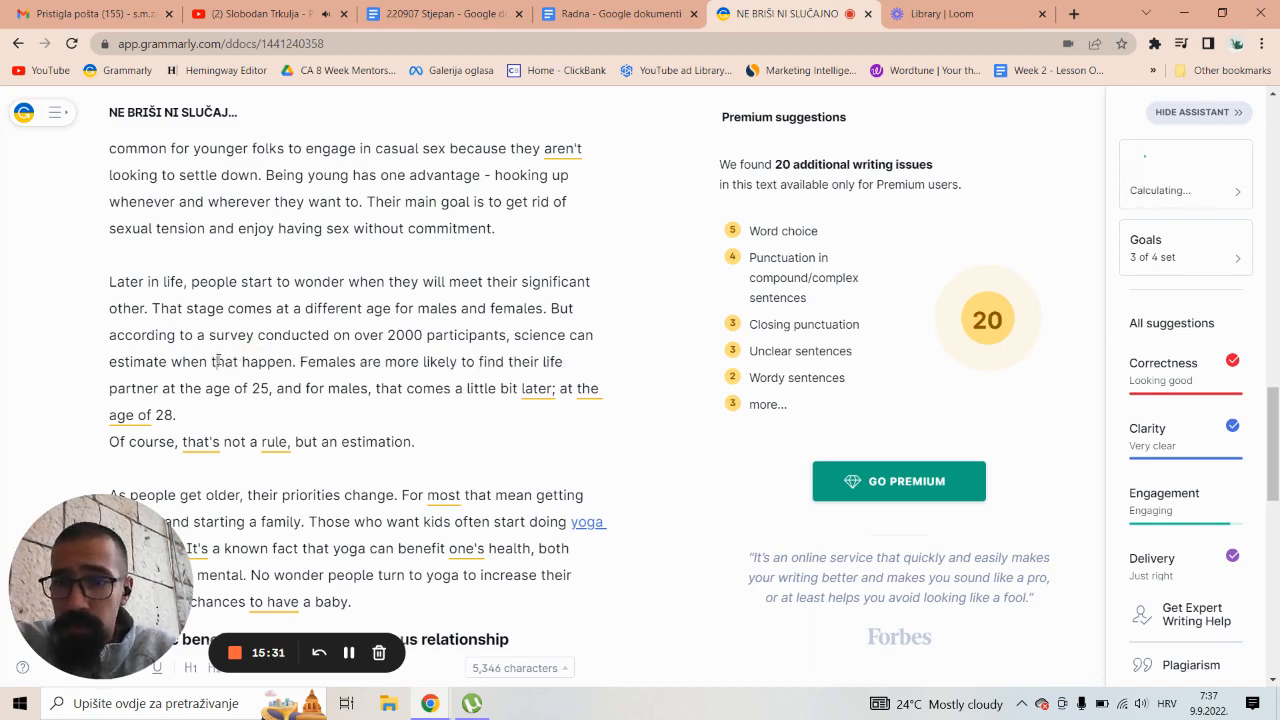
{"action": "key", "text": "Left"}
{"action": "key", "text": "Left"}
{"action": "type", "text": "S"}
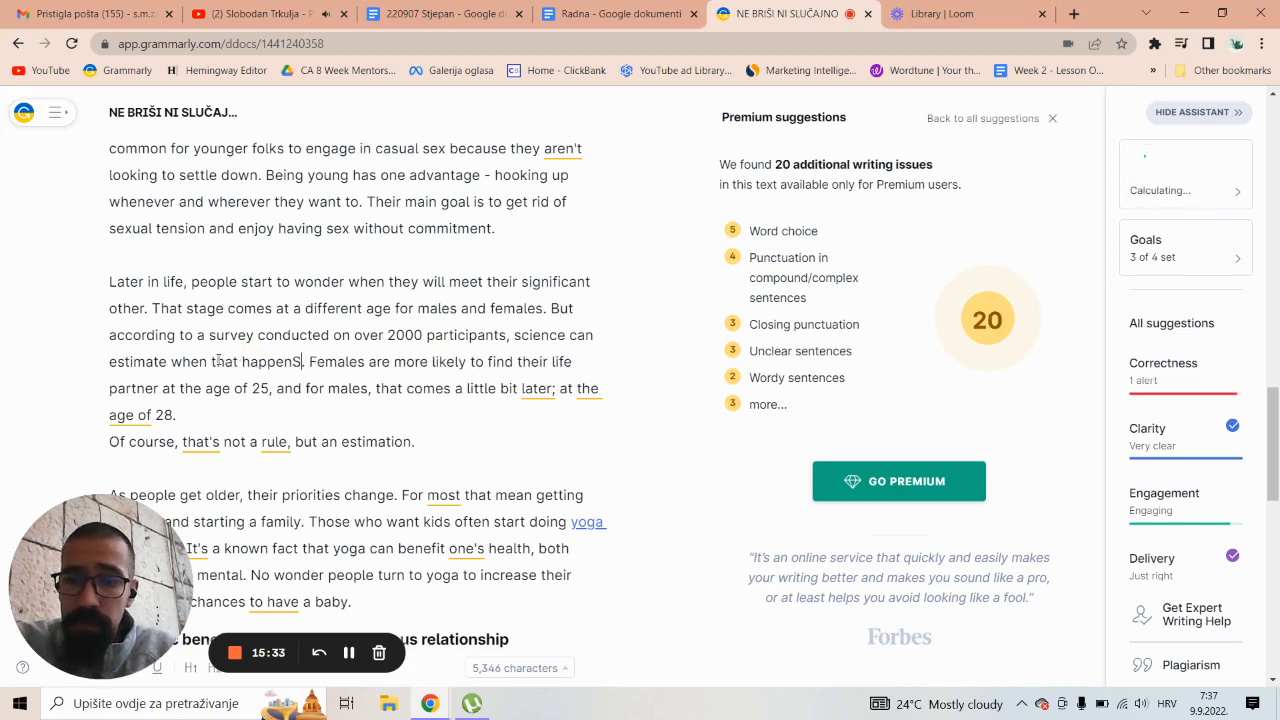
{"action": "key", "text": "BackSpace"}
{"action": "type", "text": "s"}
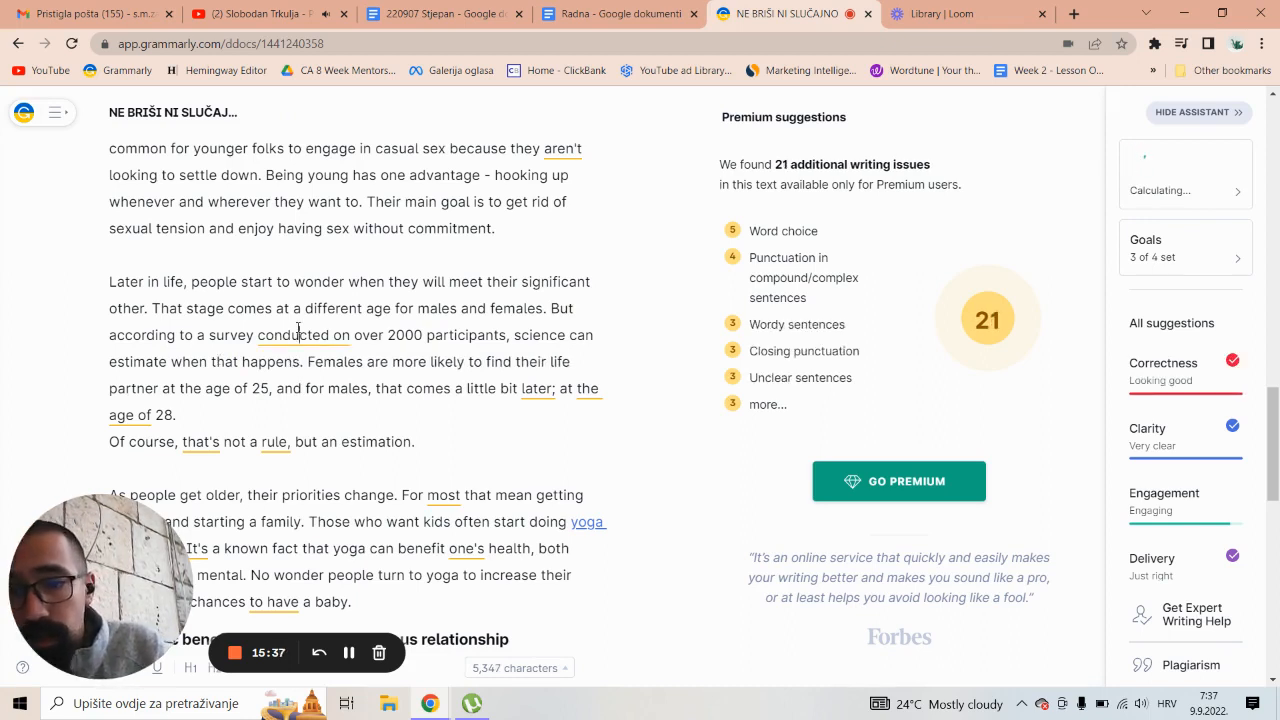
Replace the flagged "conducted on" with "with" so the text reads "a survey with over 2000 participants".
{"action": "key", "text": "Up"}
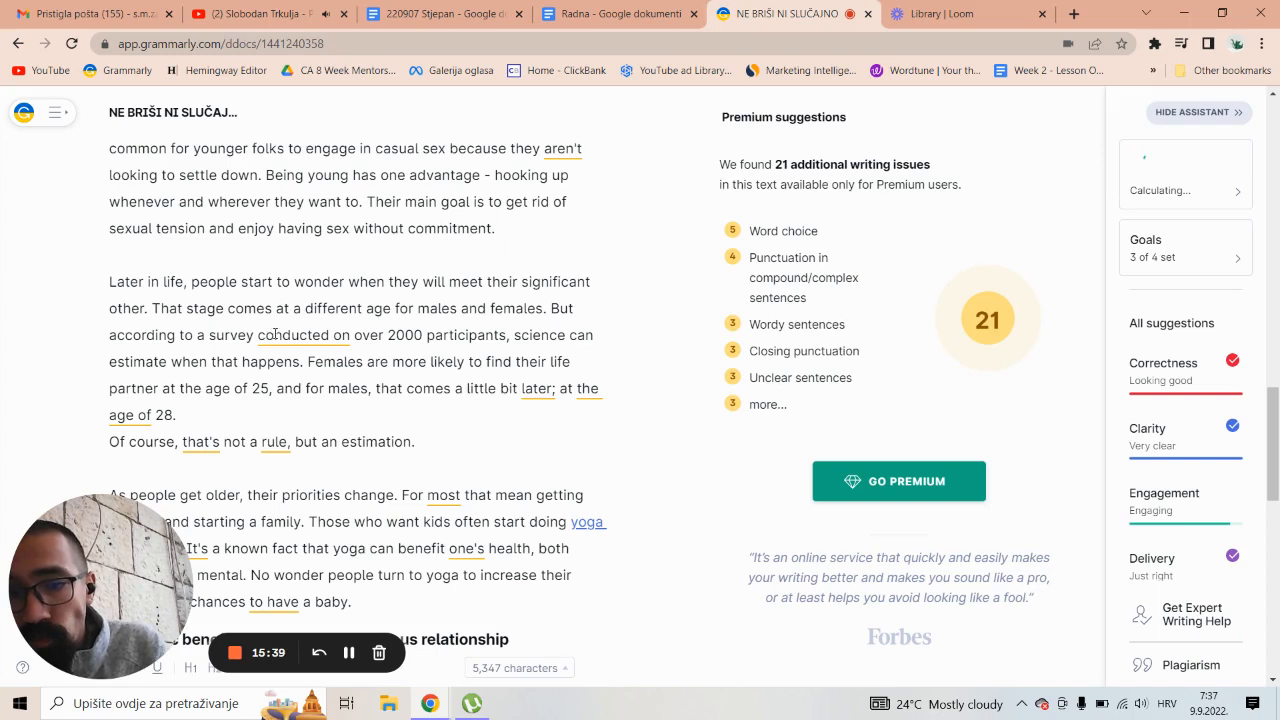
{"action": "double_click", "coordinate": [285, 334]}
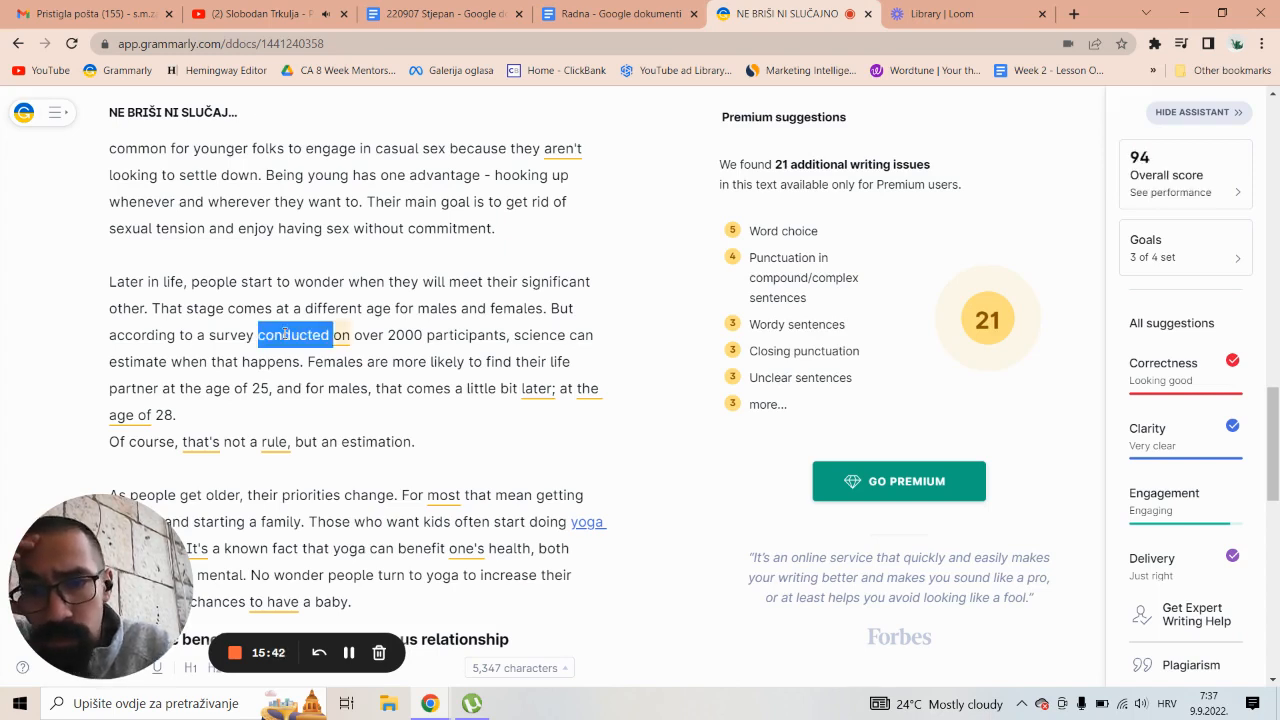
{"action": "key", "text": "Delete"}
{"action": "key", "text": "Delete"}
{"action": "key", "text": "Delete"}
{"action": "type", "text": "with"}
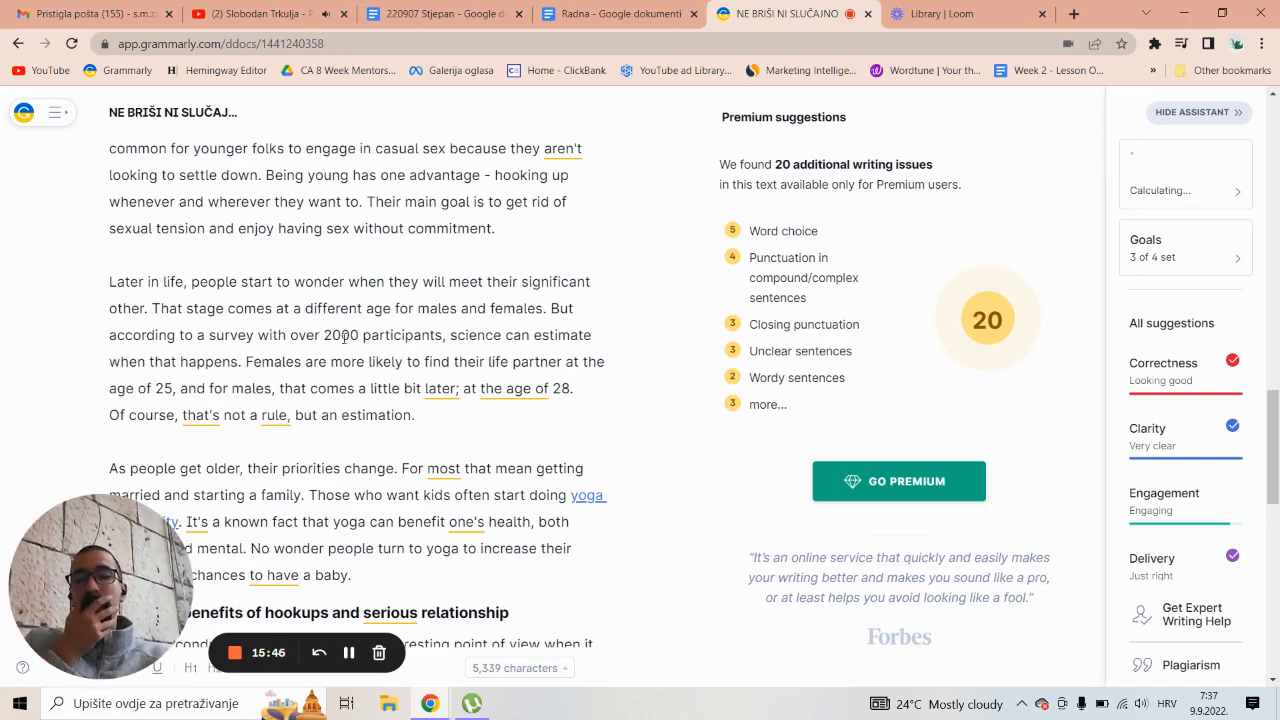
{"action": "double_click", "coordinate": [348, 334]}
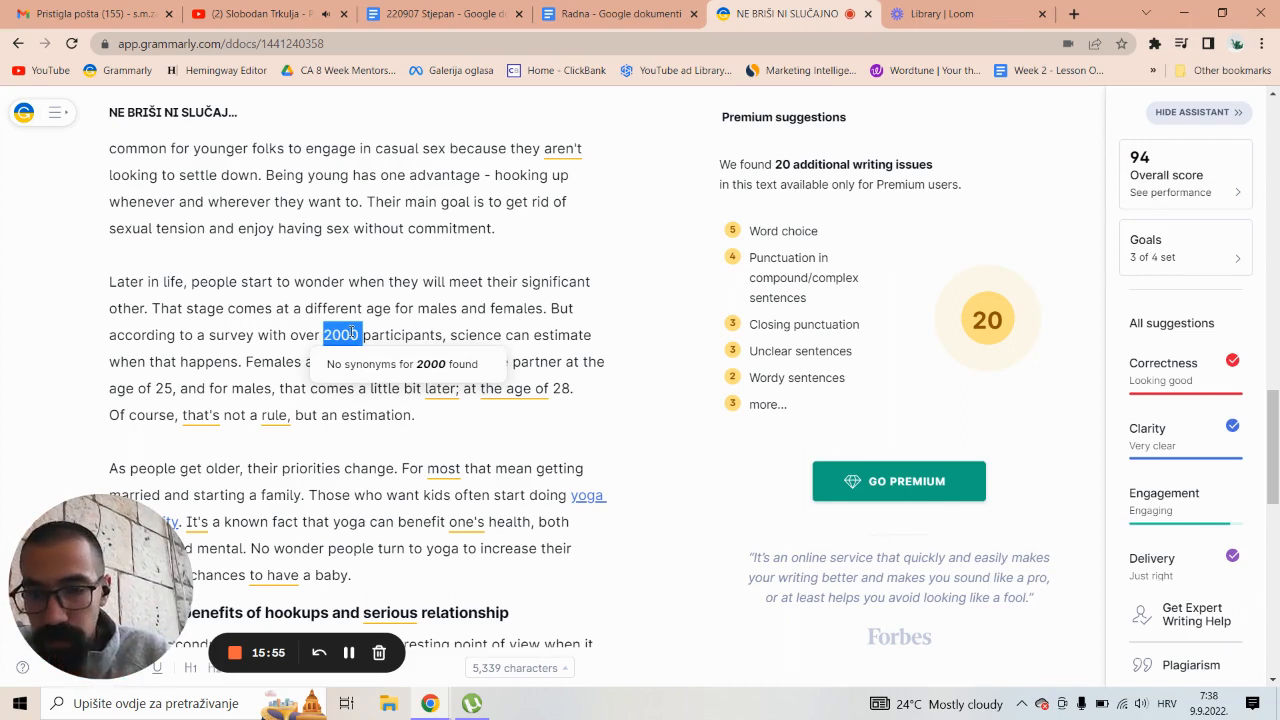
{"action": "left_click", "coordinate": [352, 333]}
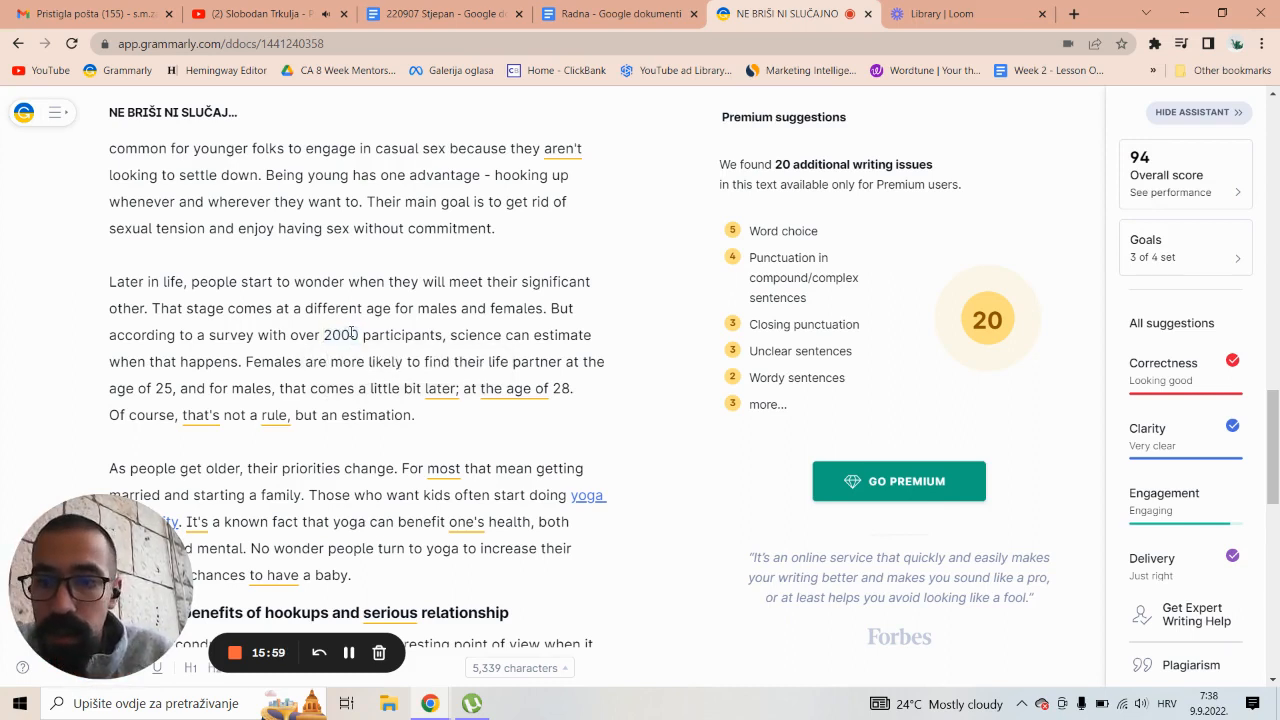
Replace the semicolon after "a little bit later" with a period and capitalize "At the age of 28".
{"action": "left_click", "coordinate": [459, 389]}
{"action": "key", "text": "BackSpace"}
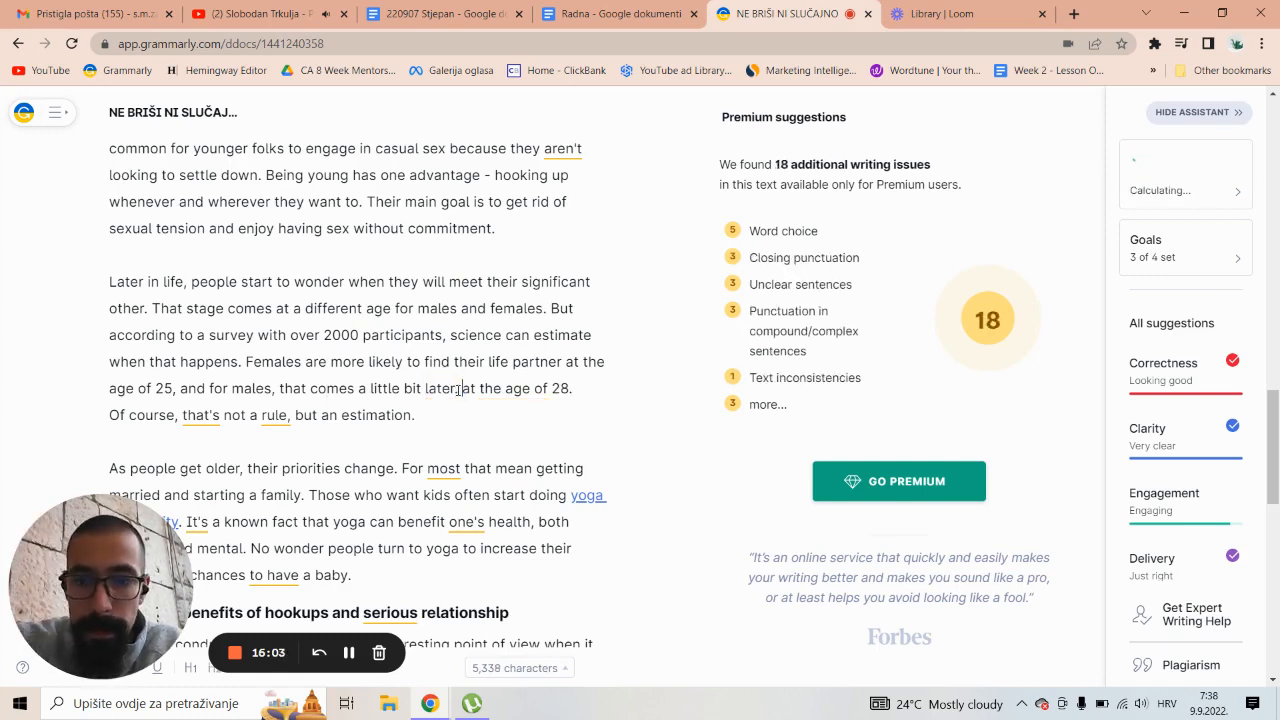
{"action": "key", "text": "BackSpace"}
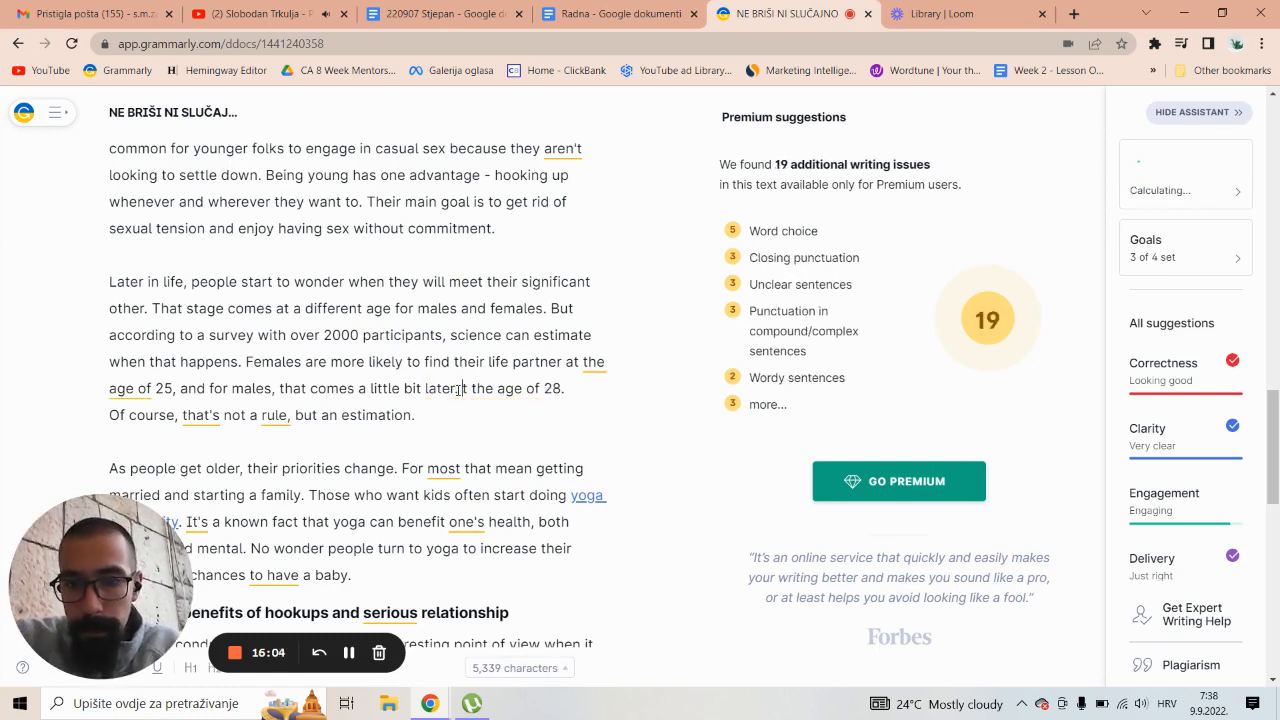
{"action": "type", "text": "At"}
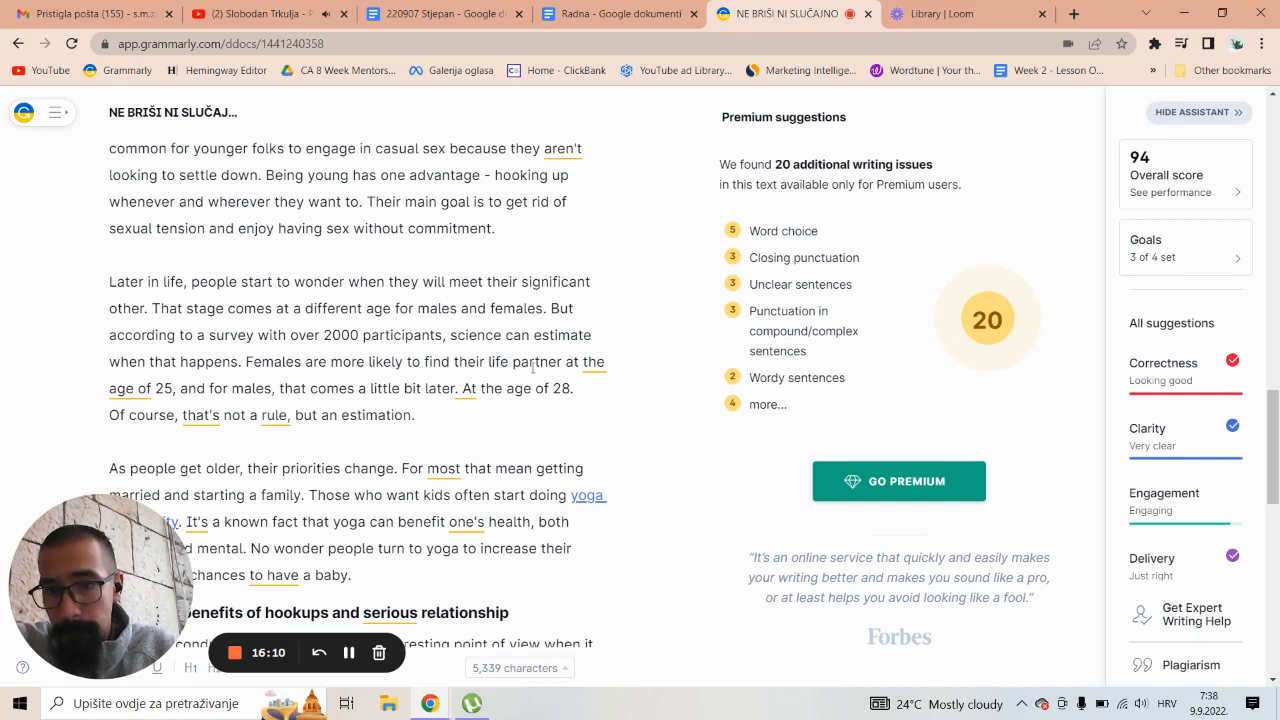
Delete the flagged phrase "the age of" so the text reads "find their life partner at 25".
{"action": "left_click_drag", "start_coordinate": [155, 390], "coordinate": [585, 364]}
{"action": "key", "text": "BackSpace"}
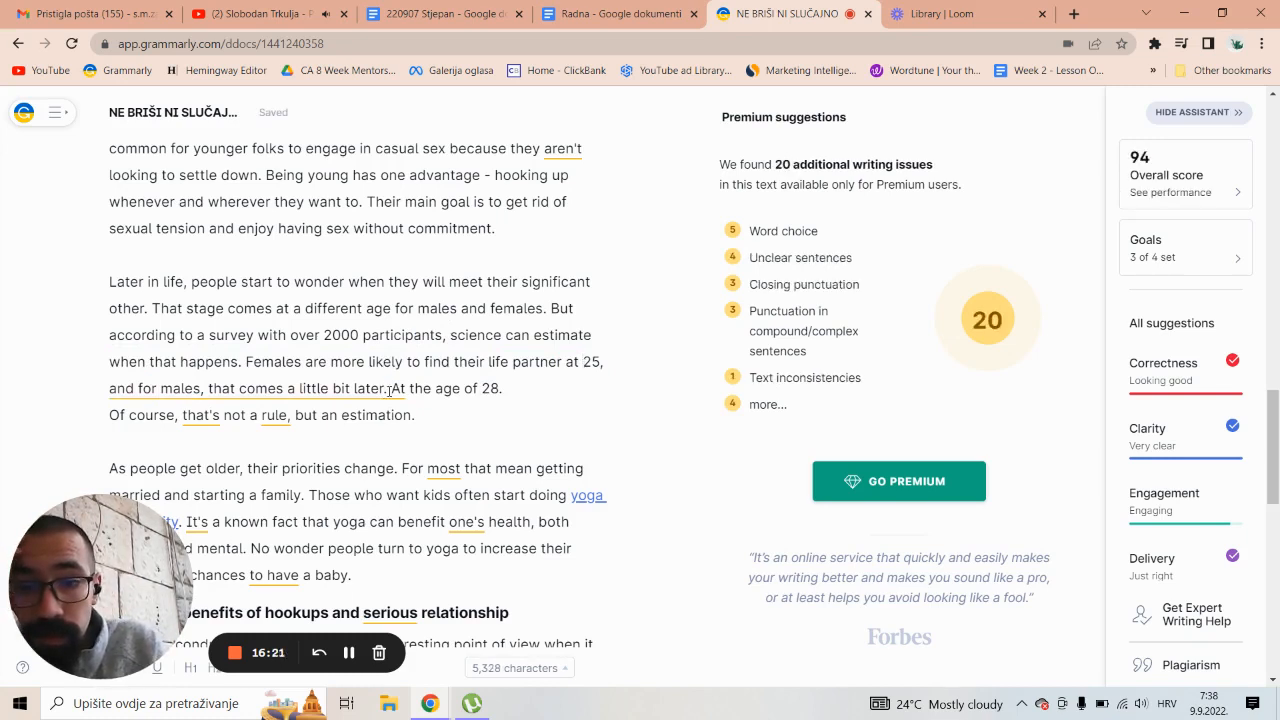
{"action": "left_click", "coordinate": [389, 388]}
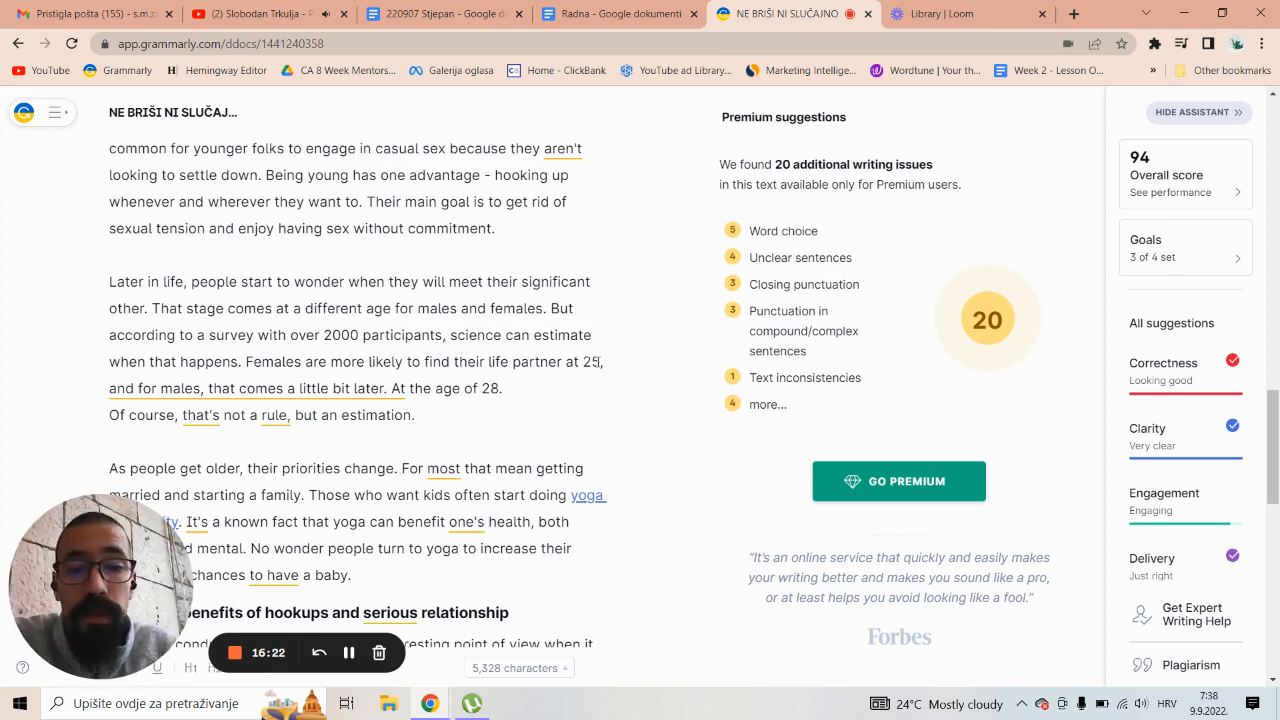
Split the sentence about females and males with a period after "25" and capitalize "And for males".
{"action": "left_click", "coordinate": [597, 362]}
{"action": "key", "text": "BackSpace"}
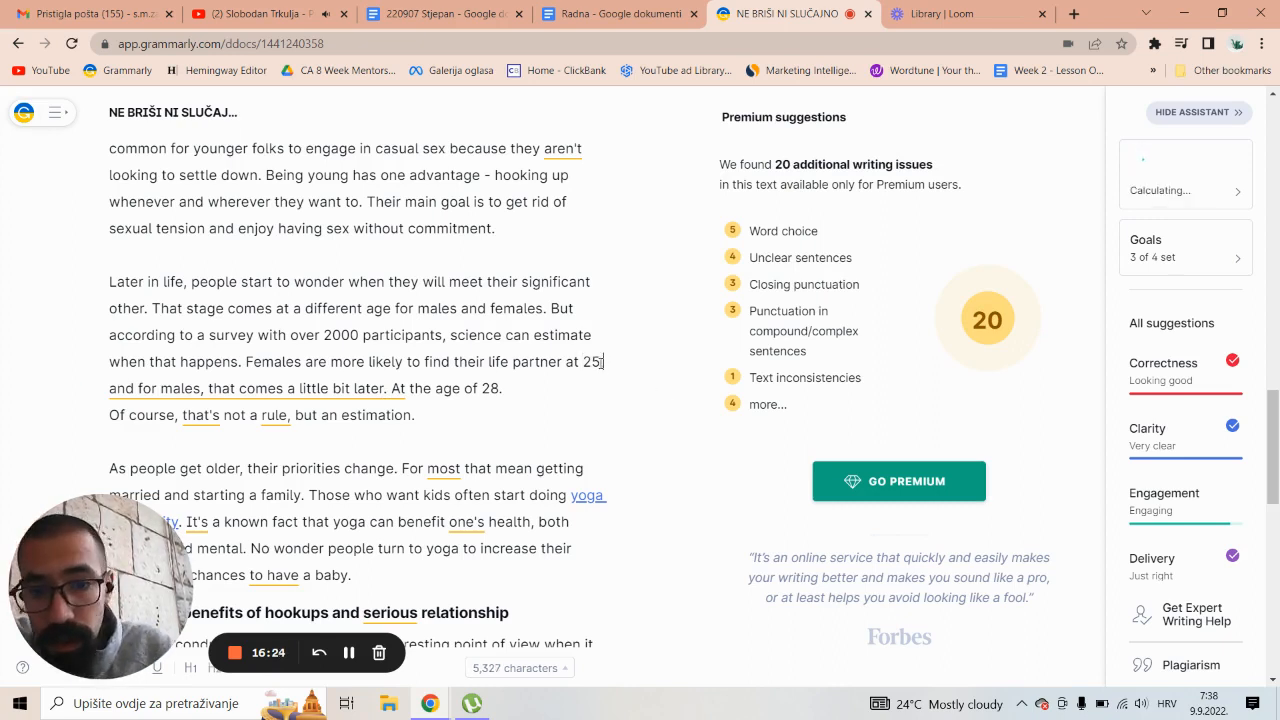
{"action": "type", "text": "."}
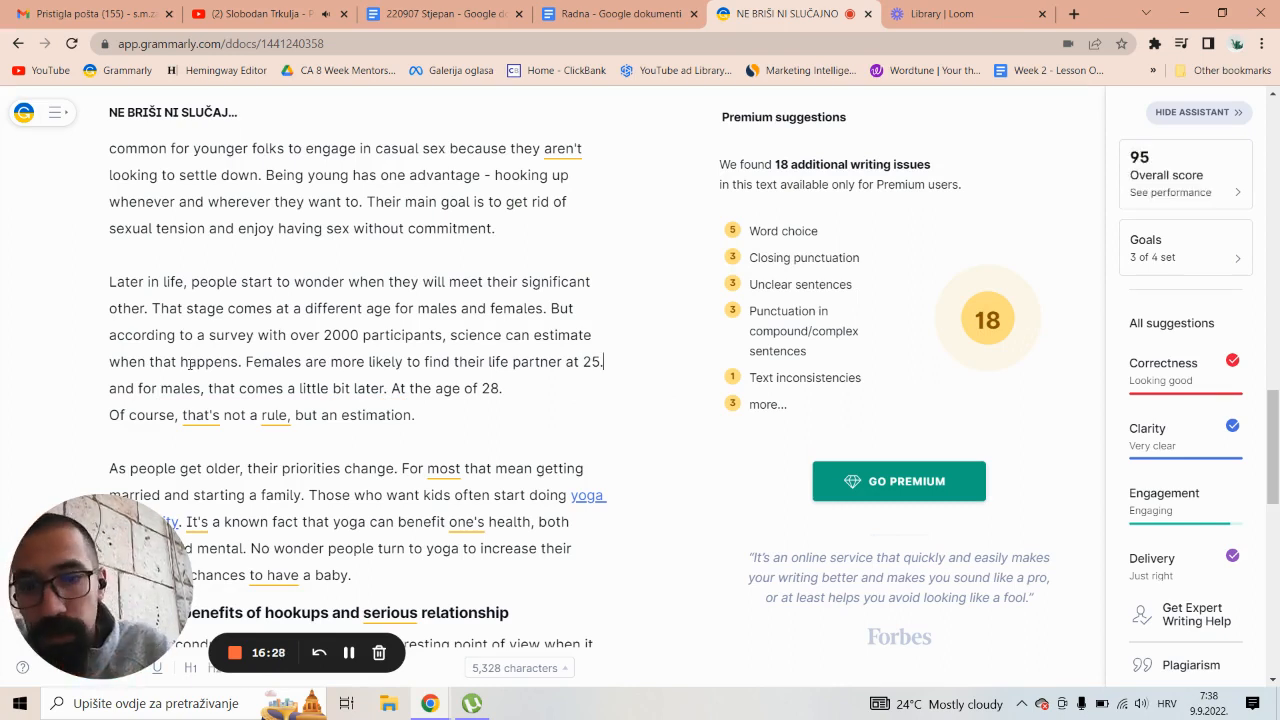
{"action": "left_click", "coordinate": [116, 388]}
{"action": "key", "text": "BackSpace"}
{"action": "type", "text": "A"}
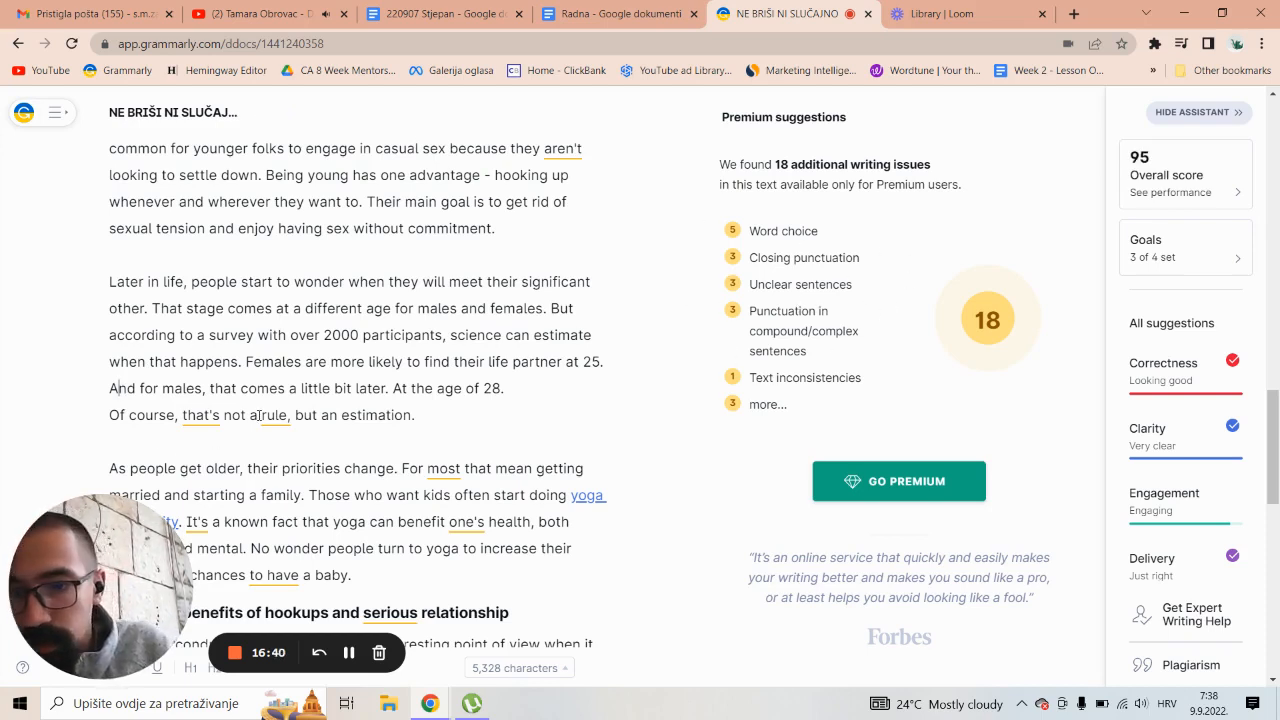
Remove the flagged comma after "rule" in the sentence beginning with "Of course".
{"action": "left_click", "coordinate": [291, 415]}
{"action": "key", "text": "BackSpace"}
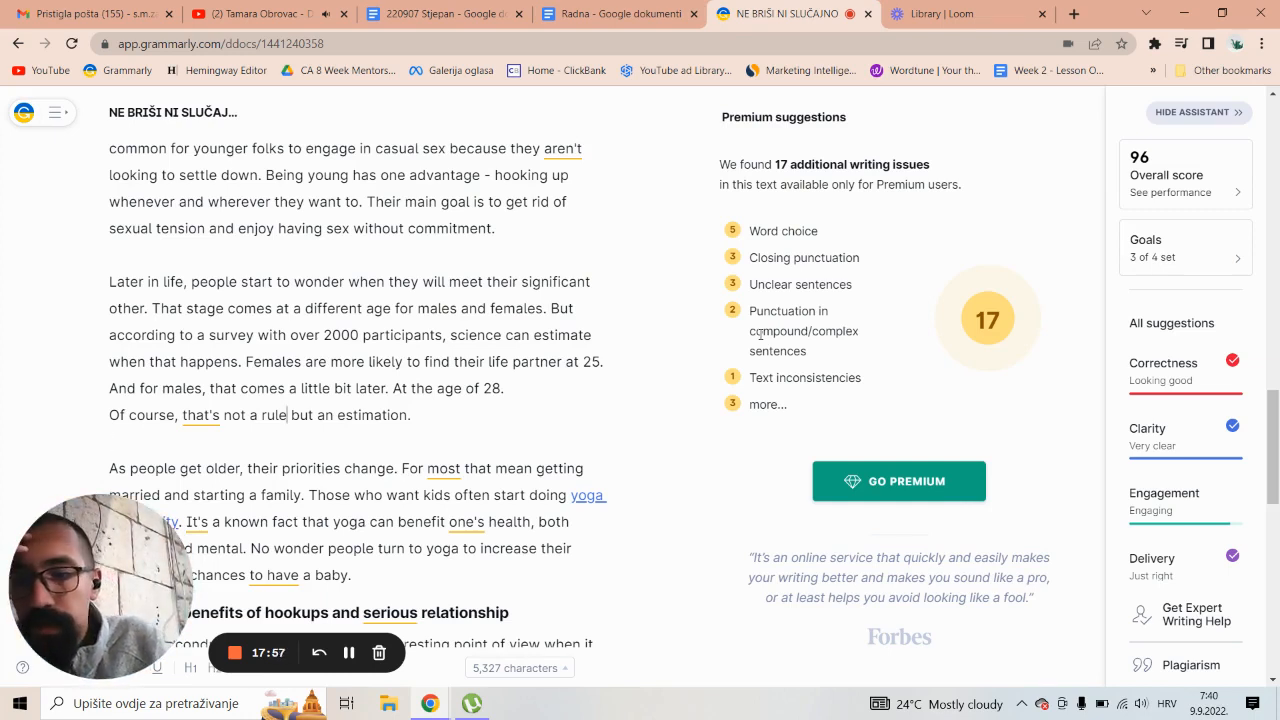
{"action": "key", "text": "Down"}
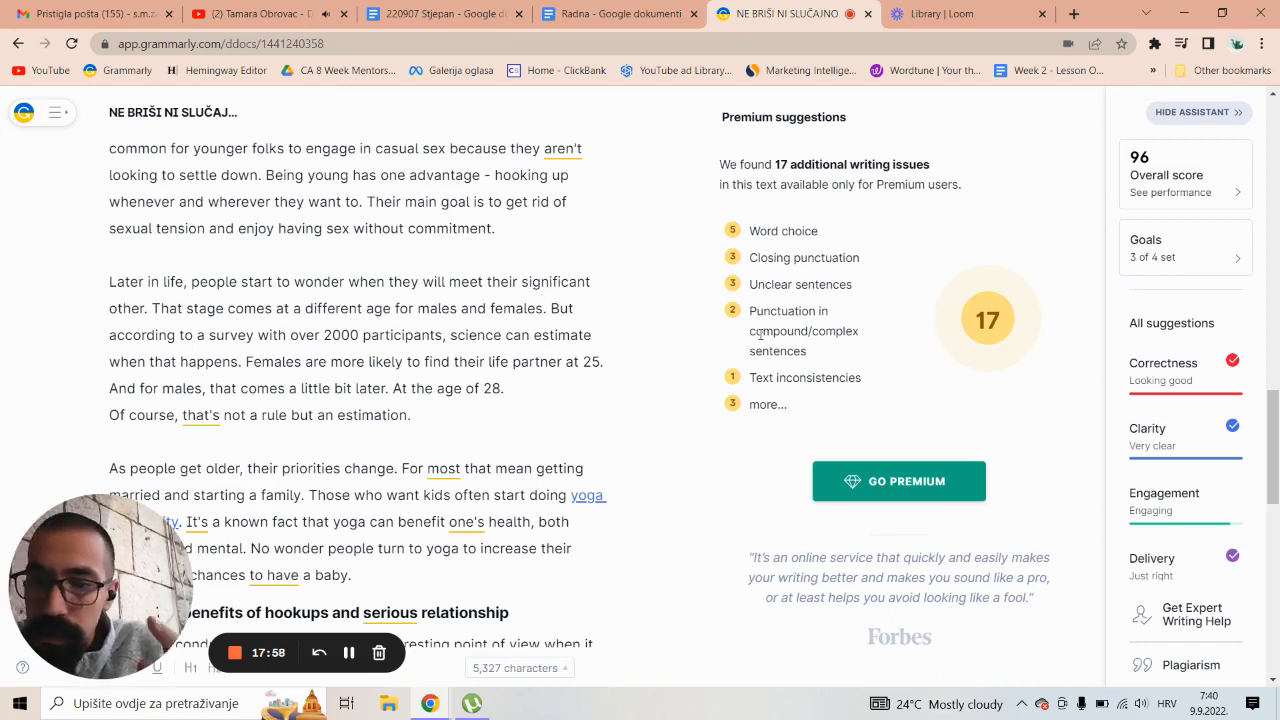
{"action": "key", "text": "Down"}
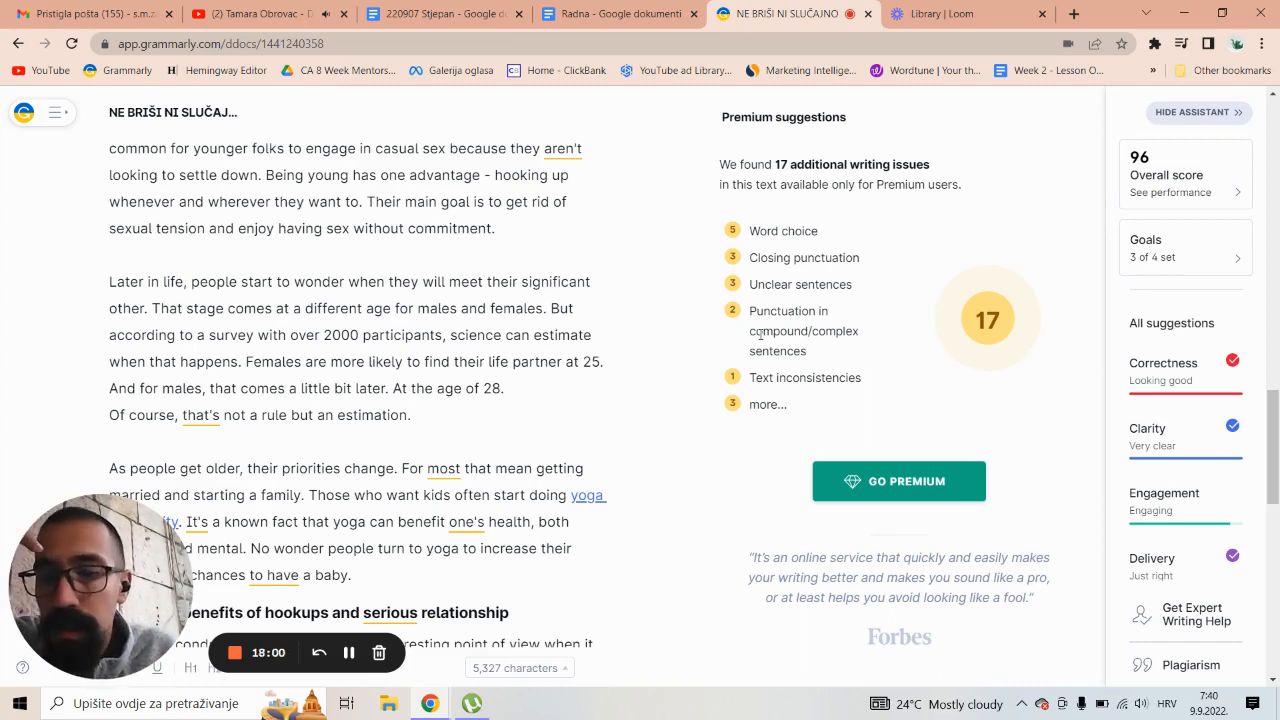
{"action": "key", "text": "Down"}
{"action": "key", "text": "Down"}
{"action": "key", "text": "Down"}
{"action": "key", "text": "Down"}
{"action": "key", "text": "Down"}
{"action": "key", "text": "Down"}
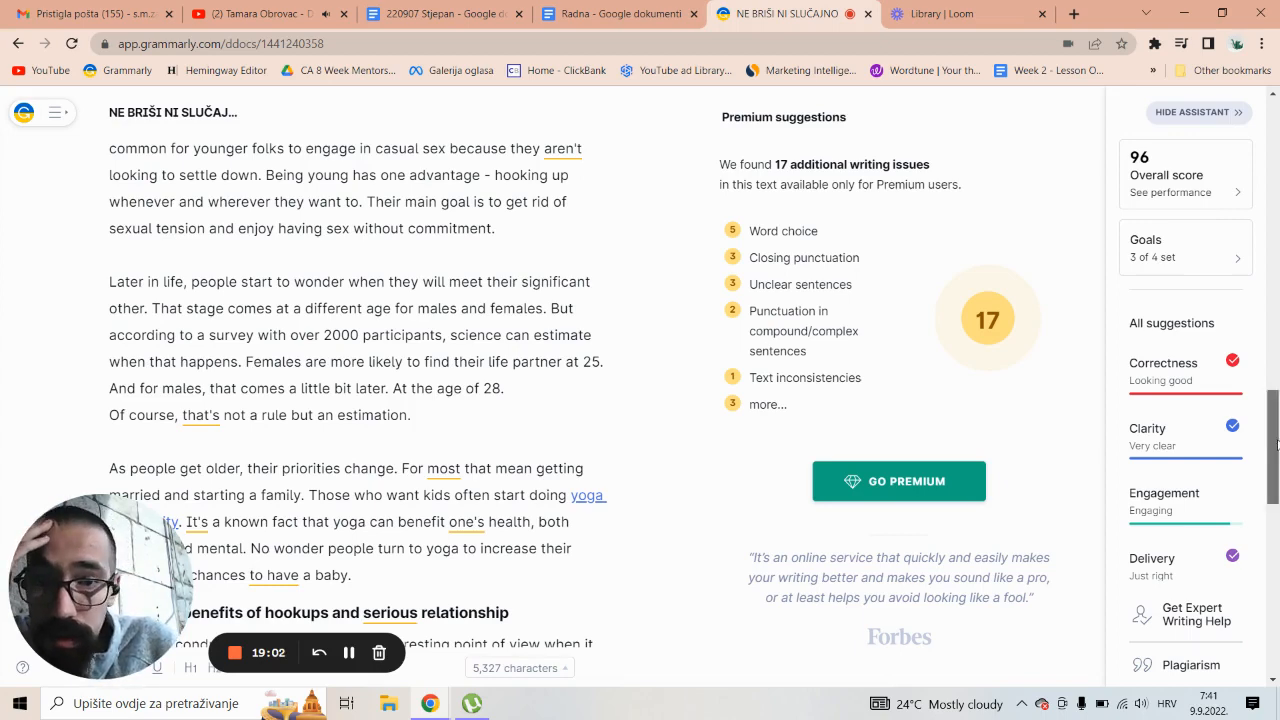
{"action": "left_click_drag", "start_coordinate": [1277, 444], "coordinate": [1277, 455]}
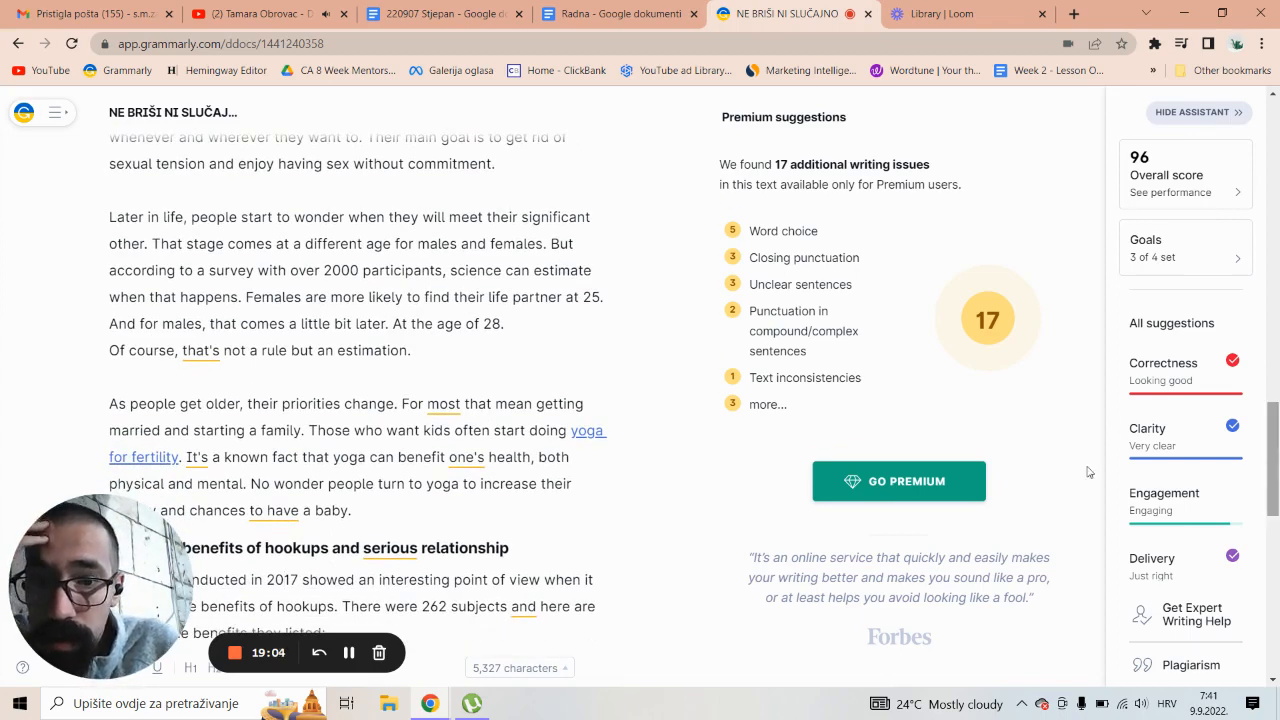
Insert a comma after "For most" in the paragraph about priorities changing as people get older.
{"action": "left_click", "coordinate": [462, 403]}
{"action": "type", "text": ","}
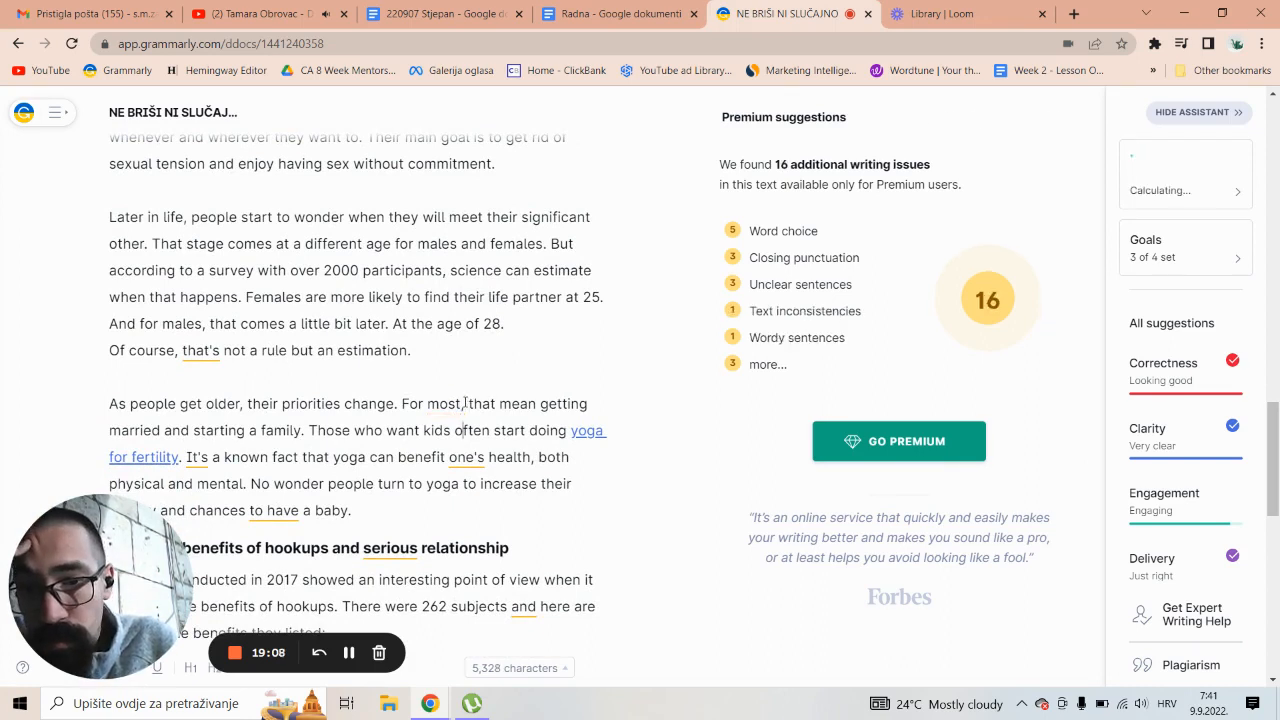
Delete "and chances to have a baby" so the yoga sentence ends with "to increase their fertility.".
{"action": "scroll", "coordinate": [465, 403], "scroll_direction": "down", "scroll_amount": 1}
{"action": "scroll", "coordinate": [465, 403], "scroll_direction": "down", "scroll_amount": 2}
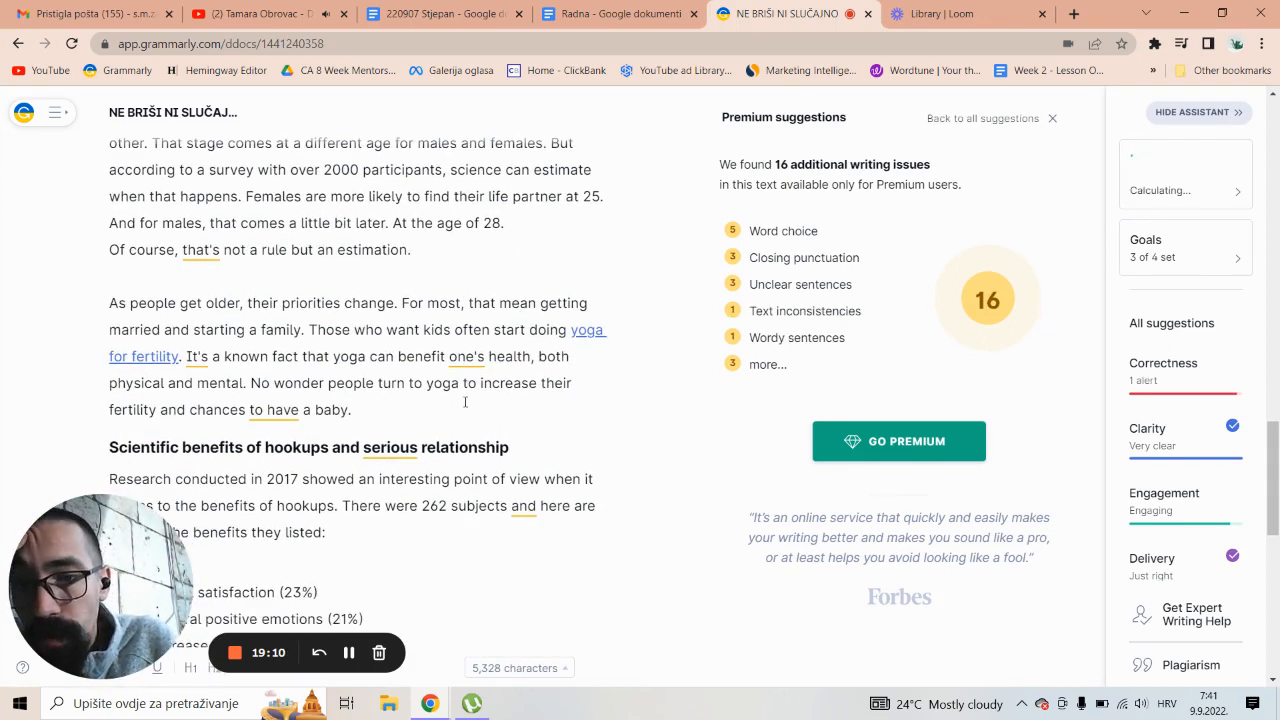
{"action": "scroll", "coordinate": [465, 403], "scroll_direction": "down", "scroll_amount": 1}
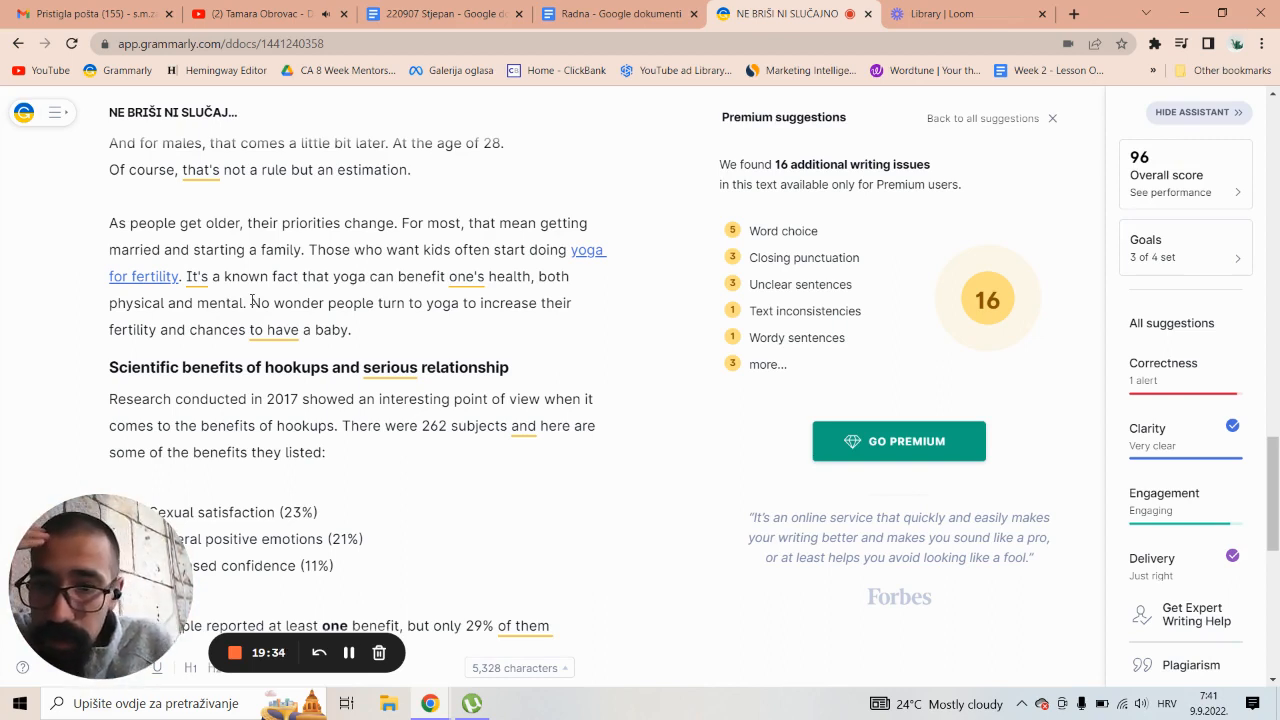
{"action": "mouse_move", "coordinate": [251, 304]}
{"action": "left_mouse_down"}
{"action": "mouse_move", "coordinate": [348, 331]}
{"action": "mouse_move", "coordinate": [250, 303]}
{"action": "left_mouse_up"}
{"action": "left_click", "coordinate": [348, 331]}
{"action": "left_click", "coordinate": [250, 303]}
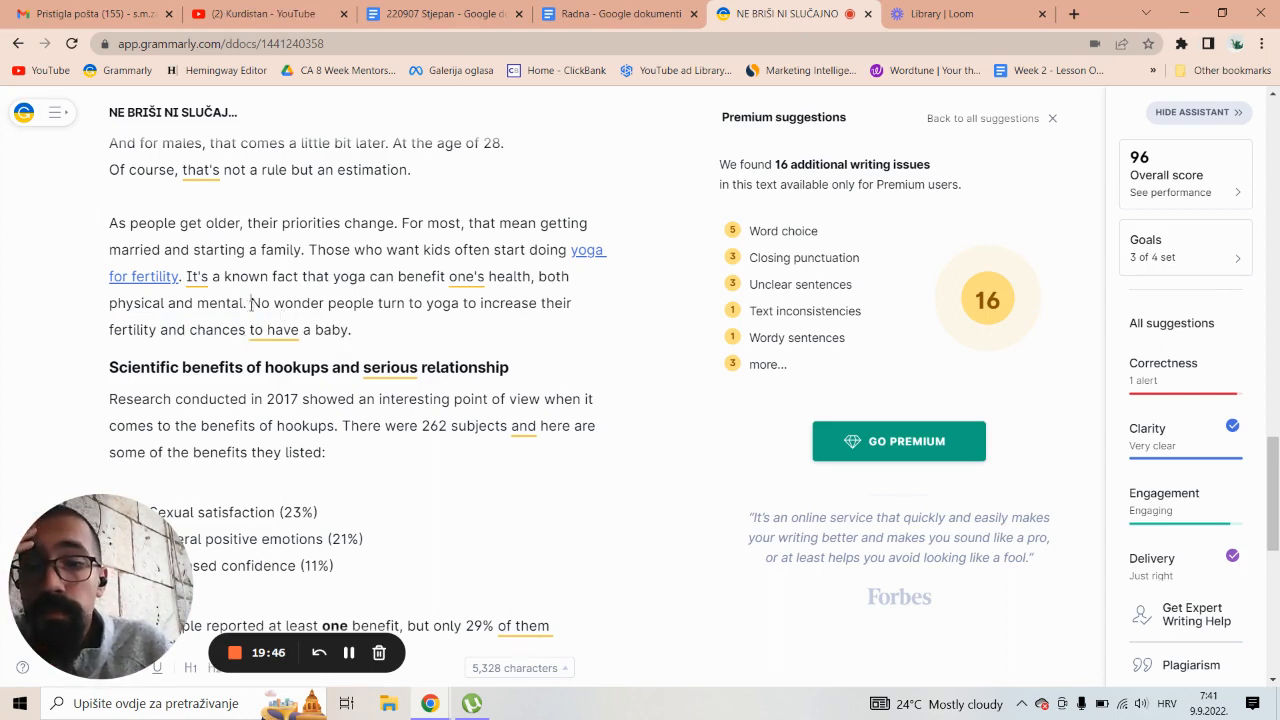
{"action": "left_click_drag", "start_coordinate": [251, 303], "coordinate": [576, 298]}
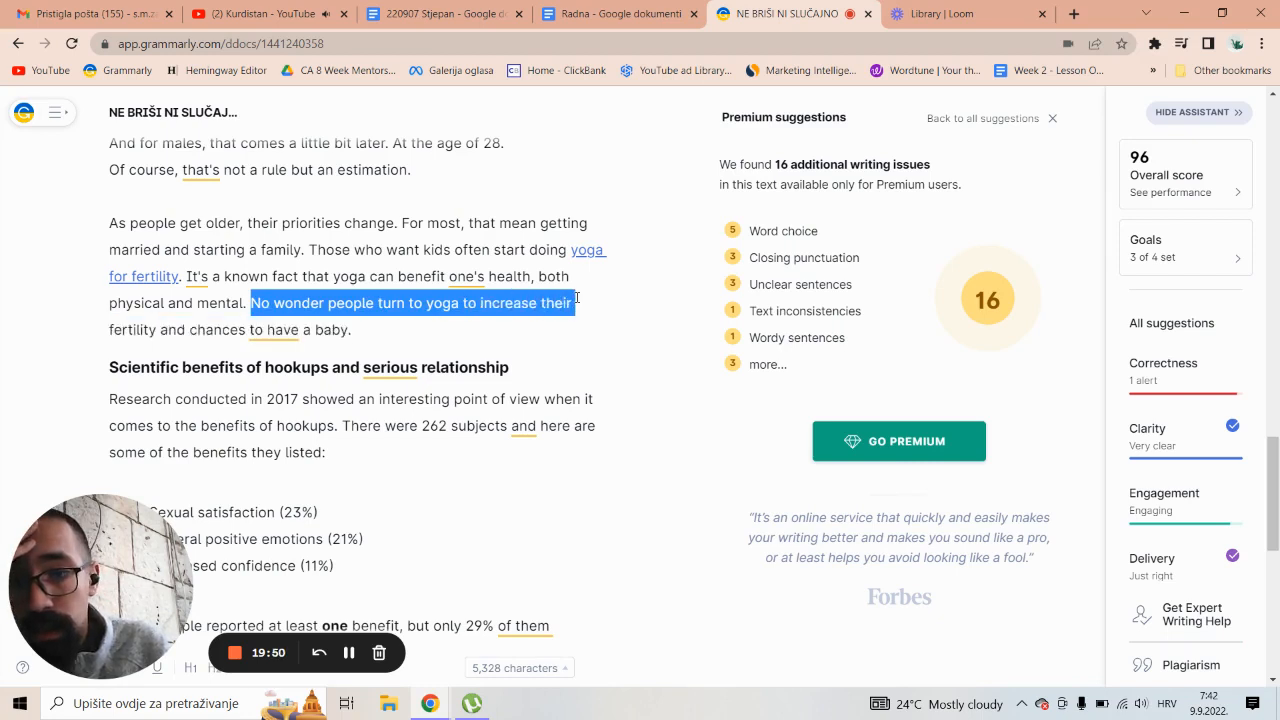
{"action": "left_click", "coordinate": [576, 298]}
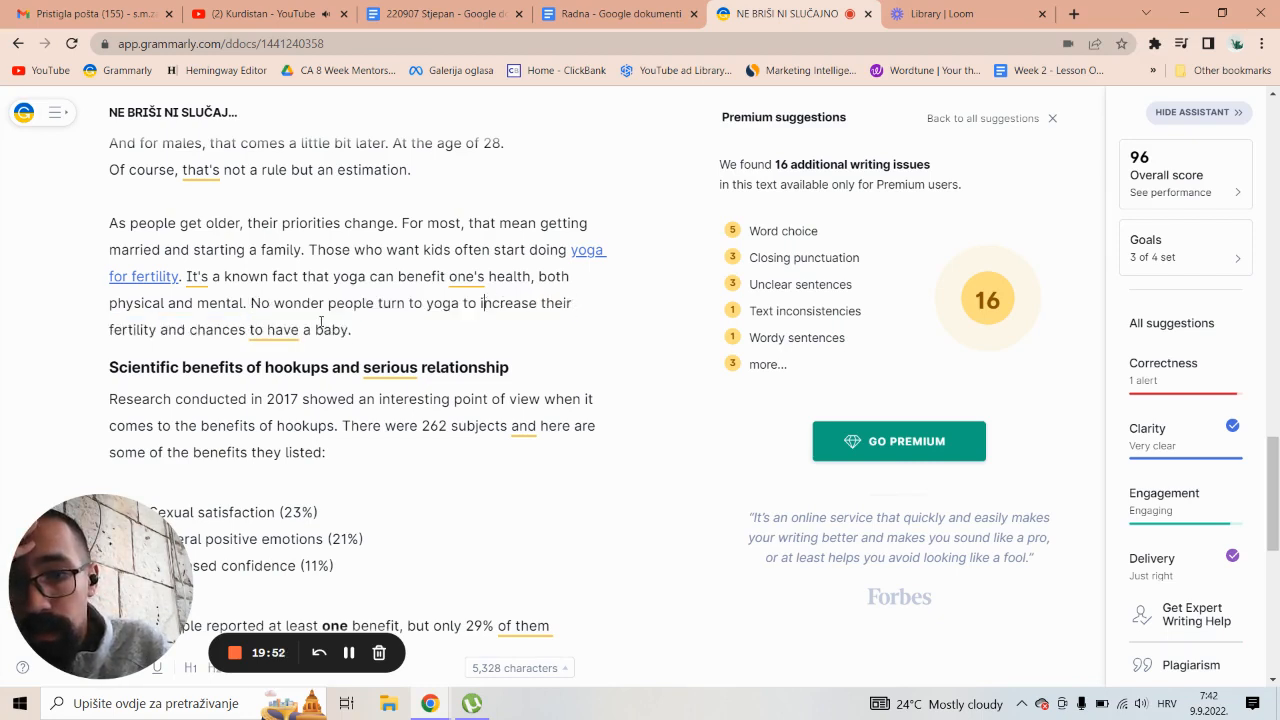
{"action": "left_click_drag", "start_coordinate": [484, 303], "coordinate": [349, 333]}
{"action": "left_click", "coordinate": [195, 329]}
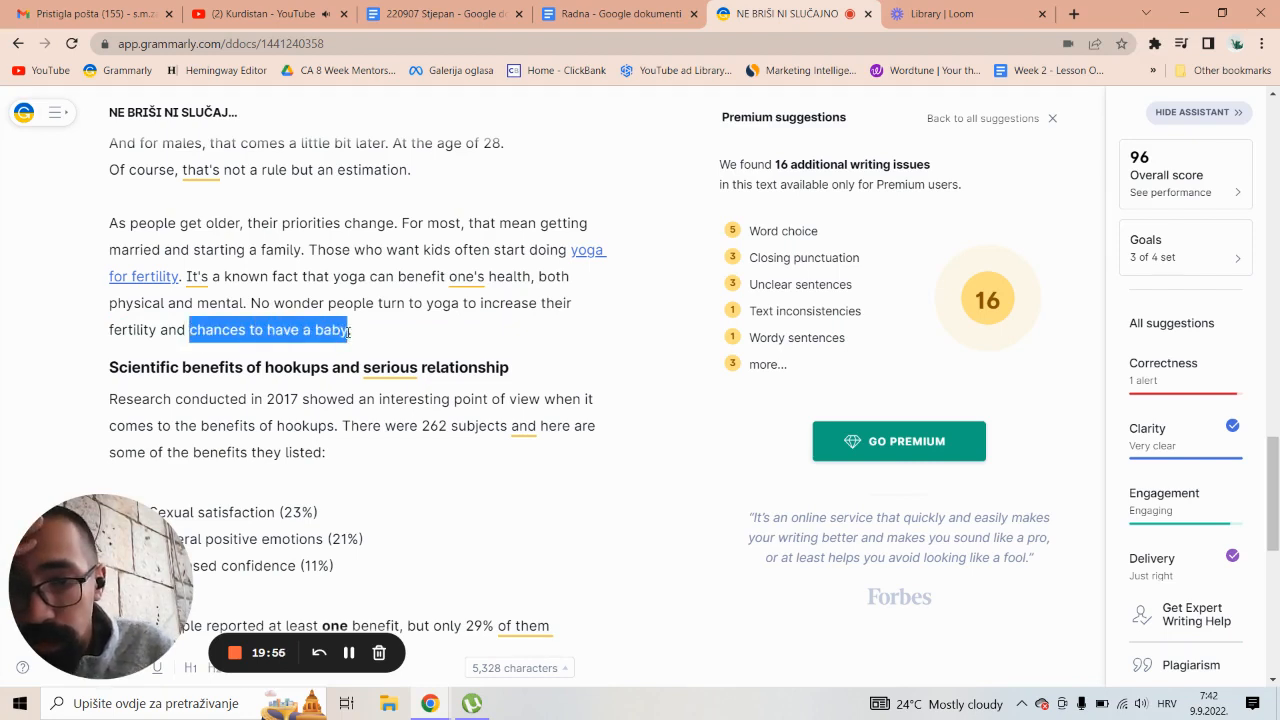
{"action": "key", "text": "BackSpace"}
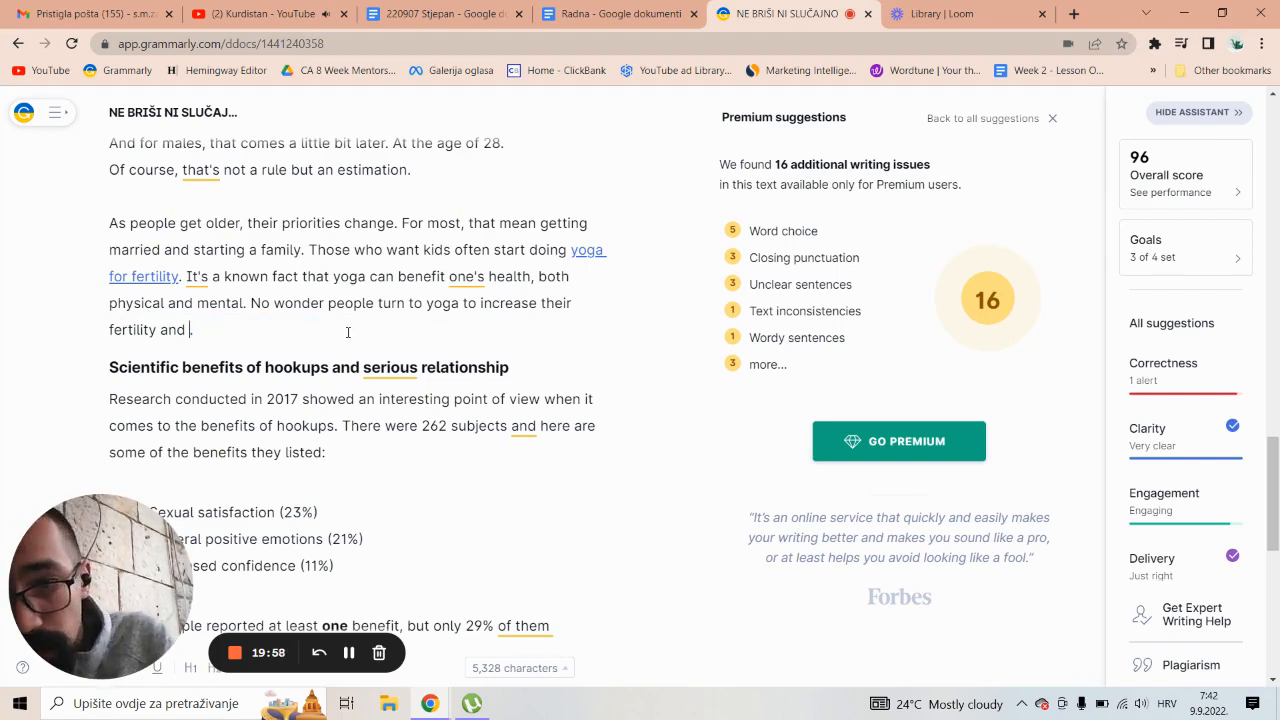
{"action": "key", "text": "BackSpace"}
{"action": "key", "text": "BackSpace"}
{"action": "key", "text": "BackSpace"}
{"action": "key", "text": "BackSpace"}
{"action": "key", "text": "BackSpace"}
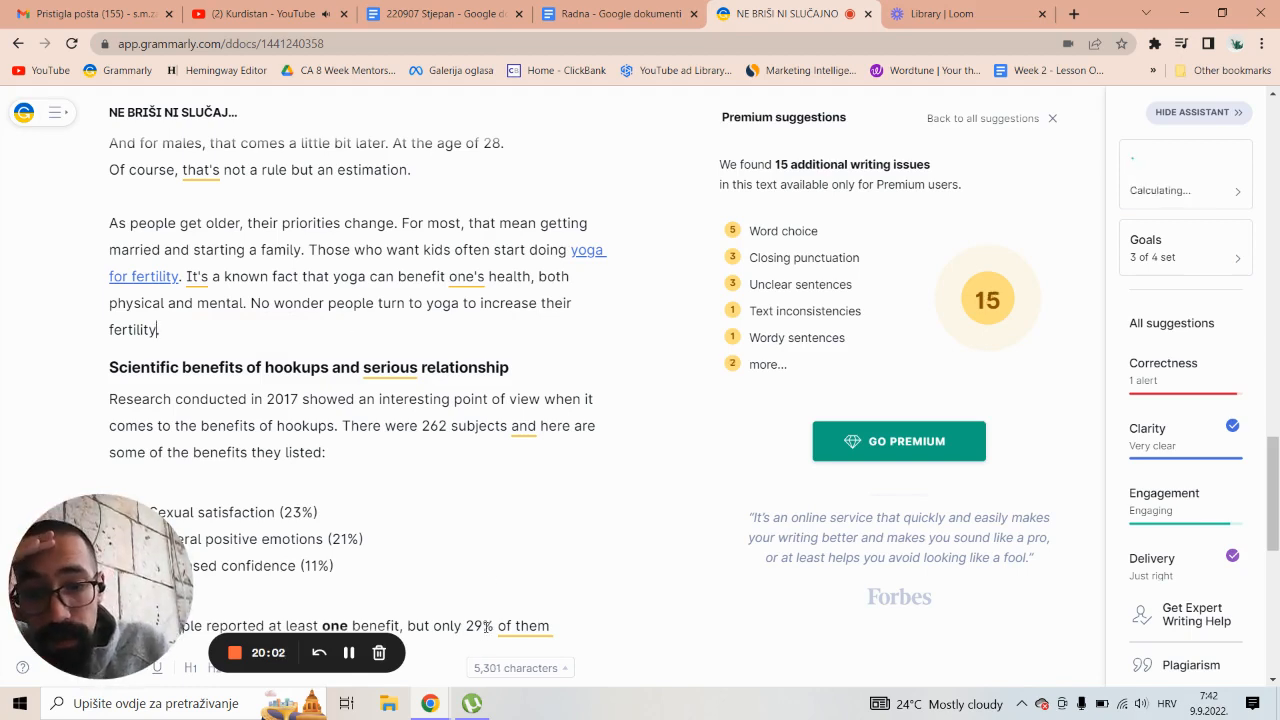
Switch the document statistic from characters to the word count.
{"action": "left_click", "coordinate": [533, 667]}
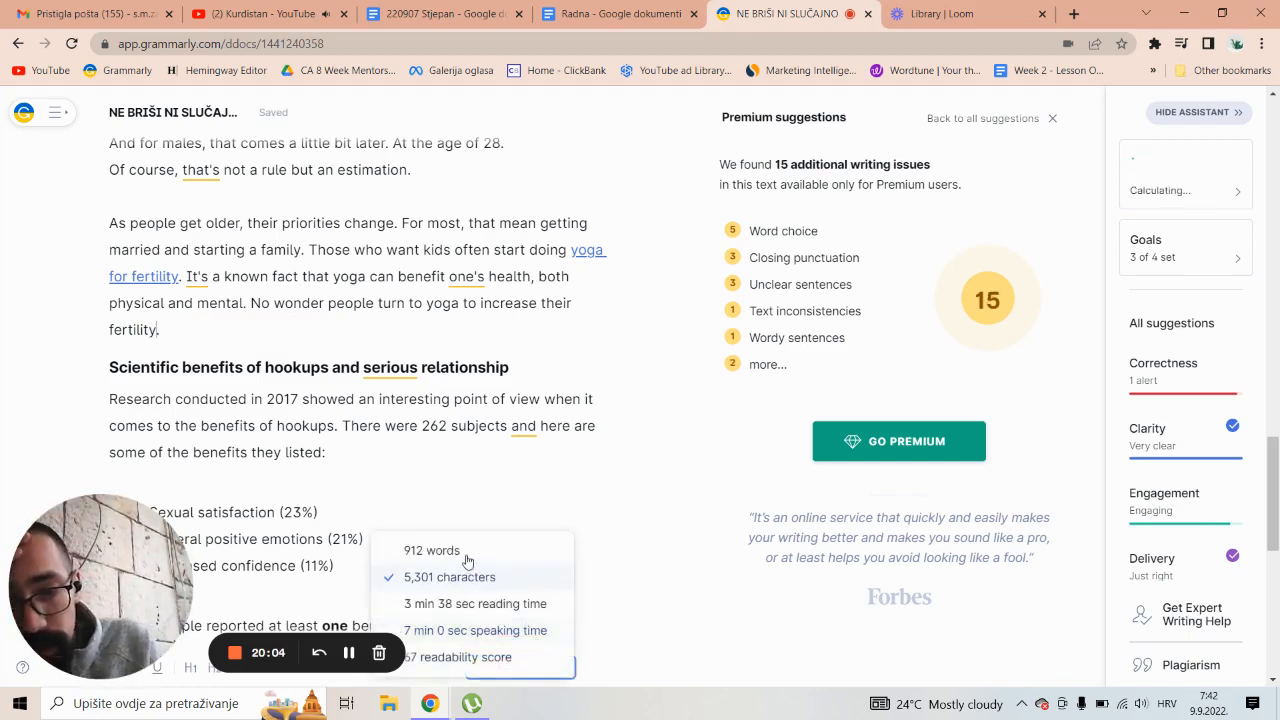
{"action": "left_click", "coordinate": [432, 551]}
{"action": "left_click", "coordinate": [324, 452]}
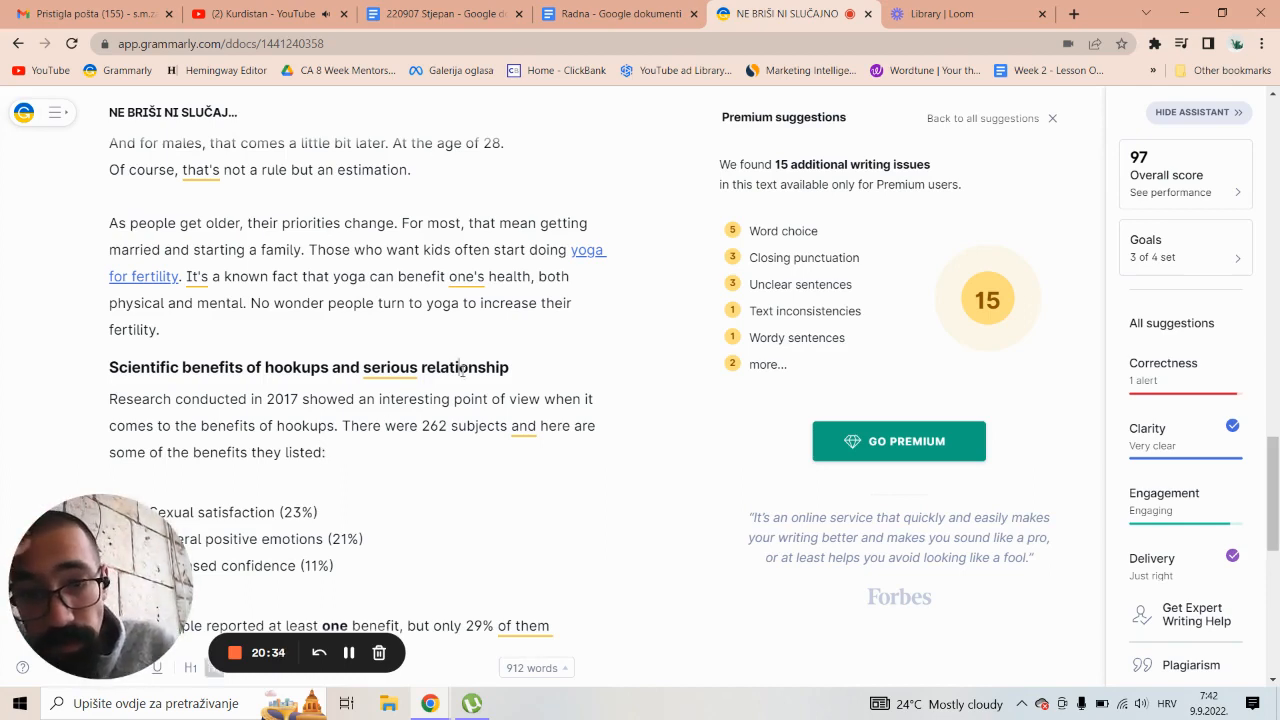
Insert a comma after "262 subjects" in the paragraph about the 2017 research.
{"action": "left_click", "coordinate": [511, 426]}
{"action": "type", "text": ","}
Review the "262 subjects" phrase and the percentages in the bulleted list of hookup benefits.
{"action": "left_click", "coordinate": [421, 426]}
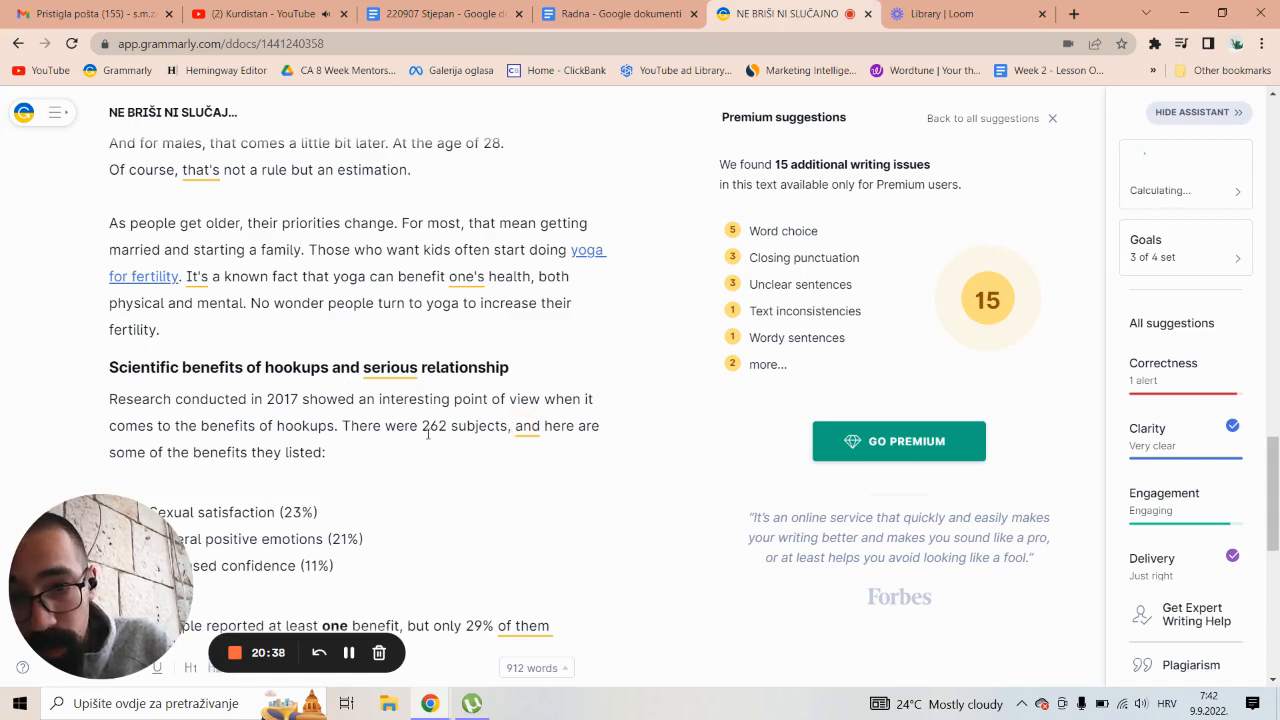
{"action": "left_click_drag", "start_coordinate": [474, 426], "coordinate": [509, 426]}
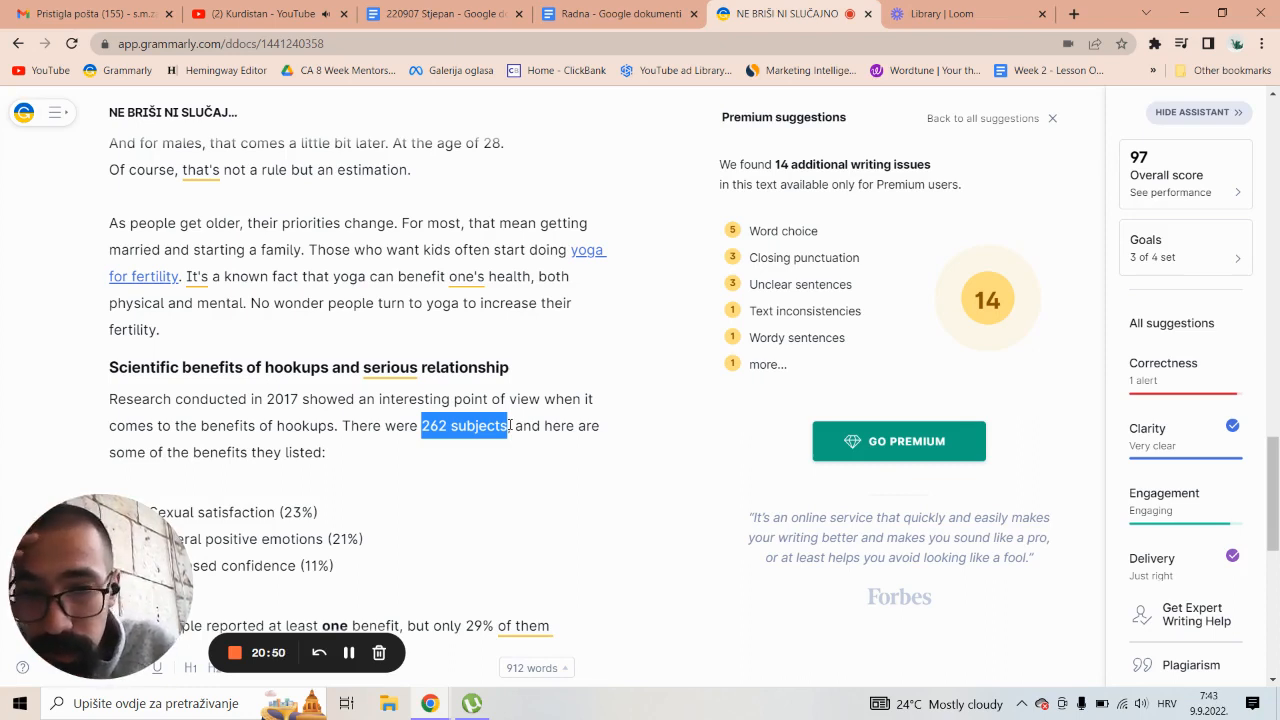
{"action": "left_click_drag", "start_coordinate": [510, 425], "coordinate": [420, 425]}
{"action": "left_click", "coordinate": [422, 425]}
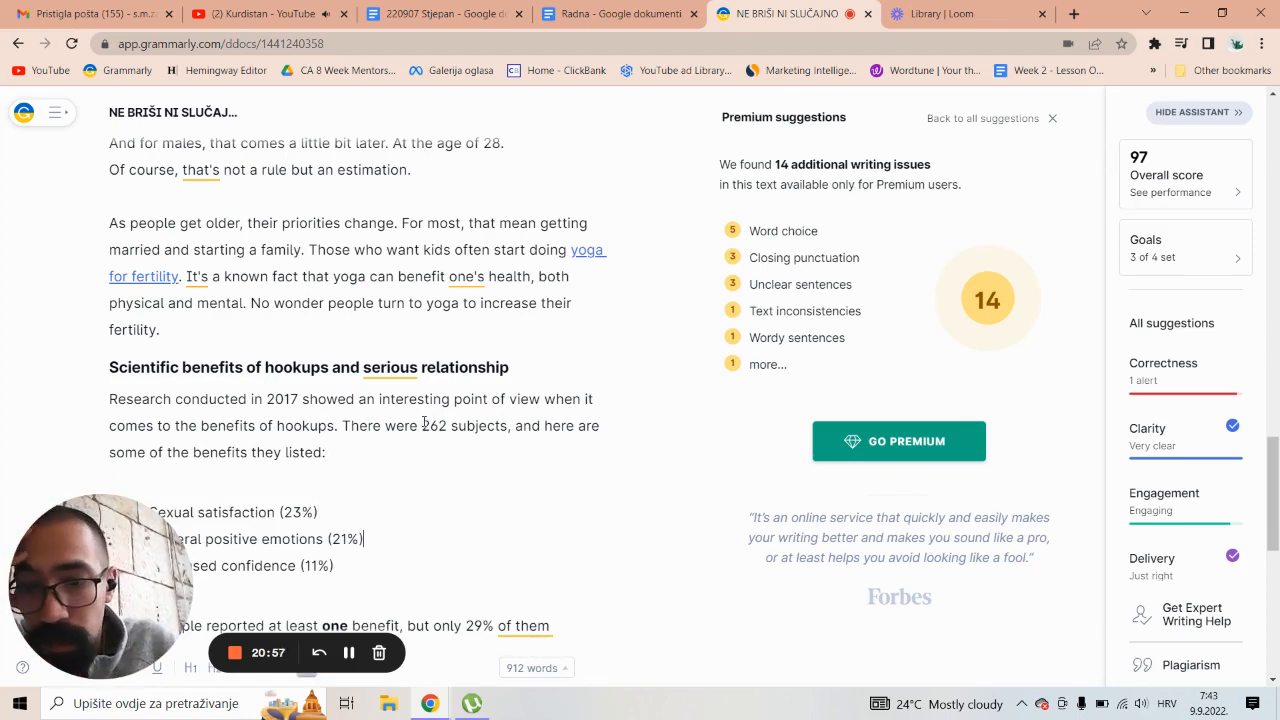
{"action": "scroll", "coordinate": [424, 422], "scroll_direction": "down", "scroll_amount": 3}
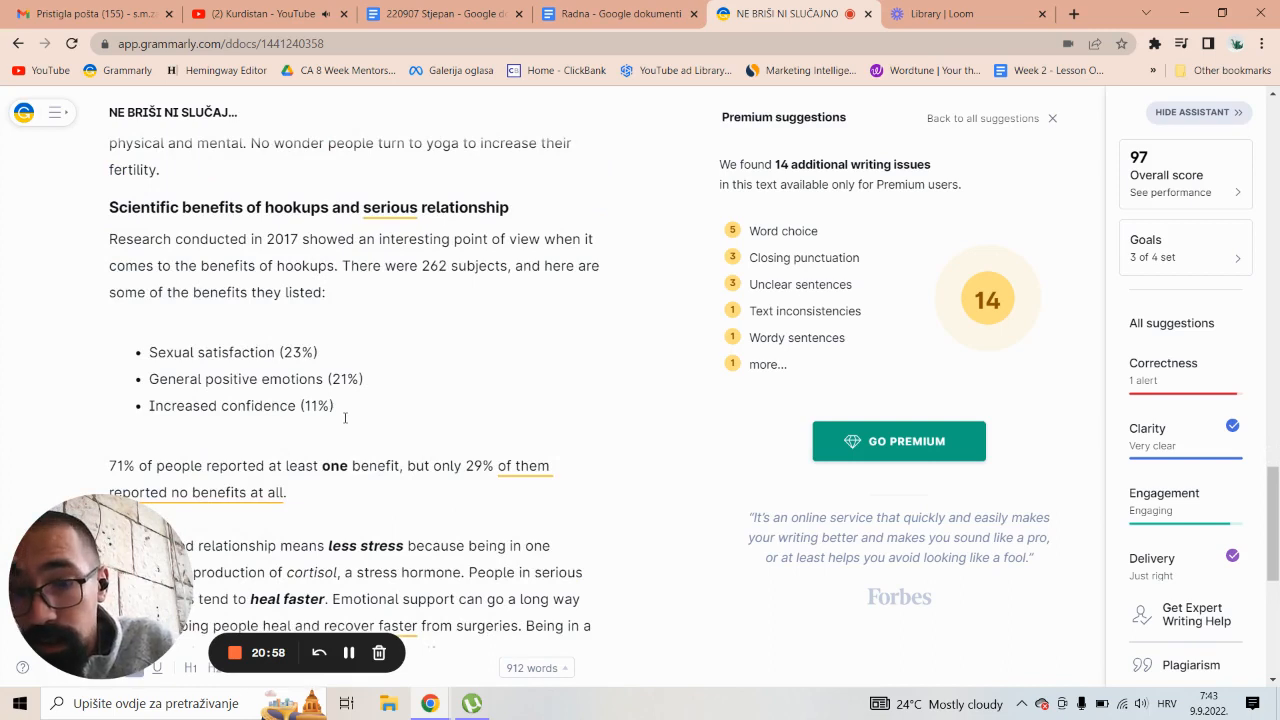
{"action": "left_click_drag", "start_coordinate": [345, 418], "coordinate": [123, 355]}
{"action": "left_click", "coordinate": [312, 346]}
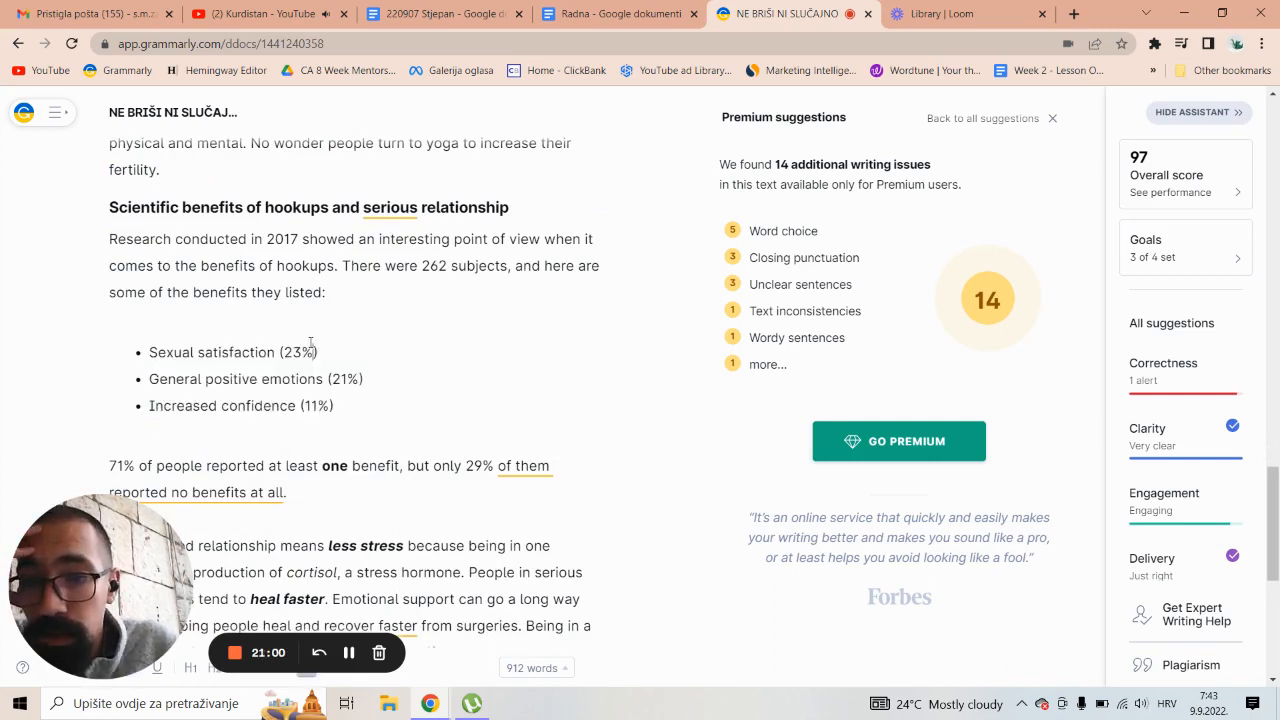
{"action": "triple_click", "coordinate": [311, 346]}
{"action": "left_click", "coordinate": [360, 379]}
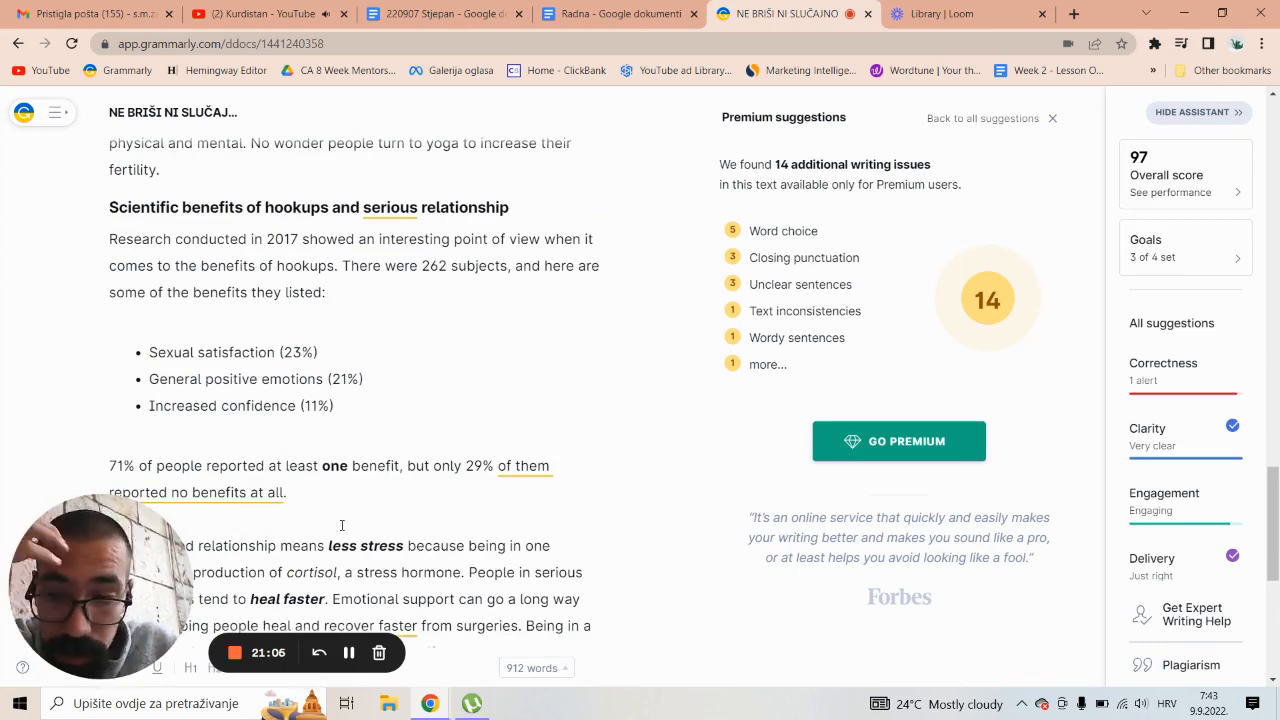
Delete "of them" and "at all" so the sentence ends "but only 29% reported no benefits.".
{"action": "scroll", "coordinate": [341, 525], "scroll_direction": "down", "scroll_amount": 2}
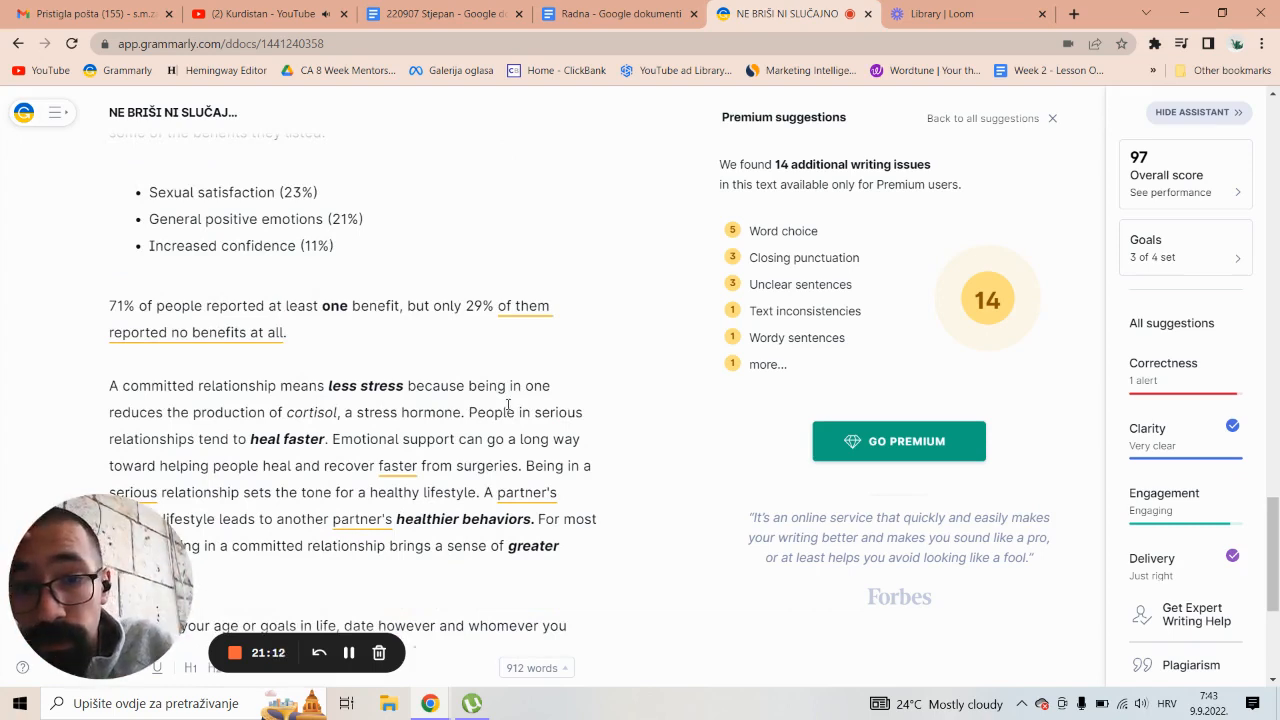
{"action": "left_click_drag", "start_coordinate": [498, 305], "coordinate": [552, 306]}
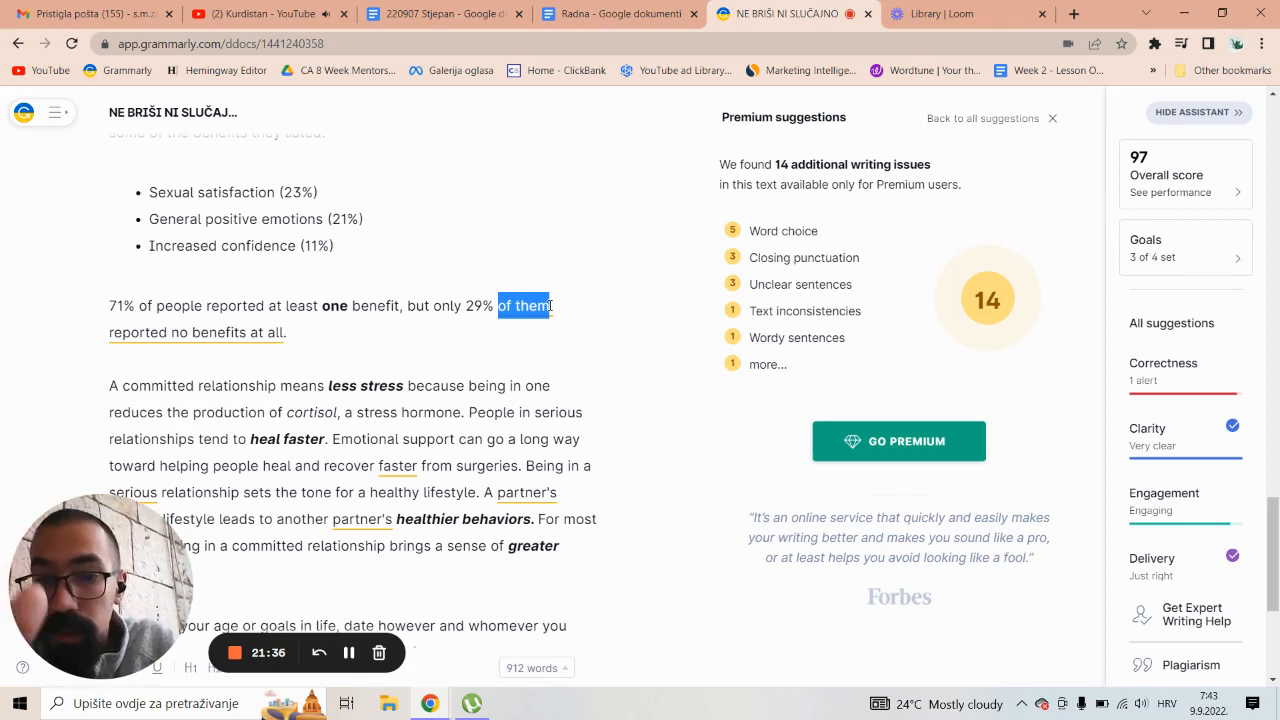
{"action": "key", "text": "BackSpace"}
{"action": "key", "text": "Delete"}
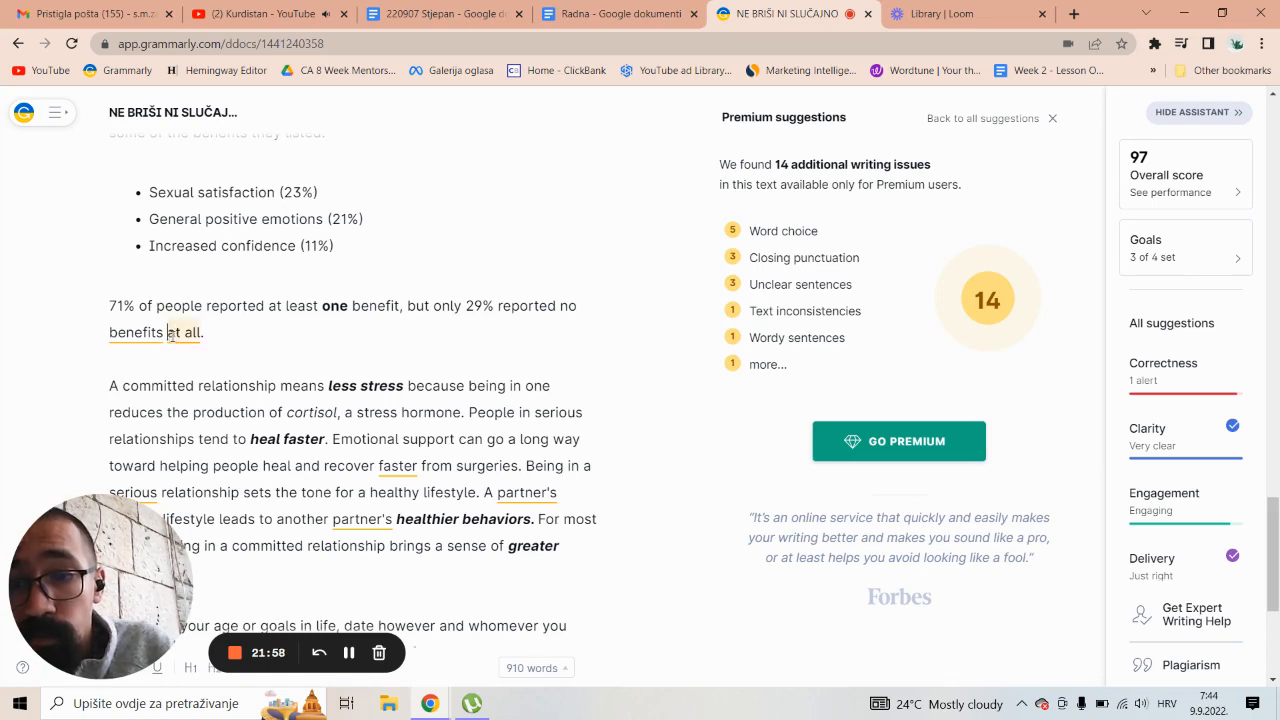
{"action": "left_click_drag", "start_coordinate": [168, 334], "coordinate": [202, 333]}
{"action": "key", "text": "BackSpace"}
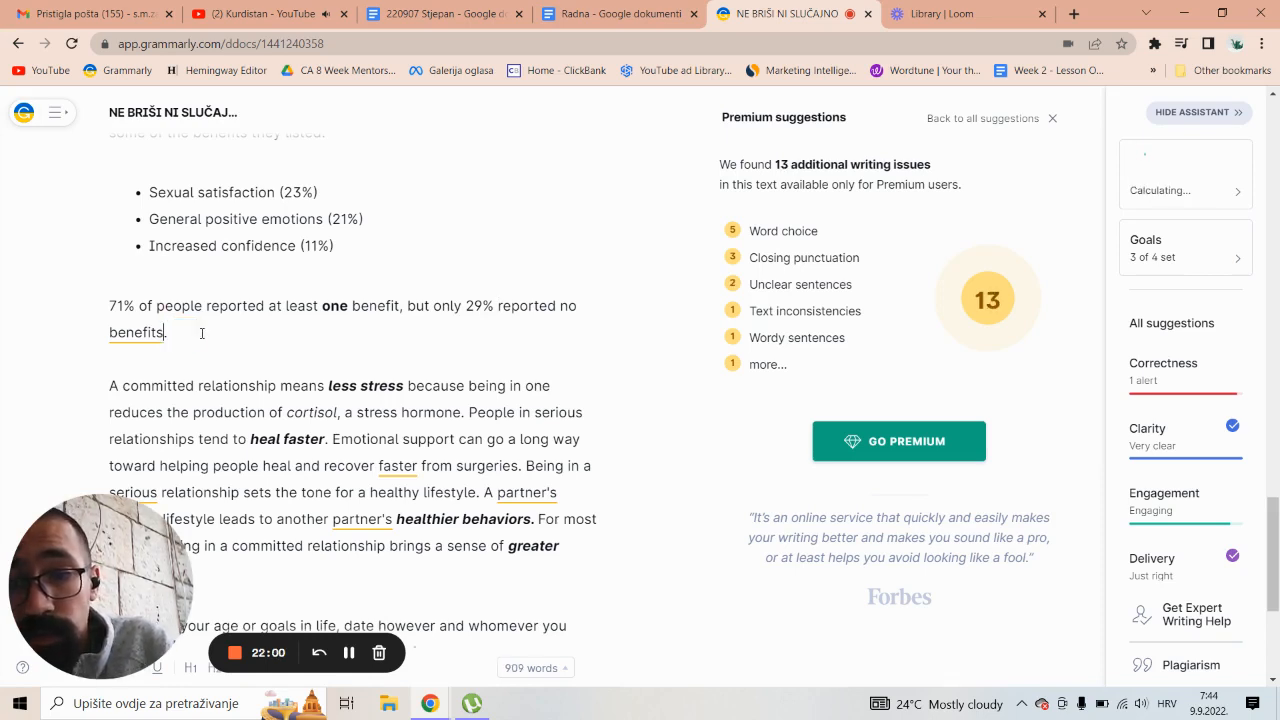
{"action": "left_click", "coordinate": [344, 380]}
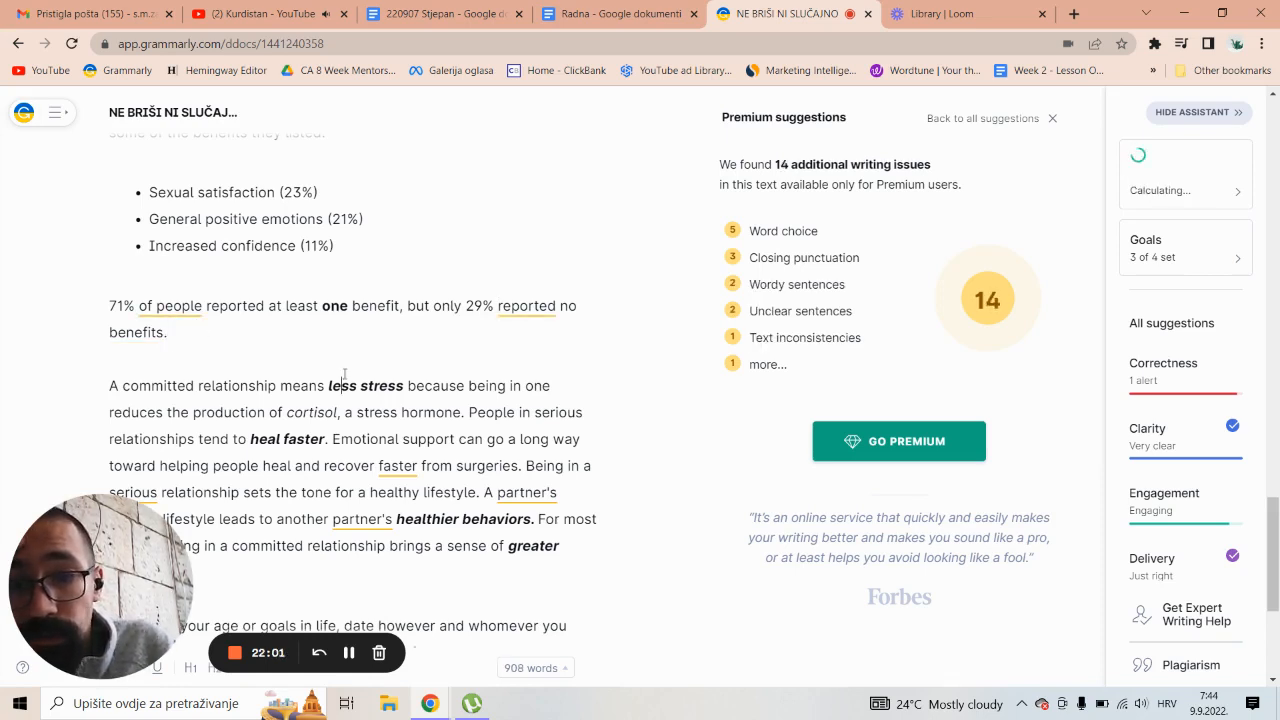
Replace the second "reported" with "felt" so the text reads "but only 29% felt no benefits".
{"action": "double_click", "coordinate": [529, 307]}
{"action": "type", "text": "had"}
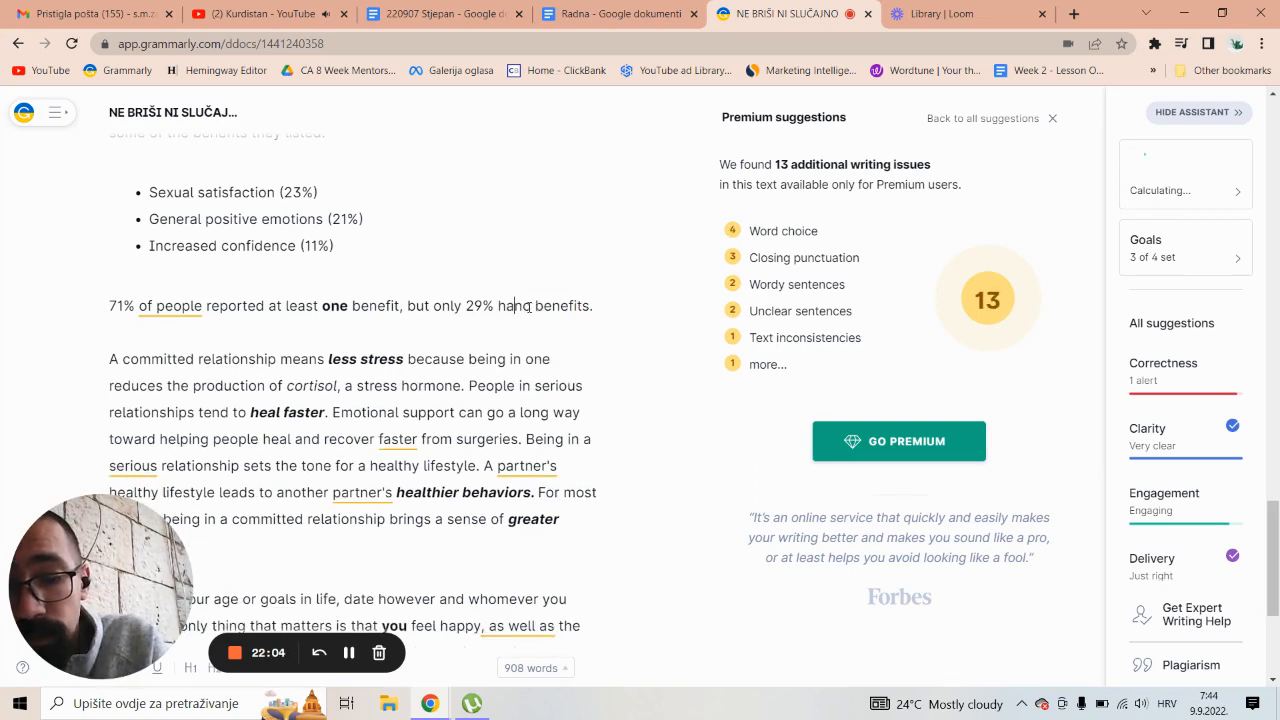
{"action": "key", "text": "BackSpace"}
{"action": "key", "text": "BackSpace"}
{"action": "key", "text": "BackSpace"}
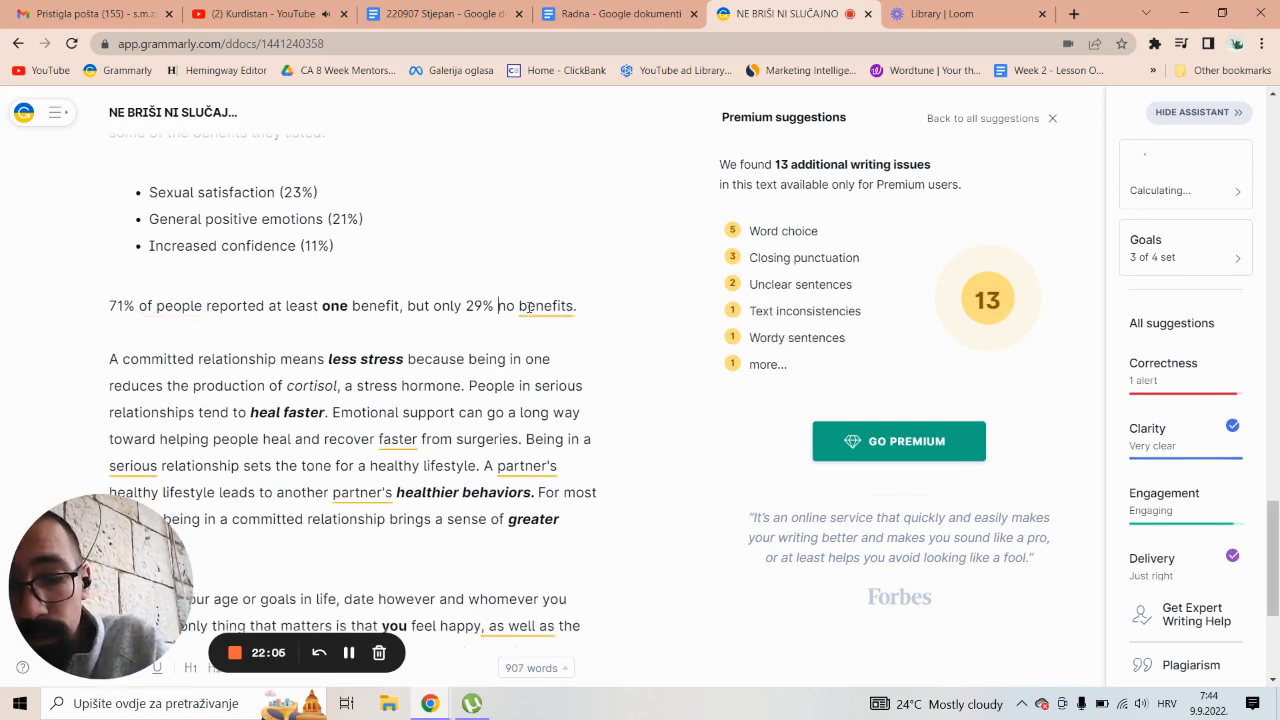
{"action": "type", "text": "felt"}
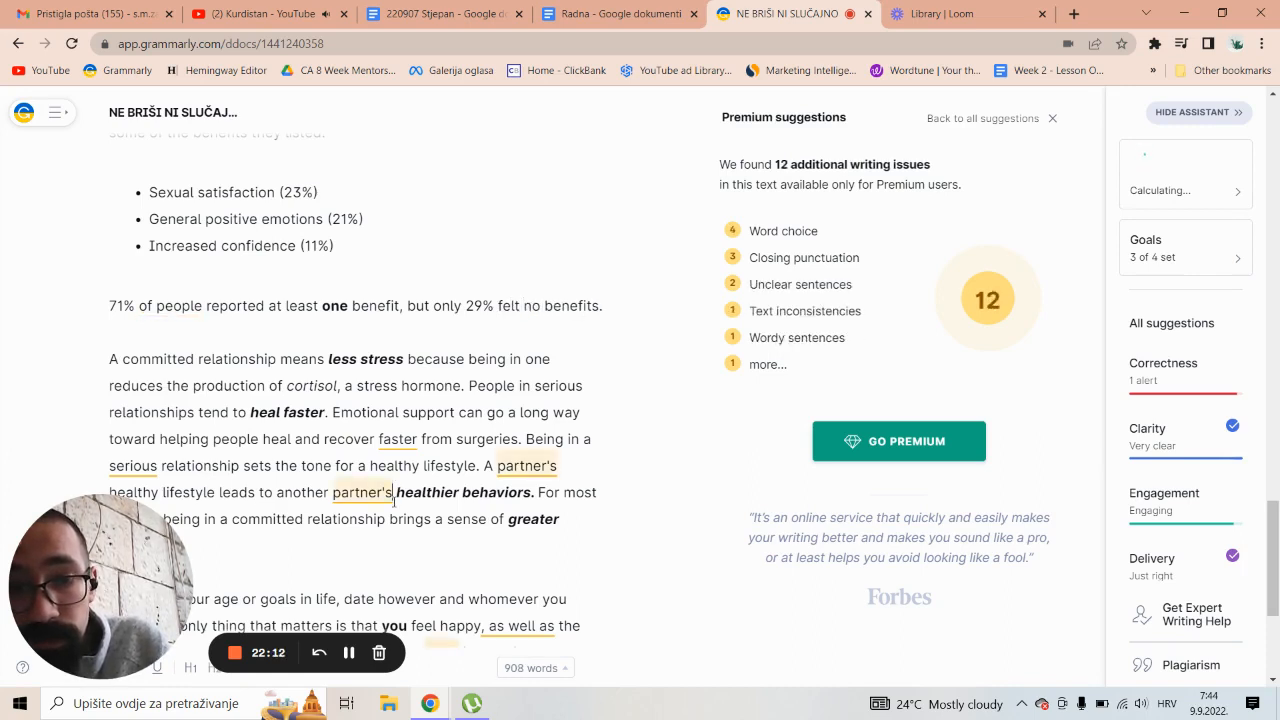
Accept the correctness suggestion that changes "mean" to "means" in "For most, that mean getting married".
{"action": "left_click", "coordinate": [1177, 375]}
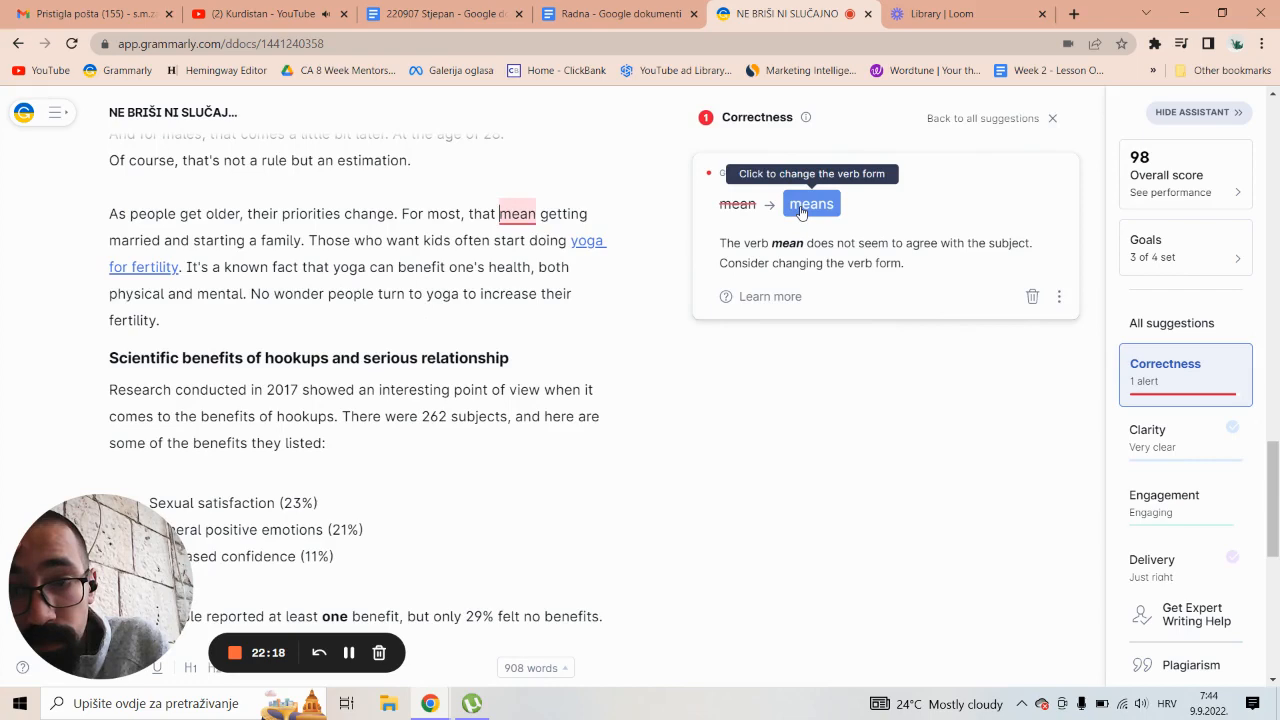
{"action": "left_click", "coordinate": [810, 204]}
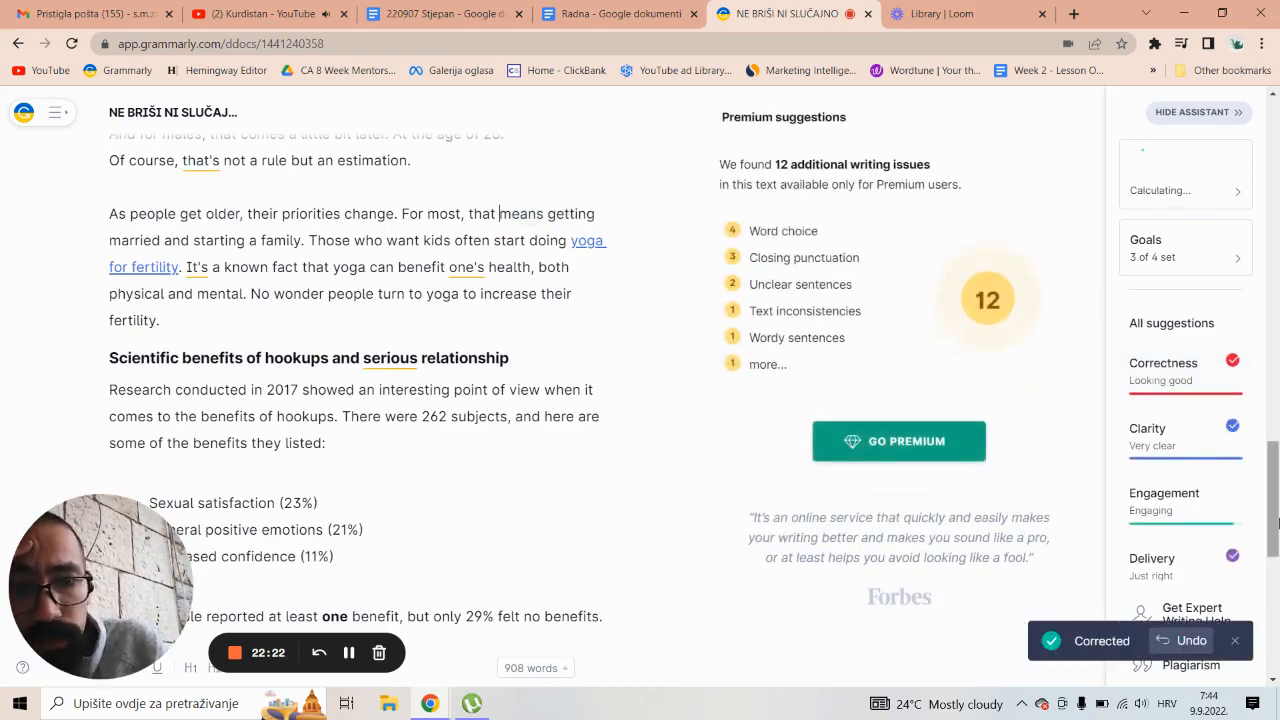
Delete the flagged word "faster" so the text reads "heal and recover from surgeries".
{"action": "left_click_drag", "start_coordinate": [1277, 522], "coordinate": [1276, 624]}
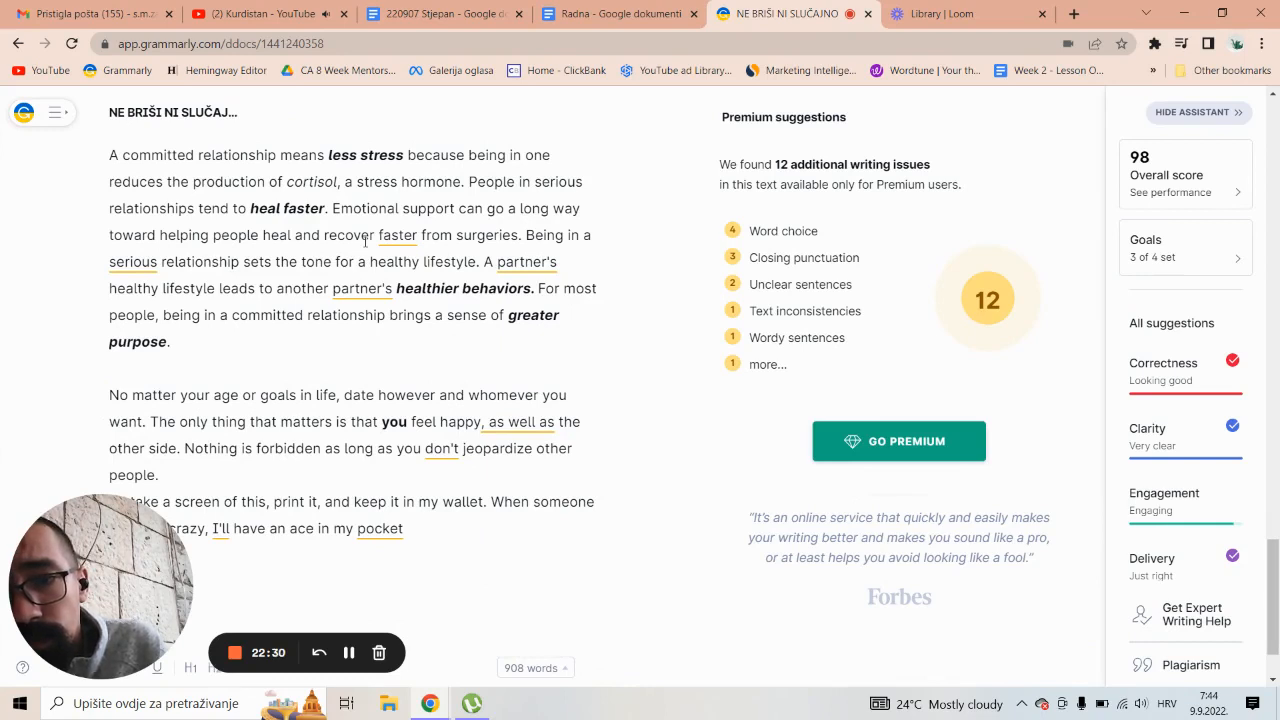
{"action": "double_click", "coordinate": [399, 235]}
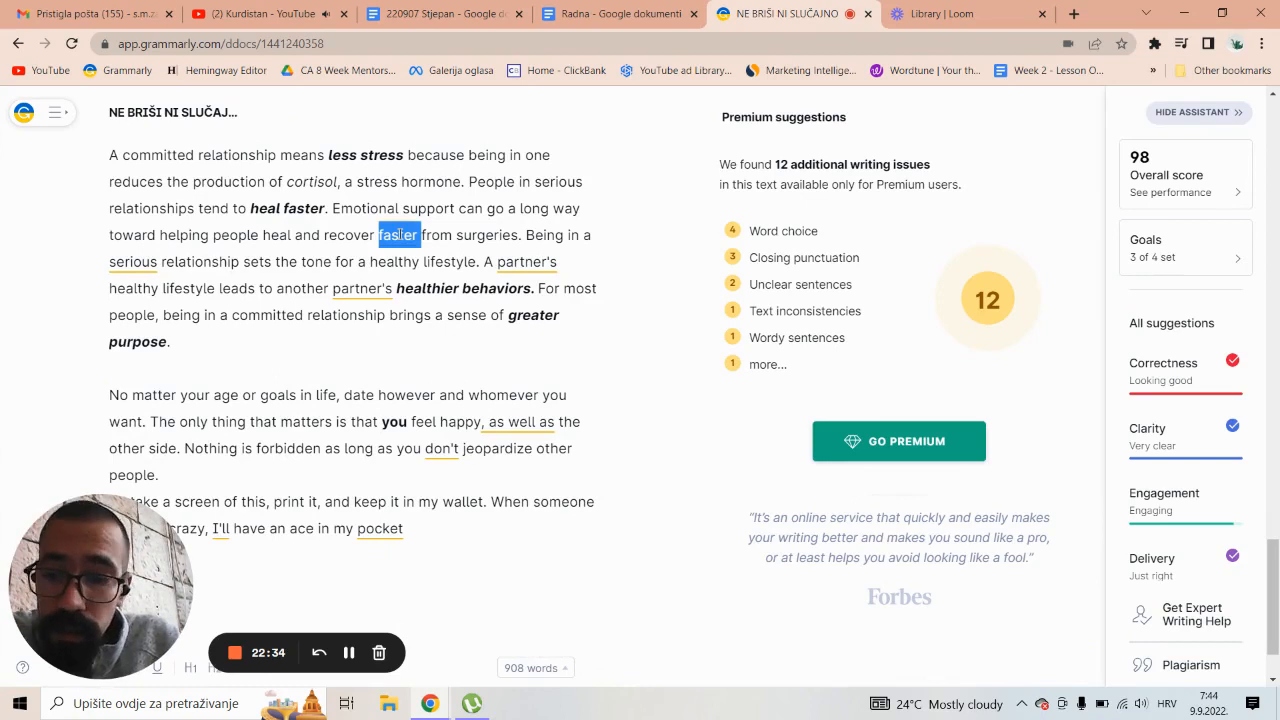
{"action": "key", "text": "BackSpace"}
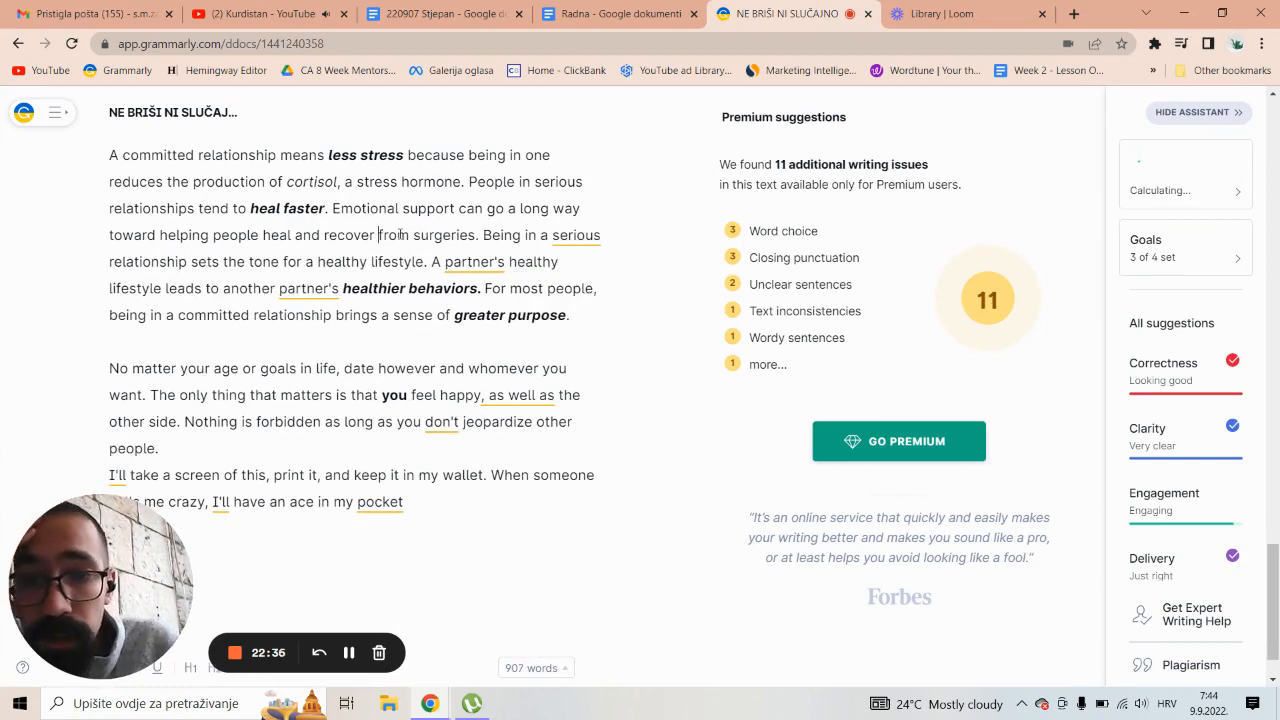
Replace the flagged word "serious" with "long-term" in "Being in a serious relationship sets the tone".
{"action": "double_click", "coordinate": [570, 237]}
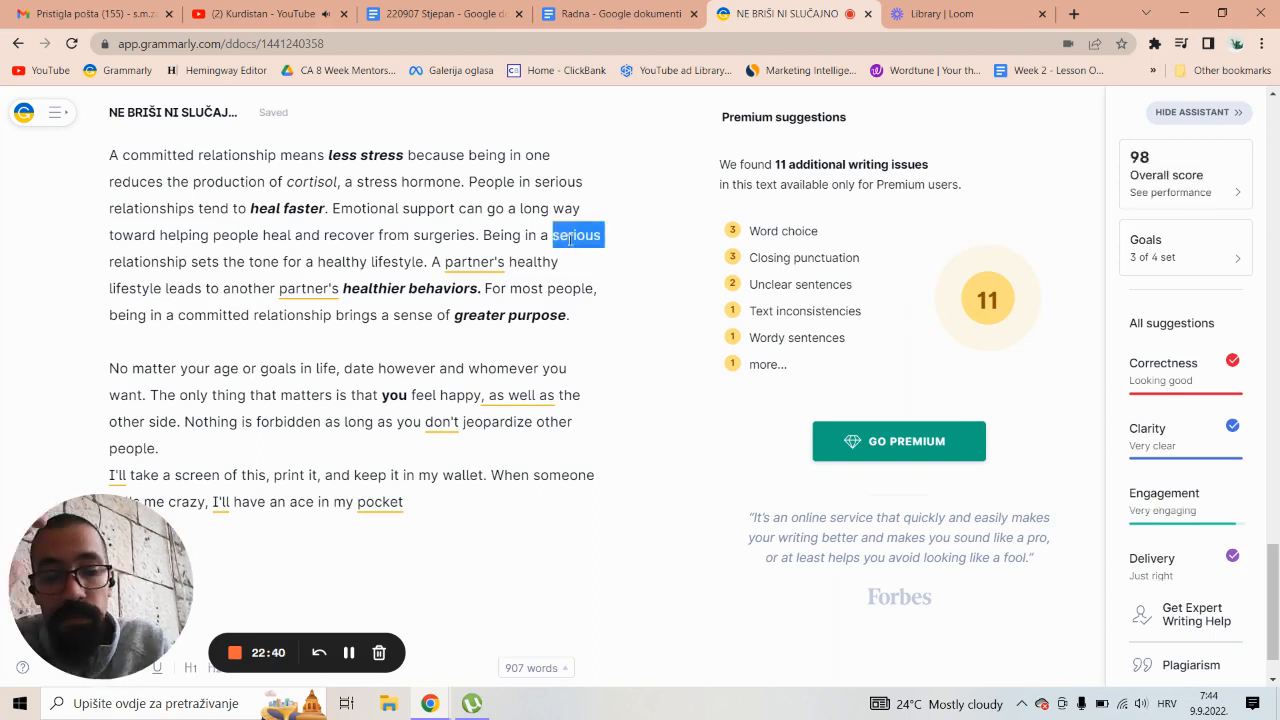
{"action": "key", "text": "BackSpace"}
{"action": "type", "text": "long-term"}
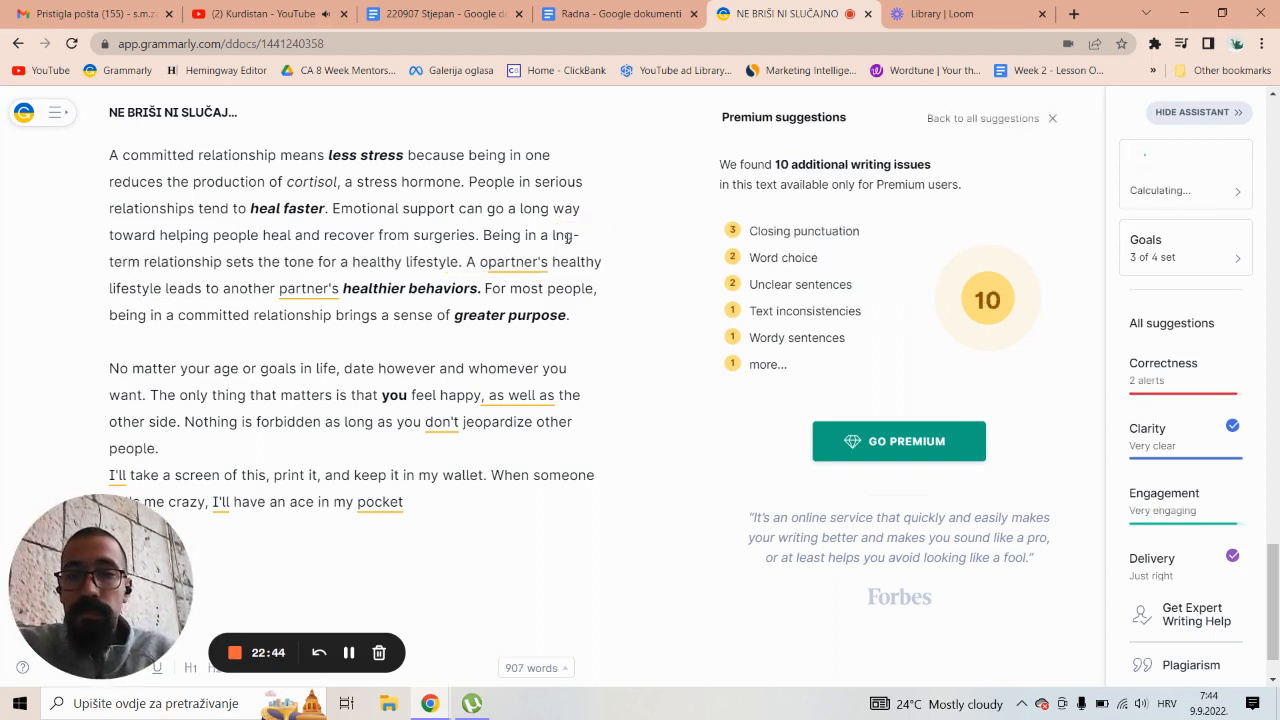
{"action": "left_click", "coordinate": [557, 235]}
{"action": "type", "text": "o"}
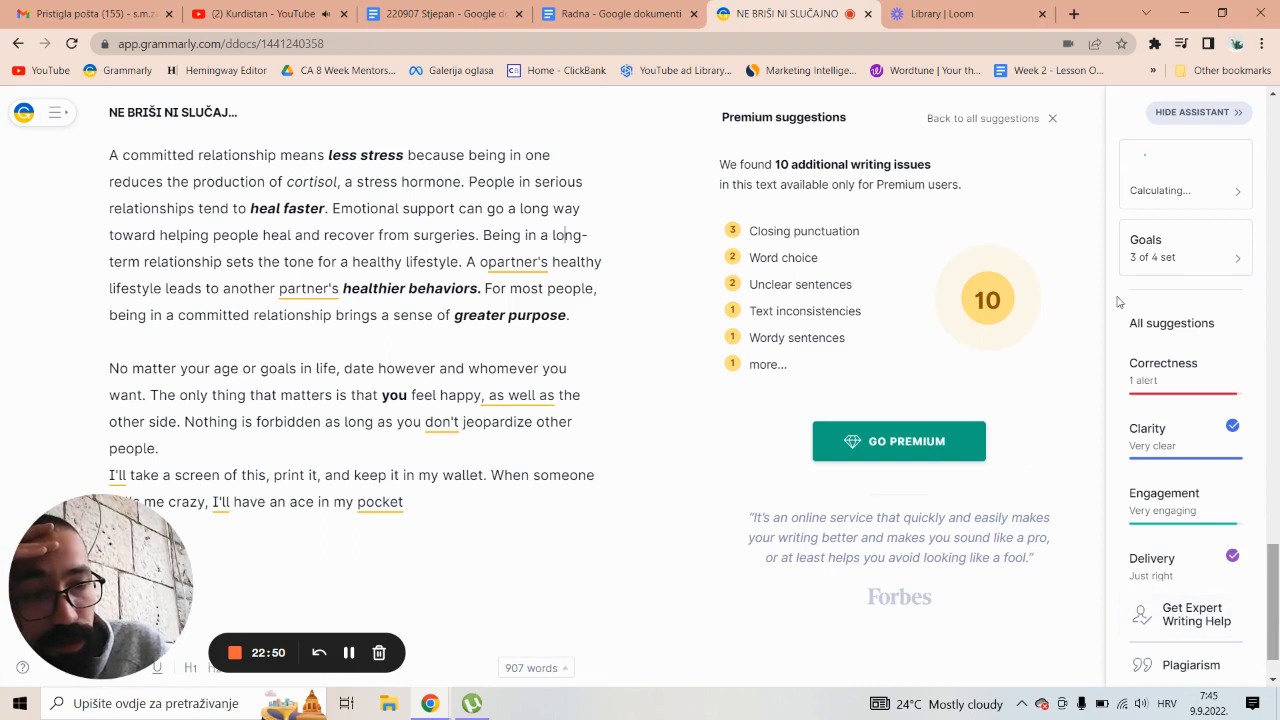
Review the correctness alerts and remove the stray "o" from "opartner's" in the healthy lifestyle sentence.
{"action": "left_click", "coordinate": [1170, 364]}
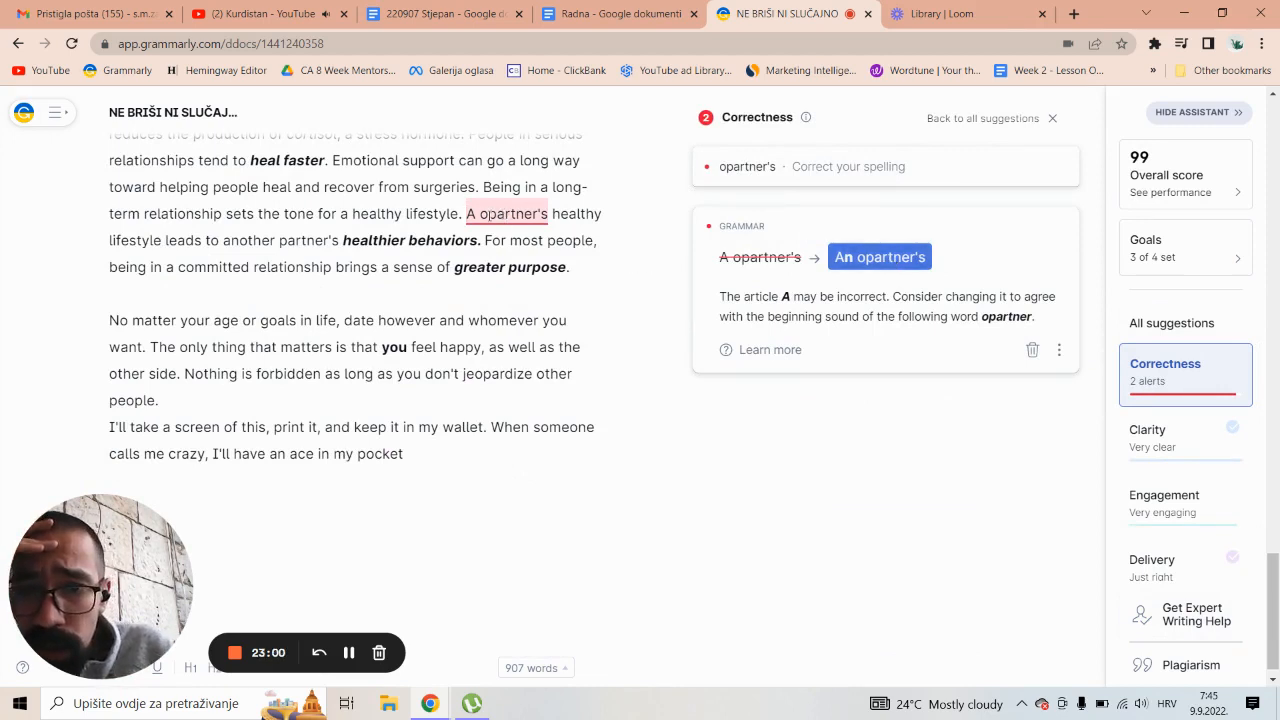
{"action": "left_click", "coordinate": [490, 215]}
{"action": "key", "text": "BackSpace"}
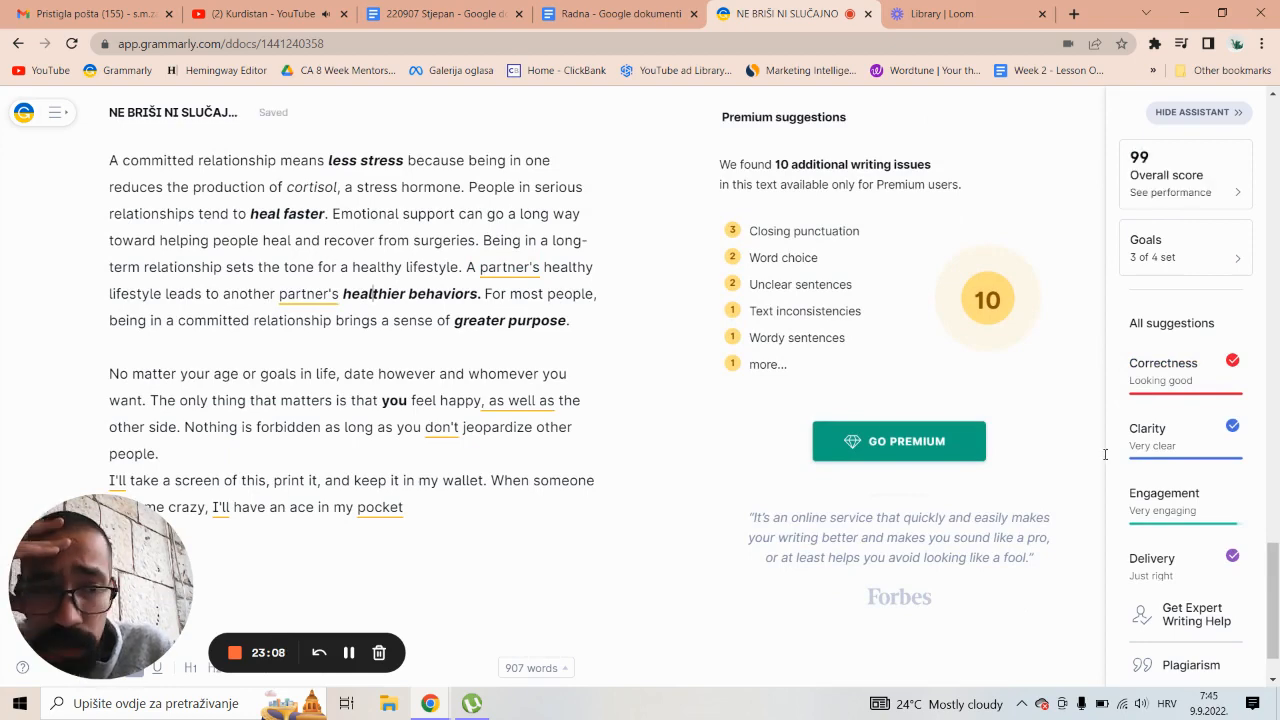
Replace the flagged word "serious" with "long-term" in the heading "Scientific benefits of hookups and serious relationship".
{"action": "left_click_drag", "start_coordinate": [1272, 565], "coordinate": [1249, 456]}
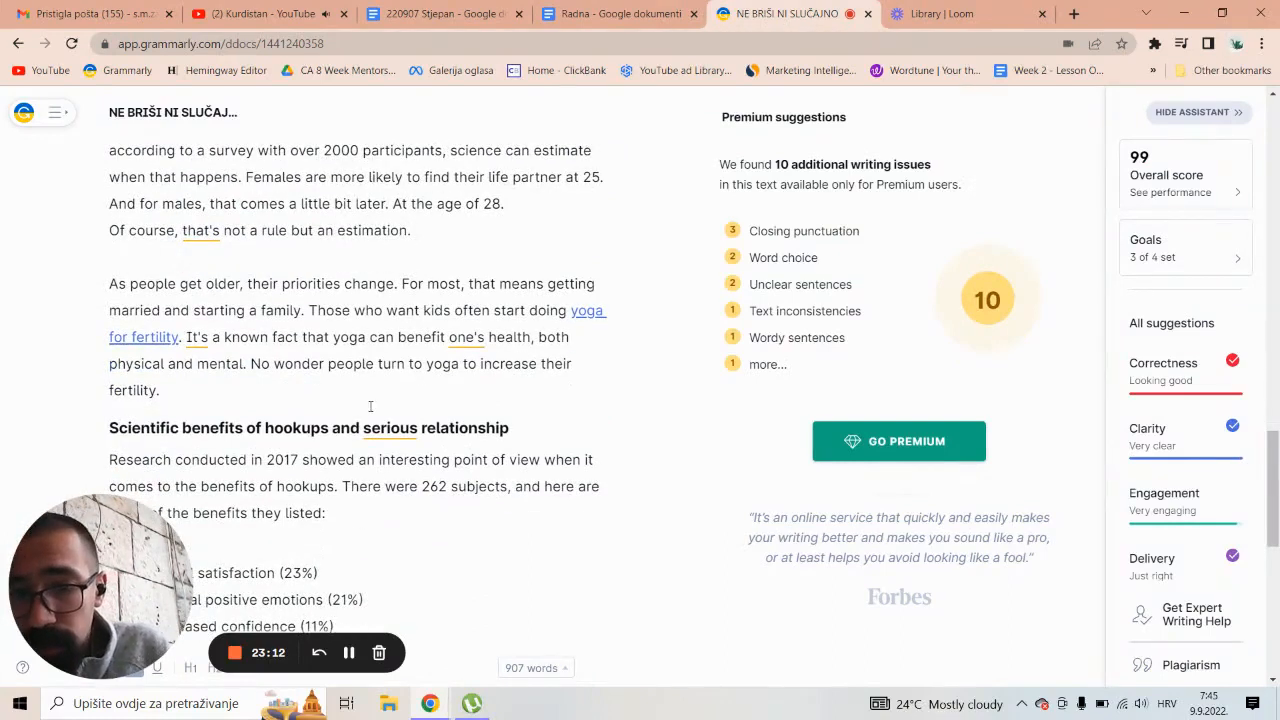
{"action": "double_click", "coordinate": [407, 430]}
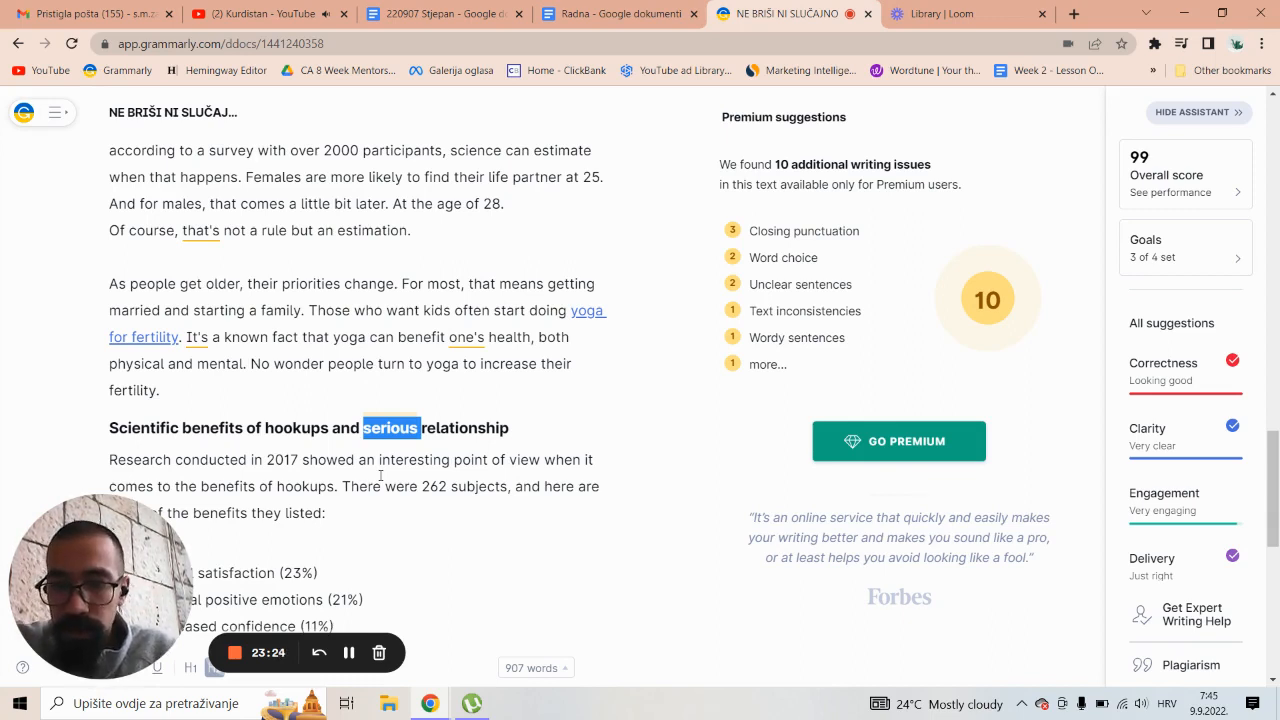
{"action": "key", "text": "Left"}
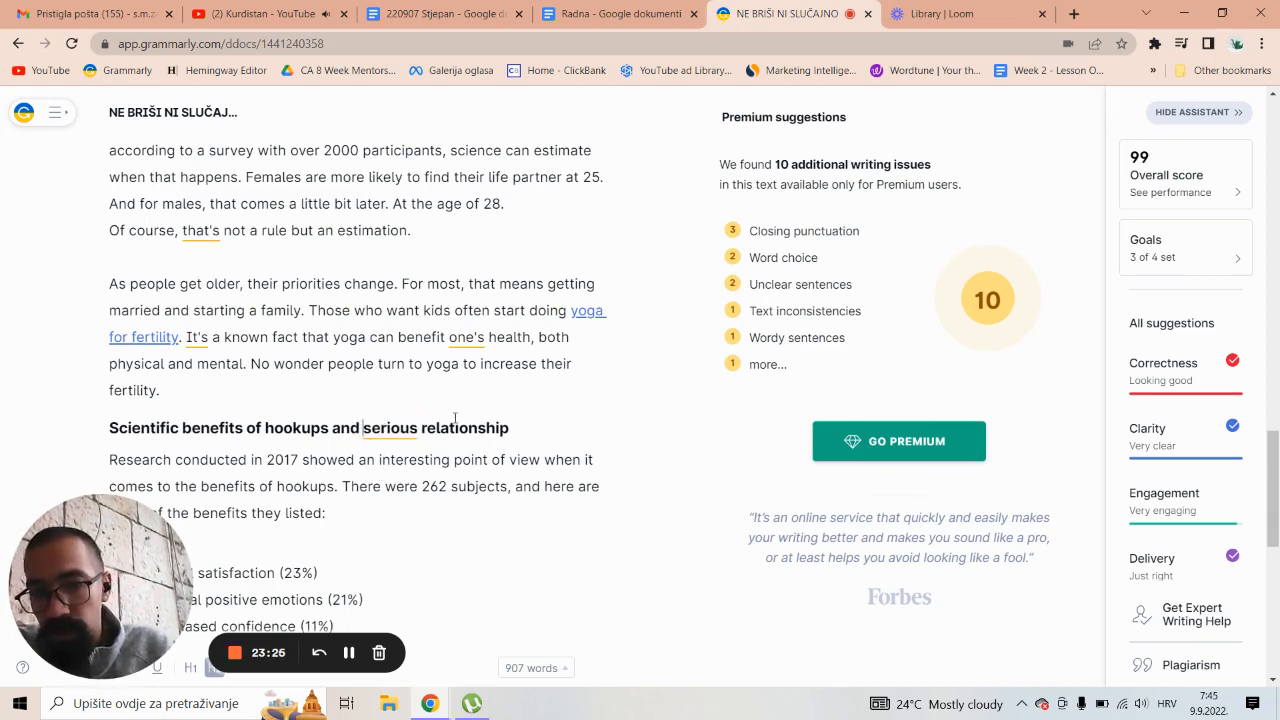
{"action": "left_click", "coordinate": [530, 424], "text": "shift"}
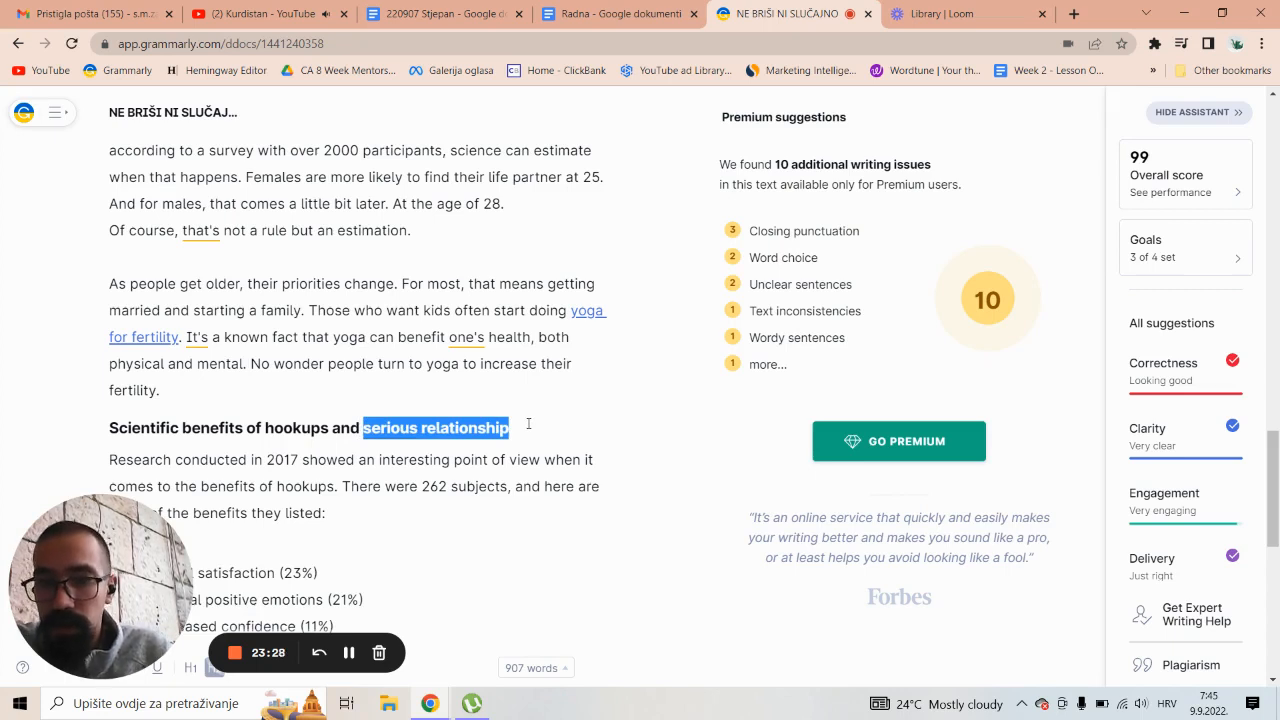
{"action": "left_click", "coordinate": [388, 428]}
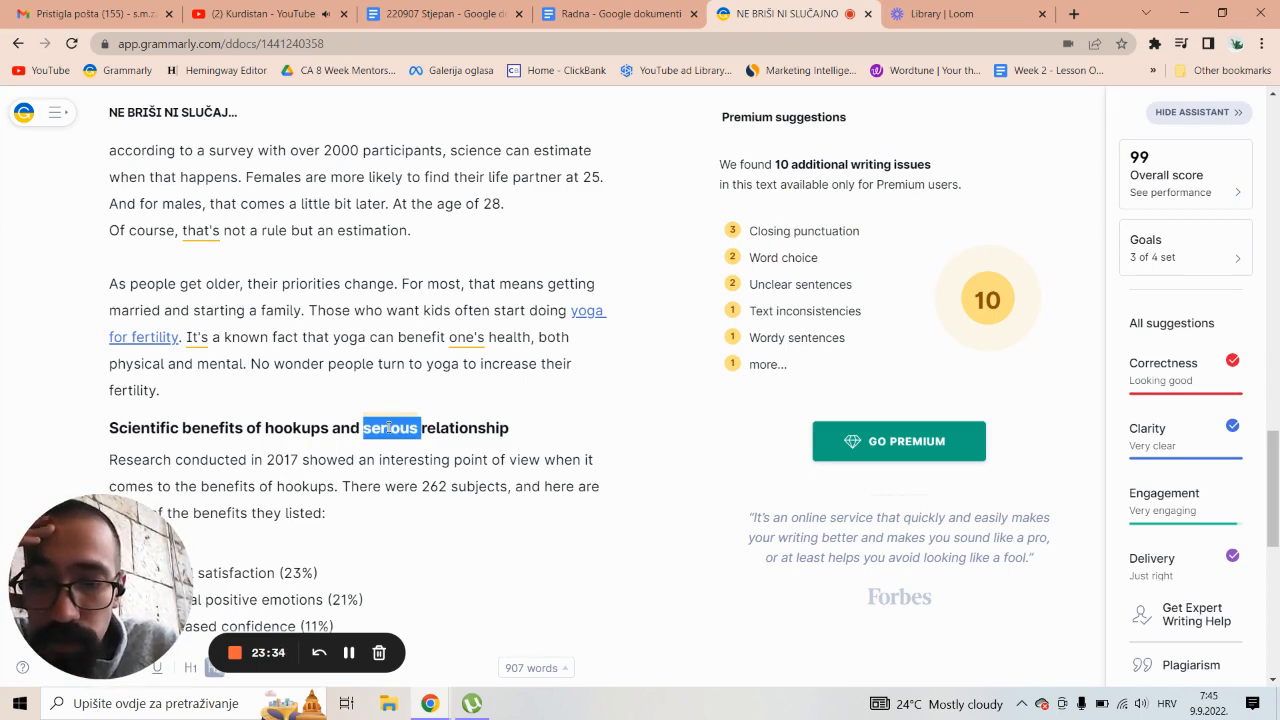
{"action": "left_click", "coordinate": [394, 427]}
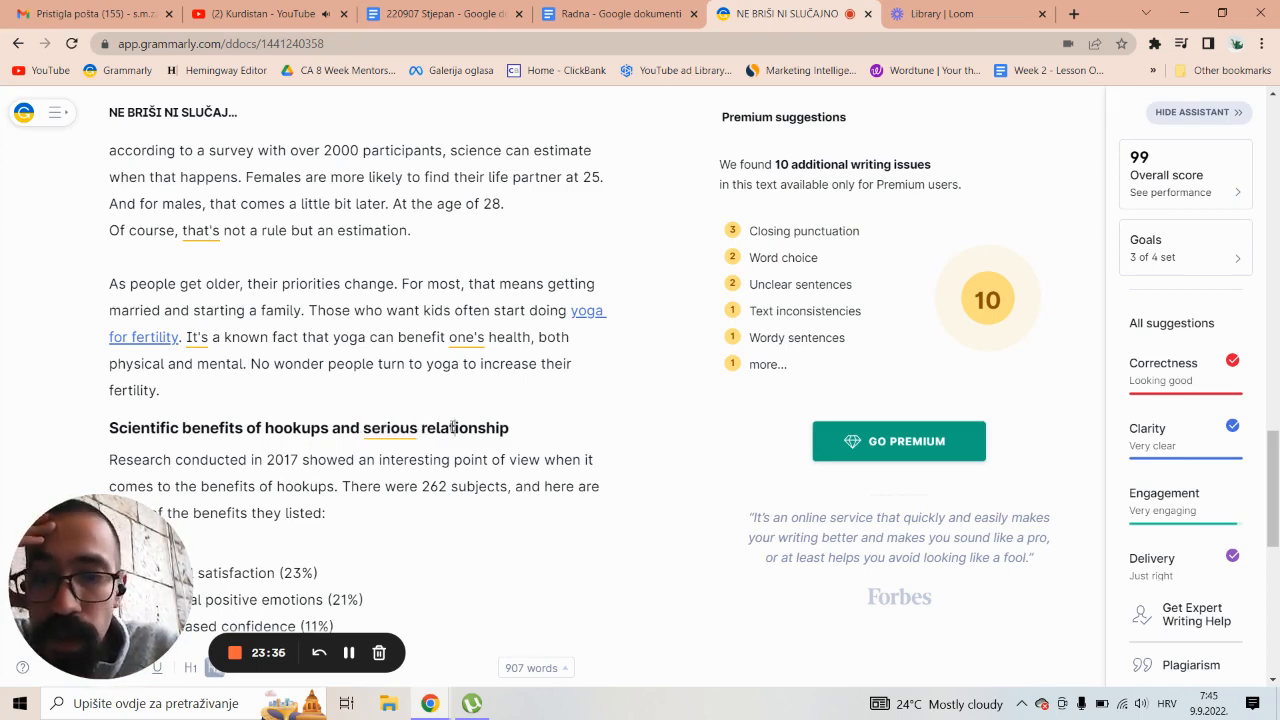
{"action": "double_click", "coordinate": [394, 427]}
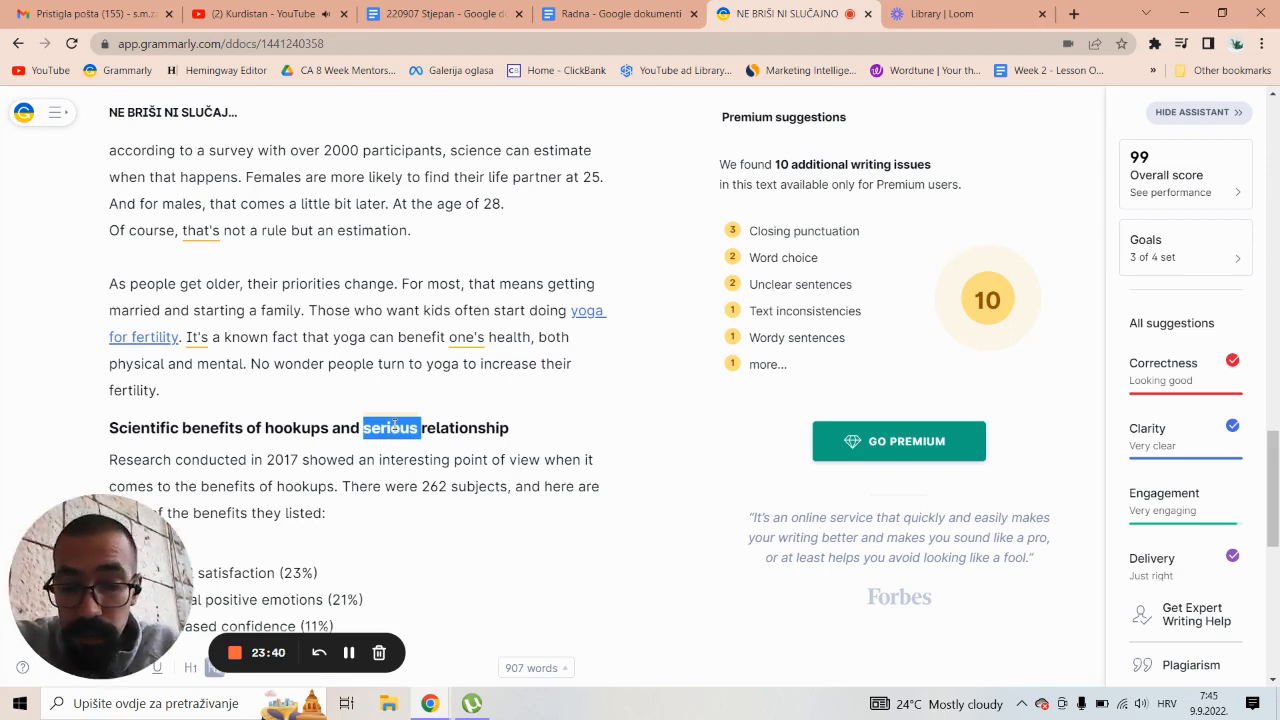
{"action": "type", "text": "long-t"}
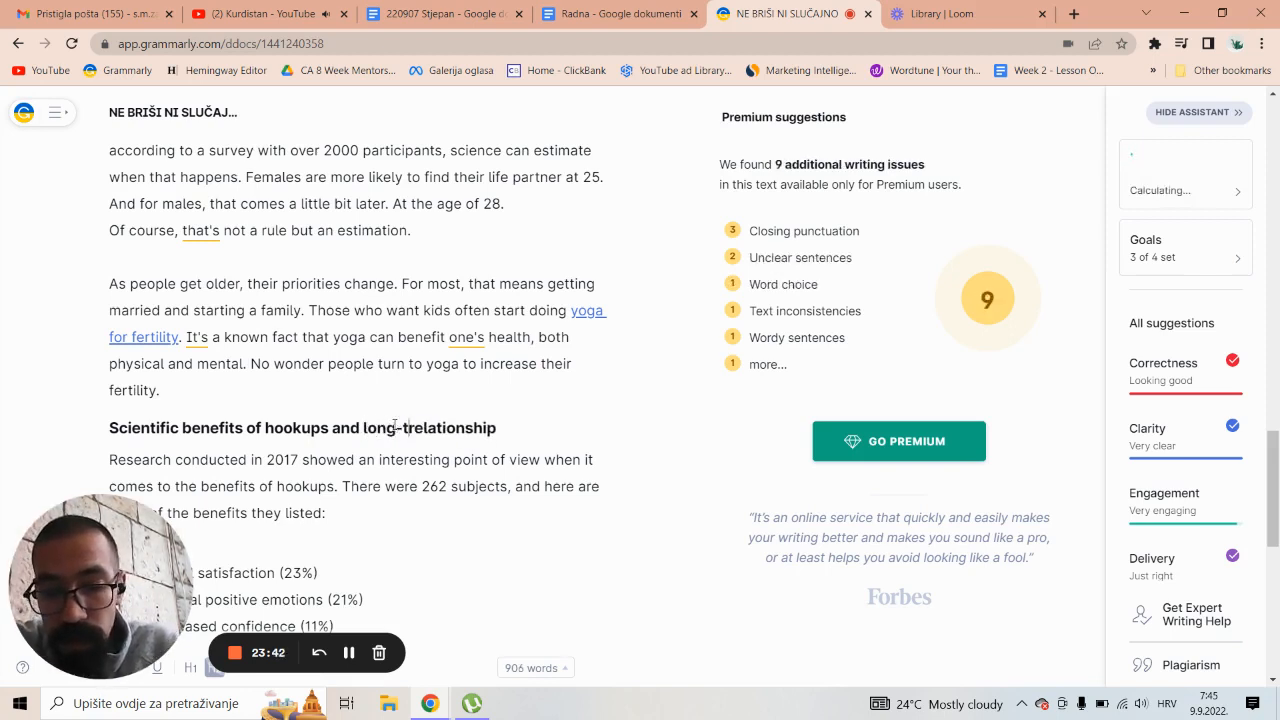
{"action": "type", "text": "erm"}
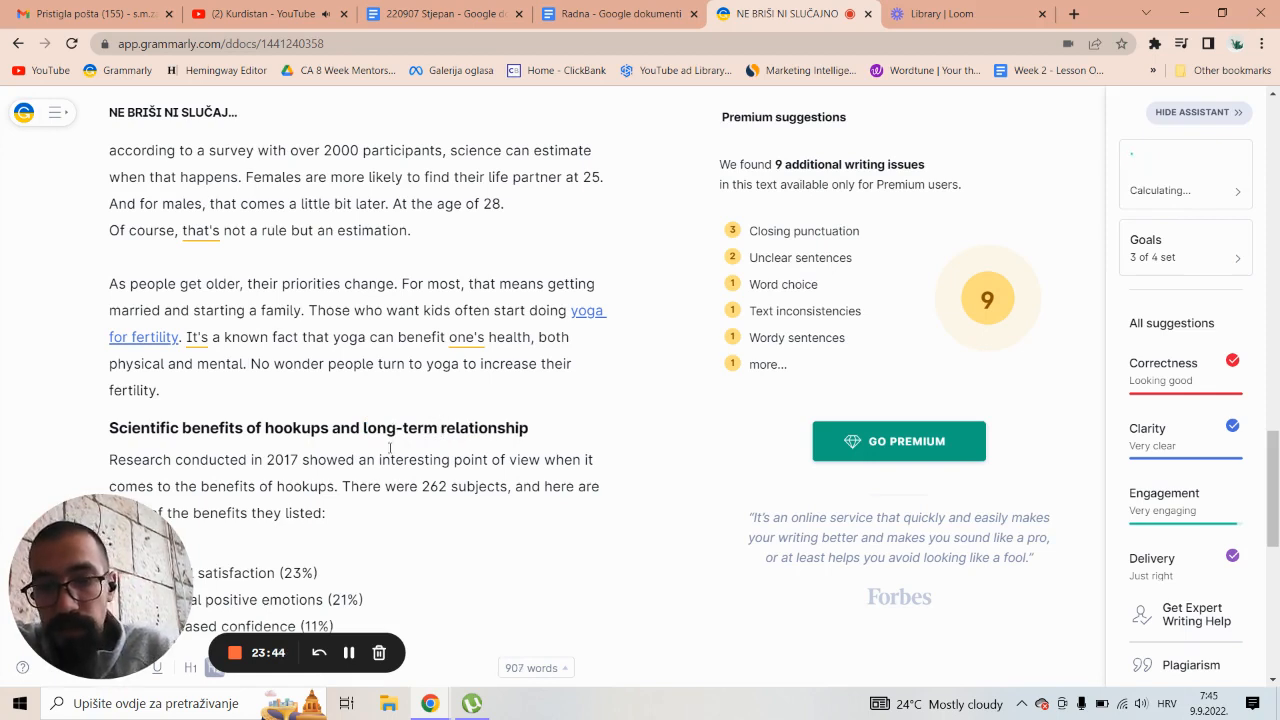
{"action": "left_click", "coordinate": [377, 521]}
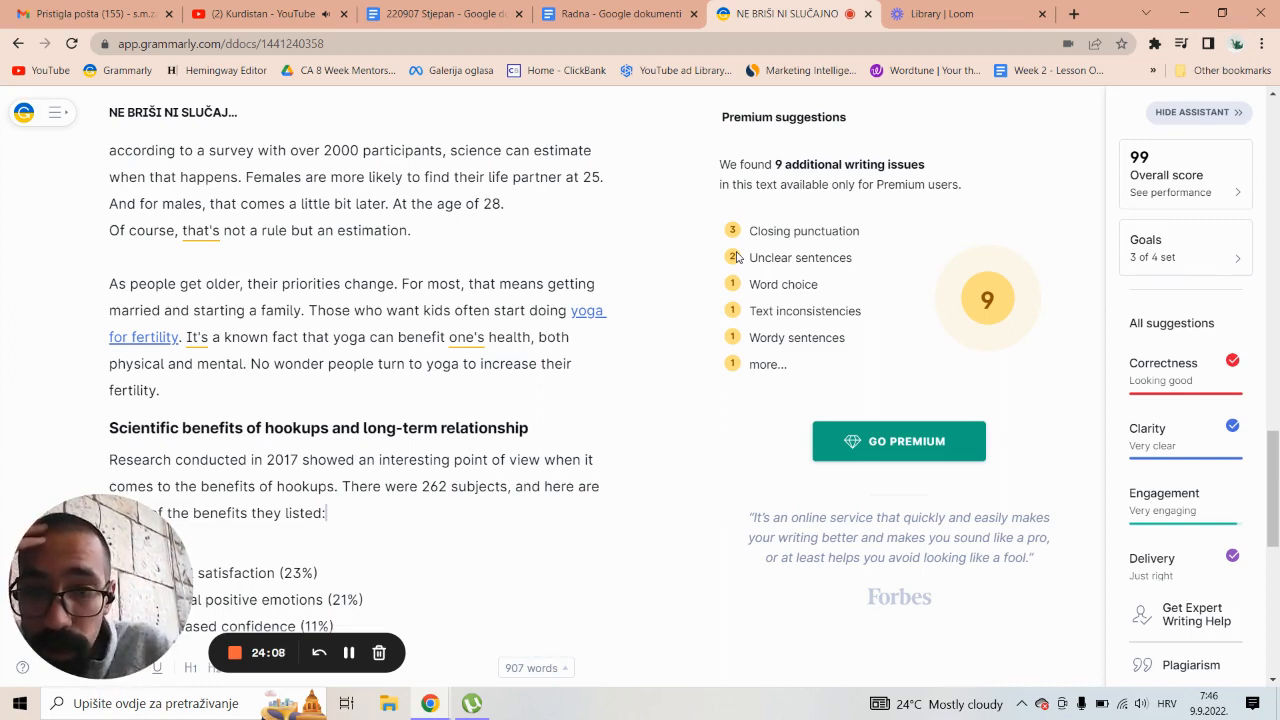
Delete the closing lines from "I'll take a screen of this" through "ace in my pocket", so the article ends with "people.".
{"action": "left_click_drag", "start_coordinate": [716, 252], "coordinate": [834, 397]}
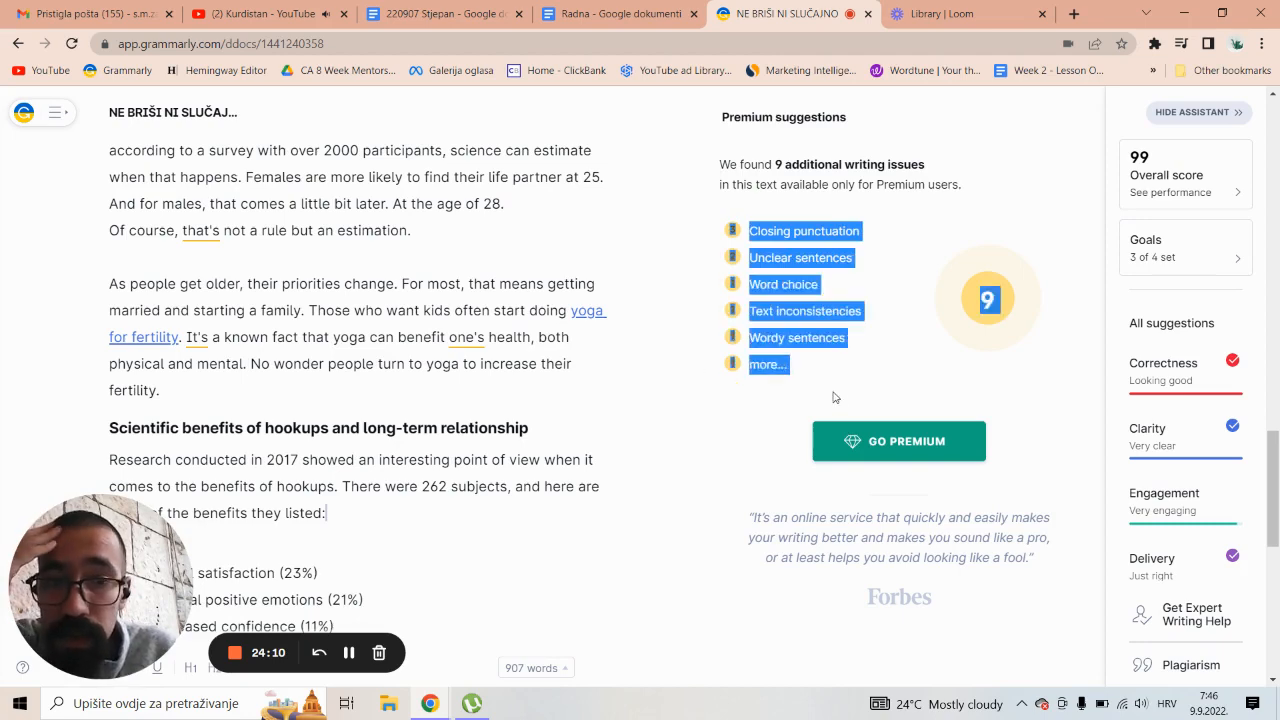
{"action": "left_click", "coordinate": [838, 399]}
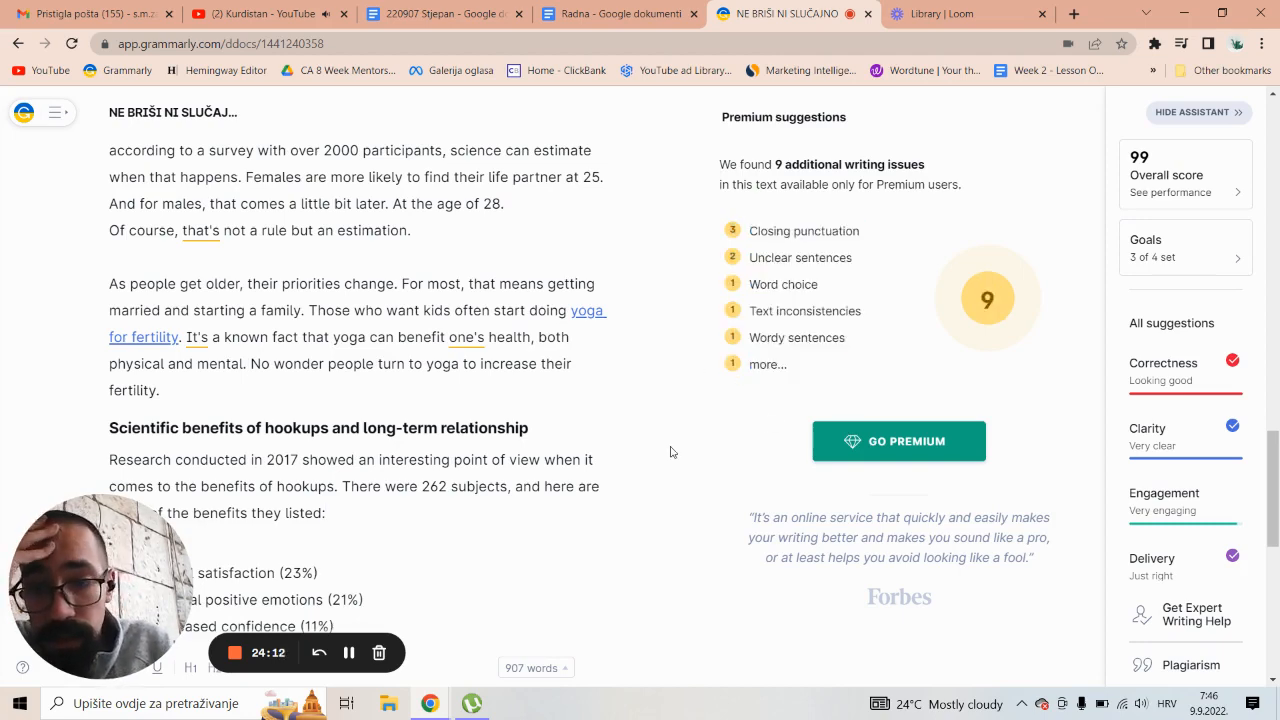
{"action": "scroll", "coordinate": [671, 452], "scroll_direction": "down", "scroll_amount": 3}
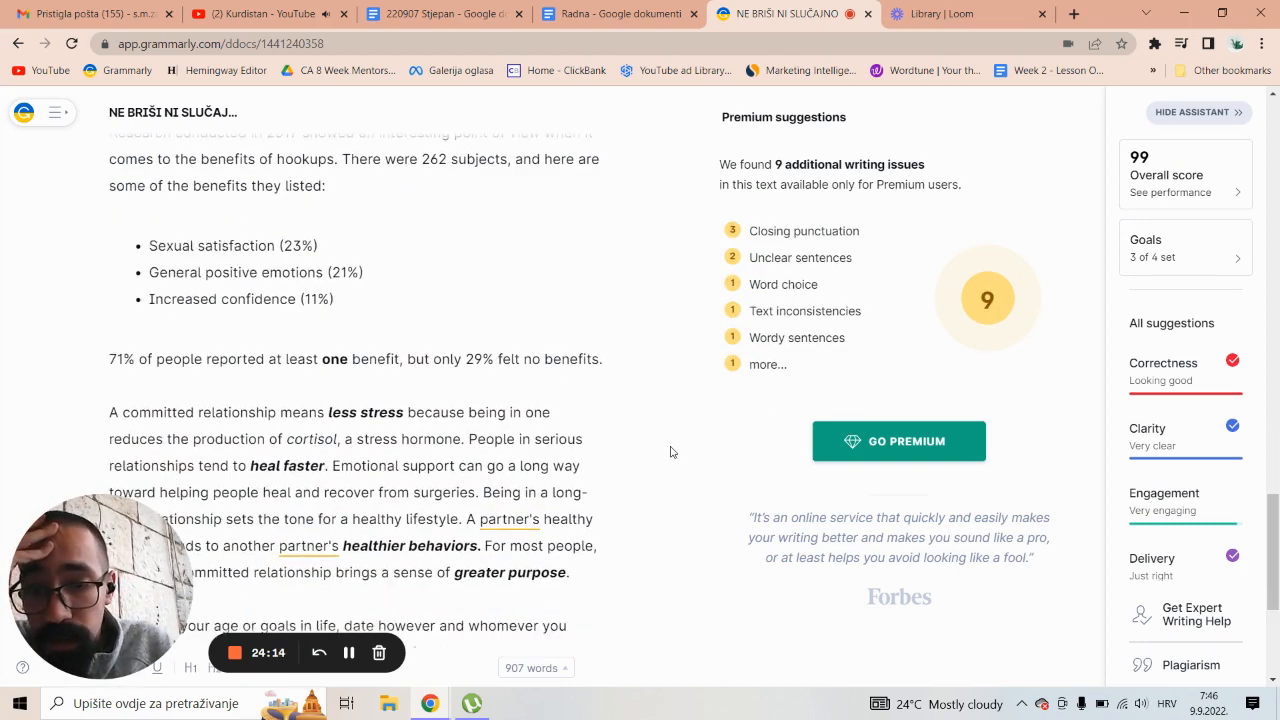
{"action": "scroll", "coordinate": [671, 452], "scroll_direction": "down", "scroll_amount": 1}
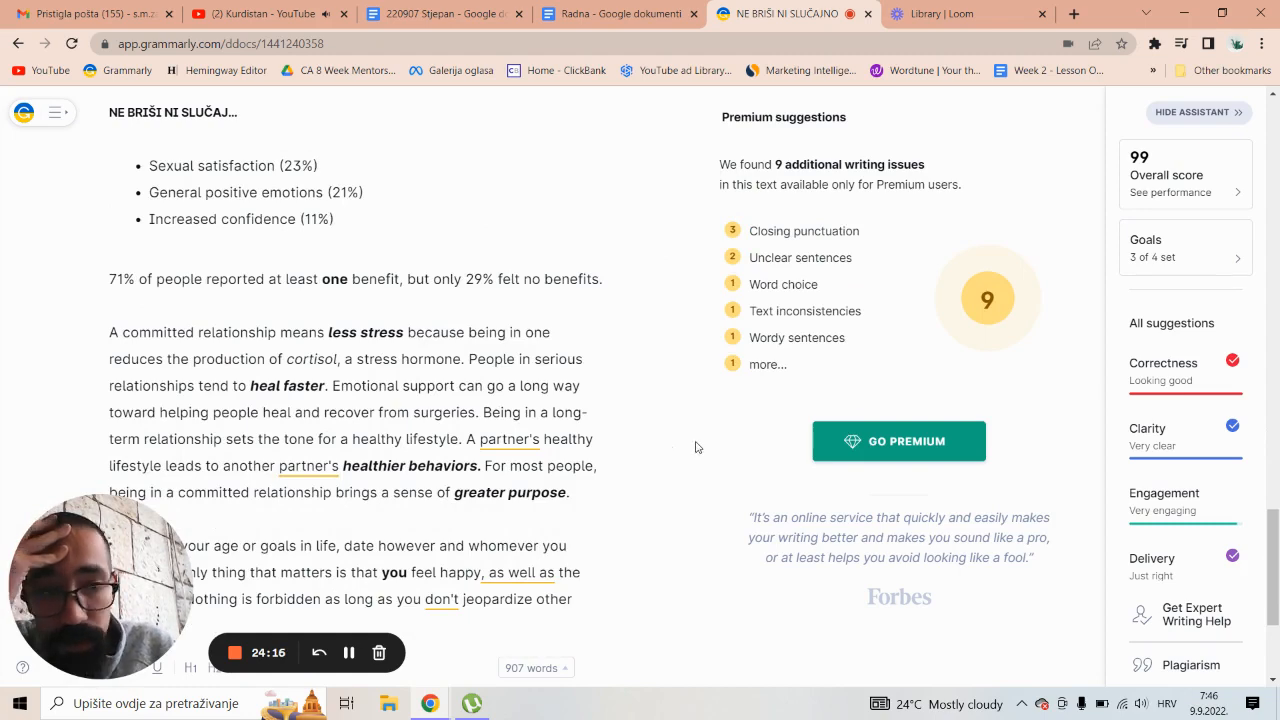
{"action": "left_click_drag", "start_coordinate": [1275, 564], "coordinate": [1278, 624]}
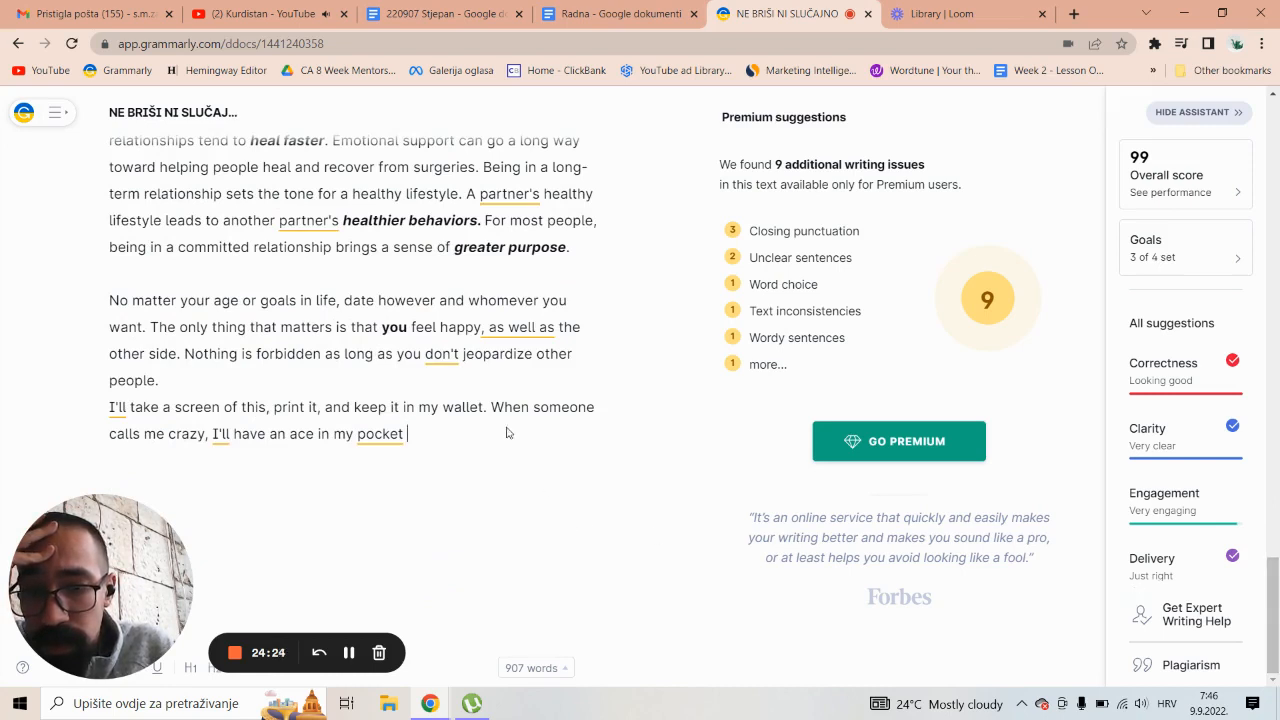
{"action": "left_click_drag", "start_coordinate": [420, 441], "coordinate": [82, 408]}
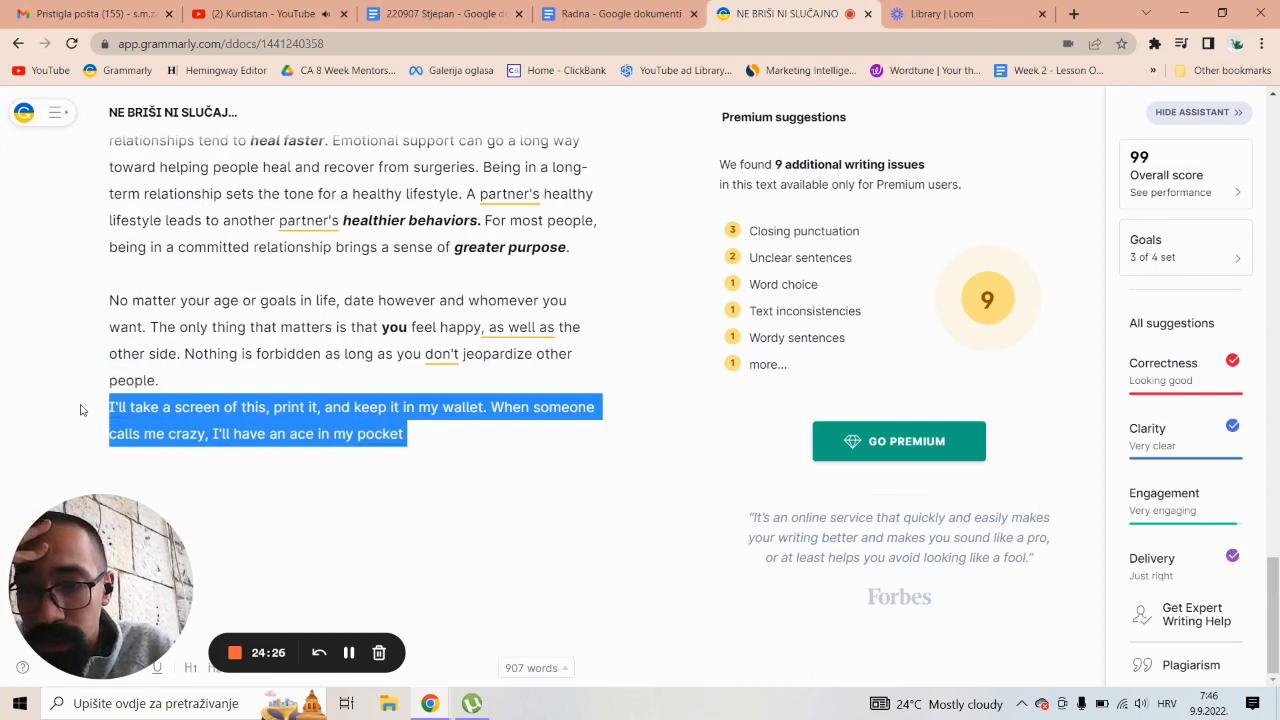
{"action": "key", "text": "BackSpace"}
{"action": "key", "text": "BackSpace"}
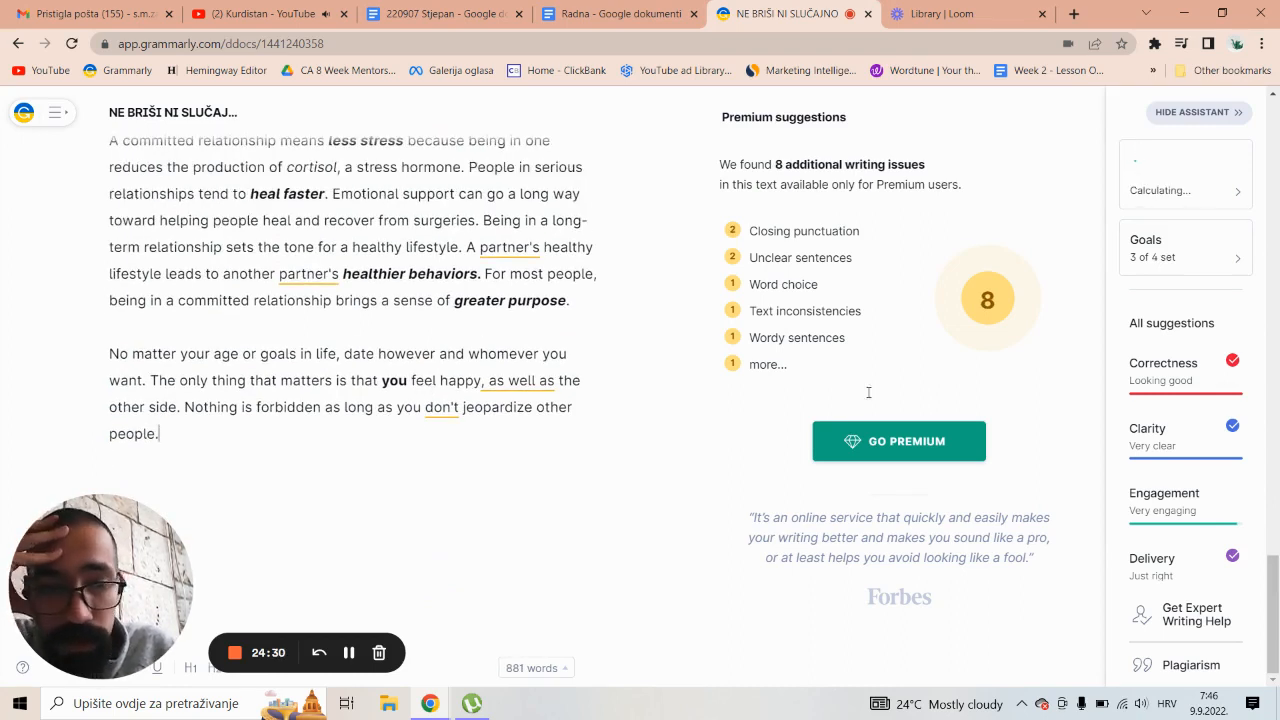
Cut ", as well as the other side" from the final paragraph and end the sentence with a period after "happy".
{"action": "mouse_move", "coordinate": [1273, 630]}
{"action": "left_mouse_down"}
{"action": "mouse_move", "coordinate": [1276, 550]}
{"action": "mouse_move", "coordinate": [1277, 628]}
{"action": "left_mouse_up"}
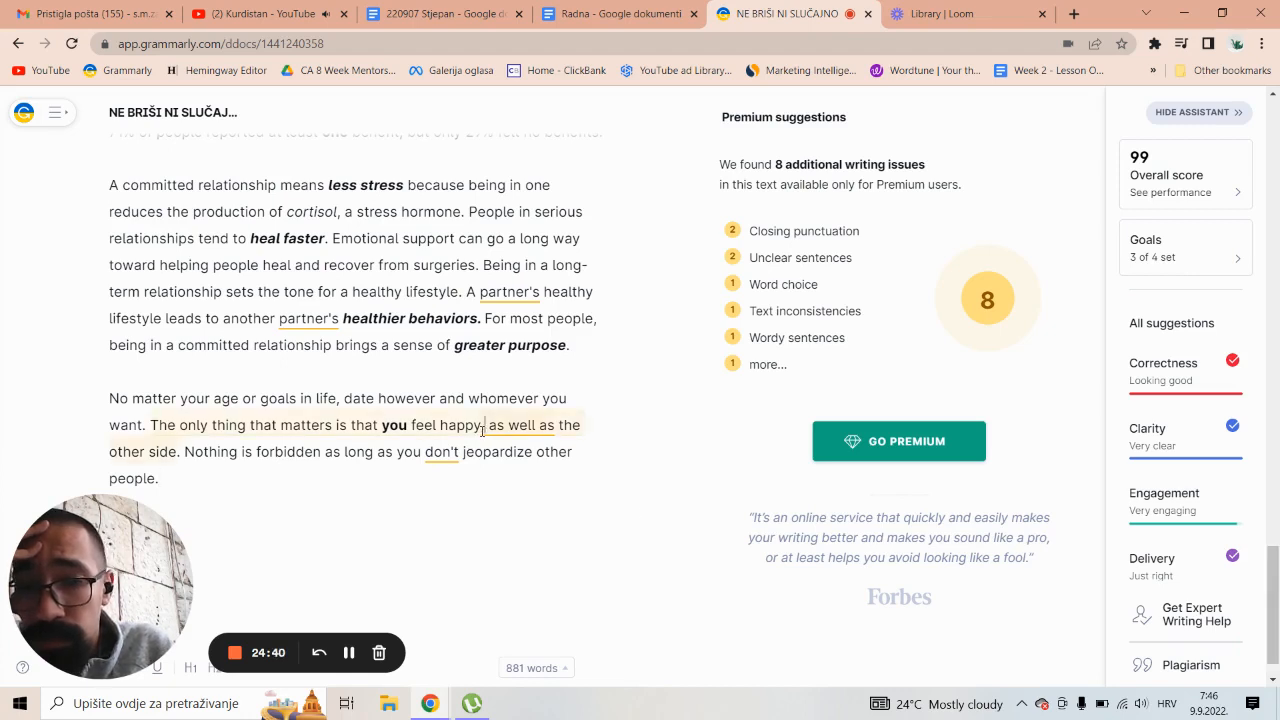
{"action": "left_click_drag", "start_coordinate": [482, 425], "coordinate": [177, 452]}
{"action": "key", "text": "BackSpace"}
{"action": "type", "text": "."}
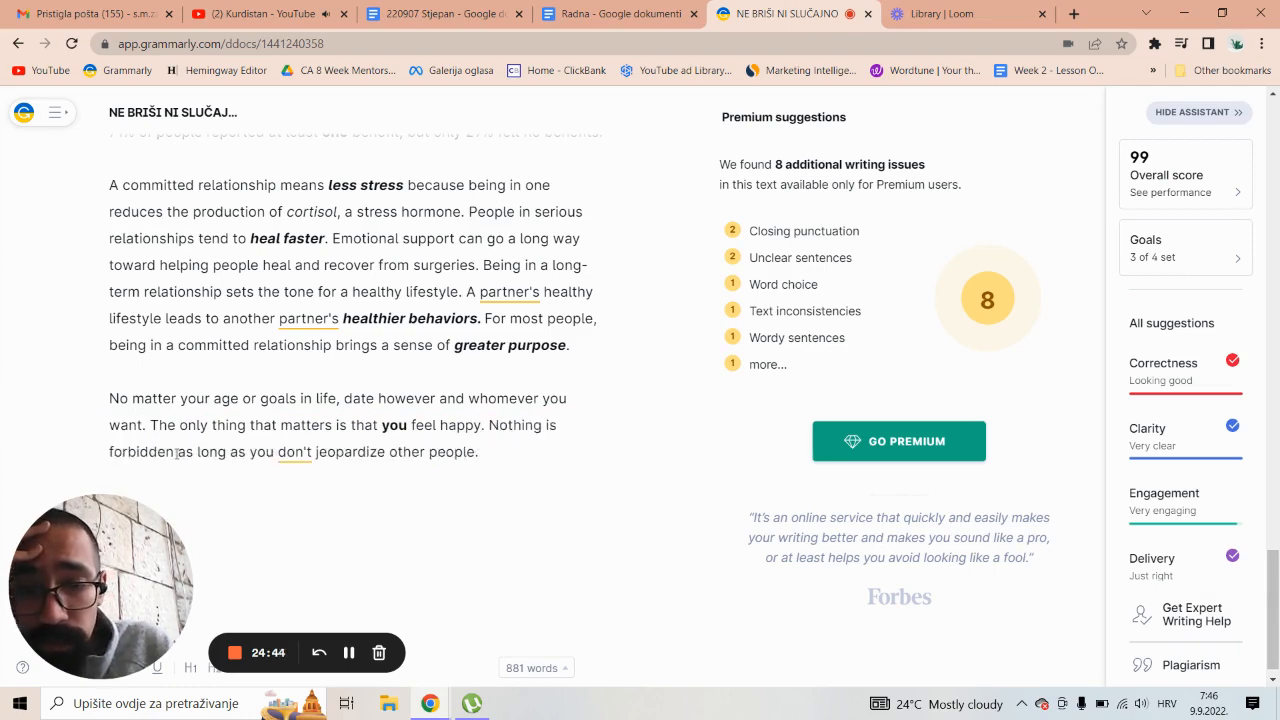
{"action": "key", "text": "Up"}
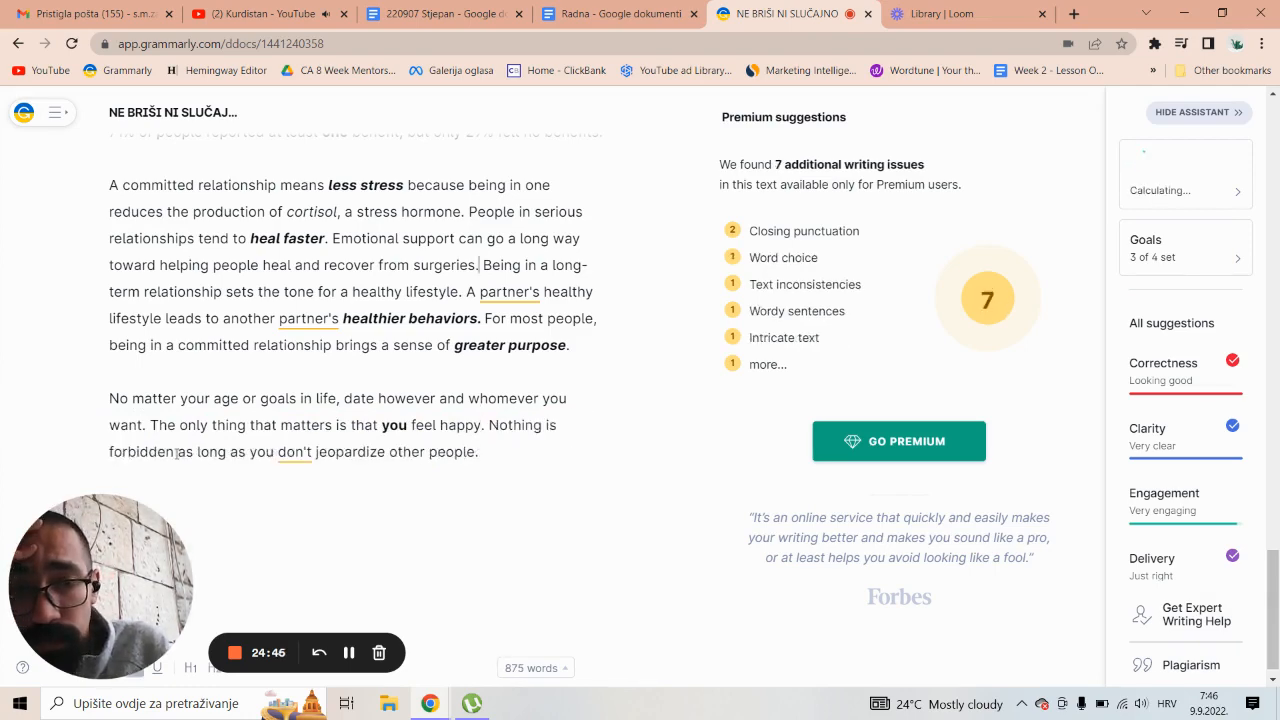
Try a closing period on the heading "It depends on goals and age", and remove it again.
{"action": "scroll", "coordinate": [177, 452], "scroll_direction": "up", "scroll_amount": 2}
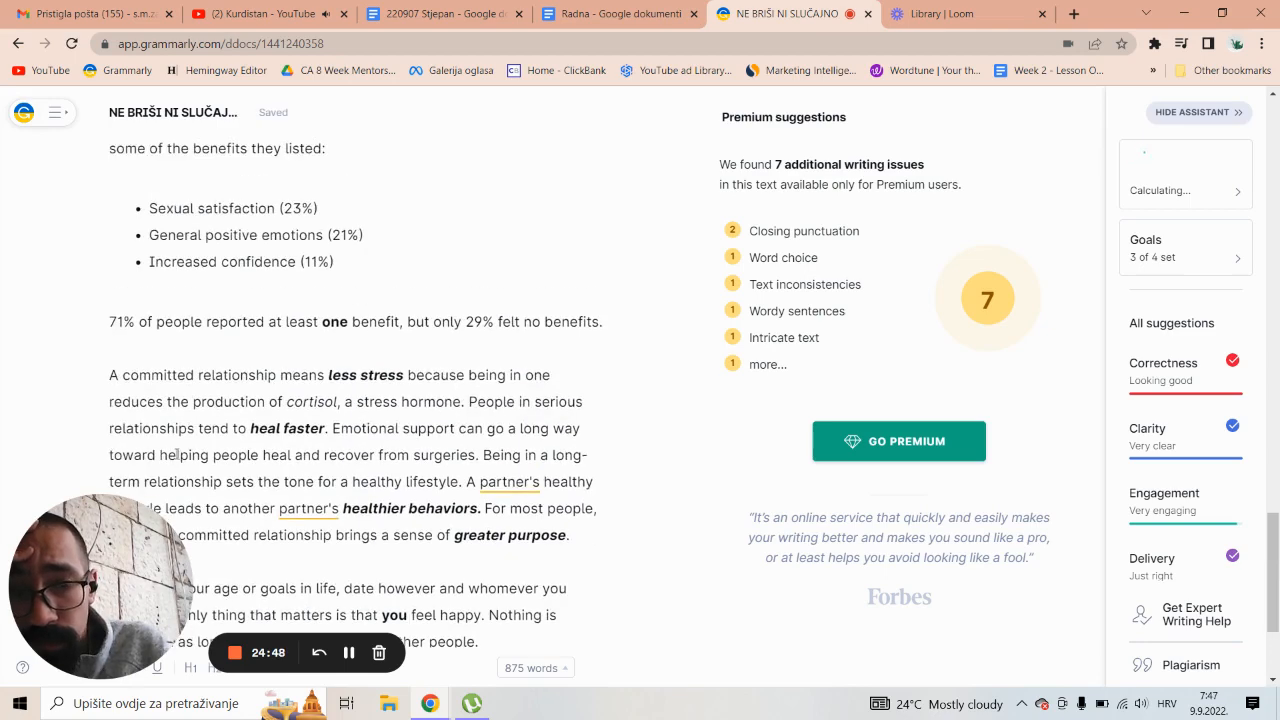
{"action": "scroll", "coordinate": [177, 454], "scroll_direction": "up", "scroll_amount": 4}
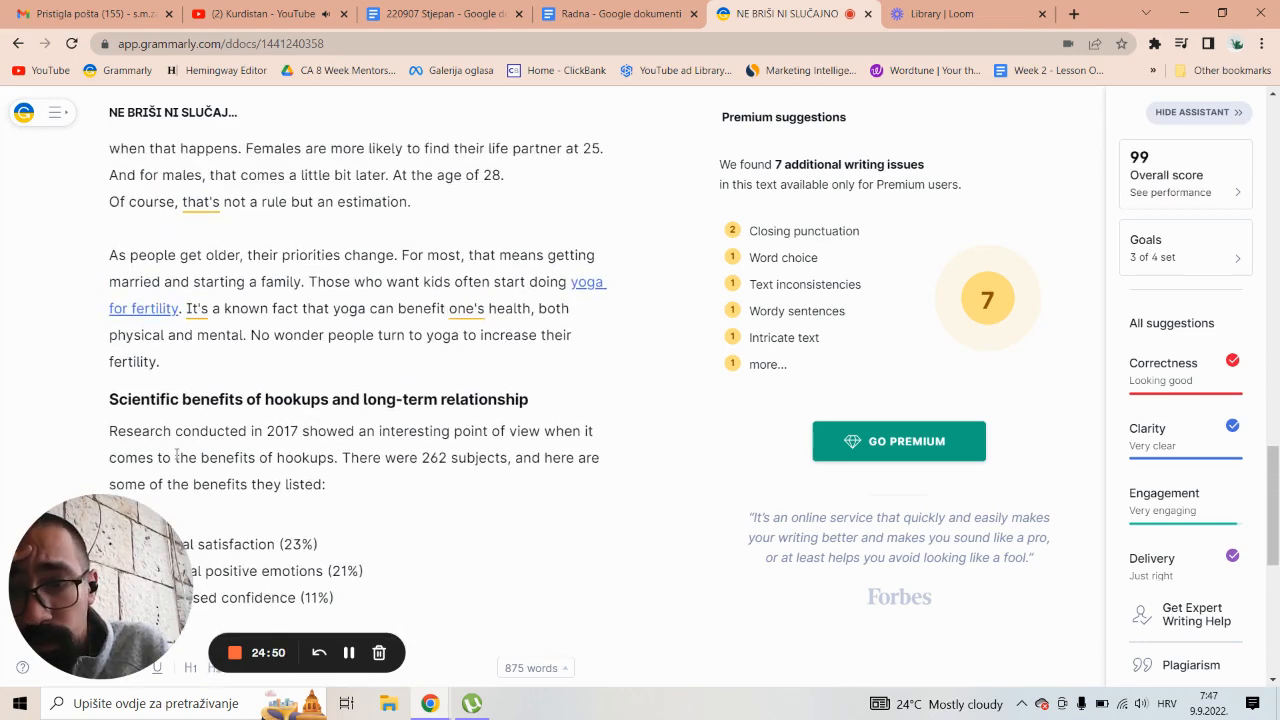
{"action": "scroll", "coordinate": [177, 454], "scroll_direction": "up", "scroll_amount": 4}
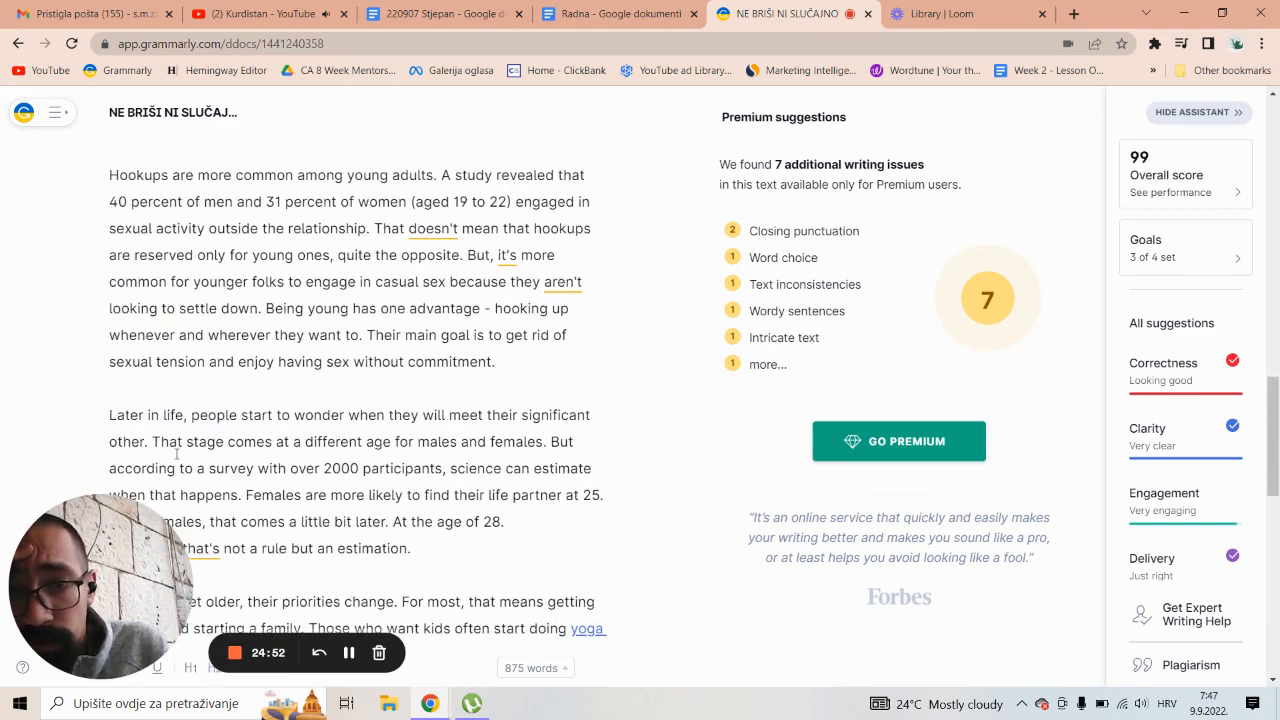
{"action": "scroll", "coordinate": [177, 454], "scroll_direction": "up", "scroll_amount": 2}
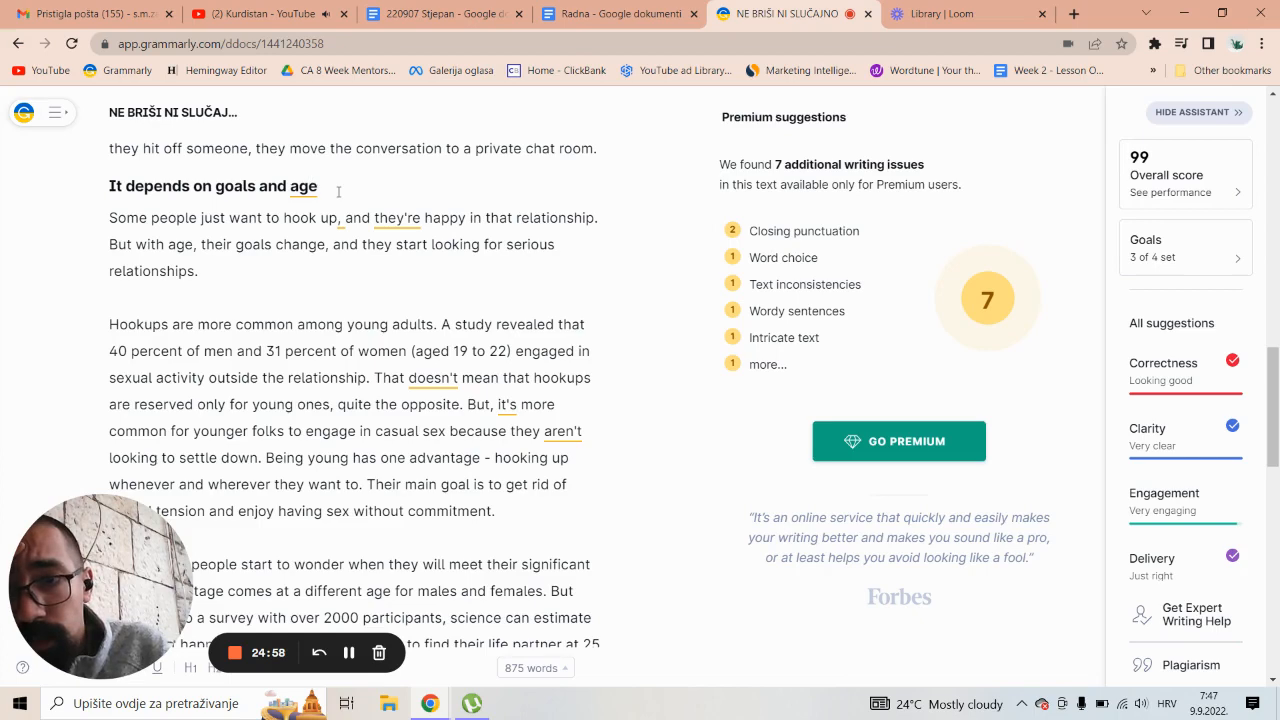
{"action": "type", "text": "."}
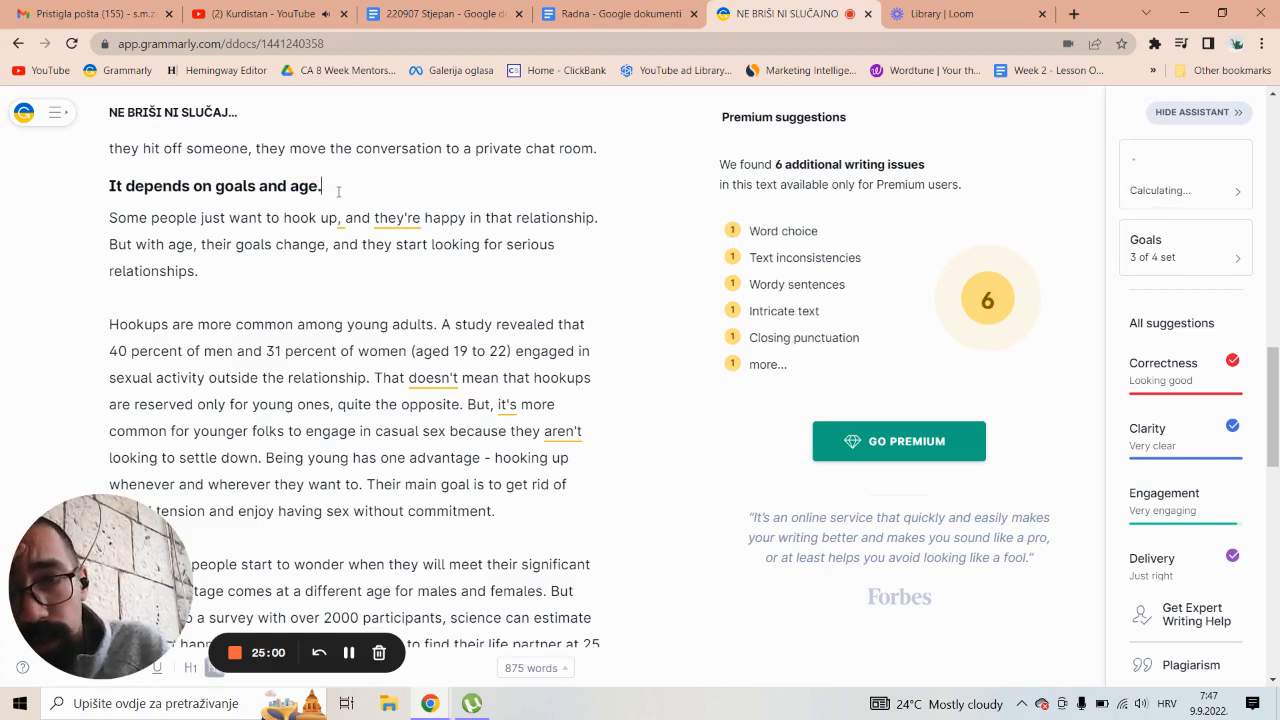
{"action": "key", "text": "BackSpace"}
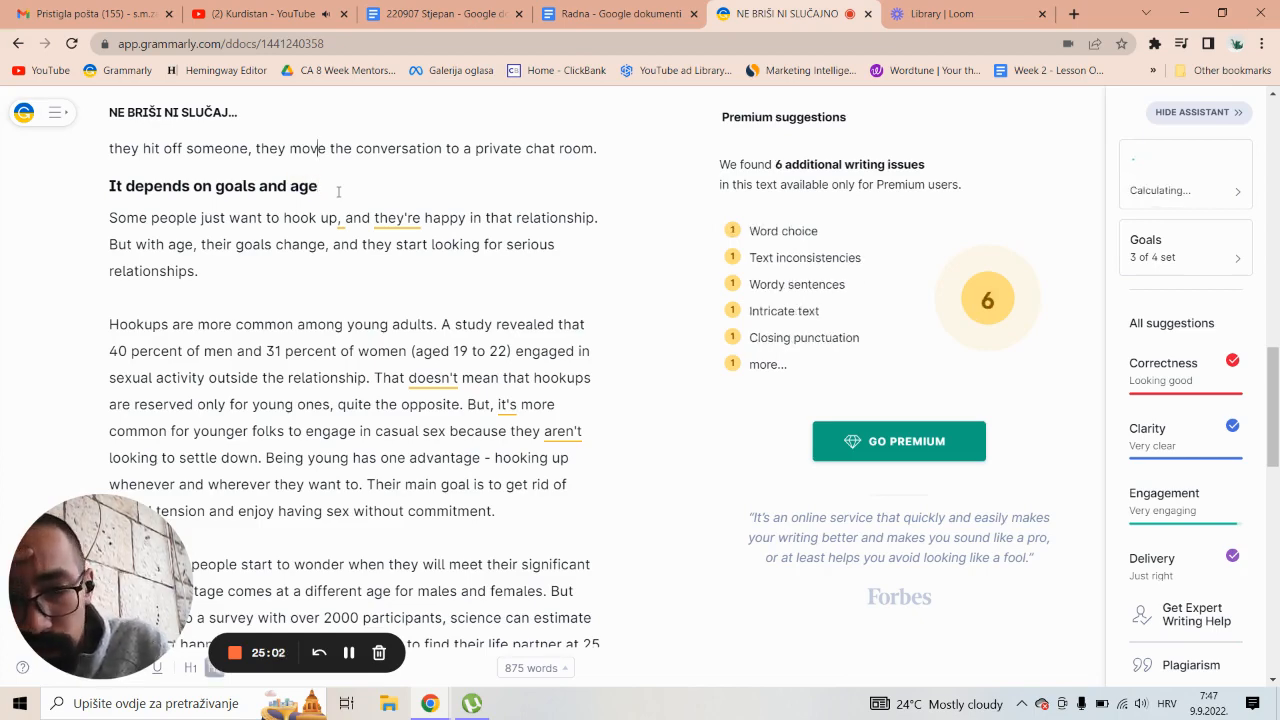
Add a closing period to the heading "A dating site helps find a partner according to your goals".
{"action": "scroll", "coordinate": [338, 191], "scroll_direction": "up", "scroll_amount": 5}
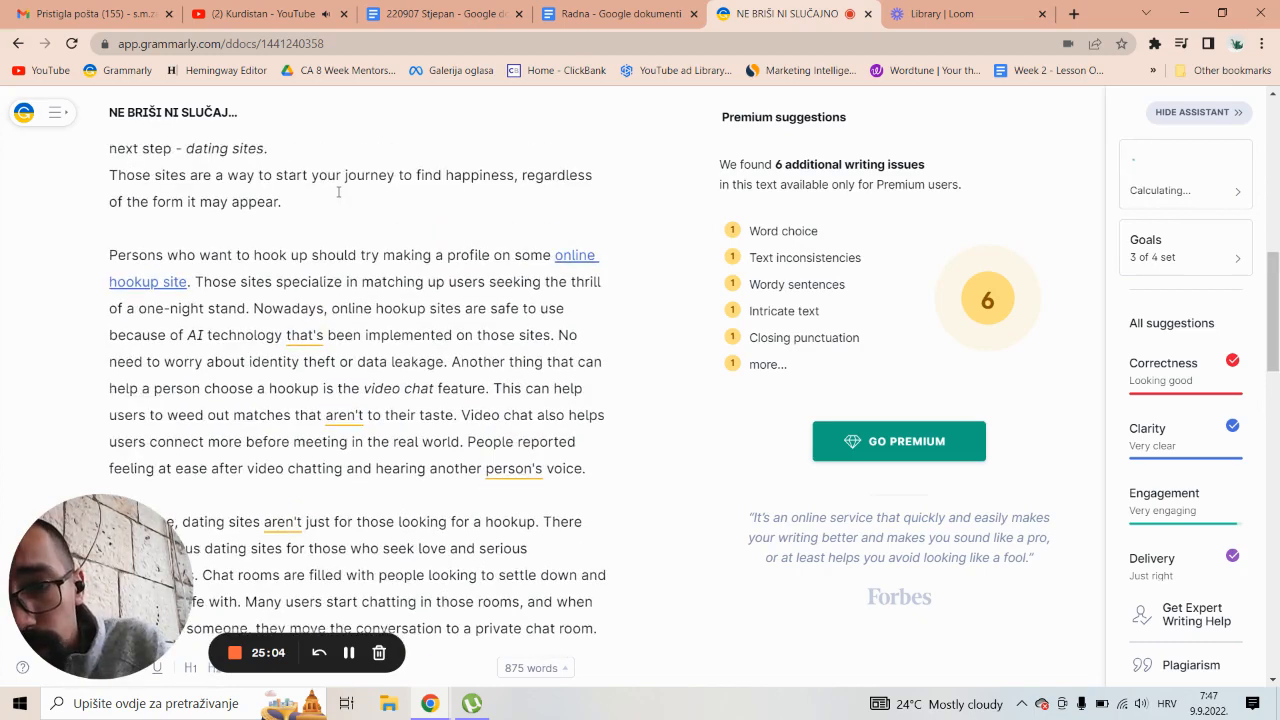
{"action": "scroll", "coordinate": [338, 191], "scroll_direction": "up", "scroll_amount": 3}
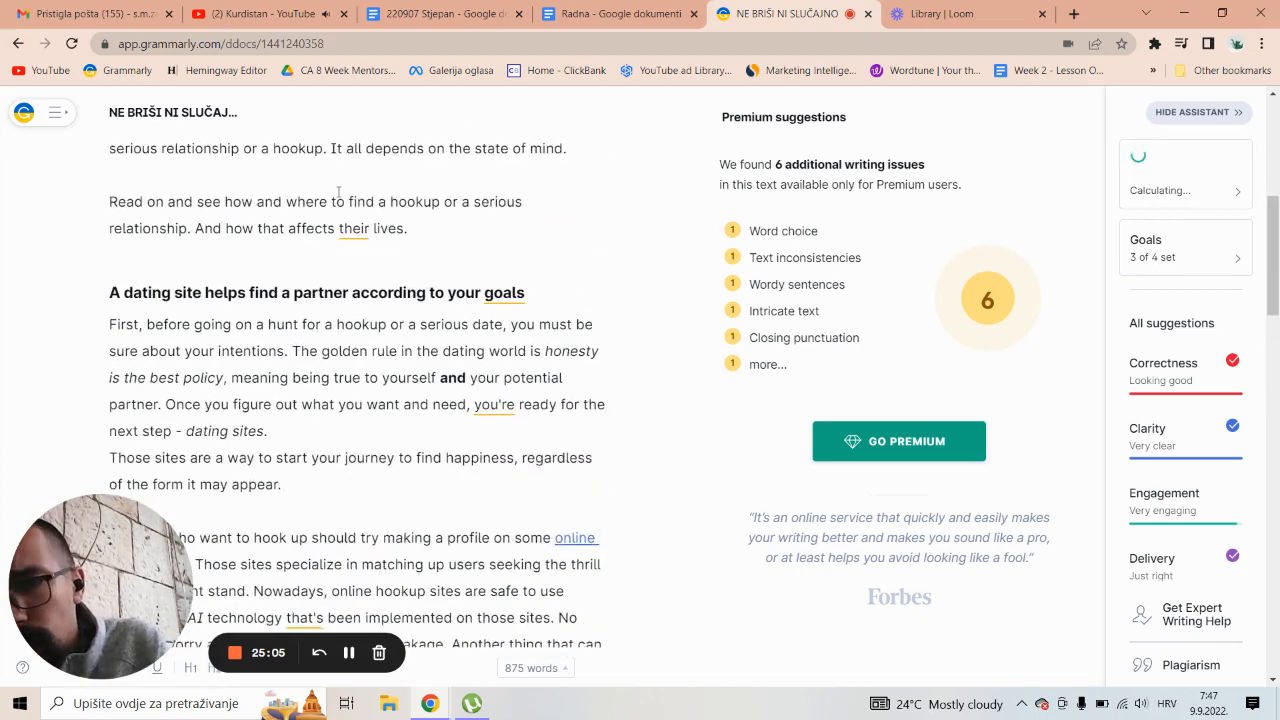
{"action": "left_click", "coordinate": [531, 315]}
{"action": "type", "text": "."}
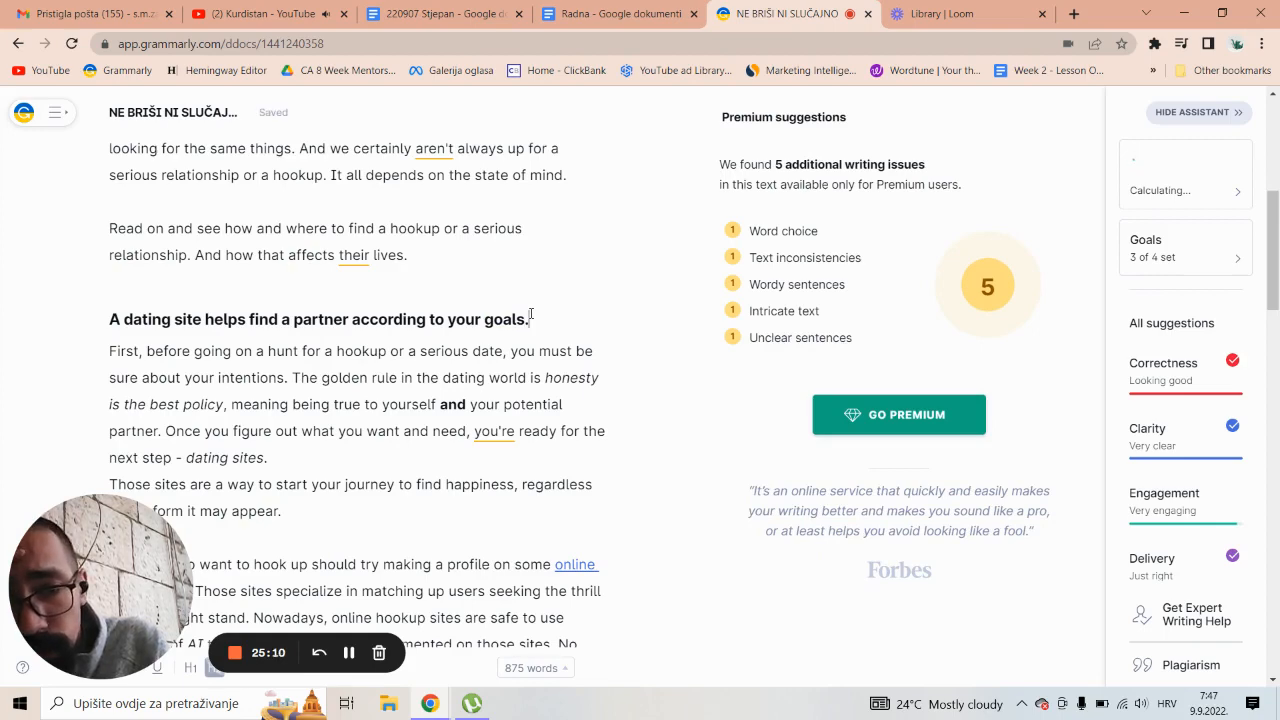
Replace "in that relationship" with "wth flings" in the first sentence under "It depends on goals and age", ending it with a period.
{"action": "scroll", "coordinate": [531, 315], "scroll_direction": "down", "scroll_amount": 3}
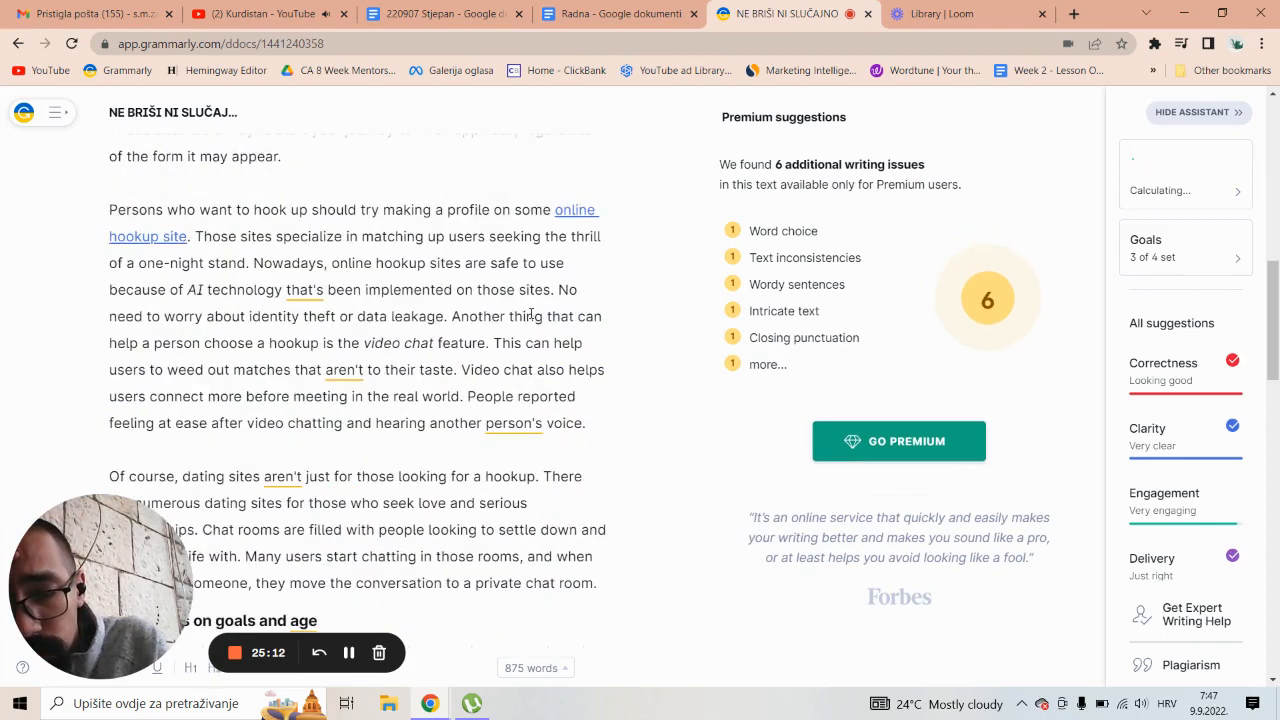
{"action": "scroll", "coordinate": [531, 315], "scroll_direction": "down", "scroll_amount": 1}
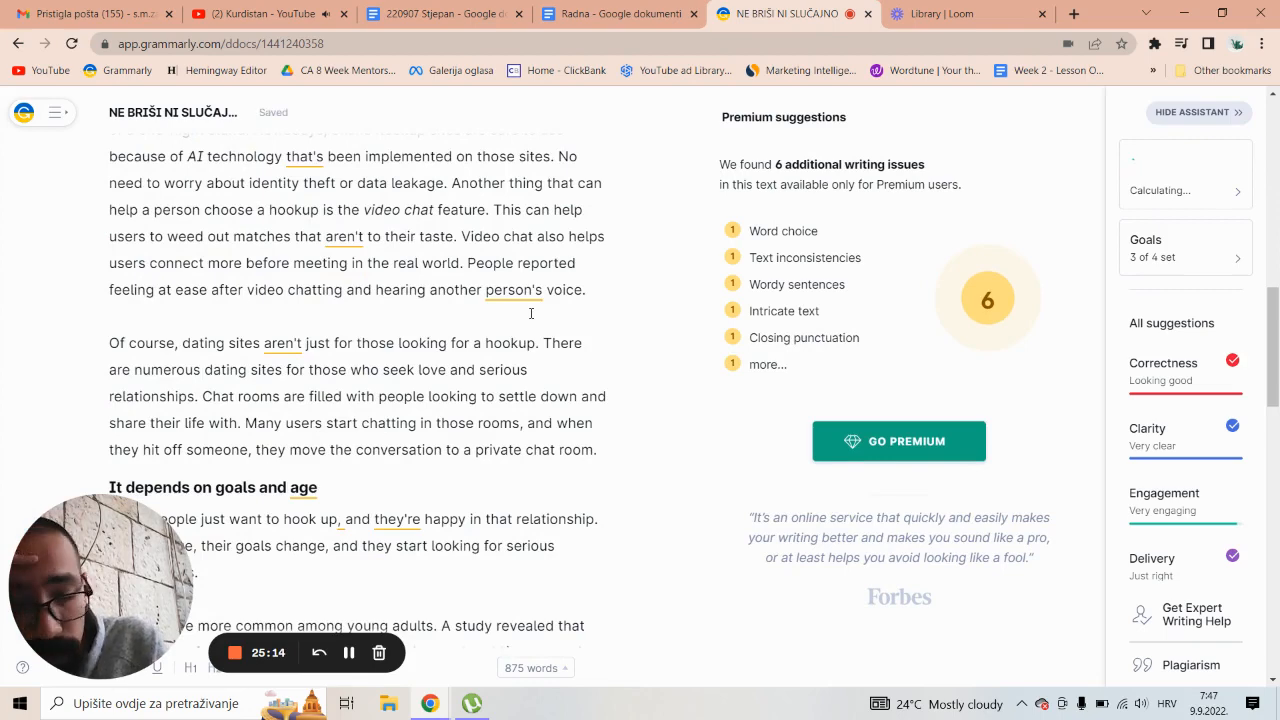
{"action": "scroll", "coordinate": [531, 313], "scroll_direction": "down", "scroll_amount": 1}
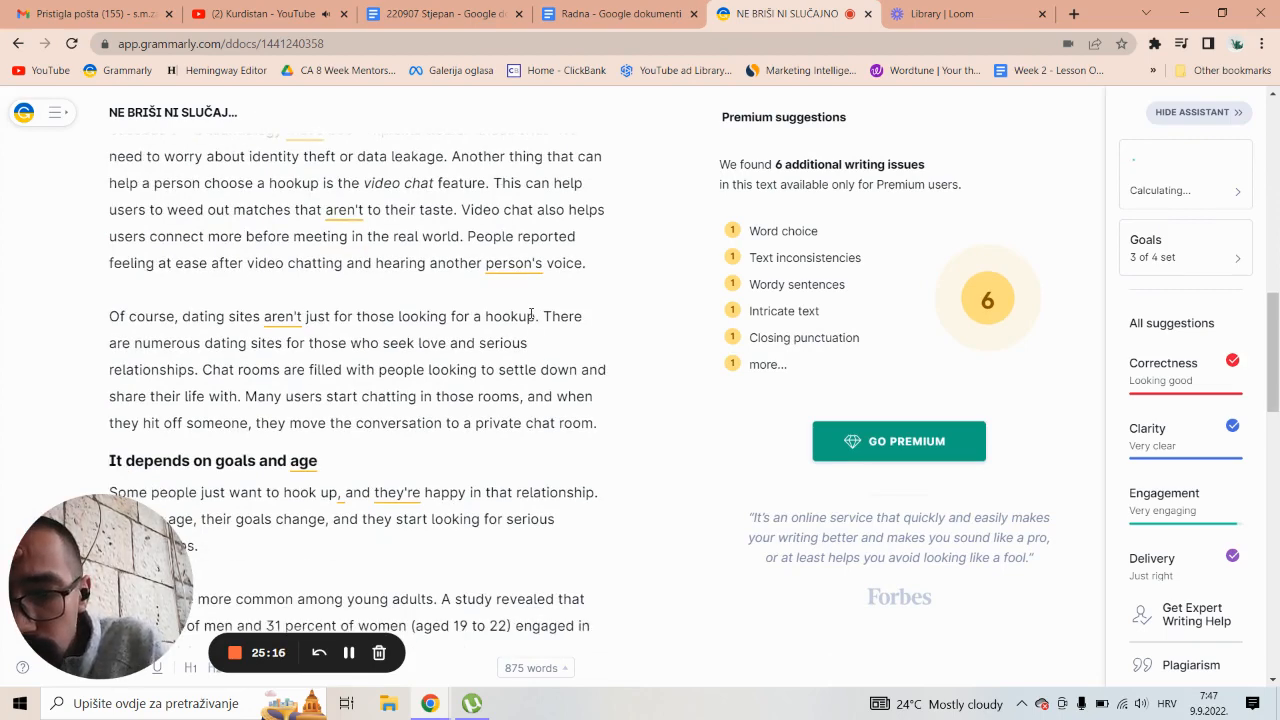
{"action": "scroll", "coordinate": [531, 315], "scroll_direction": "down", "scroll_amount": 1}
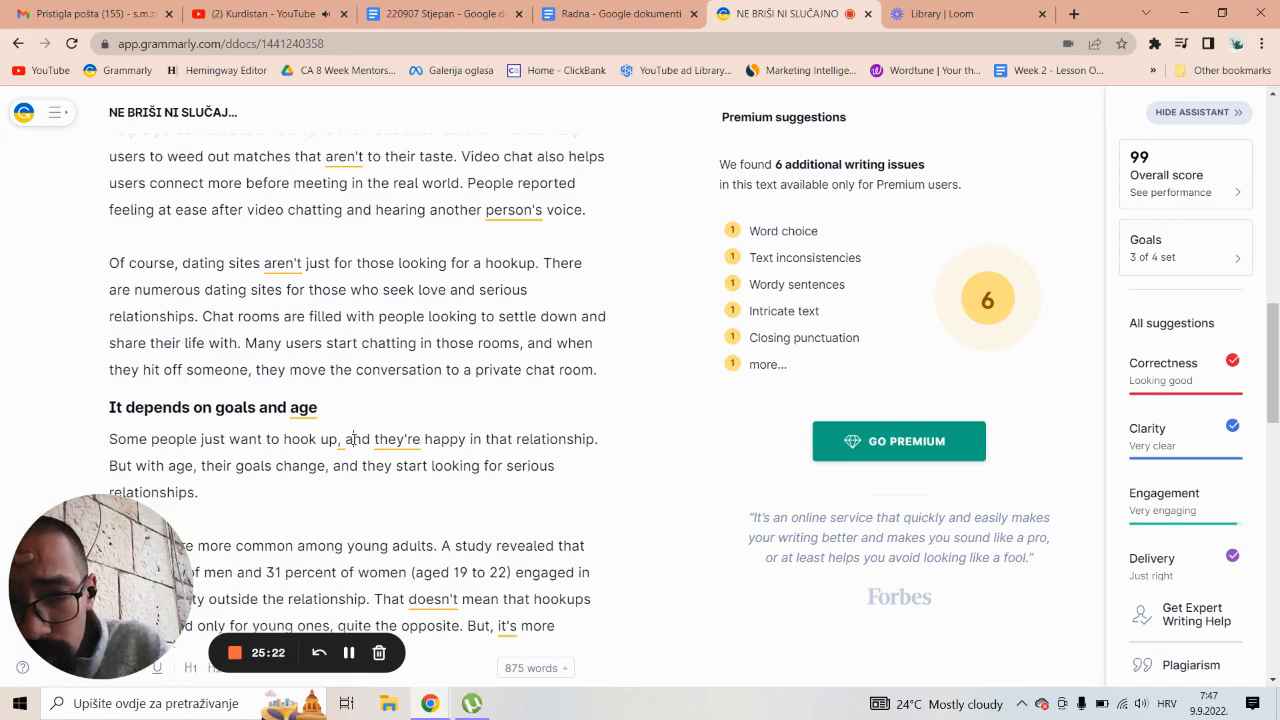
{"action": "double_click", "coordinate": [391, 440]}
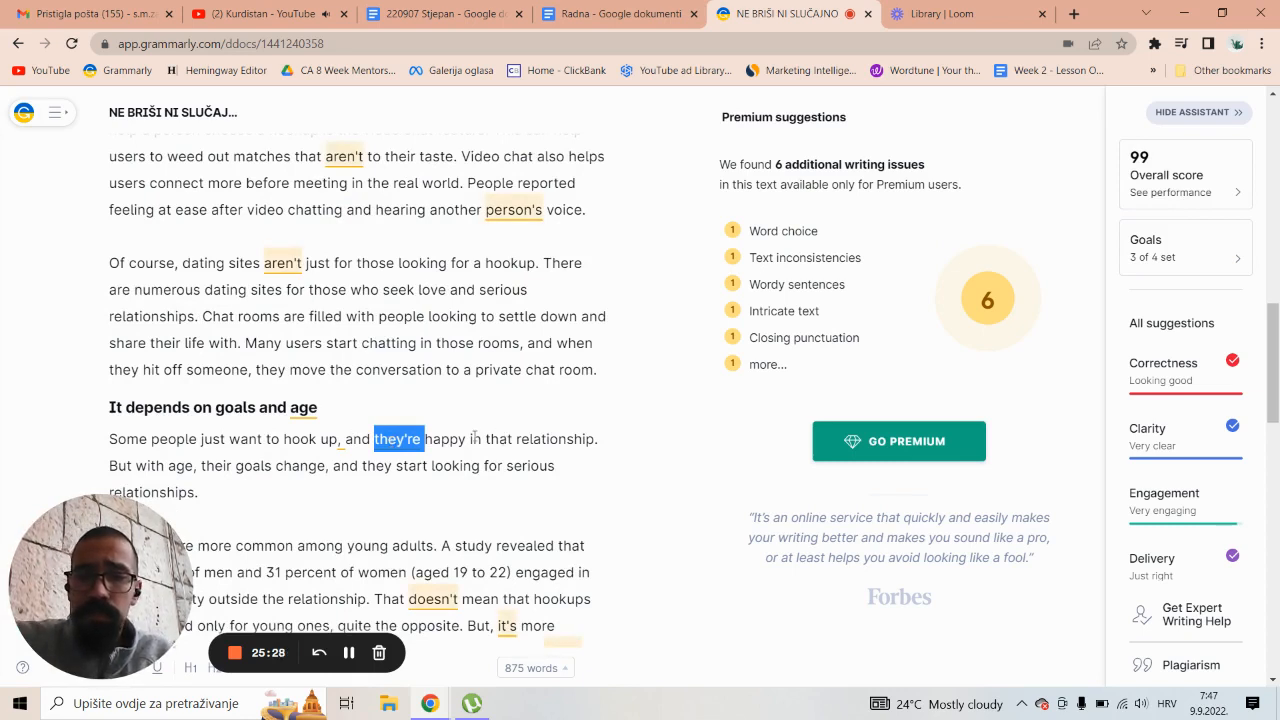
{"action": "double_click", "coordinate": [477, 438]}
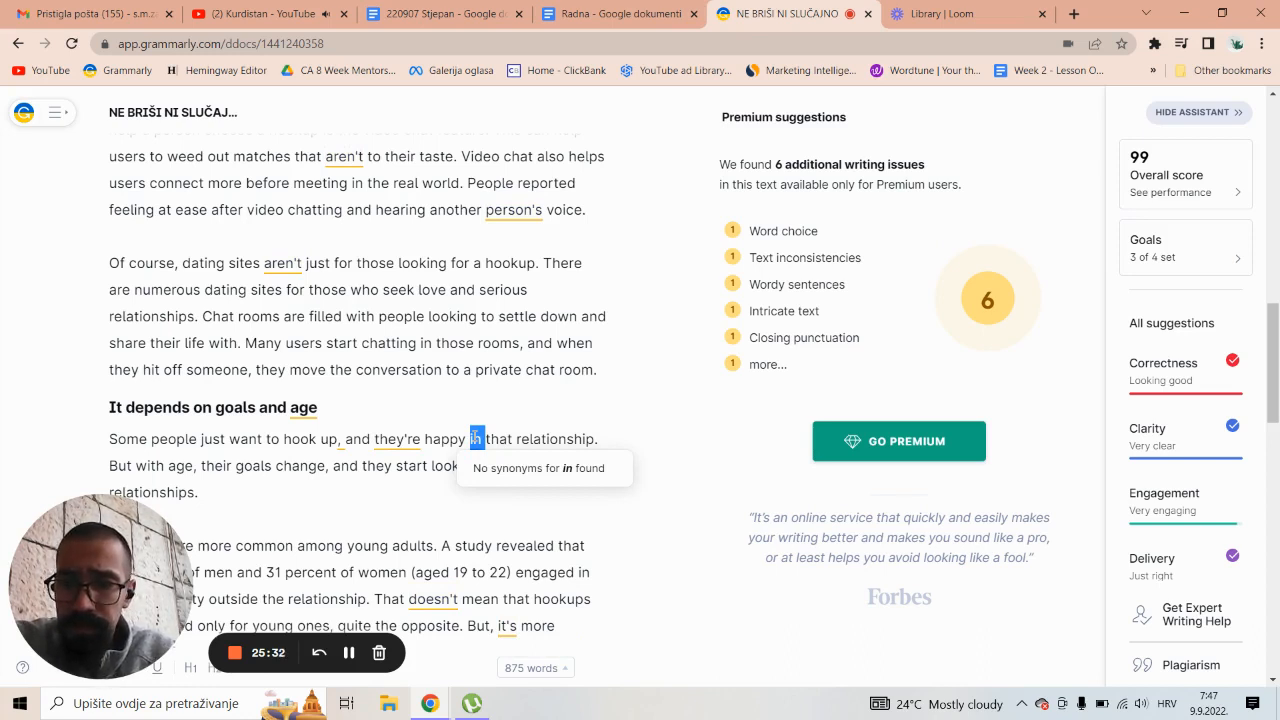
{"action": "type", "text": "with flings"}
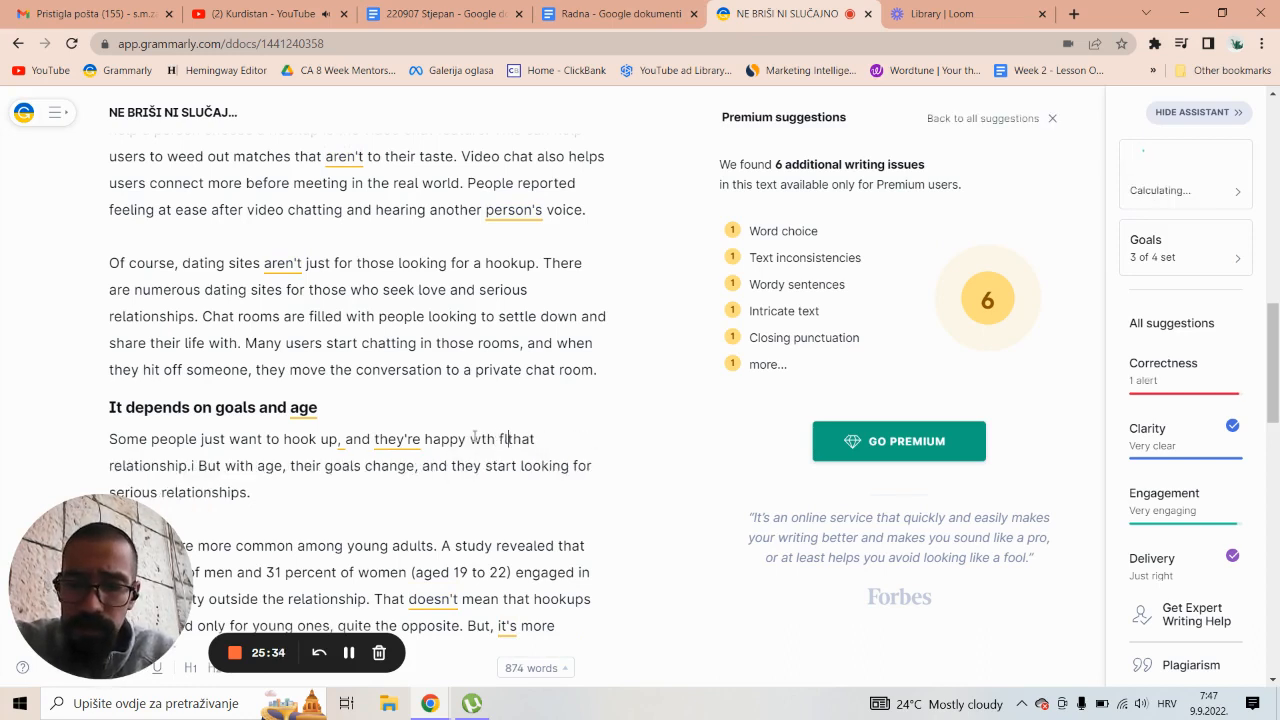
{"action": "key", "text": "Delete"}
{"action": "key", "text": "Delete"}
{"action": "key", "text": "Delete"}
{"action": "key", "text": "Delete"}
{"action": "key", "text": "Delete"}
{"action": "key", "text": "Delete"}
{"action": "key", "text": "Delete"}
{"action": "key", "text": "Delete"}
{"action": "key", "text": "Delete"}
{"action": "key", "text": "Delete"}
{"action": "key", "text": "Delete"}
{"action": "key", "text": "Delete"}
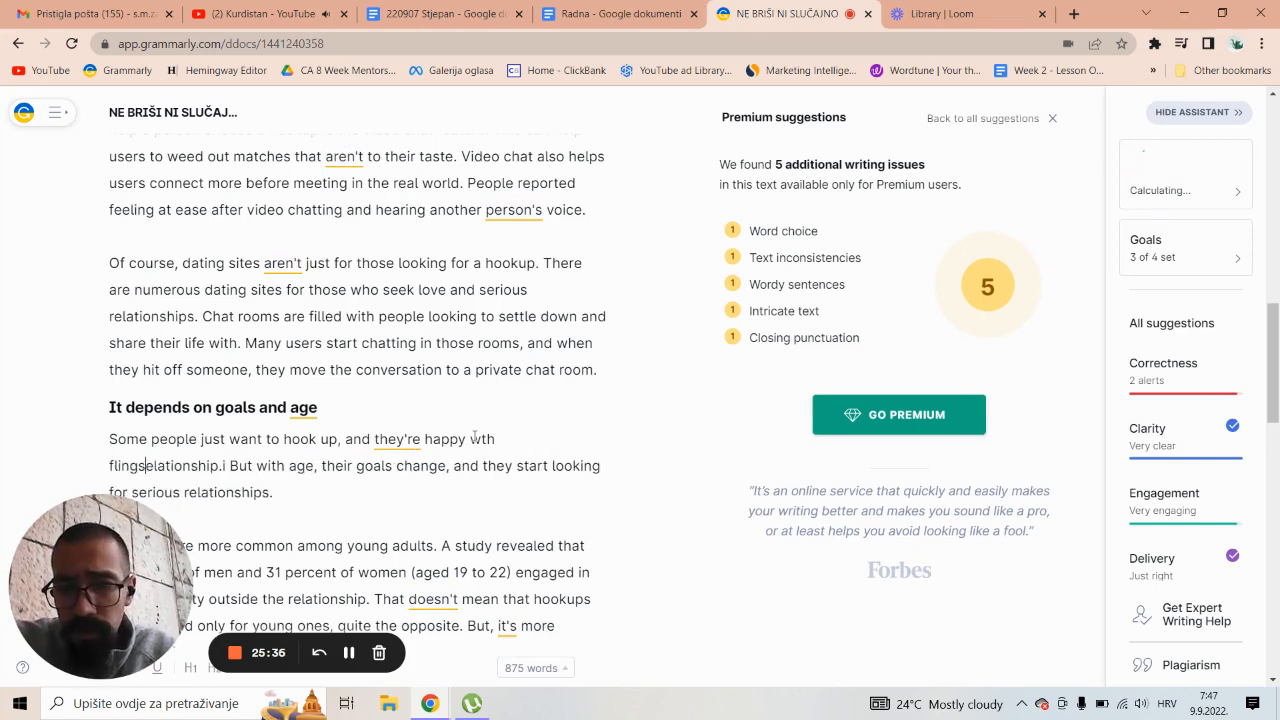
{"action": "key", "text": "Delete"}
{"action": "key", "text": "Delete"}
{"action": "key", "text": "Delete"}
{"action": "key", "text": "Delete"}
{"action": "key", "text": "Delete"}
{"action": "key", "text": "Delete"}
{"action": "key", "text": "Delete"}
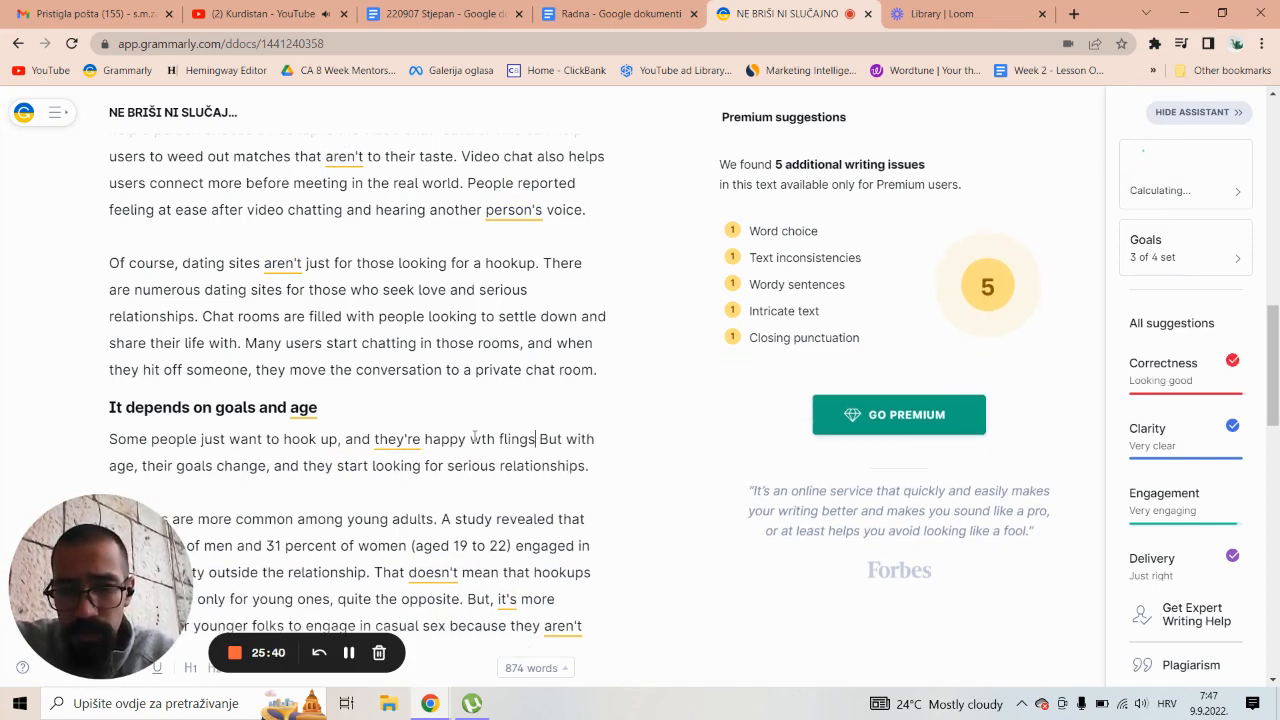
{"action": "type", "text": "."}
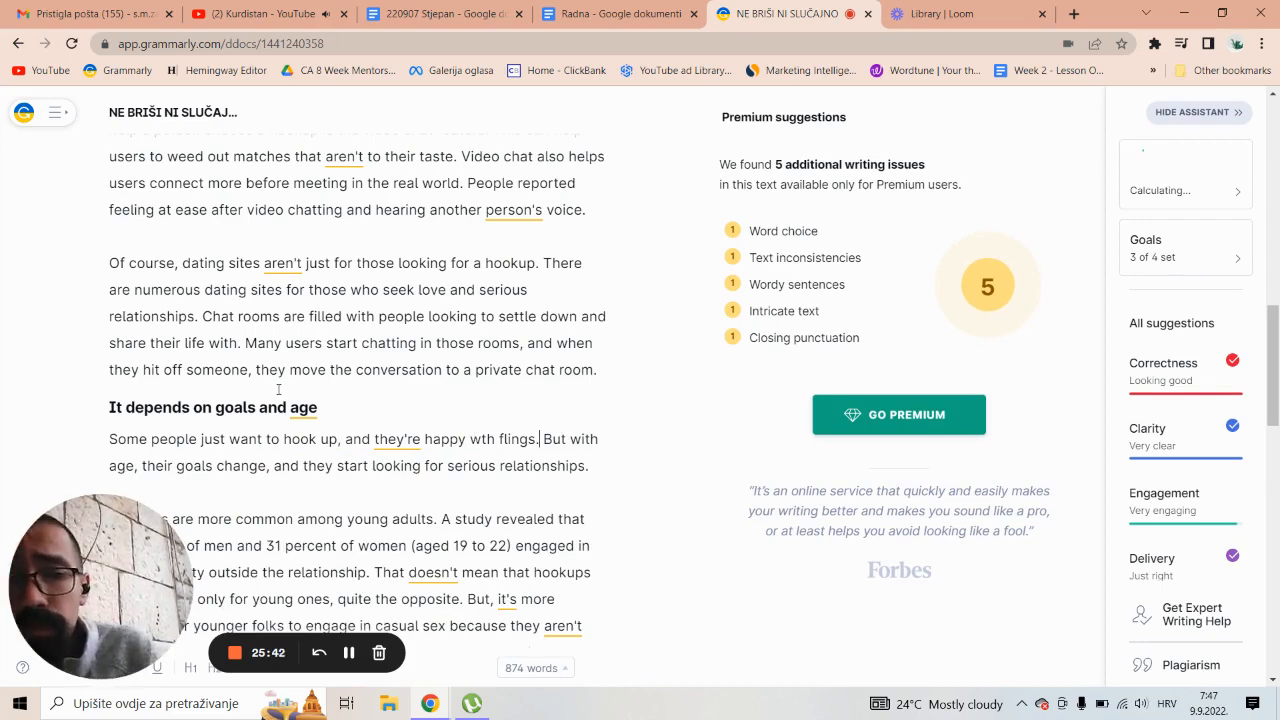
Accept the spelling correction that replaces "wth" with "with" before "flings".
{"action": "left_click", "coordinate": [277, 407]}
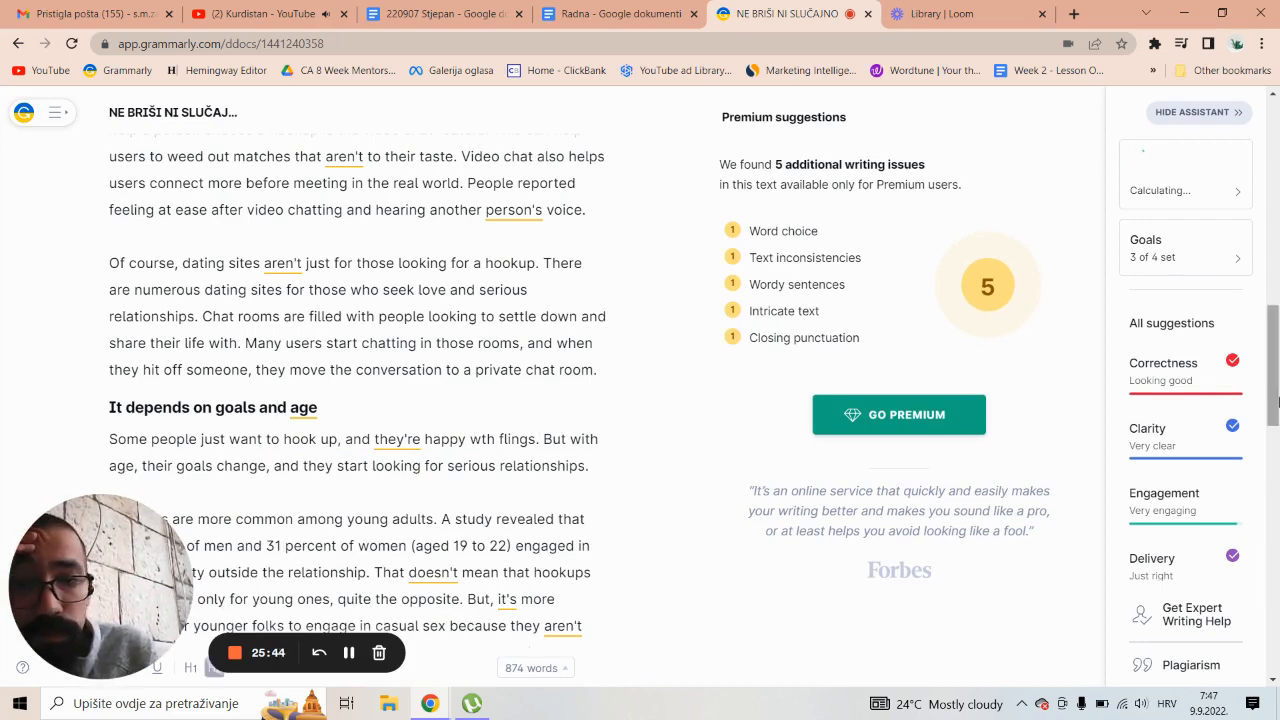
{"action": "scroll", "coordinate": [1275, 400], "scroll_direction": "up", "scroll_amount": 1}
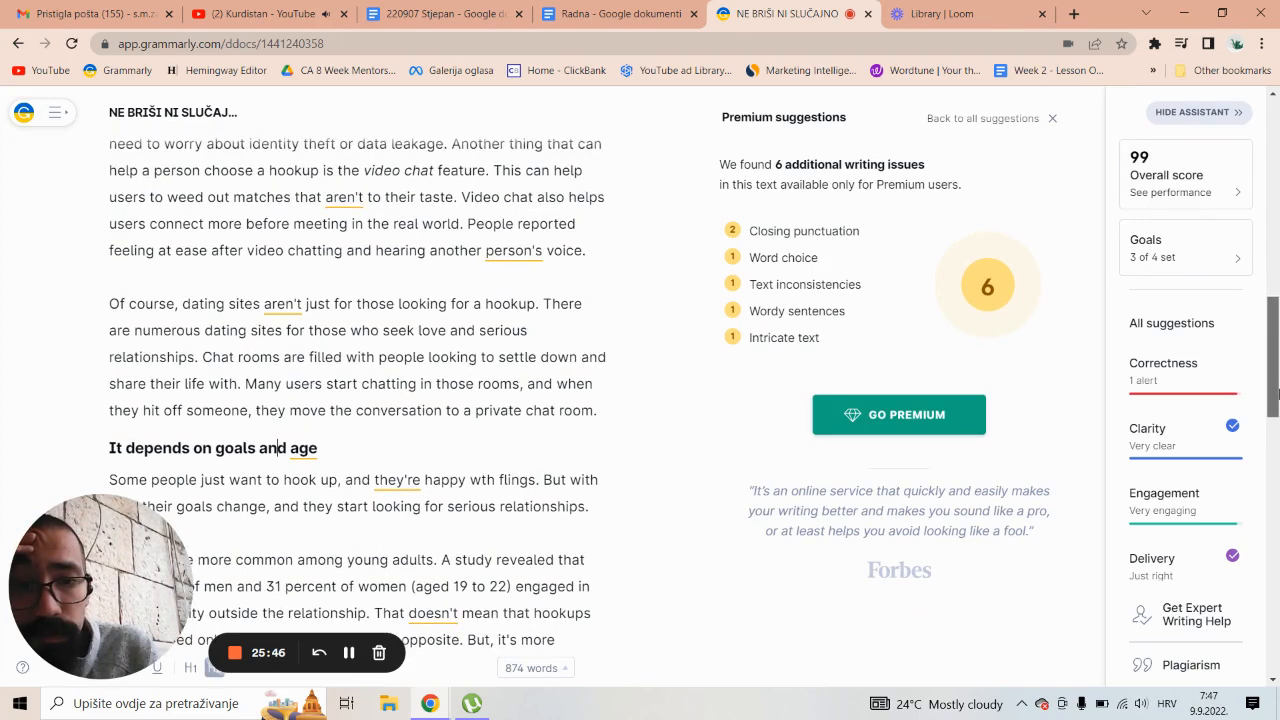
{"action": "left_click", "coordinate": [1158, 403]}
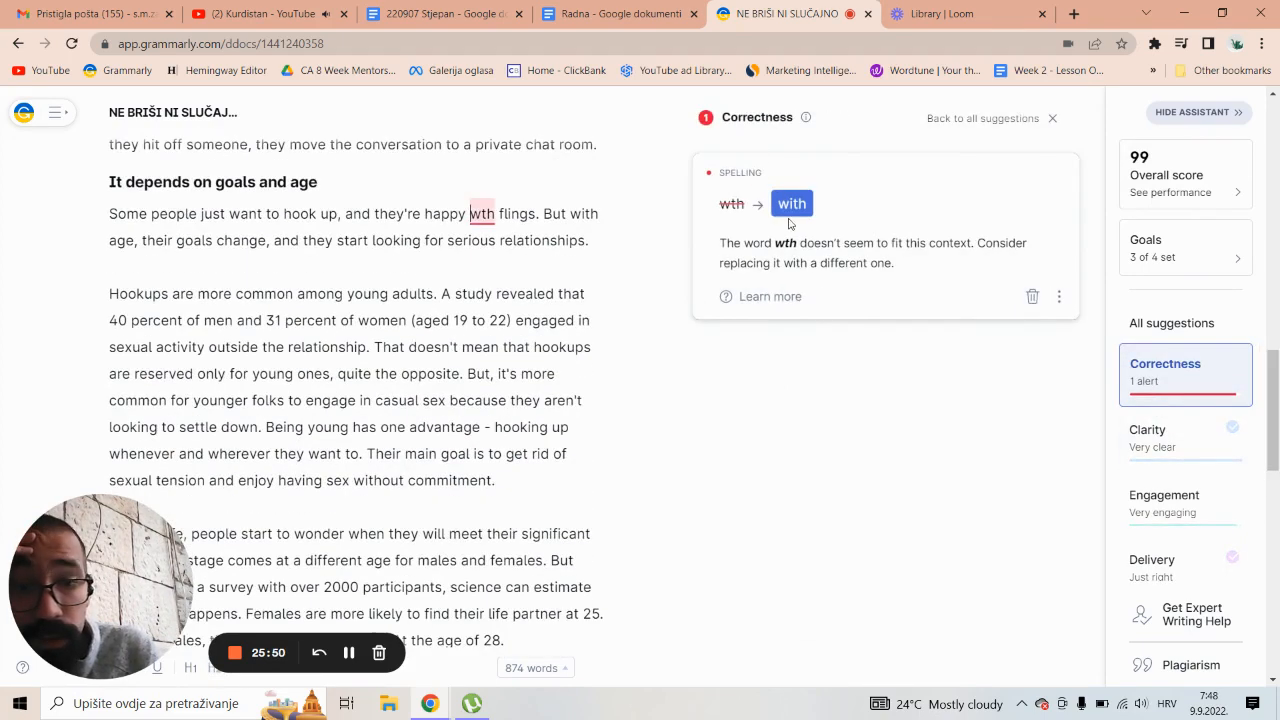
{"action": "left_click", "coordinate": [791, 210]}
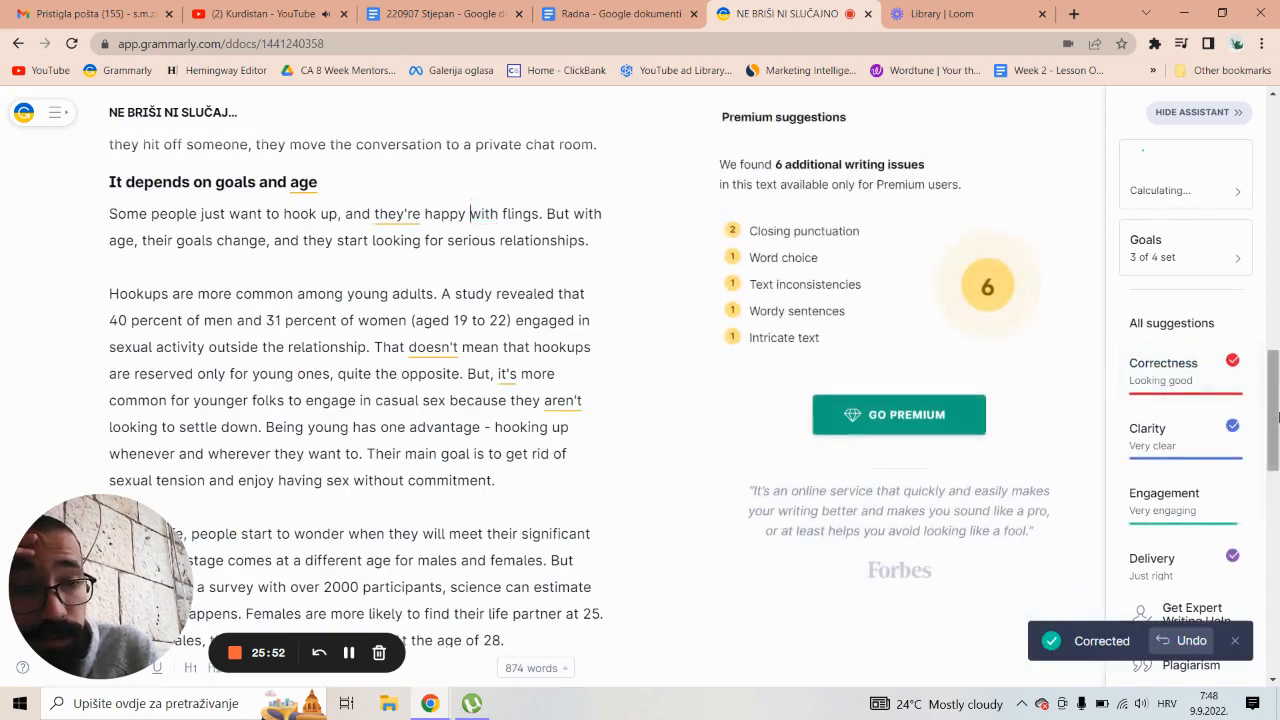
Replace the underlined phrase "get rid of" before "sexual tension" in the opening paragraph with "relife".
{"action": "scroll", "coordinate": [1274, 347], "scroll_direction": "up", "scroll_amount": 2}
{"action": "scroll", "coordinate": [1274, 347], "scroll_direction": "up", "scroll_amount": 2}
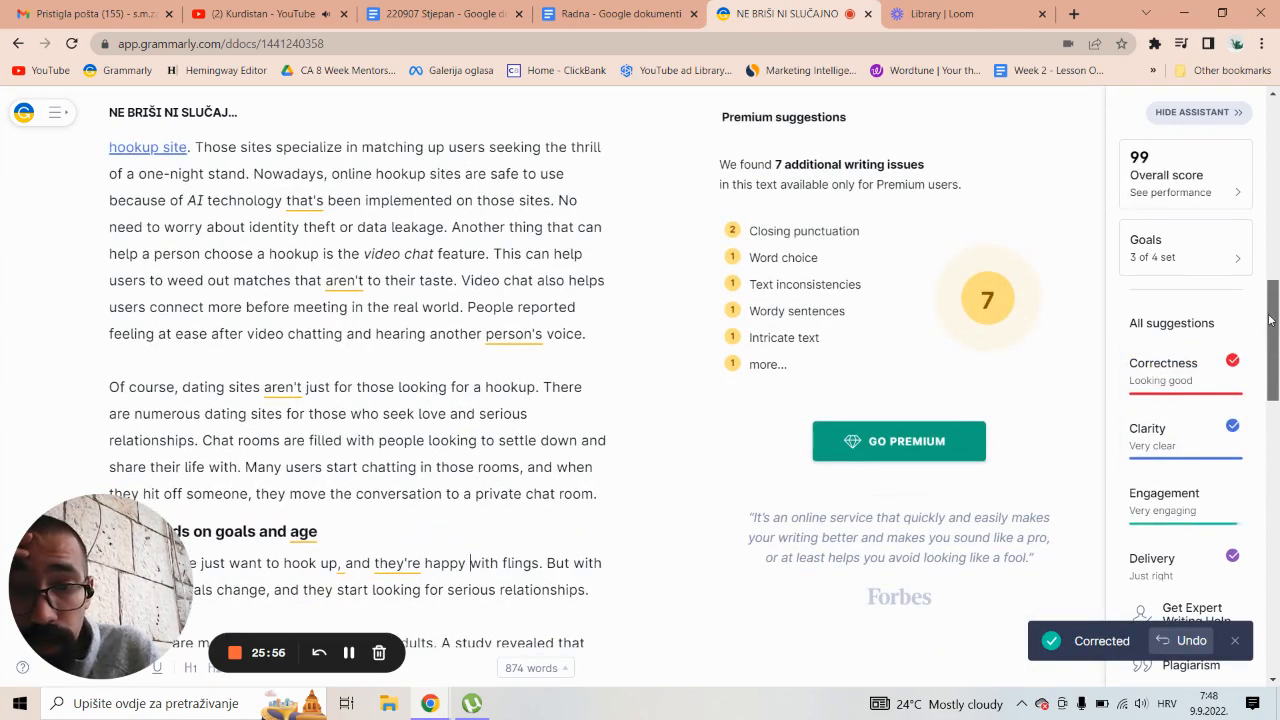
{"action": "scroll", "coordinate": [1272, 320], "scroll_direction": "up", "scroll_amount": 2}
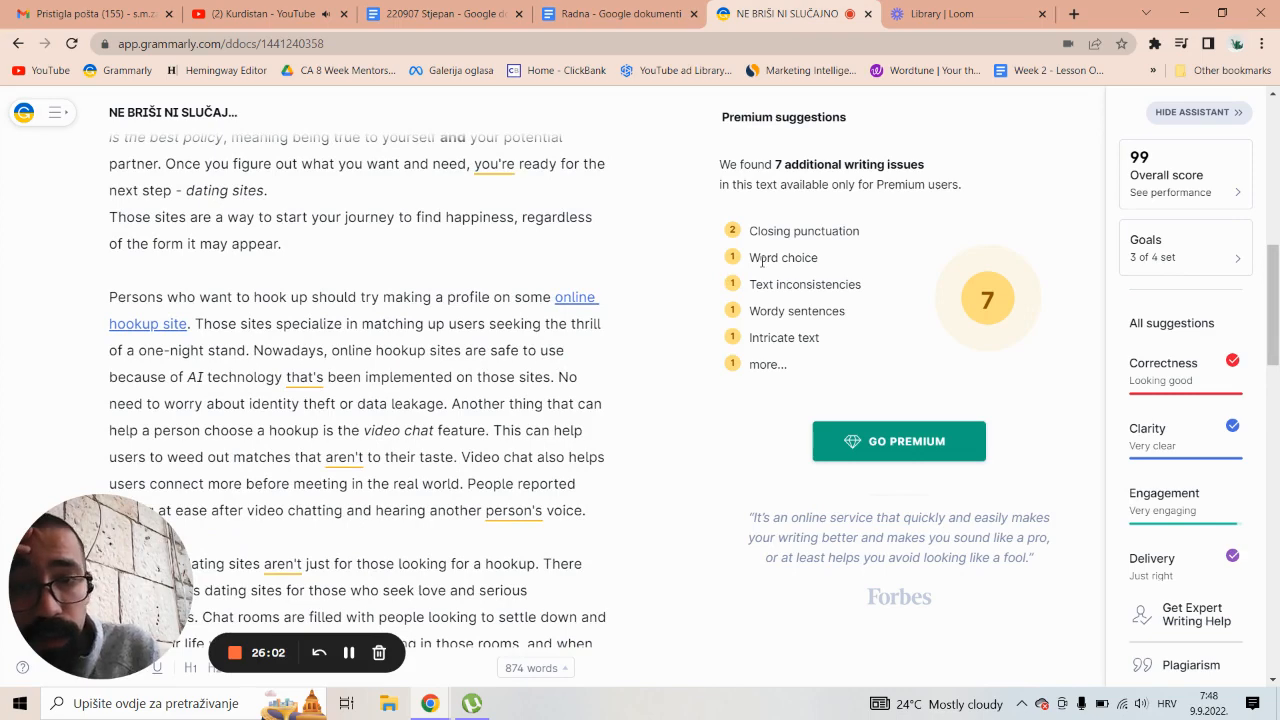
{"action": "scroll", "coordinate": [1277, 378], "scroll_direction": "down", "scroll_amount": 5}
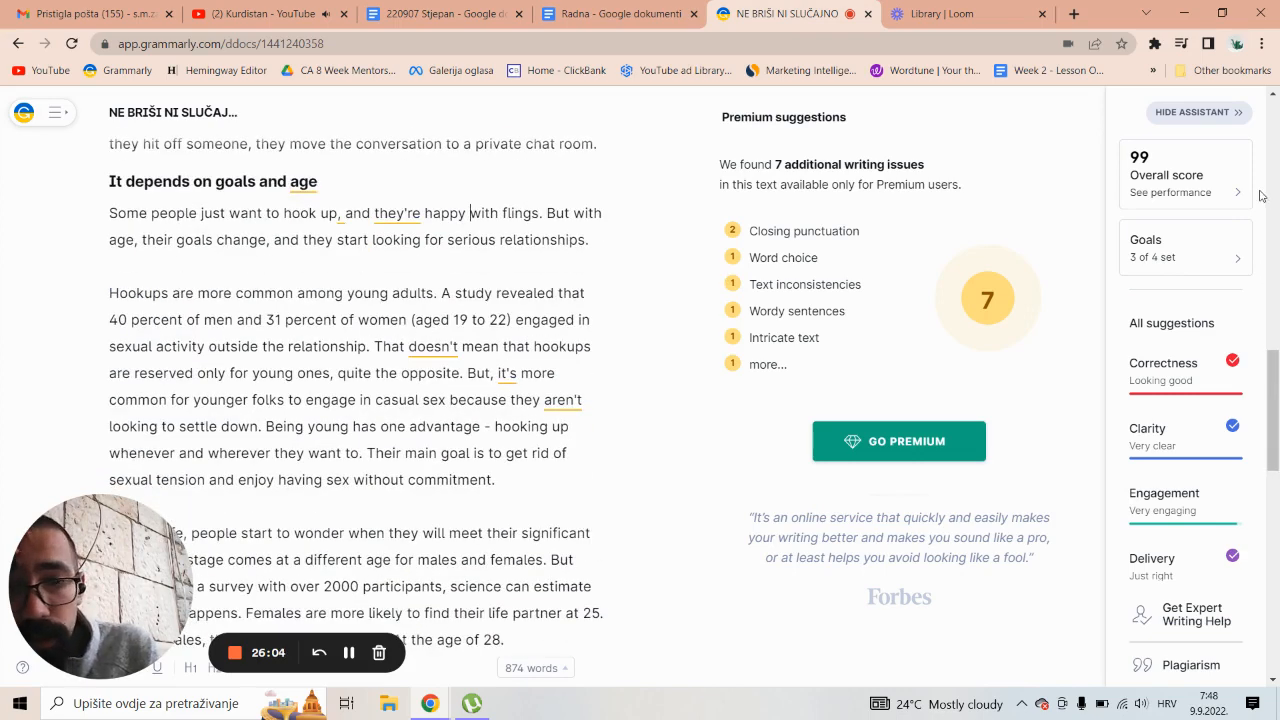
{"action": "left_click_drag", "start_coordinate": [1274, 378], "coordinate": [1278, 91]}
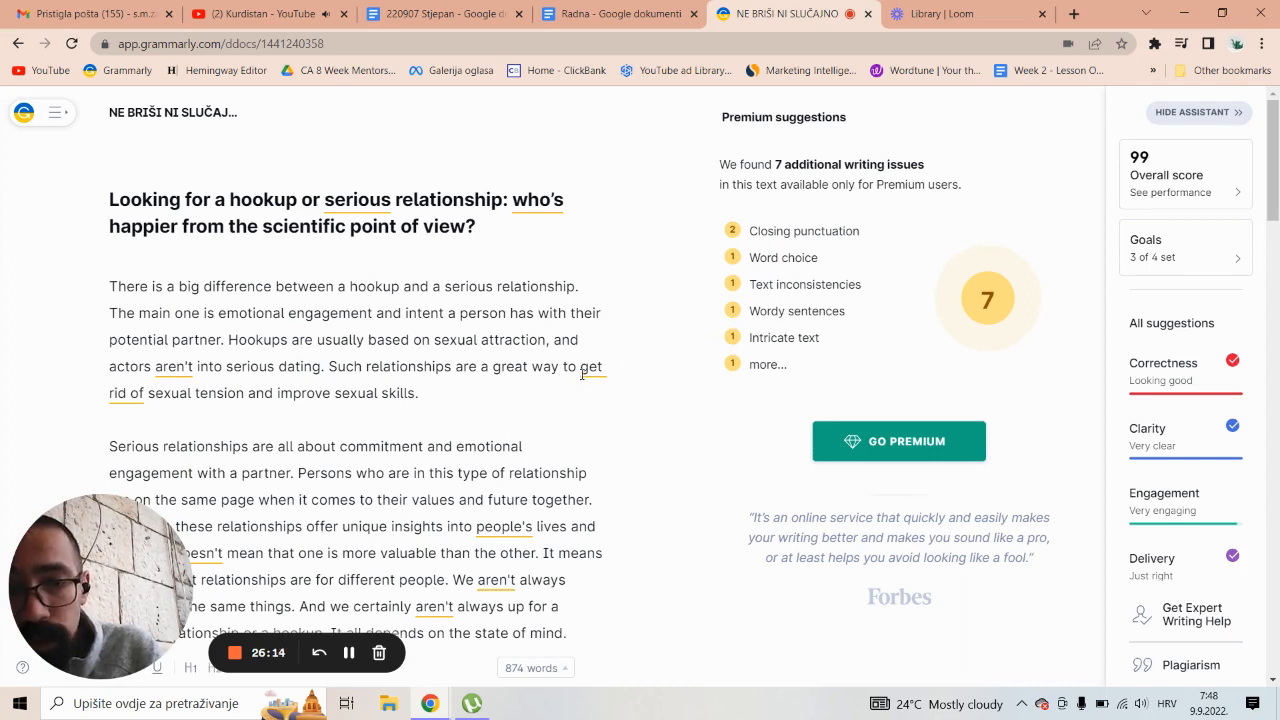
{"action": "left_click_drag", "start_coordinate": [582, 373], "coordinate": [145, 385]}
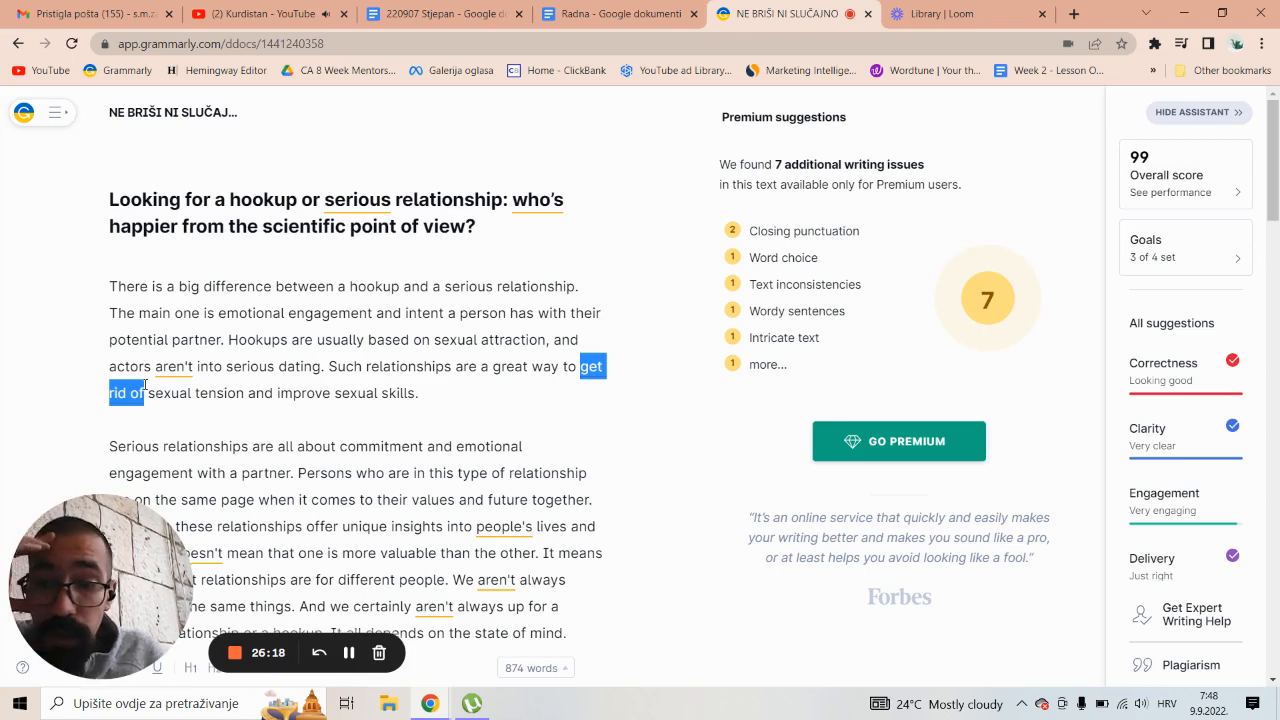
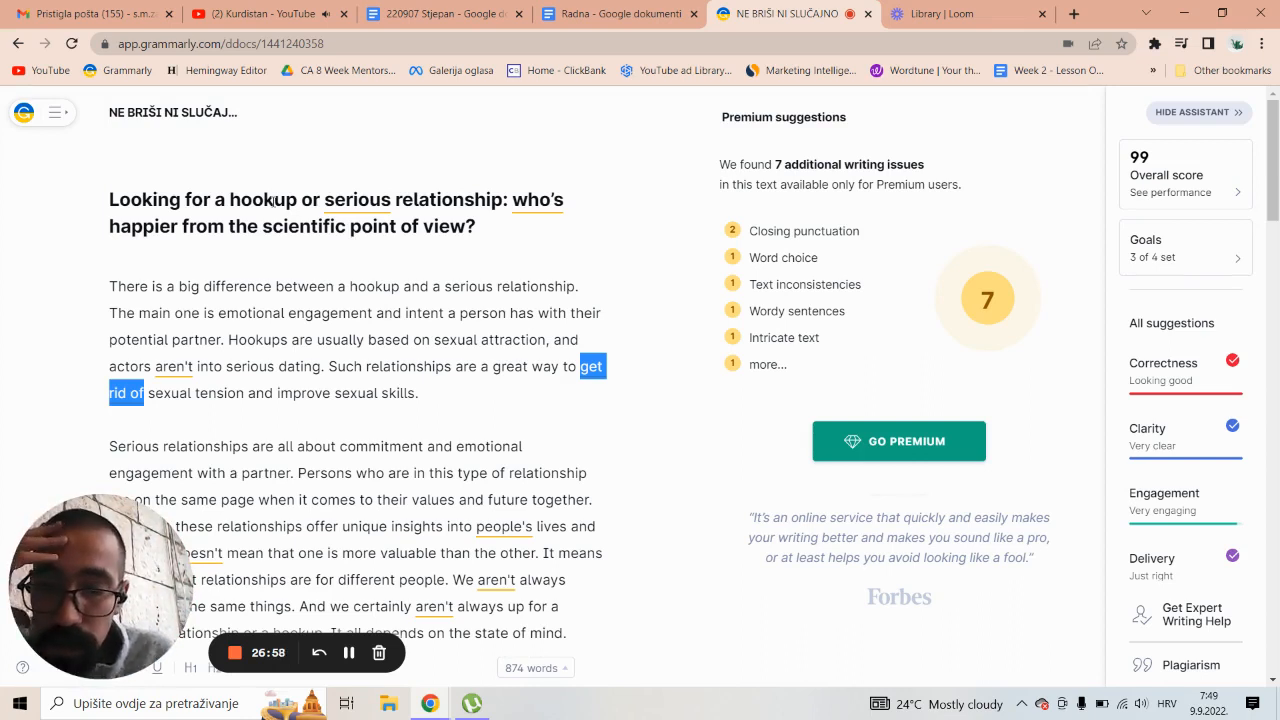
{"action": "left_click", "coordinate": [351, 341]}
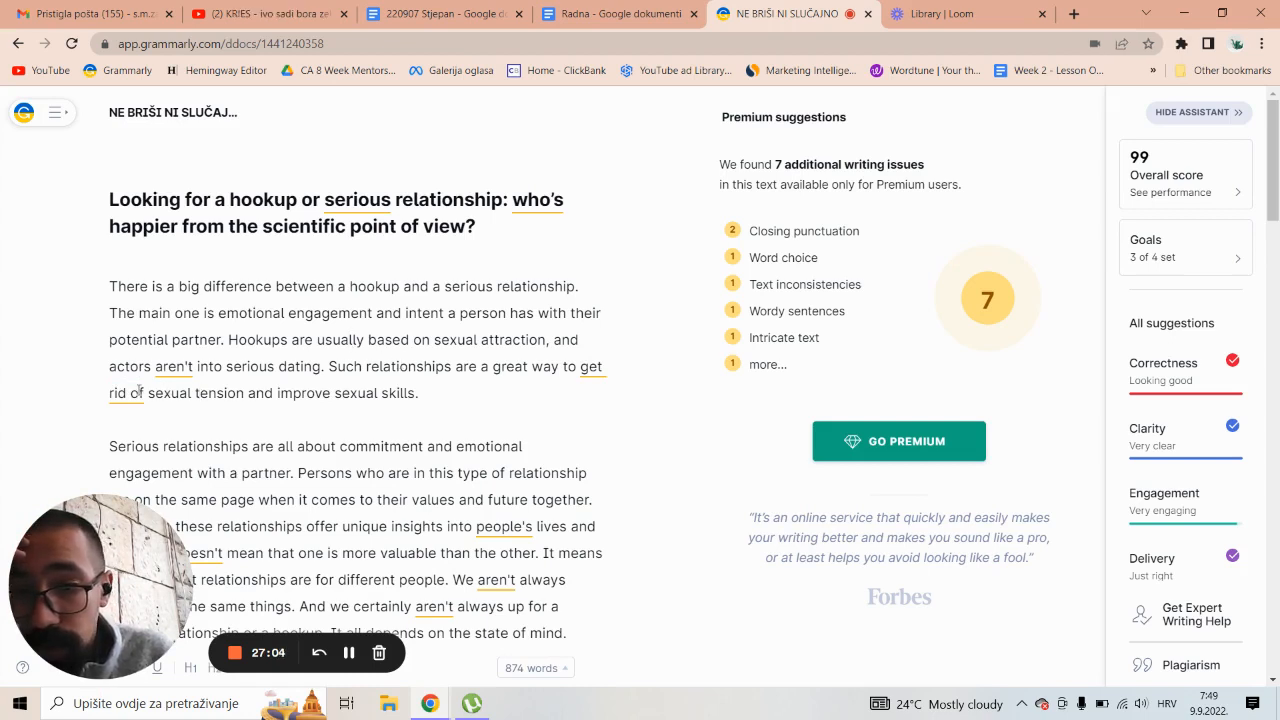
{"action": "left_click_drag", "start_coordinate": [146, 394], "coordinate": [586, 366]}
{"action": "type", "text": "reli"}
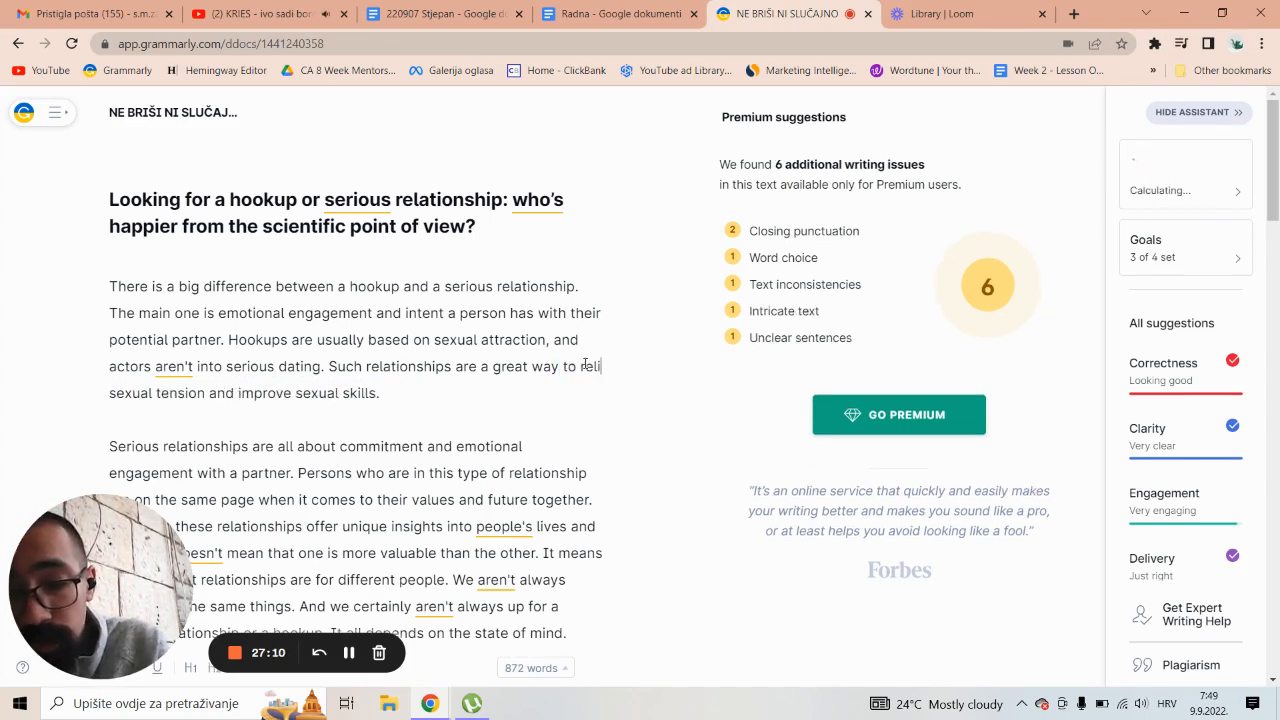
{"action": "type", "text": "fe"}
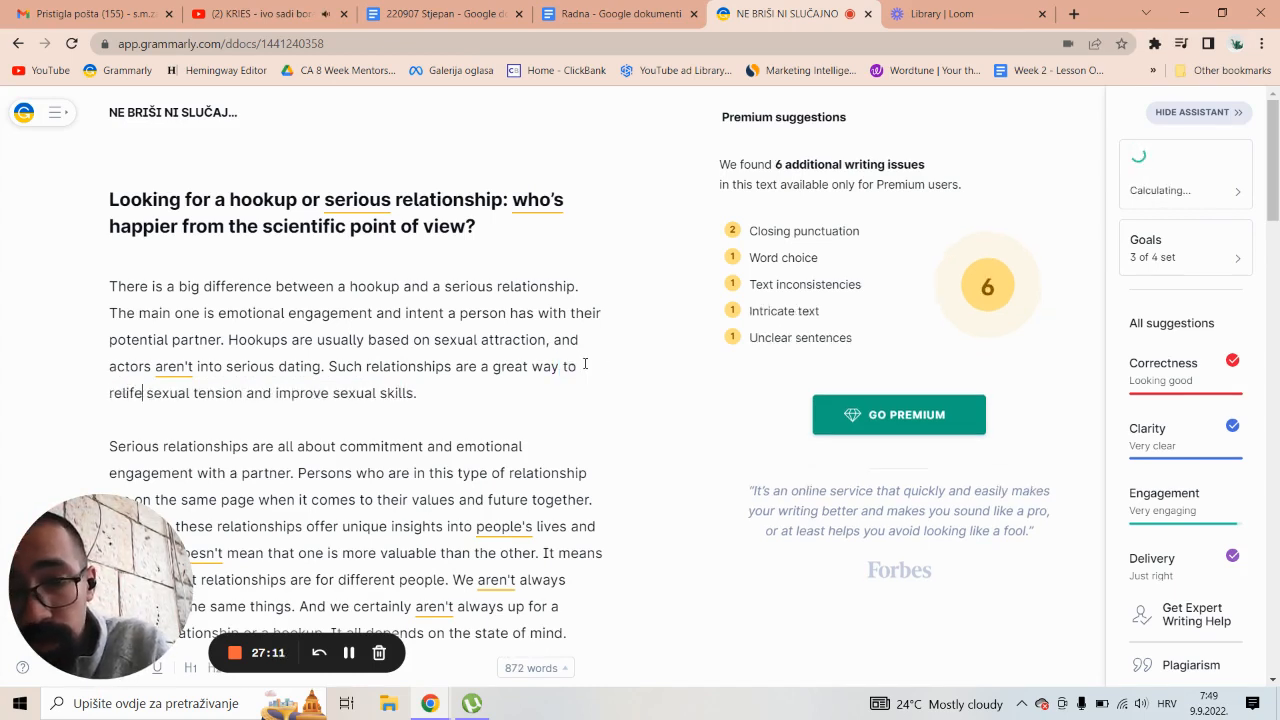
Copy "relife" from the opening paragraph and look it up on Google in the Loom browser tab.
{"action": "double_click", "coordinate": [128, 393]}
{"action": "key", "text": "ctrl+c"}
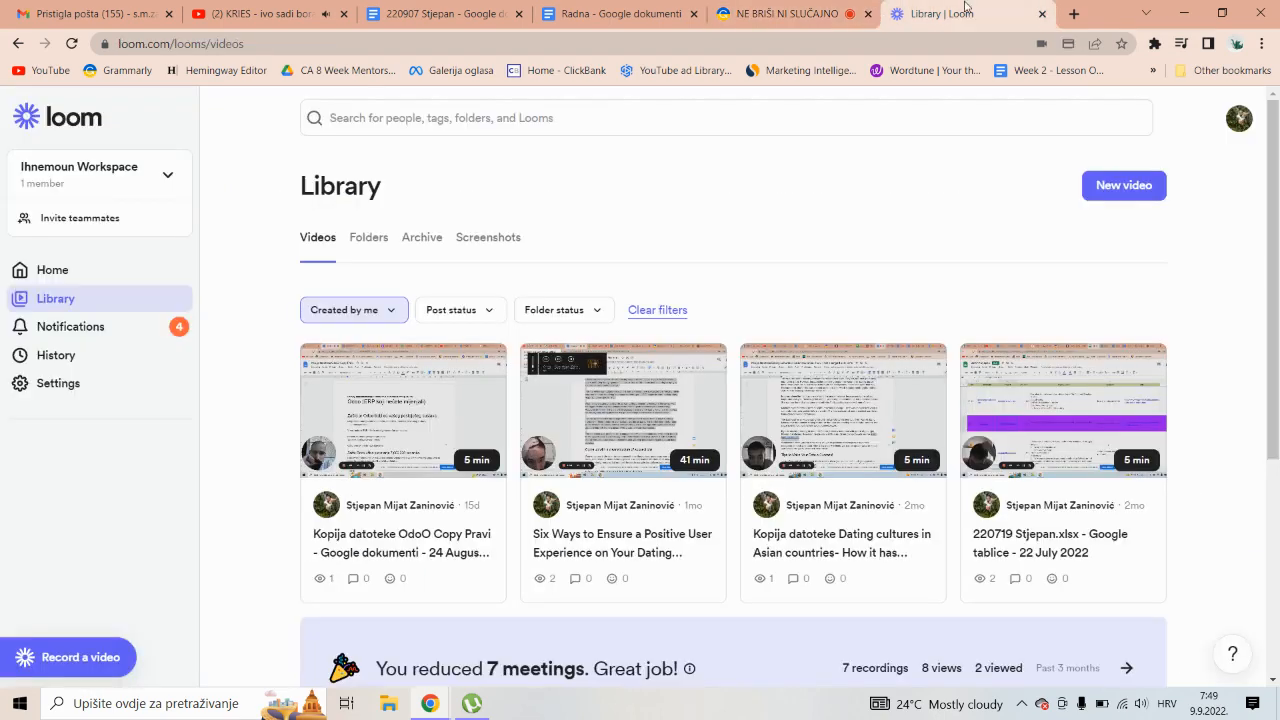
{"action": "left_click", "coordinate": [962, 12]}
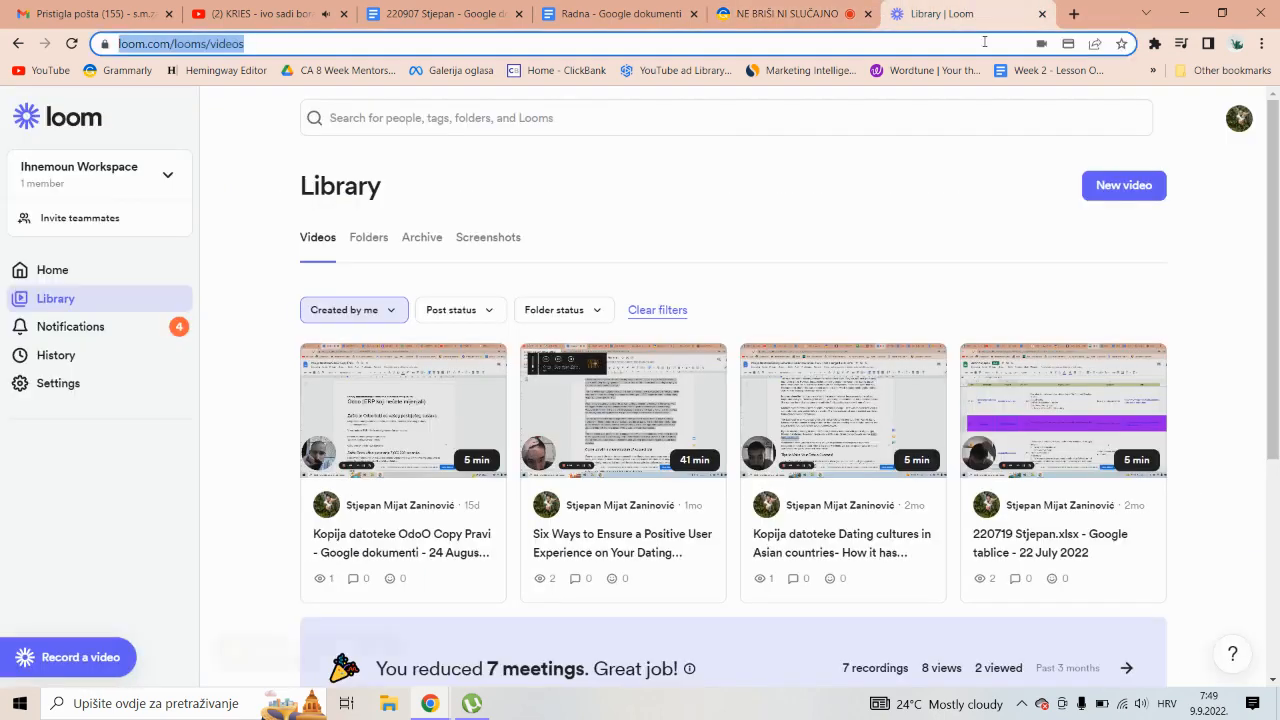
{"action": "key", "text": "ctrl+v"}
{"action": "key", "text": "Return"}
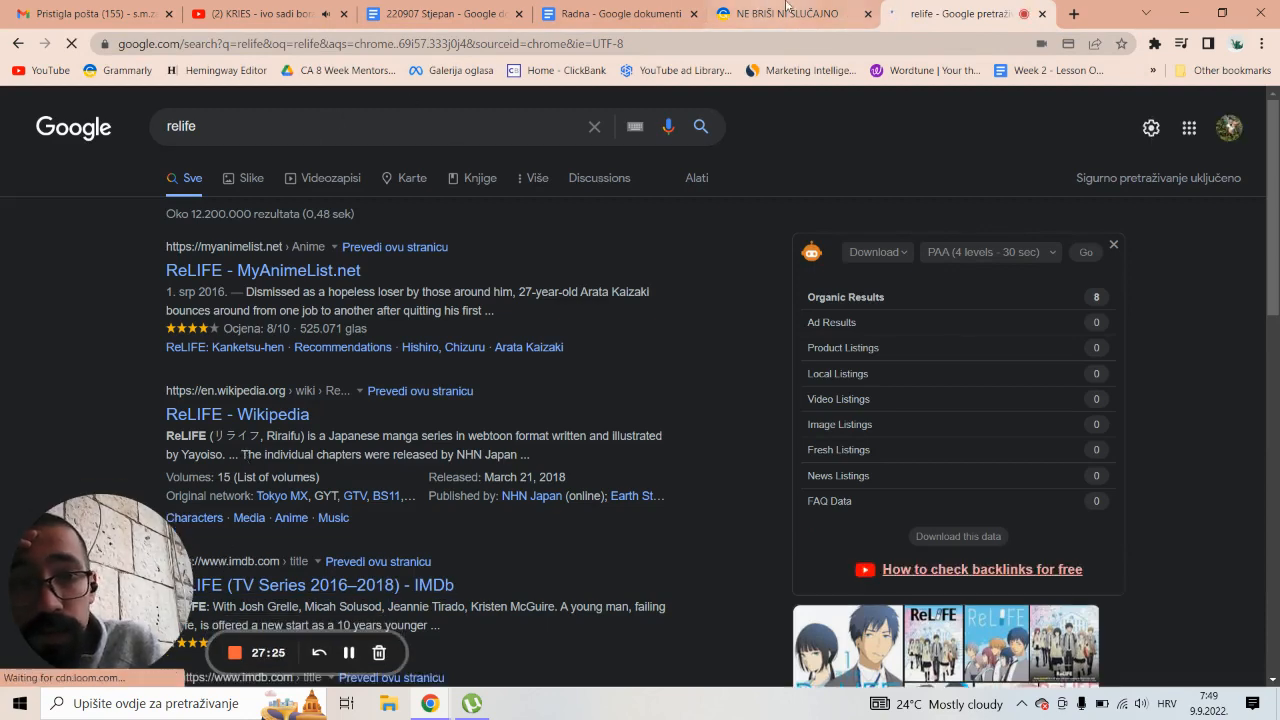
Switch back to the Grammarly document and correct "relife" to "relief" before "sexual tension".
{"action": "left_click", "coordinate": [786, 12]}
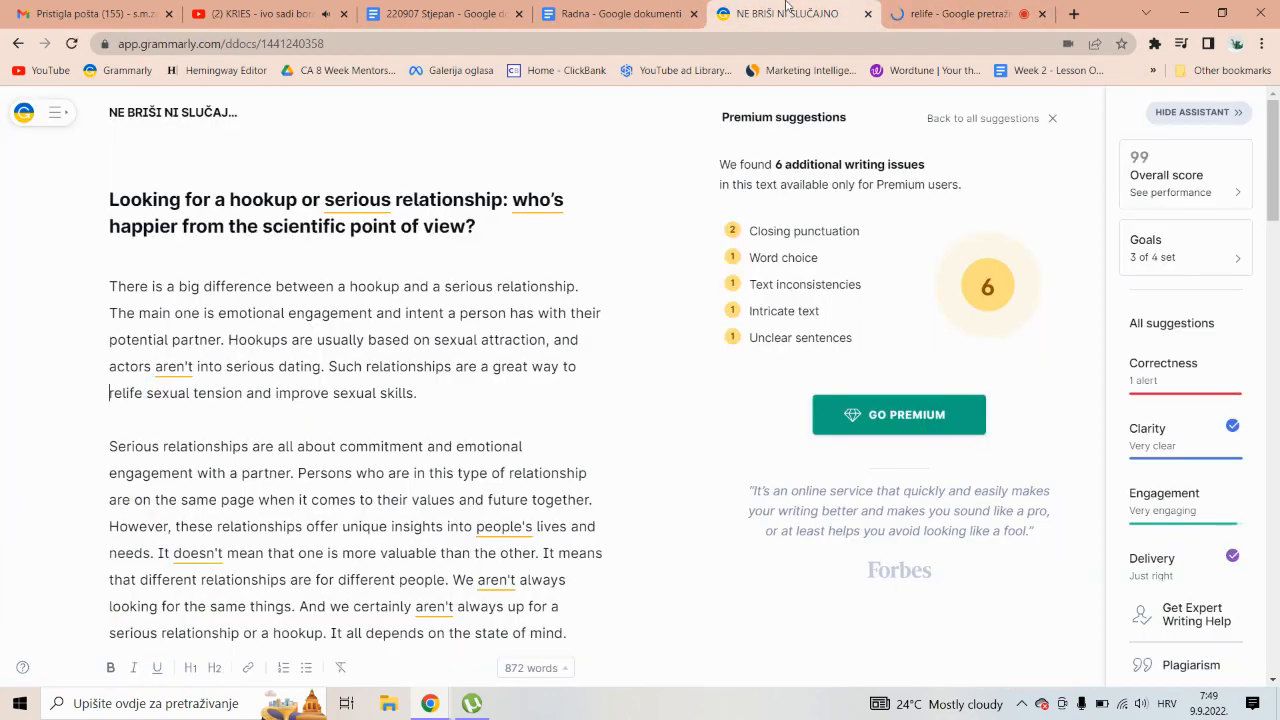
{"action": "double_click", "coordinate": [128, 393]}
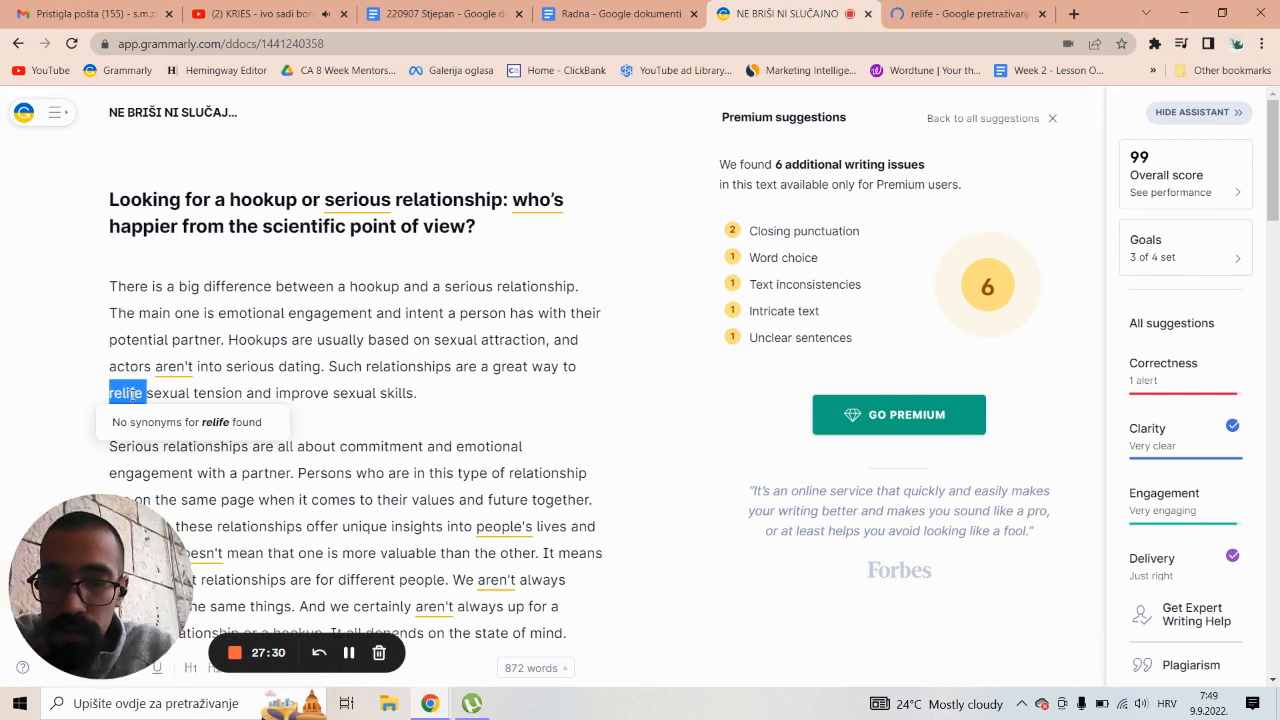
{"action": "type", "text": "relief"}
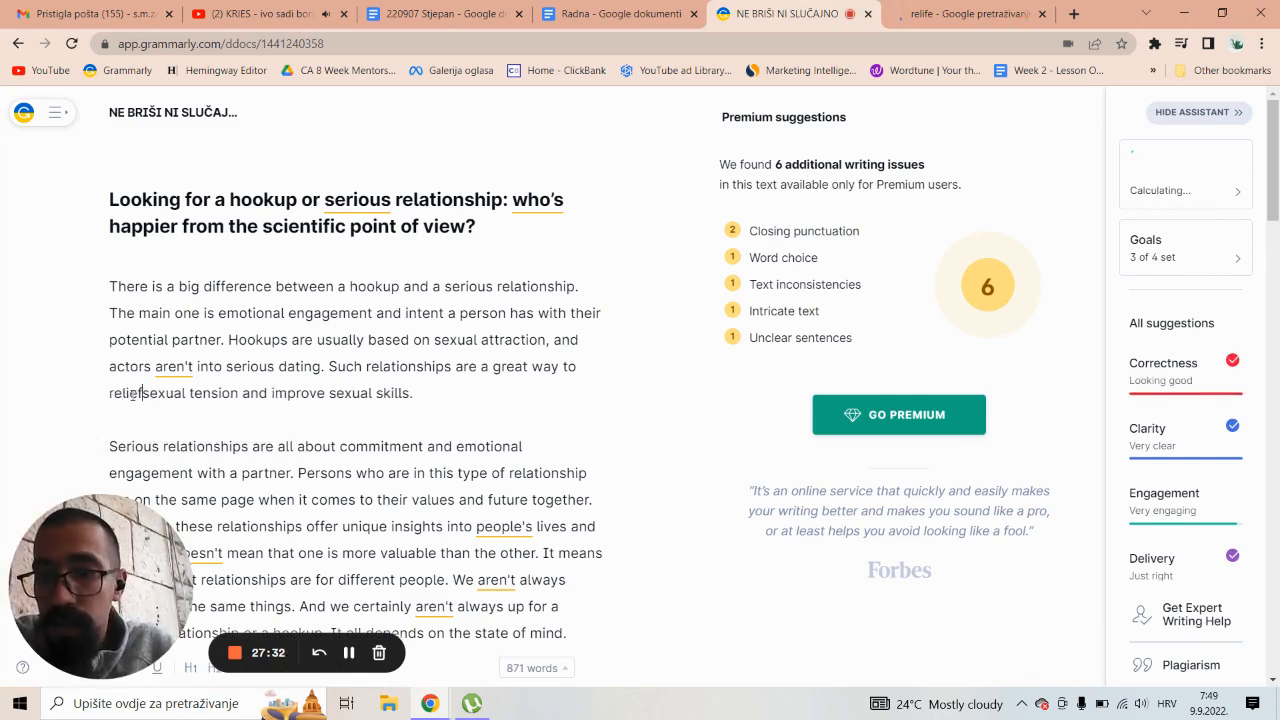
{"action": "left_click", "coordinate": [358, 342]}
Look up the word "relief" on Google to check its meaning, and return to the Grammarly article.
{"action": "double_click", "coordinate": [122, 392]}
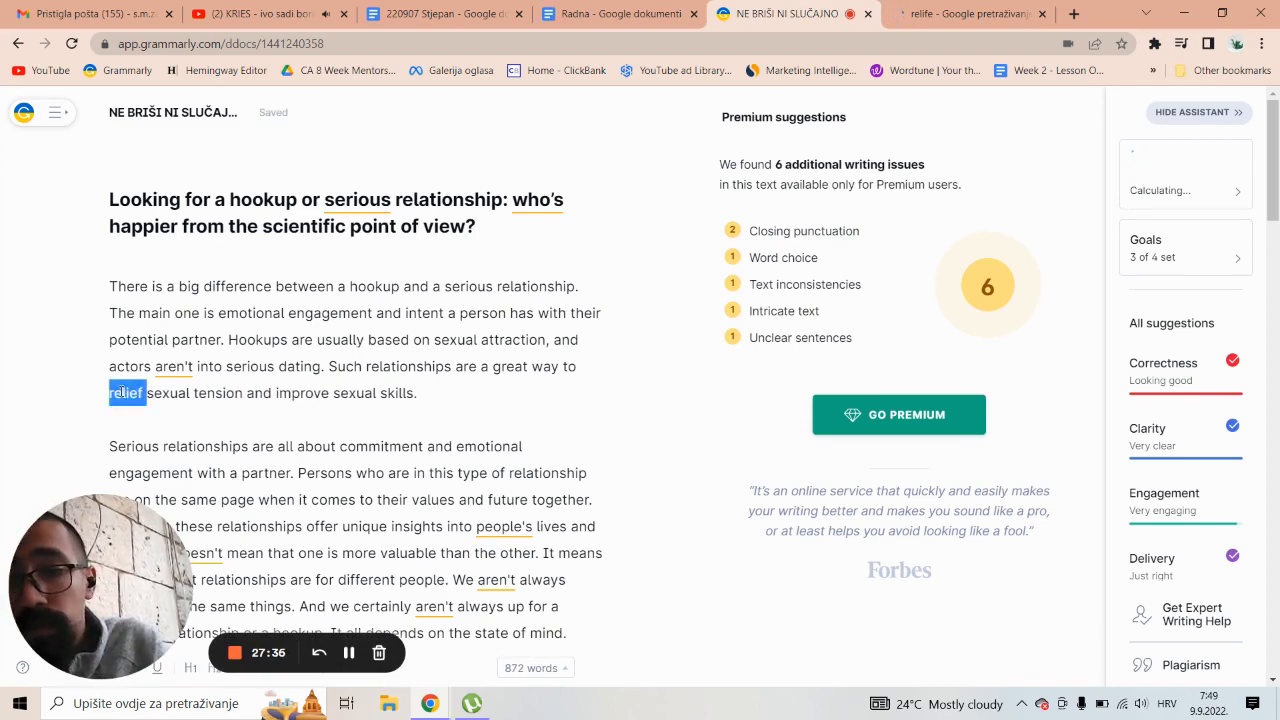
{"action": "scroll", "coordinate": [121, 392], "scroll_direction": "down", "scroll_amount": 1}
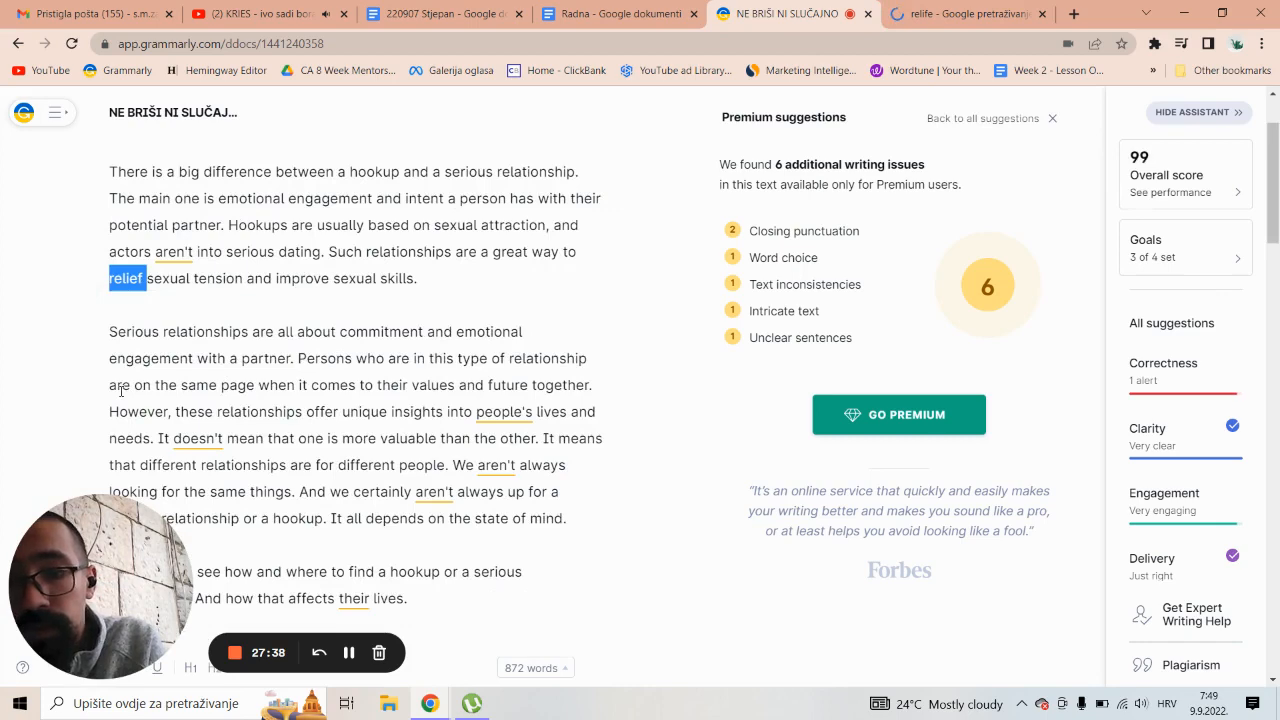
{"action": "left_click", "coordinate": [945, 14]}
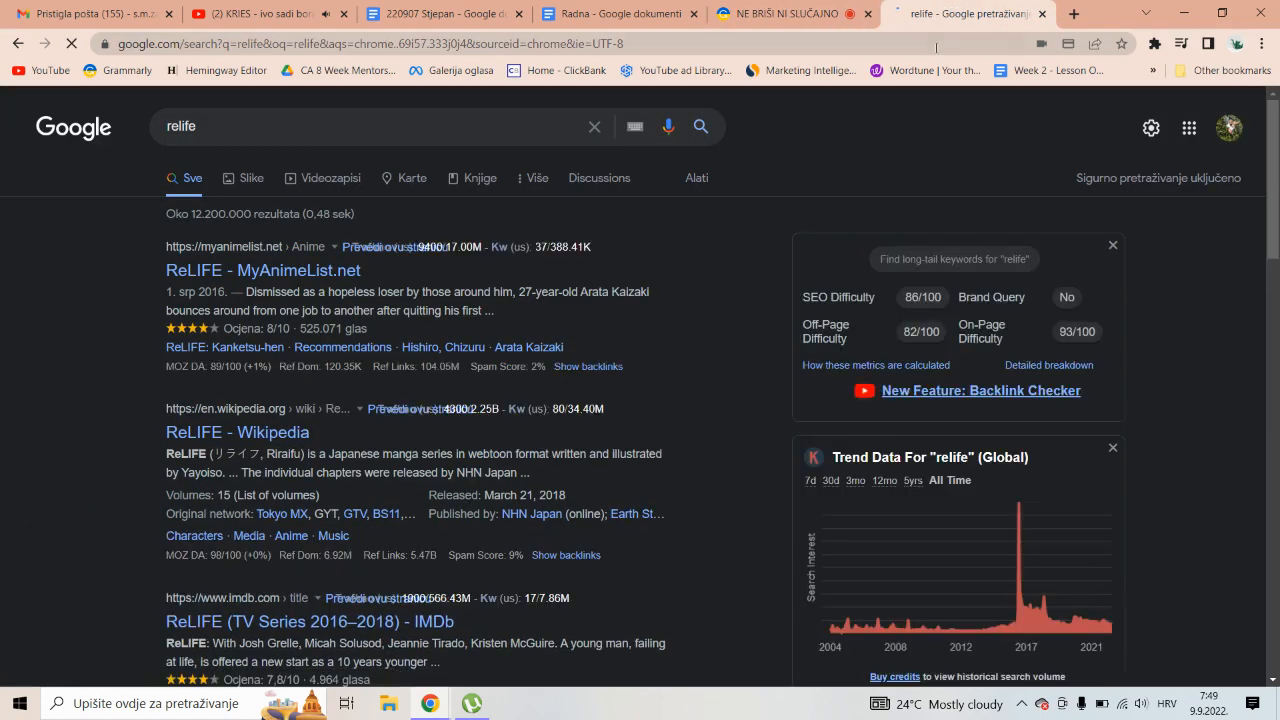
{"action": "left_click", "coordinate": [936, 47]}
{"action": "type", "text": "relief"}
{"action": "key", "text": "Return"}
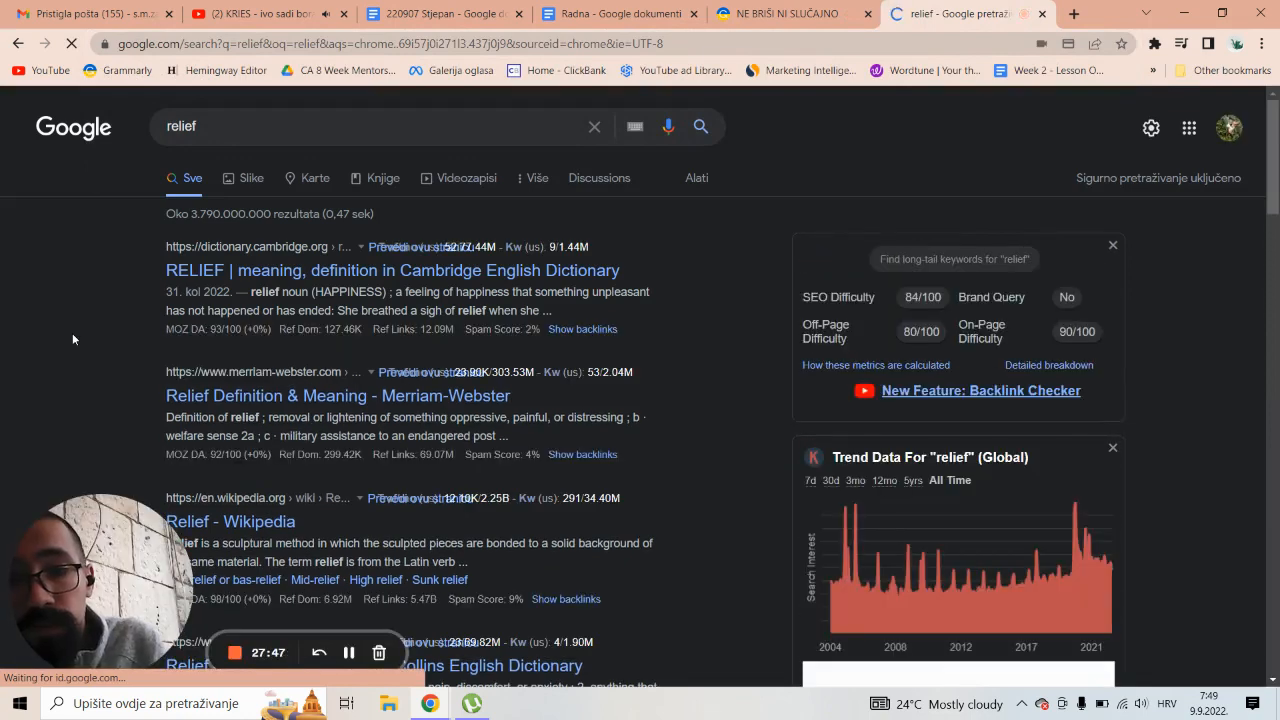
{"action": "left_click", "coordinate": [785, 14]}
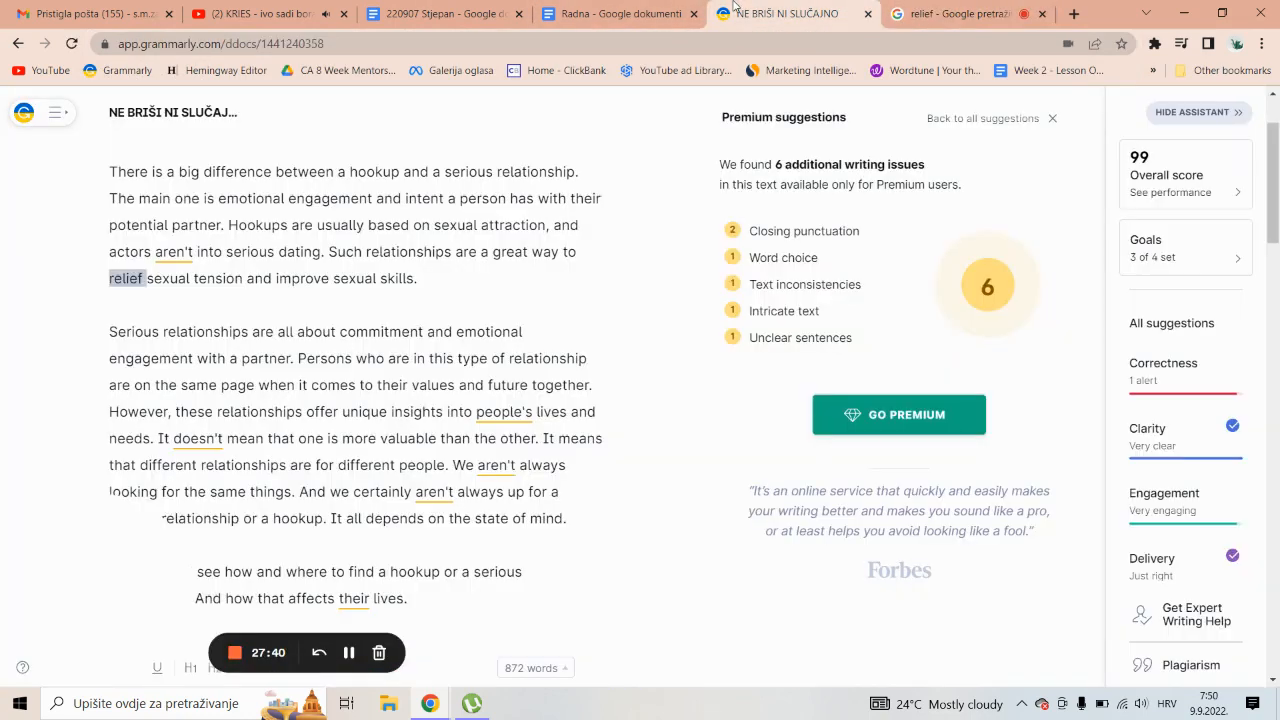
{"action": "left_click", "coordinate": [216, 453]}
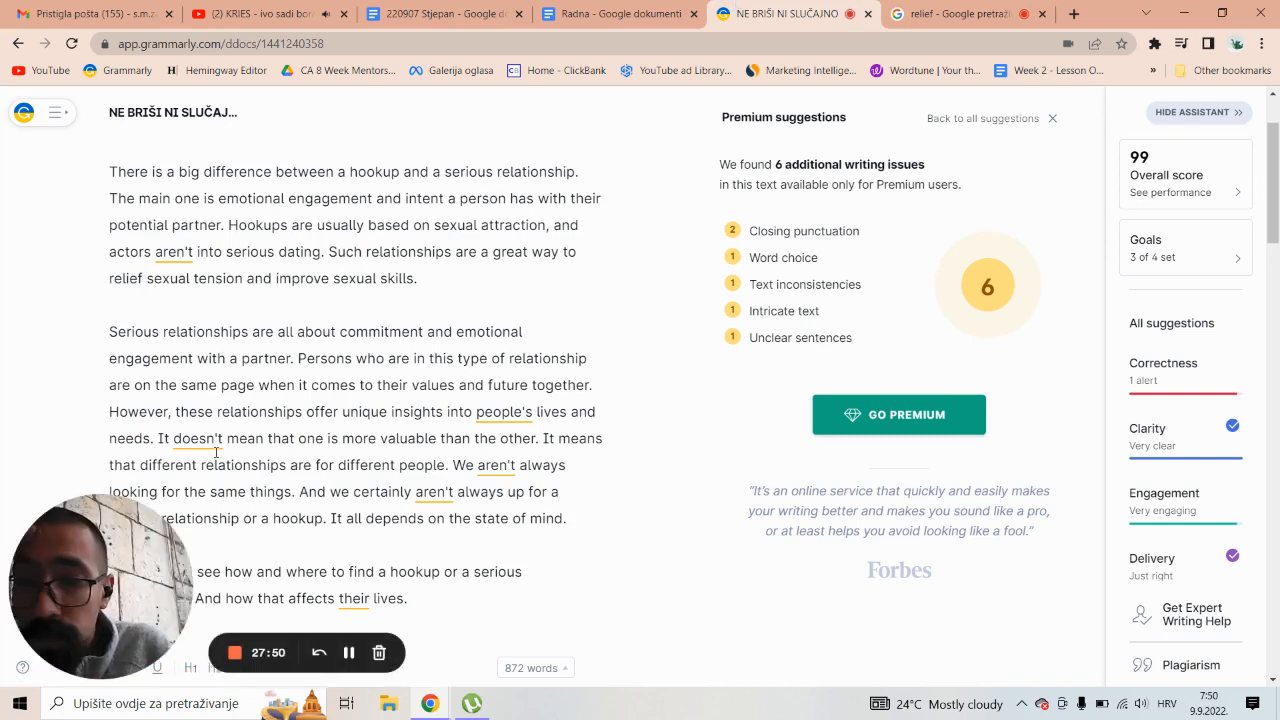
Replace "their lives" with "them" in the sentence "And how that affects" that closes the introduction.
{"action": "key", "text": "Down"}
{"action": "scroll", "coordinate": [216, 453], "scroll_direction": "down", "scroll_amount": 1}
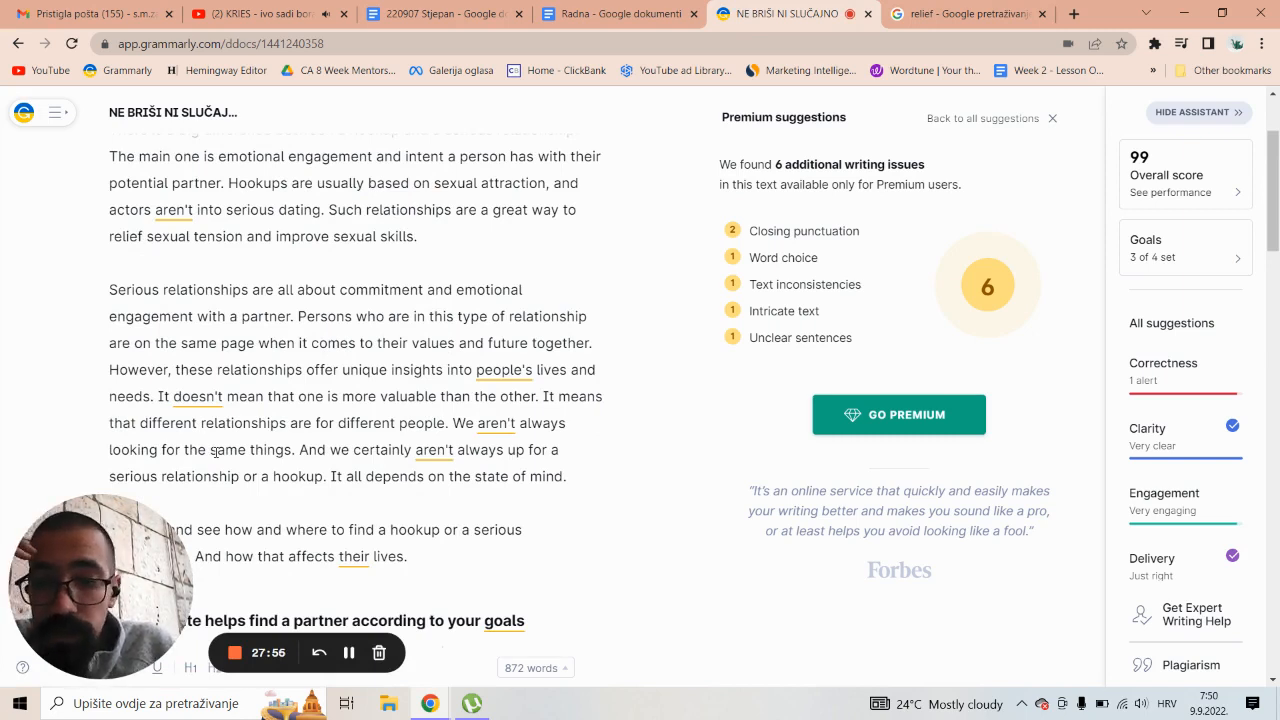
{"action": "scroll", "coordinate": [215, 453], "scroll_direction": "up", "scroll_amount": 1}
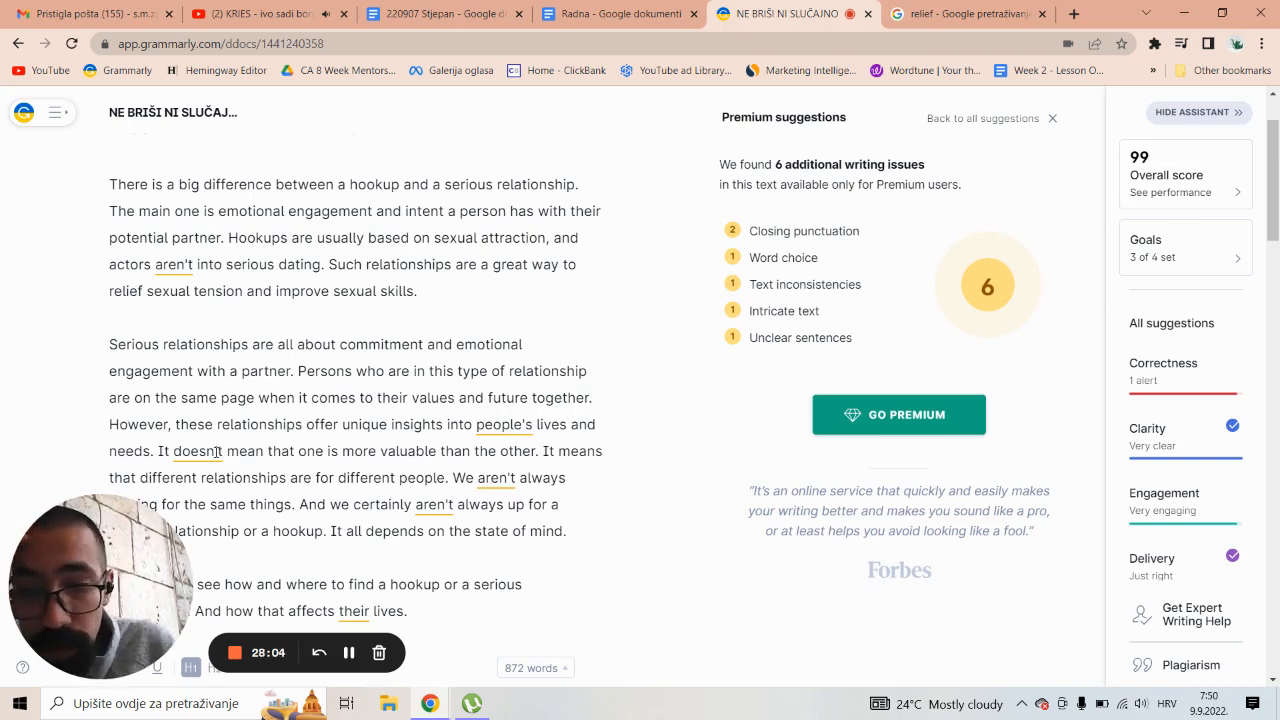
{"action": "scroll", "coordinate": [218, 451], "scroll_direction": "down", "scroll_amount": 5}
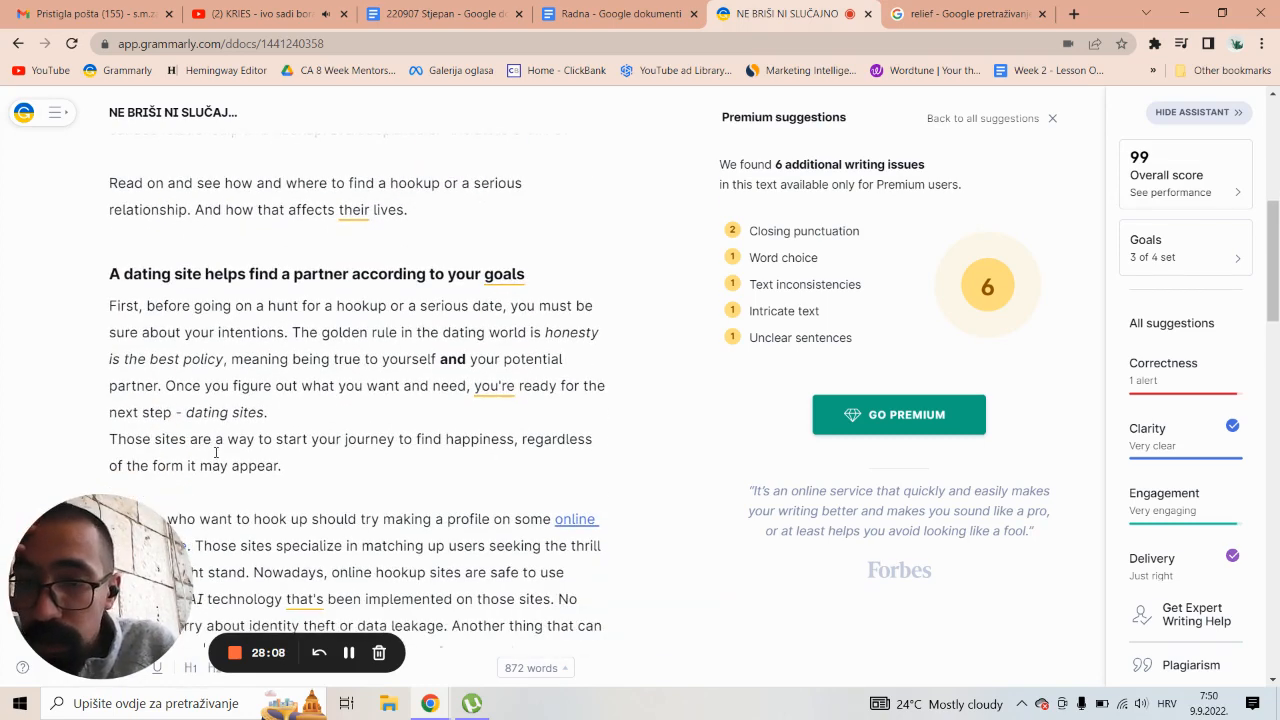
{"action": "scroll", "coordinate": [215, 452], "scroll_direction": "up", "scroll_amount": 1}
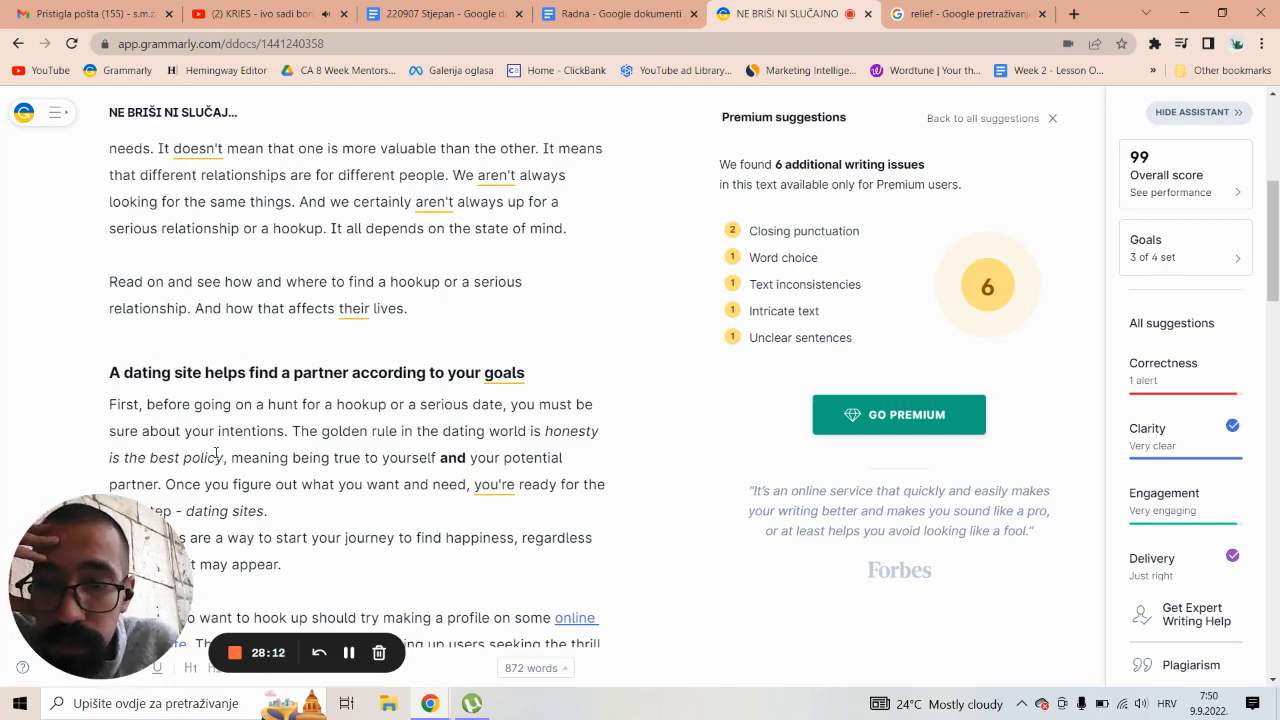
{"action": "scroll", "coordinate": [216, 453], "scroll_direction": "up", "scroll_amount": 3}
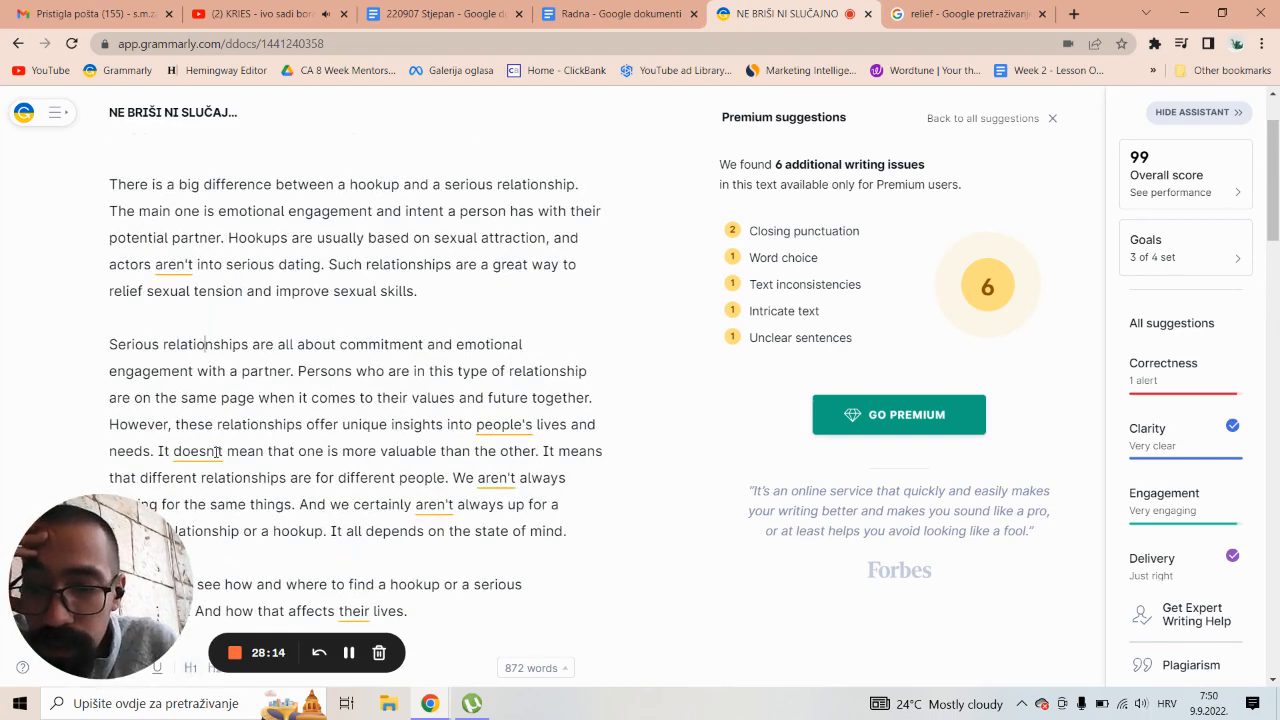
{"action": "scroll", "coordinate": [216, 452], "scroll_direction": "down", "scroll_amount": 1}
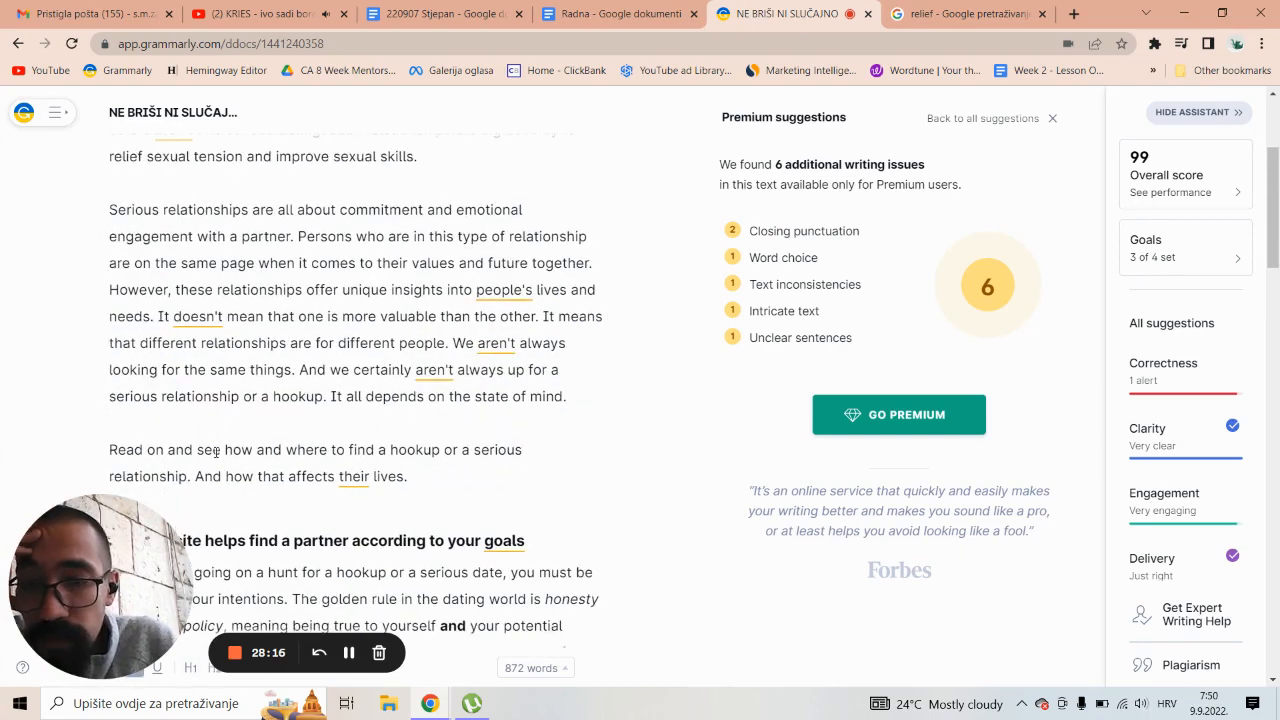
{"action": "double_click", "coordinate": [356, 478]}
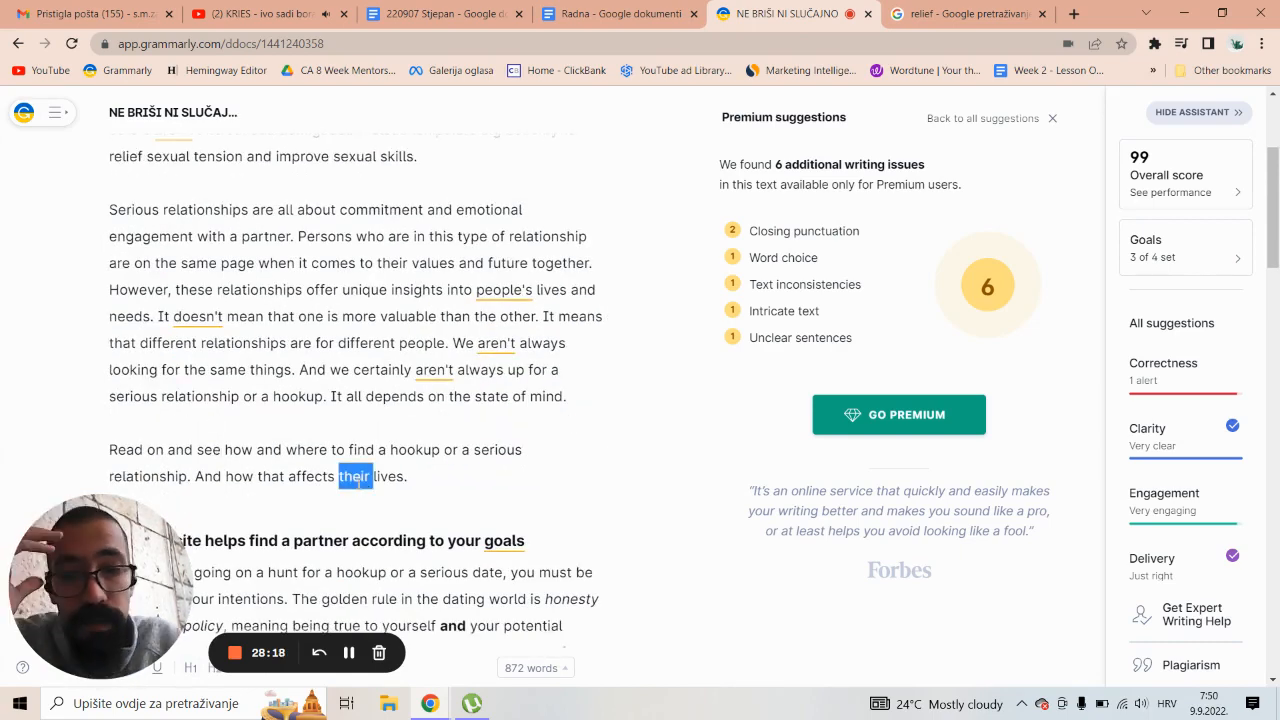
{"action": "key", "text": "Delete"}
{"action": "key", "text": "Delete"}
{"action": "key", "text": "Delete"}
{"action": "key", "text": "Delete"}
{"action": "key", "text": "Delete"}
{"action": "key", "text": "Delete"}
{"action": "type", "text": "t"}
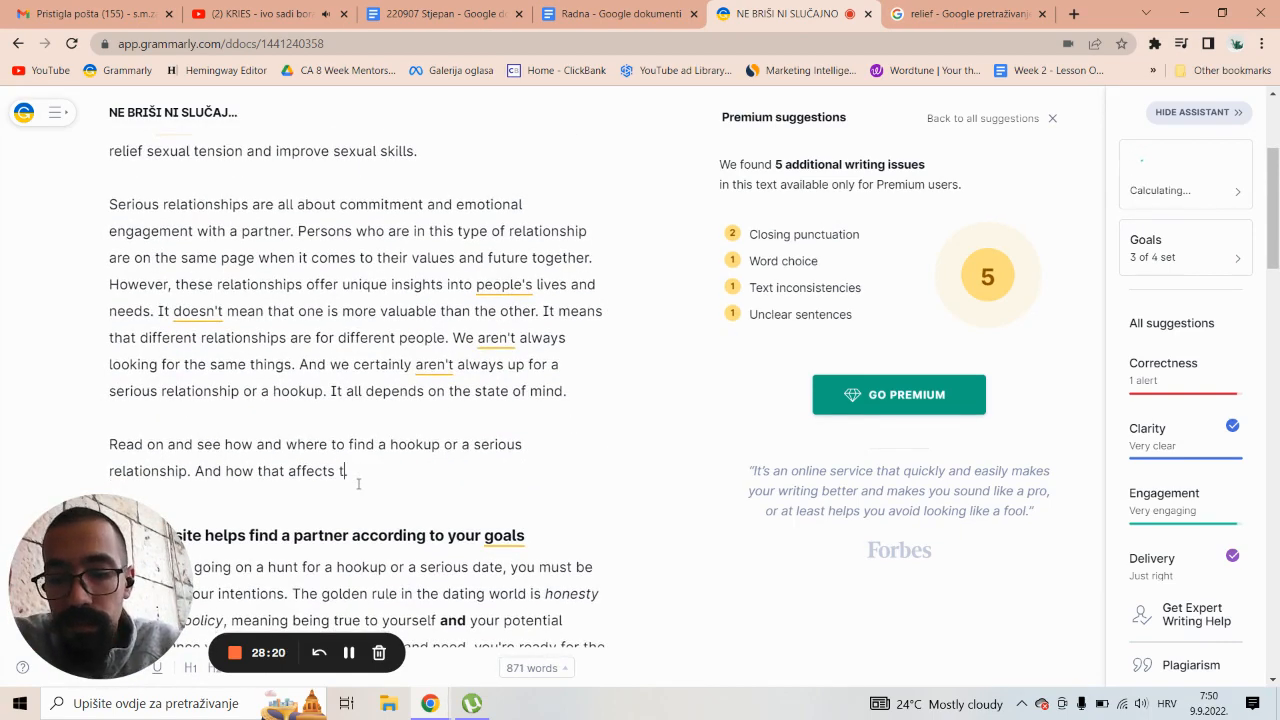
{"action": "type", "text": "hem."}
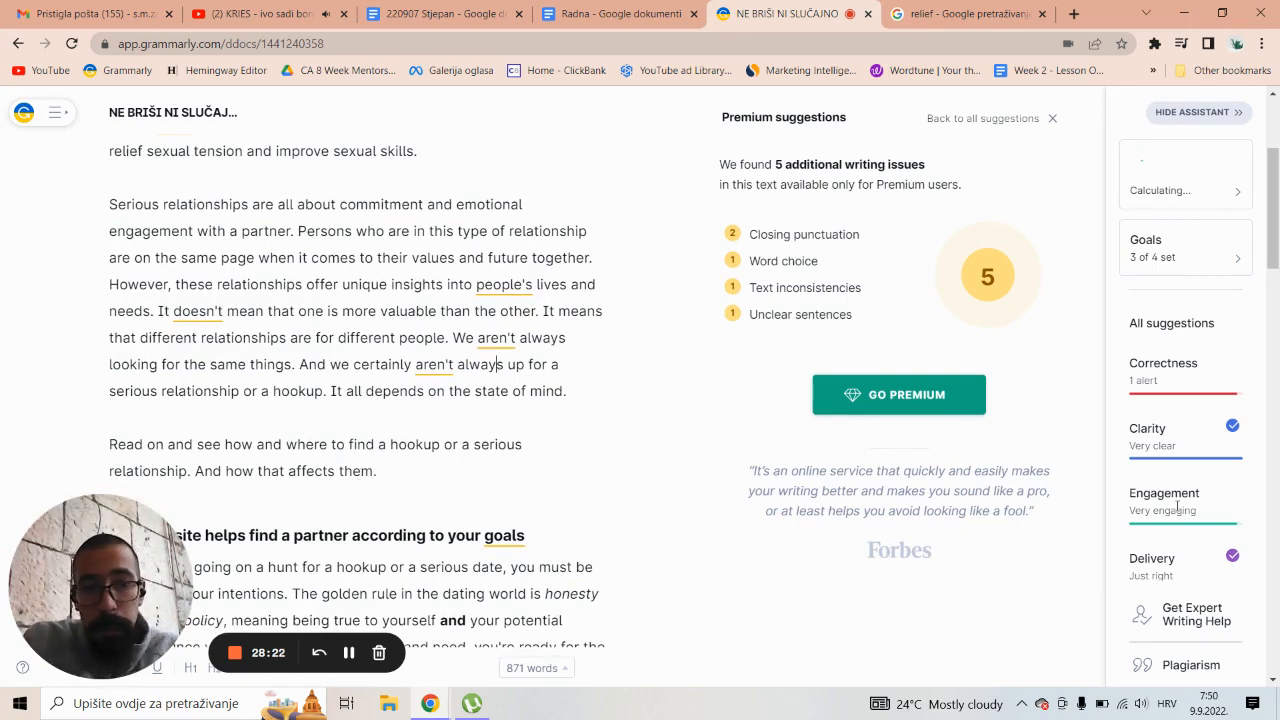
Accept the Correctness suggestion that changes "relief" to "relieve" before "sexual tension" in the opening paragraph.
{"action": "left_click", "coordinate": [1170, 384]}
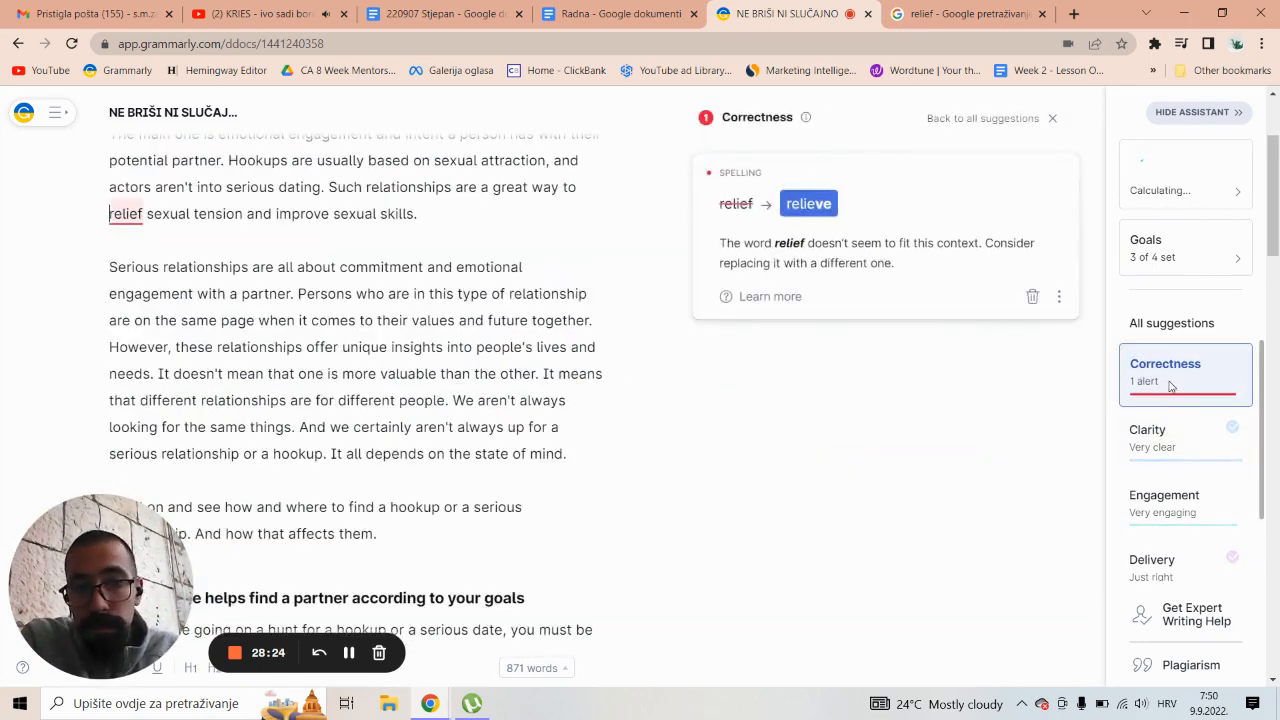
{"action": "left_click", "coordinate": [808, 204]}
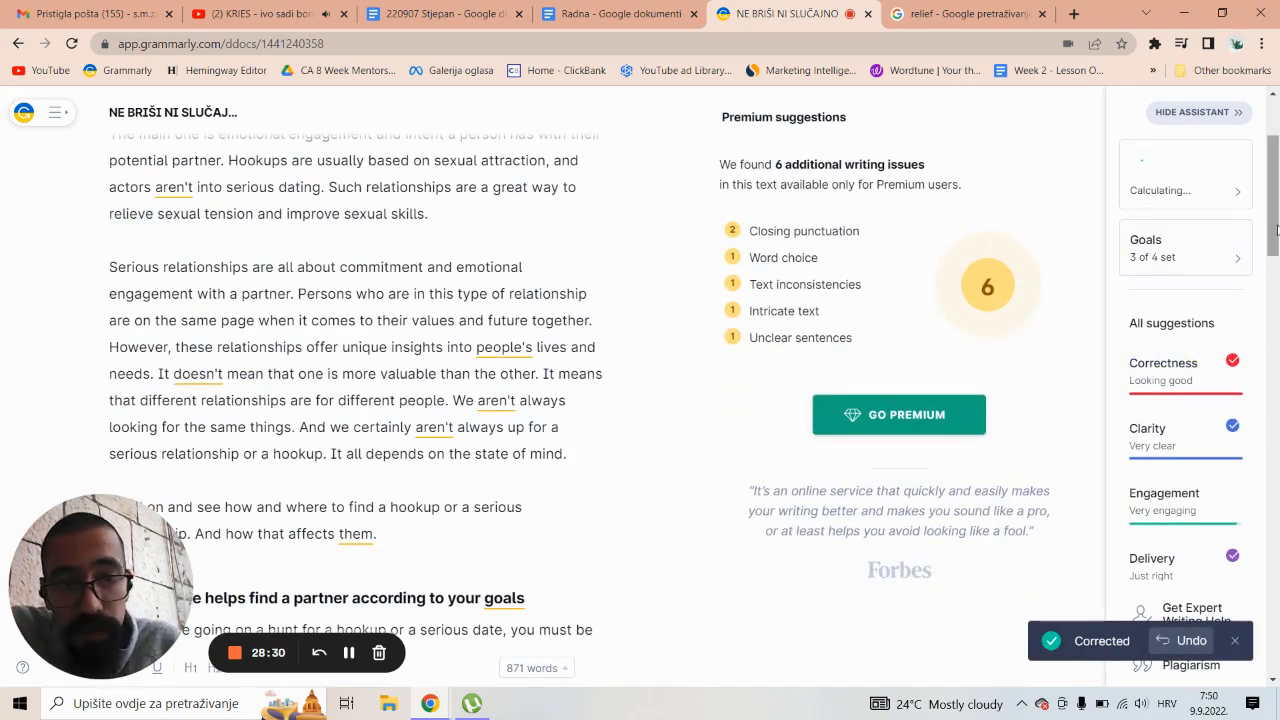
{"action": "scroll", "coordinate": [1274, 215], "scroll_direction": "up", "scroll_amount": 2}
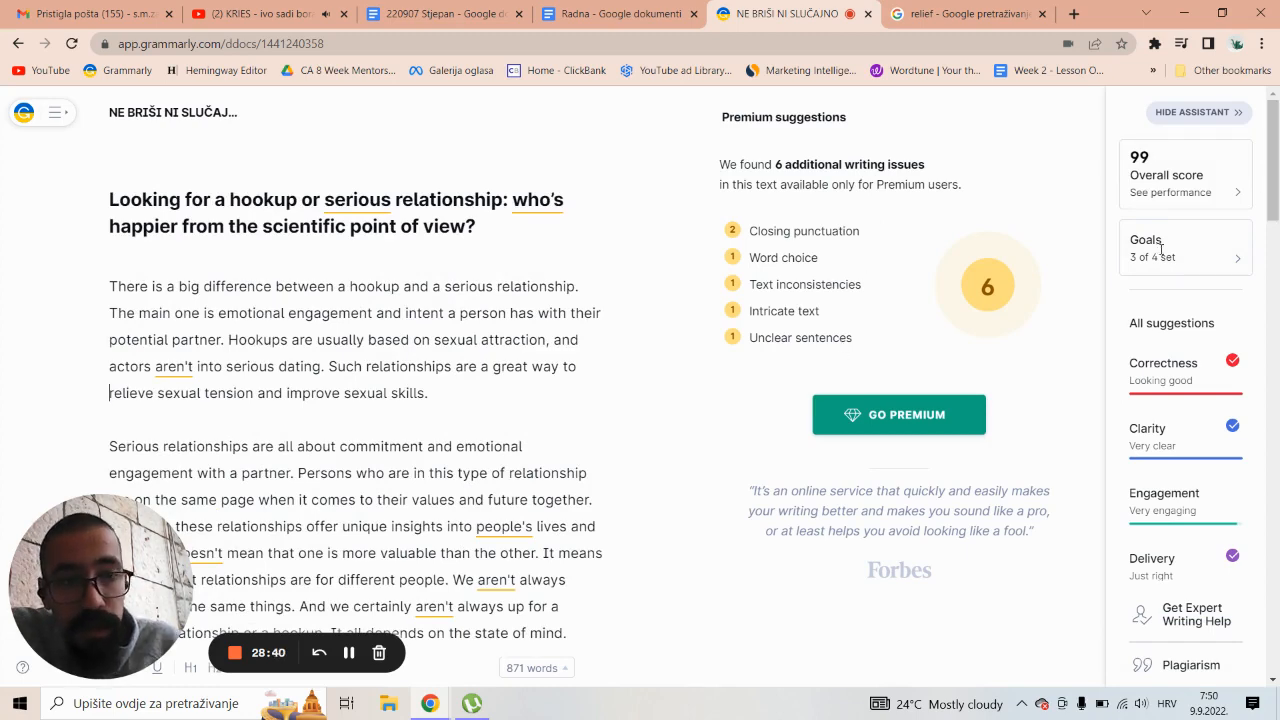
Replace the underlined "them" after "And how that affects" with "everyone included".
{"action": "scroll", "coordinate": [1275, 195], "scroll_direction": "down", "scroll_amount": 1}
{"action": "left_click_drag", "start_coordinate": [1275, 195], "coordinate": [1277, 250]}
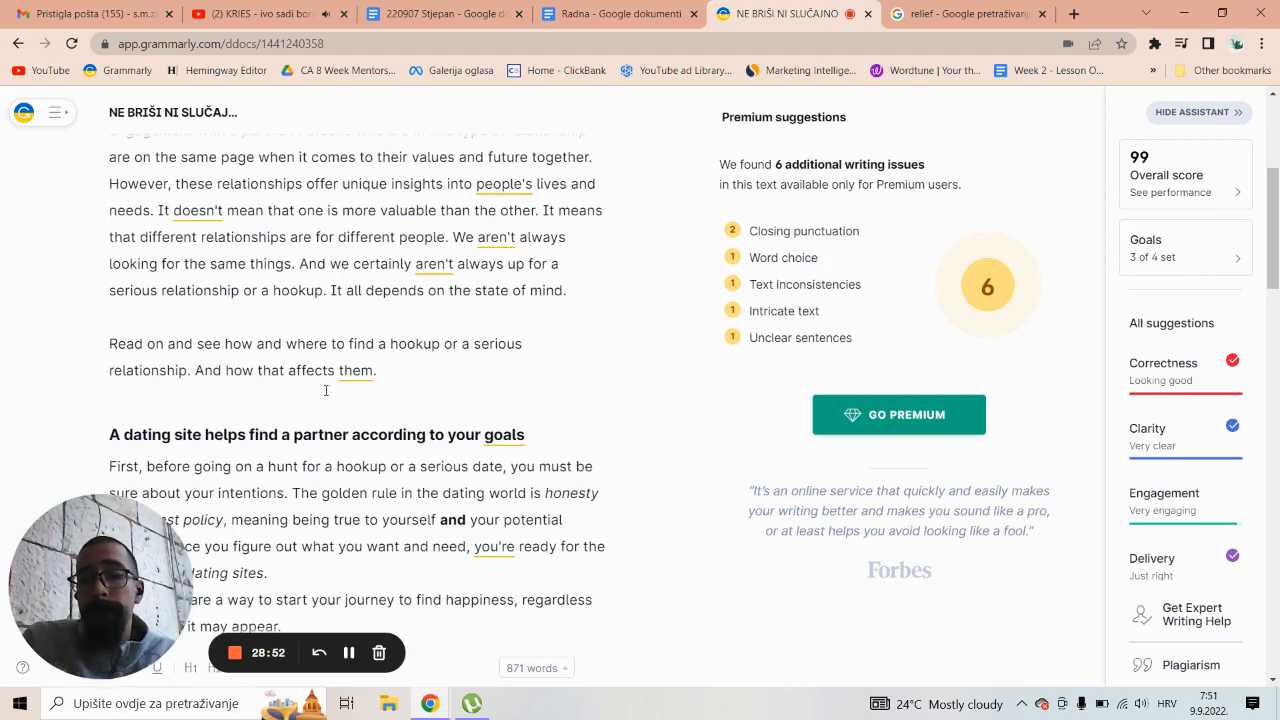
{"action": "double_click", "coordinate": [367, 372]}
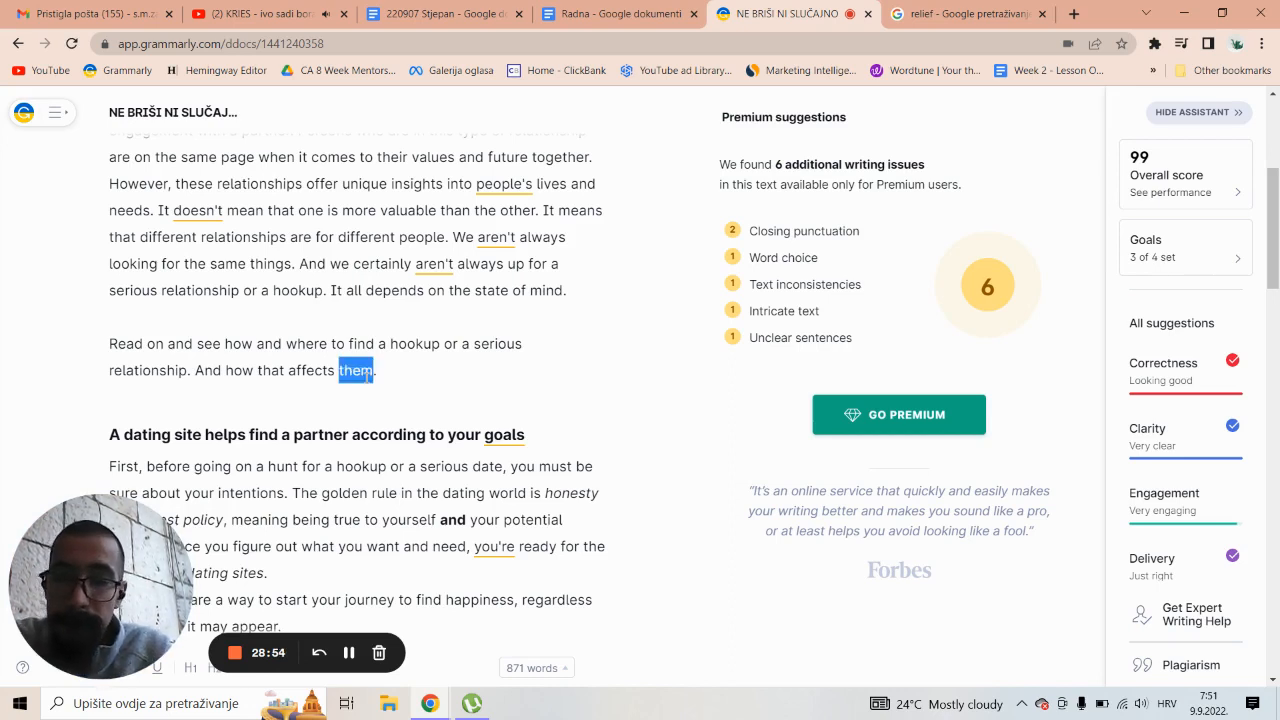
{"action": "type", "text": "everyone inc"}
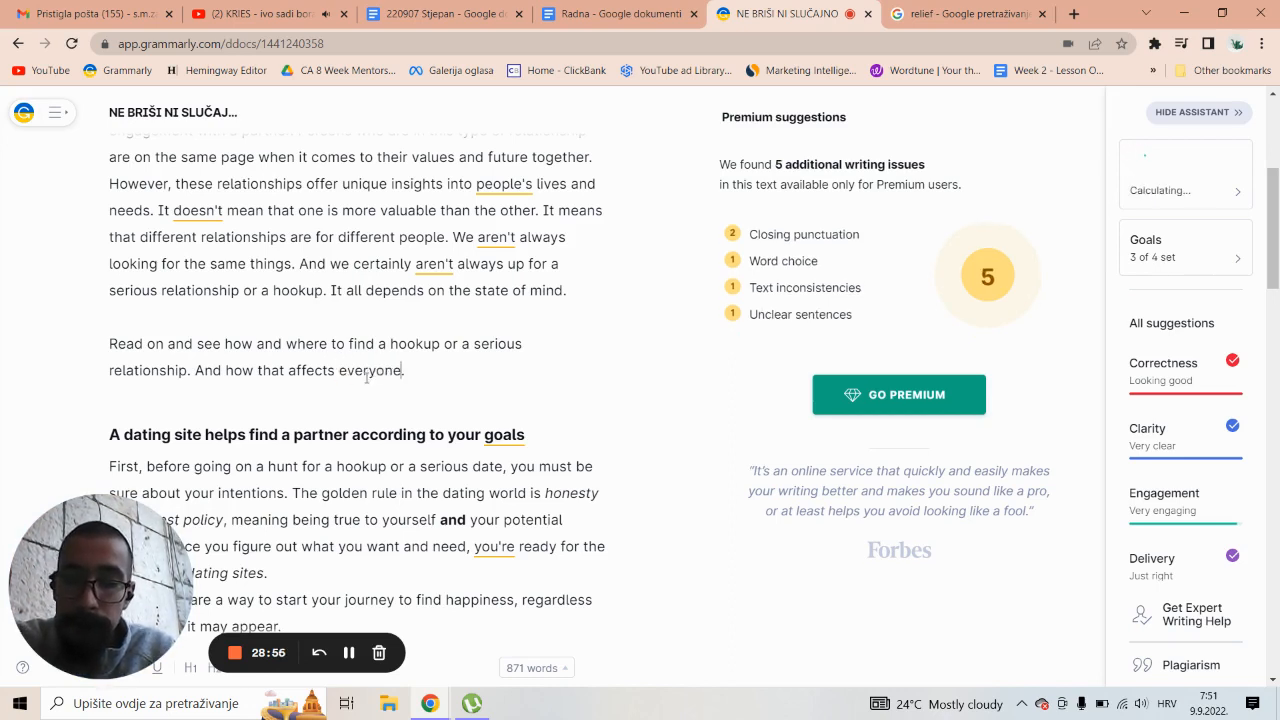
{"action": "type", "text": "luded"}
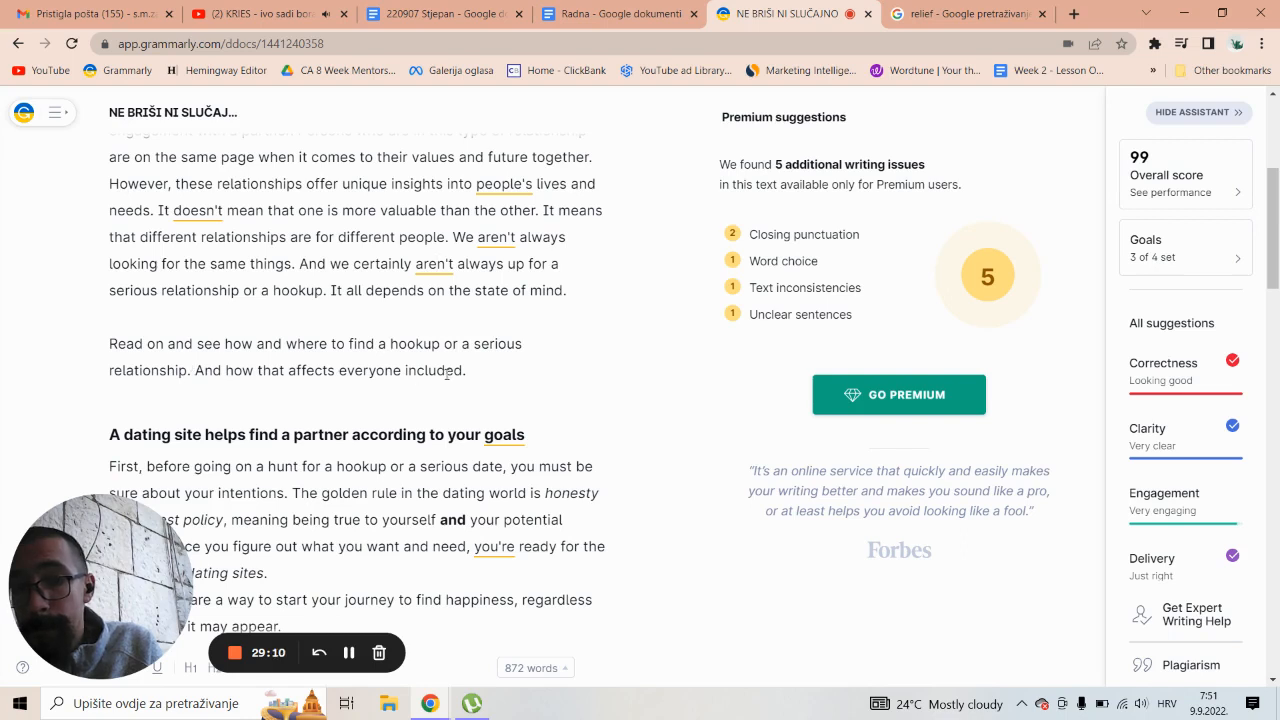
{"action": "left_click_drag", "start_coordinate": [466, 371], "coordinate": [197, 372]}
{"action": "key", "text": "Down"}
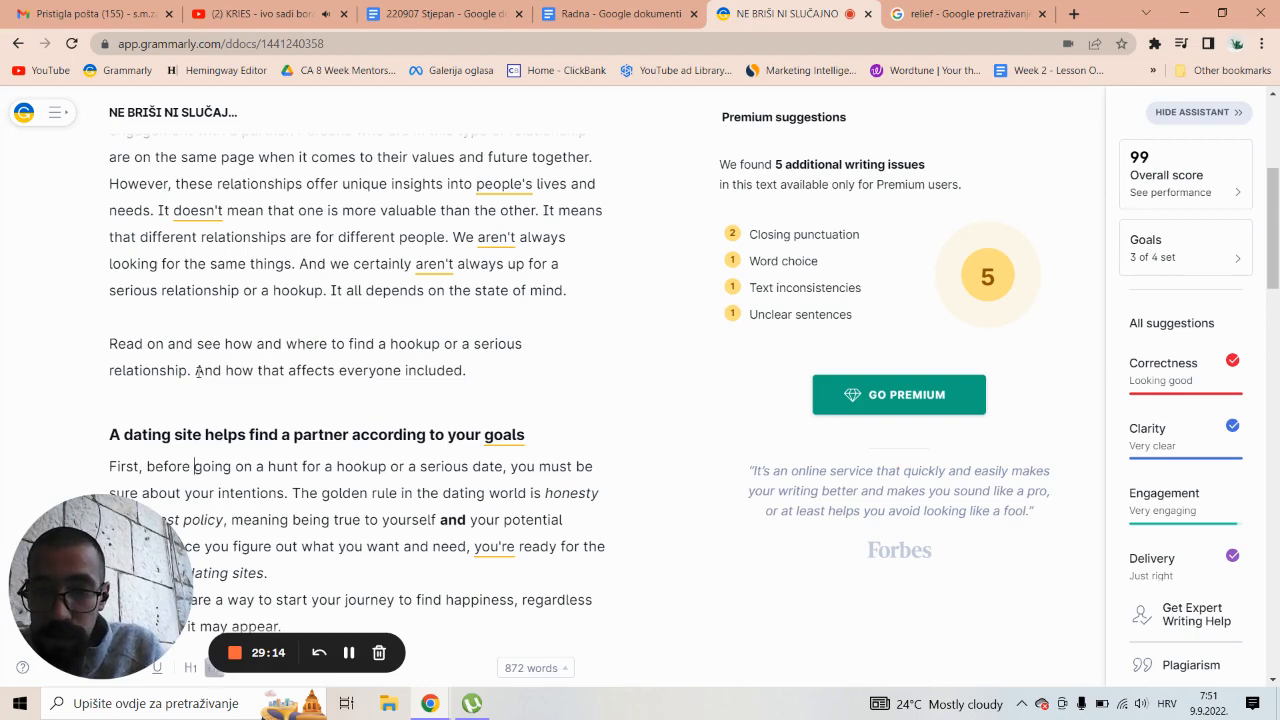
{"action": "key", "text": "Down"}
{"action": "key", "text": "Down"}
{"action": "key", "text": "Down"}
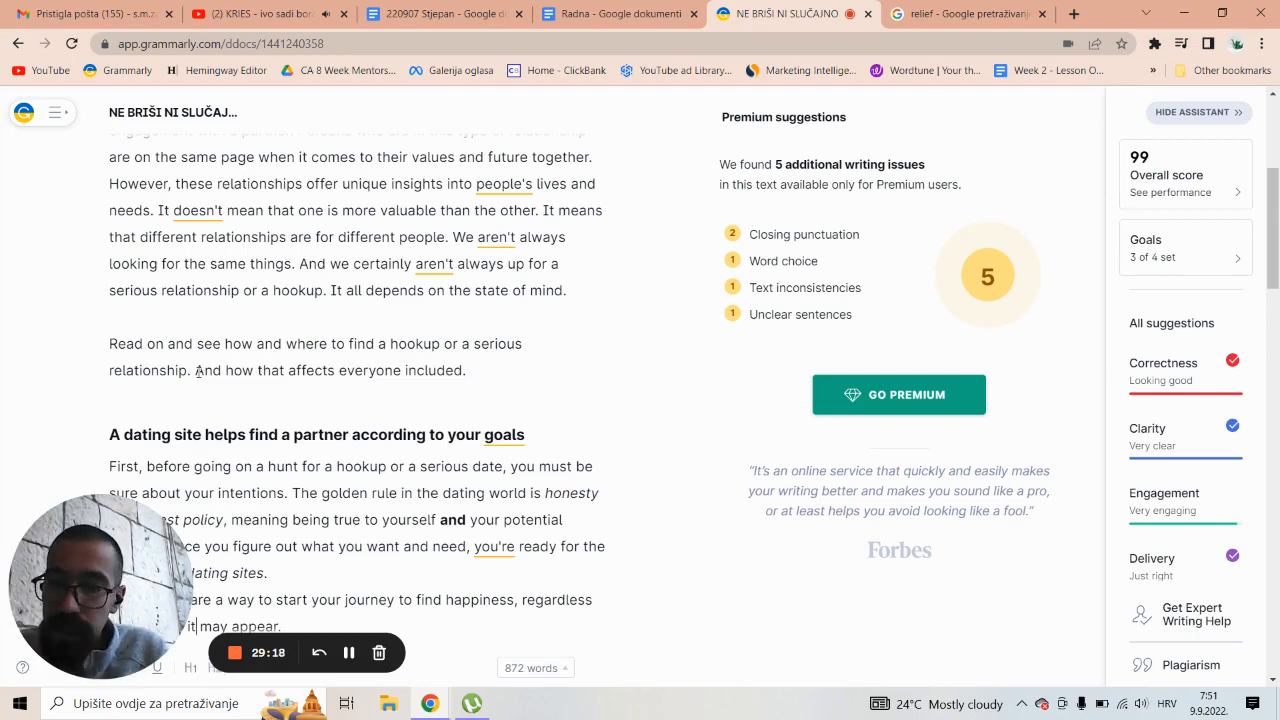
{"action": "scroll", "coordinate": [197, 371], "scroll_direction": "down", "scroll_amount": 3}
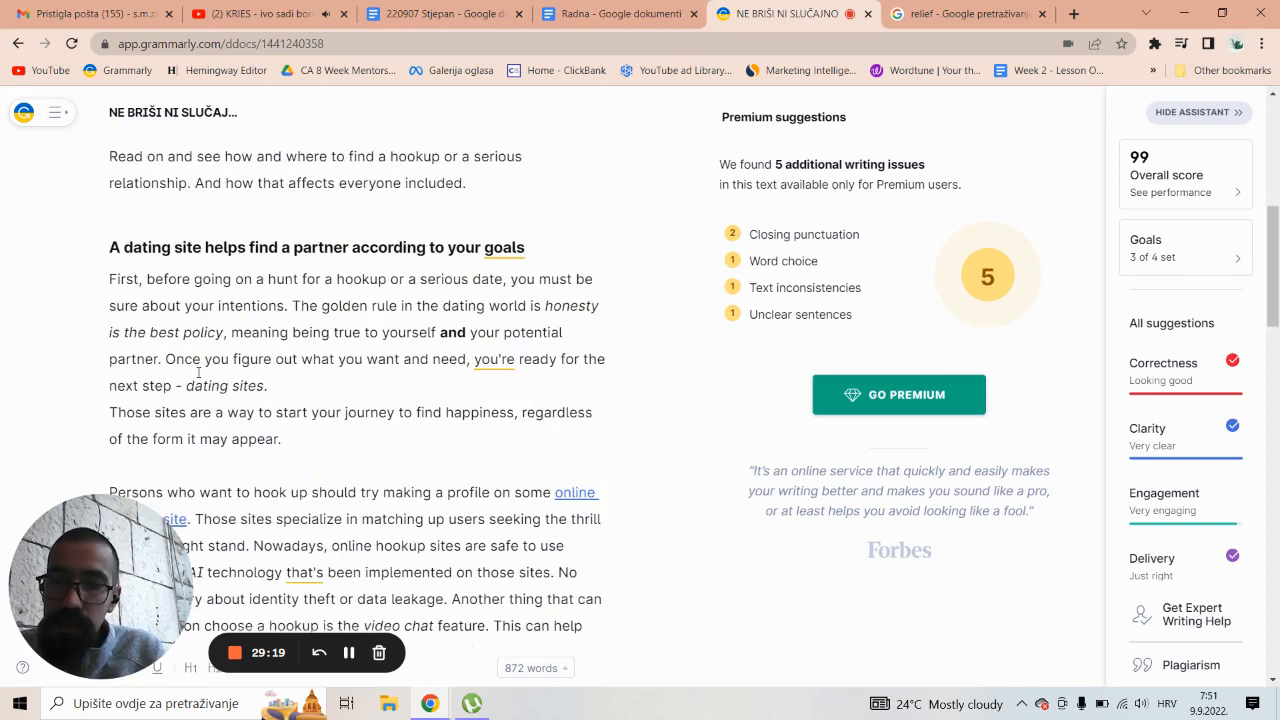
Switch to YouTube, play "Afion - Šošana" from the mix playlist, and return to the Grammarly article.
{"action": "left_click", "coordinate": [232, 8]}
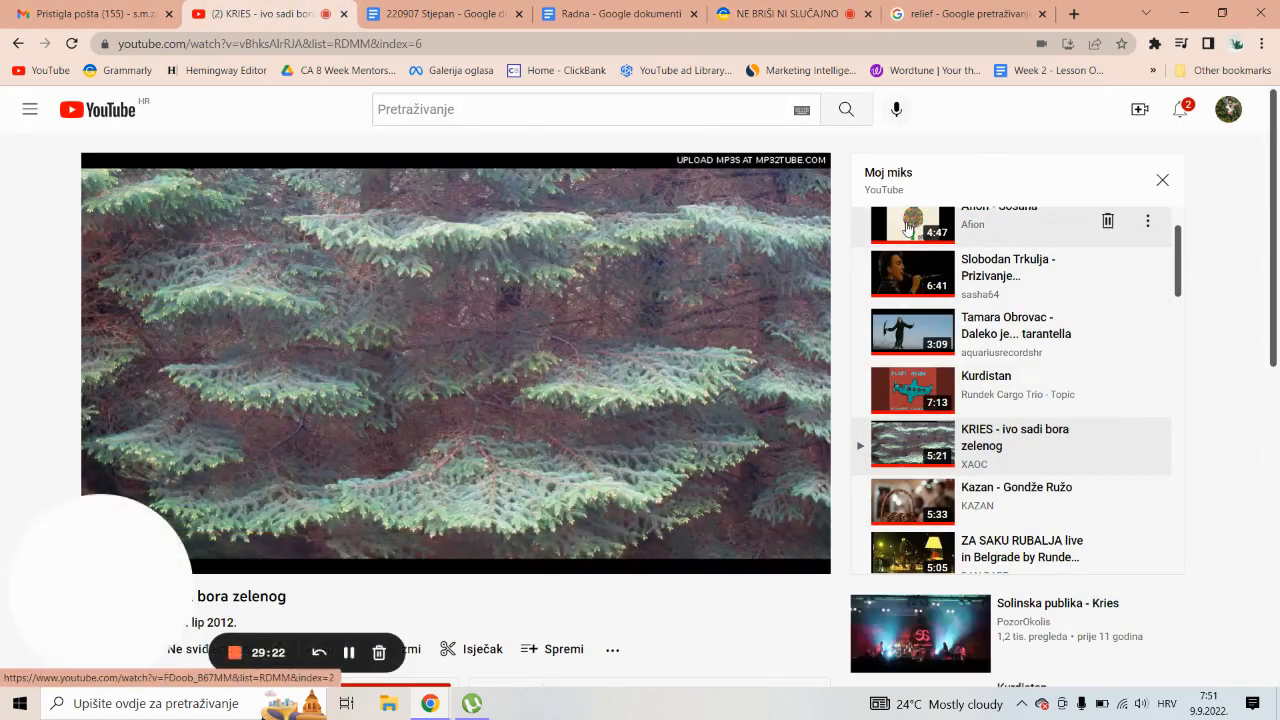
{"action": "left_click", "coordinate": [955, 223]}
{"action": "left_click", "coordinate": [630, 12]}
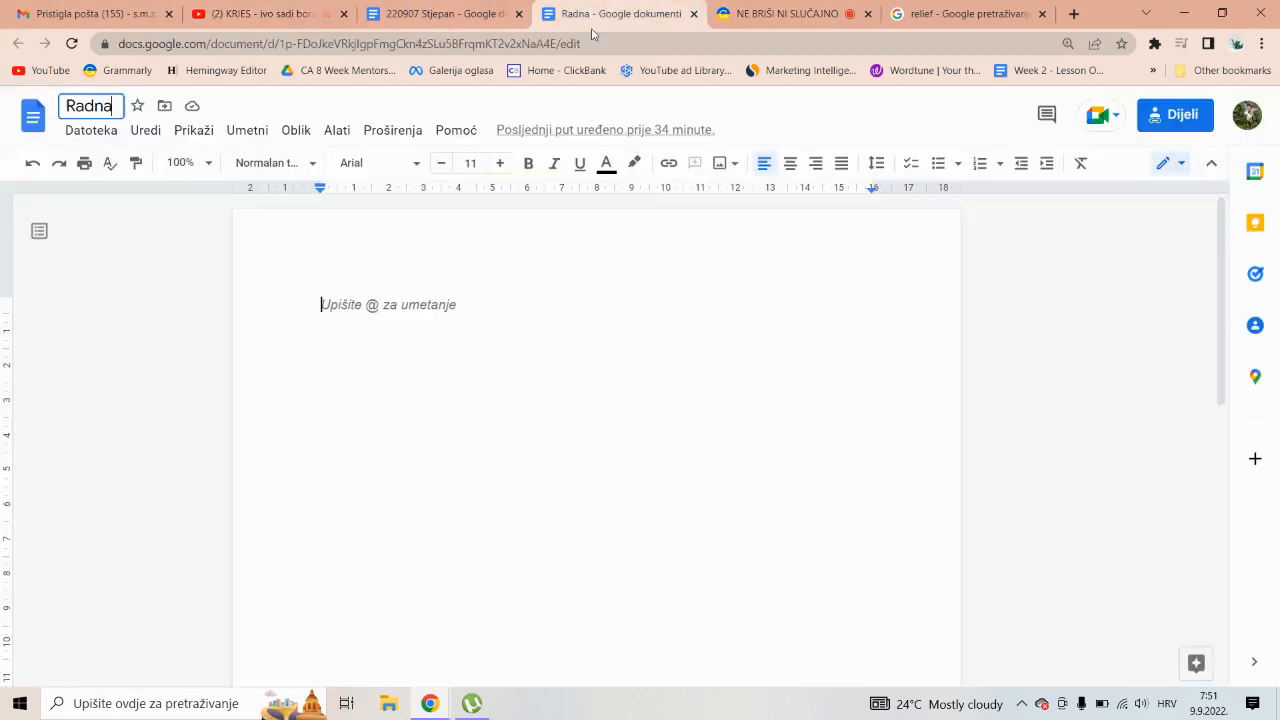
{"action": "left_click", "coordinate": [780, 13]}
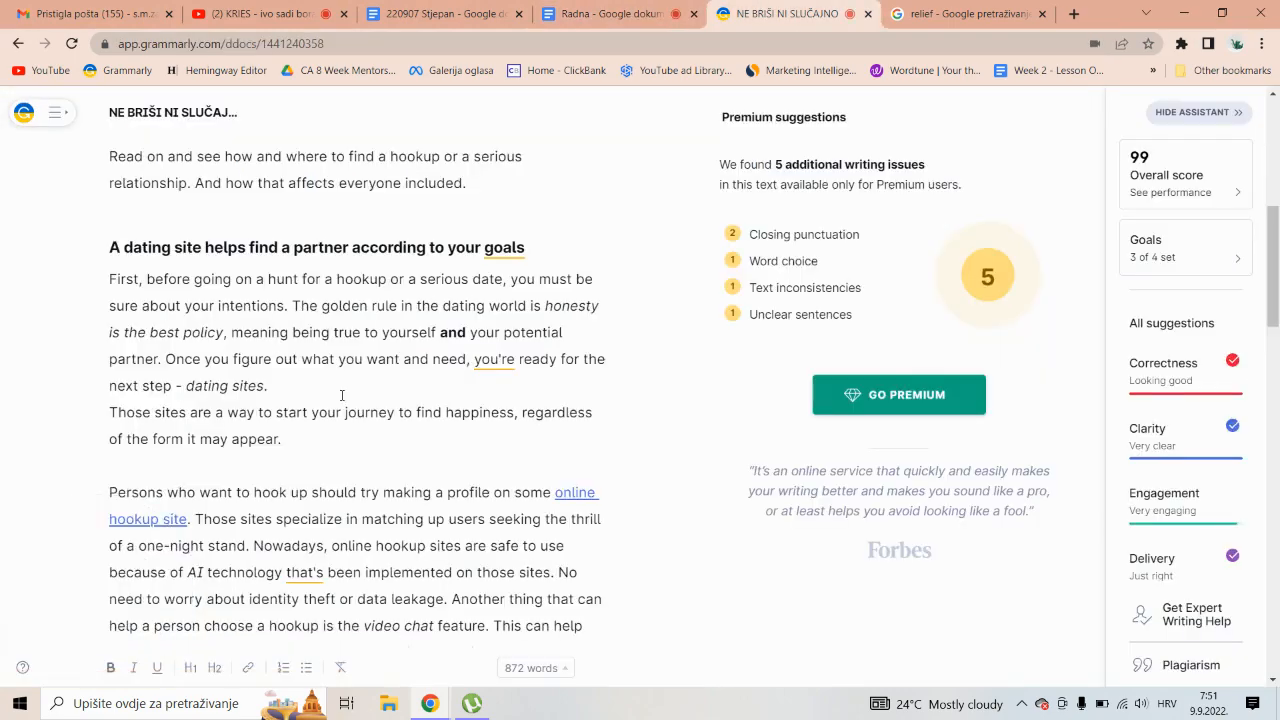
Delete the underlined "one's" before "health" in the sentence about the benefits of yoga.
{"action": "scroll", "coordinate": [341, 396], "scroll_direction": "down", "scroll_amount": 3}
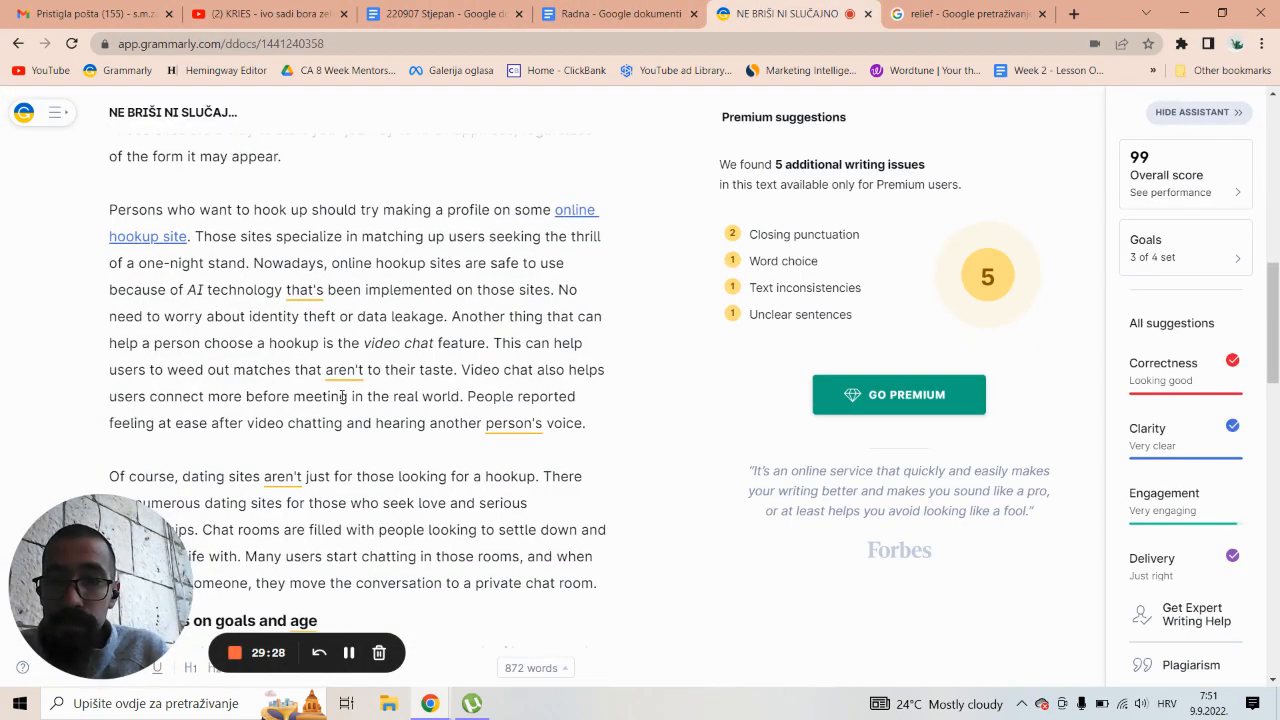
{"action": "scroll", "coordinate": [341, 396], "scroll_direction": "down", "scroll_amount": 3}
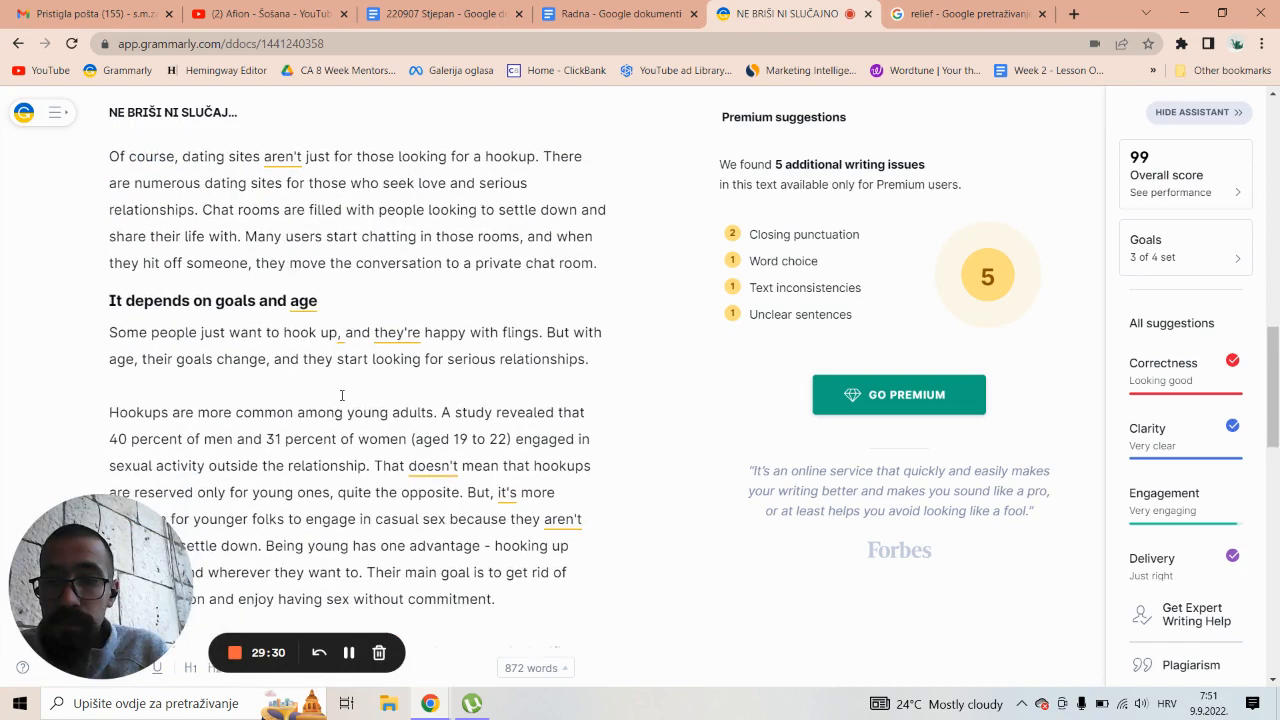
{"action": "scroll", "coordinate": [341, 396], "scroll_direction": "down", "scroll_amount": 4}
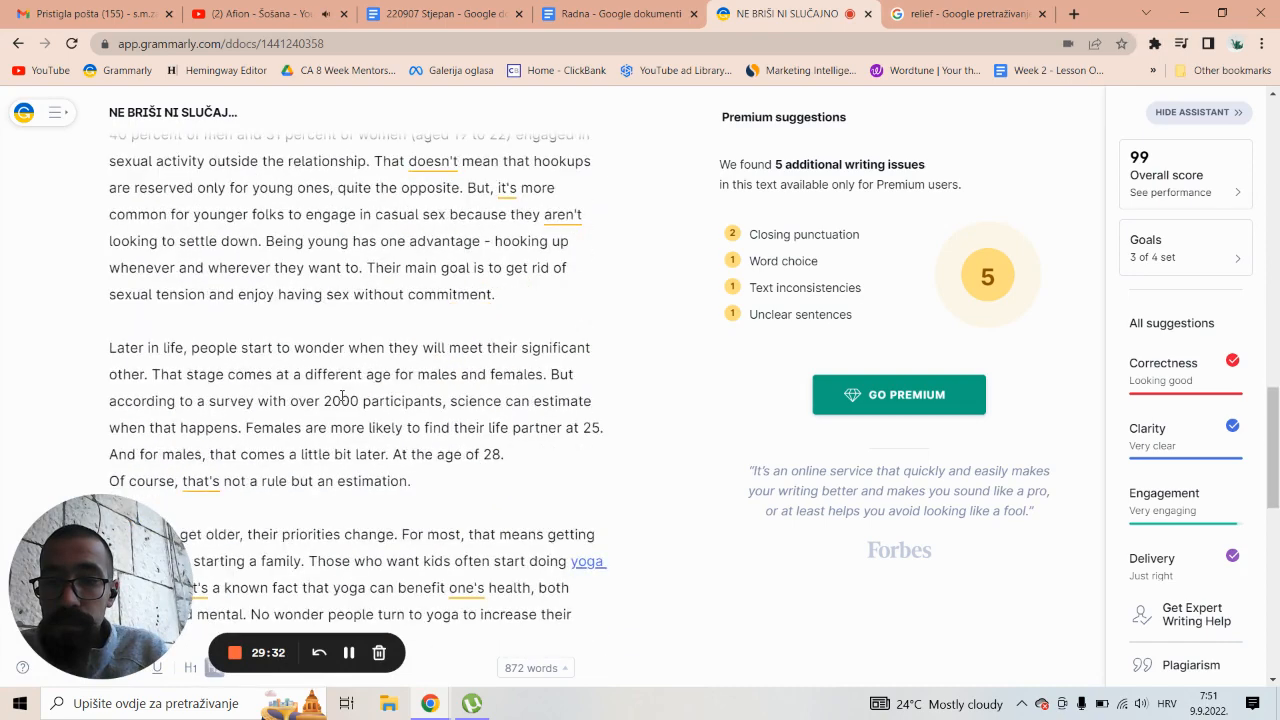
{"action": "scroll", "coordinate": [341, 396], "scroll_direction": "down", "scroll_amount": 3}
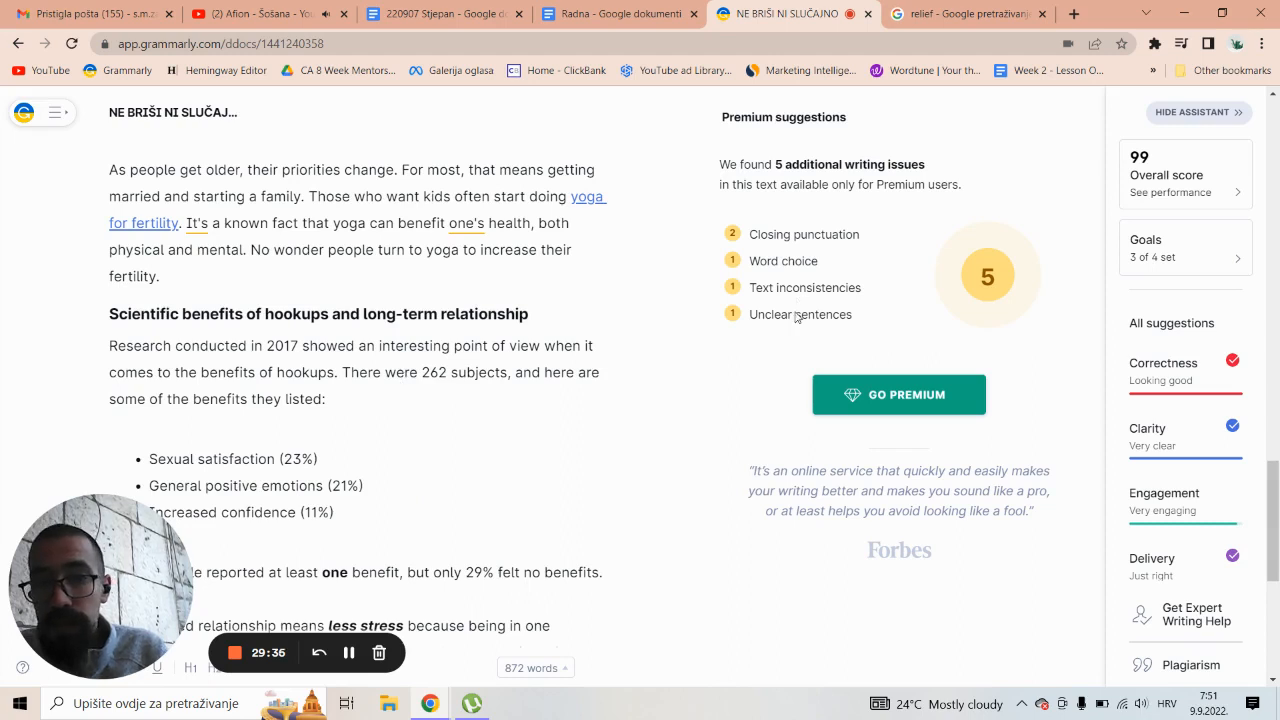
{"action": "double_click", "coordinate": [466, 226]}
{"action": "key", "text": "BackSpace"}
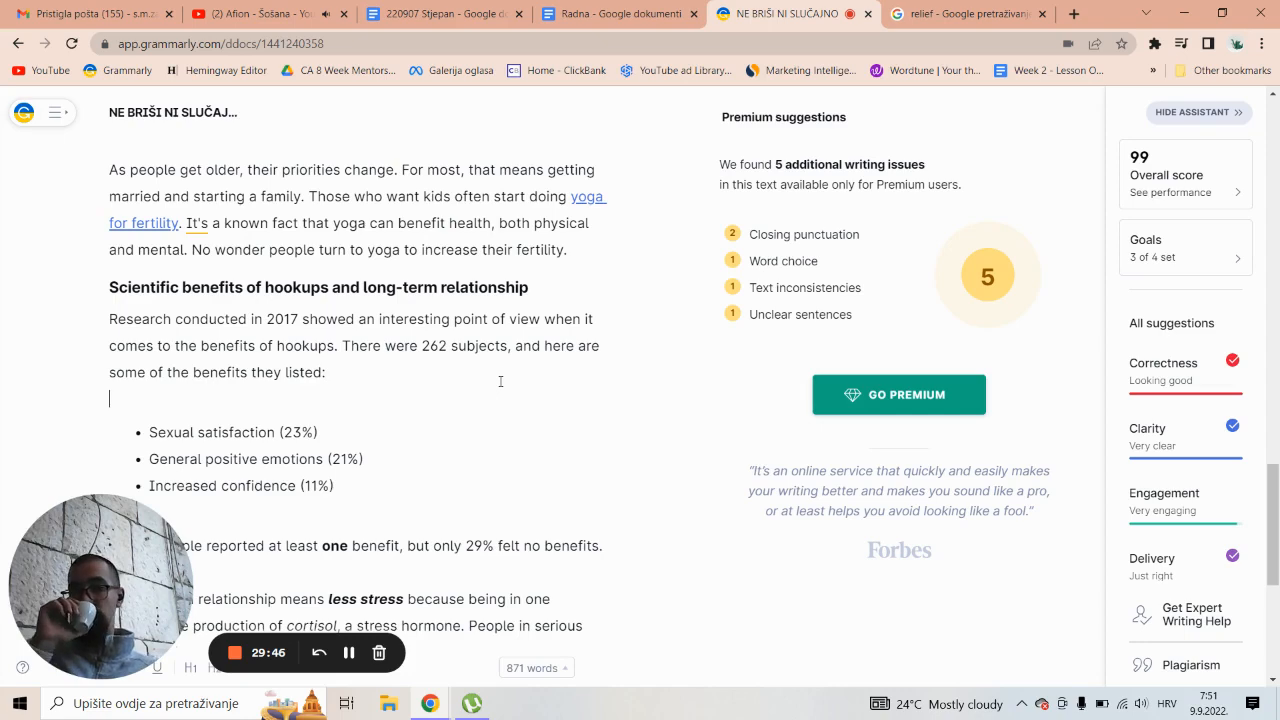
Delete "partner's" before "healthy lifestyle" and "another" before "partner's healthier behaviors" in the committed relationship paragraph.
{"action": "scroll", "coordinate": [500, 381], "scroll_direction": "down", "scroll_amount": 2}
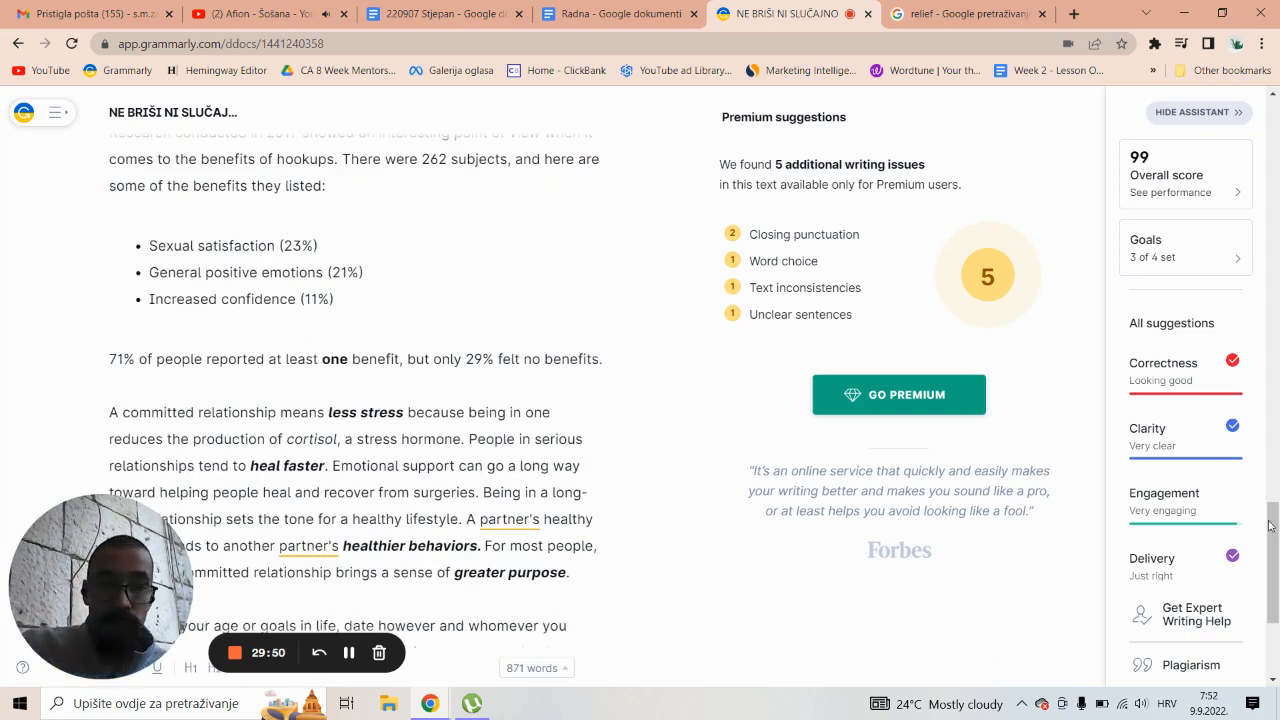
{"action": "scroll", "coordinate": [1277, 548], "scroll_direction": "down", "scroll_amount": 2}
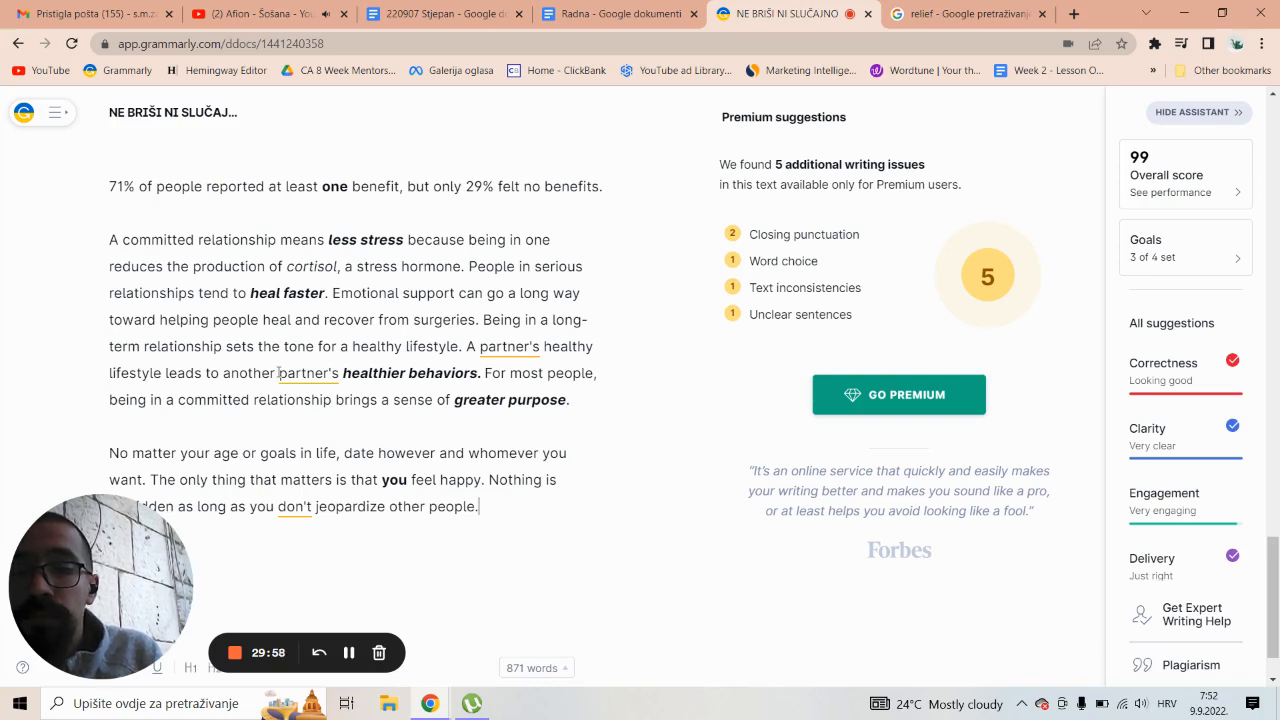
{"action": "double_click", "coordinate": [493, 347]}
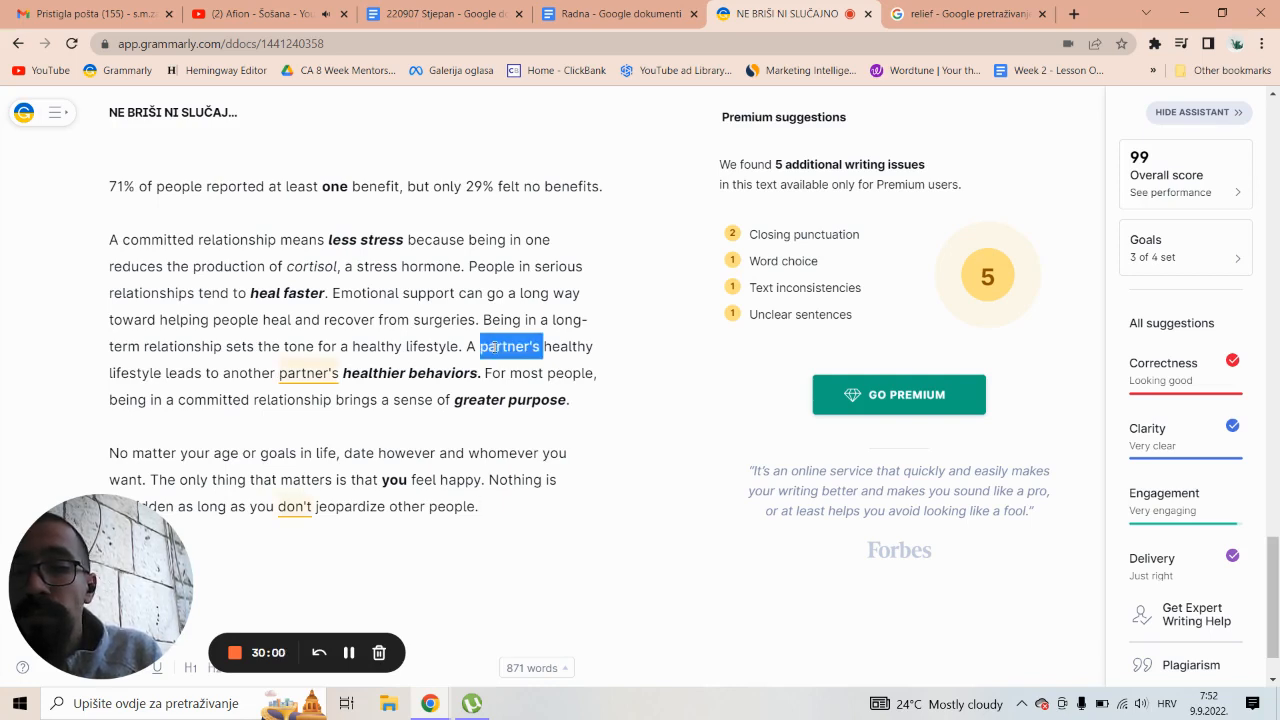
{"action": "key", "text": "BackSpace"}
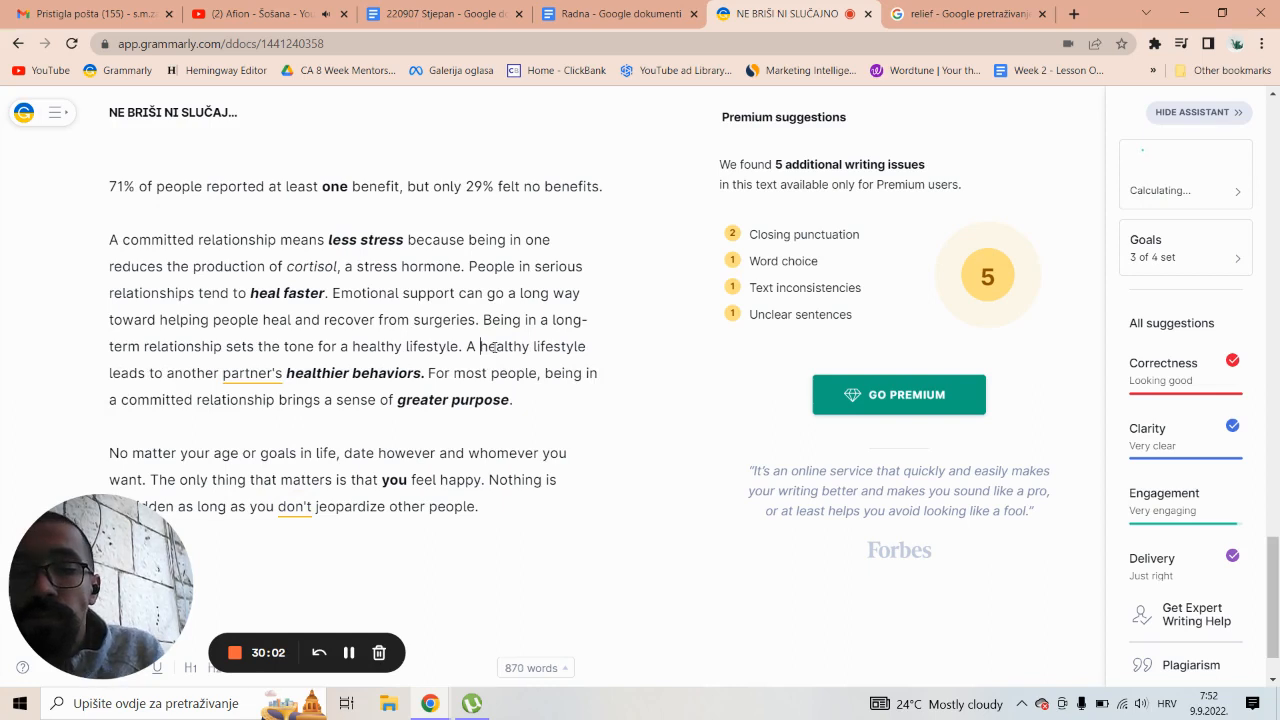
{"action": "double_click", "coordinate": [201, 372]}
{"action": "key", "text": "BackSpace"}
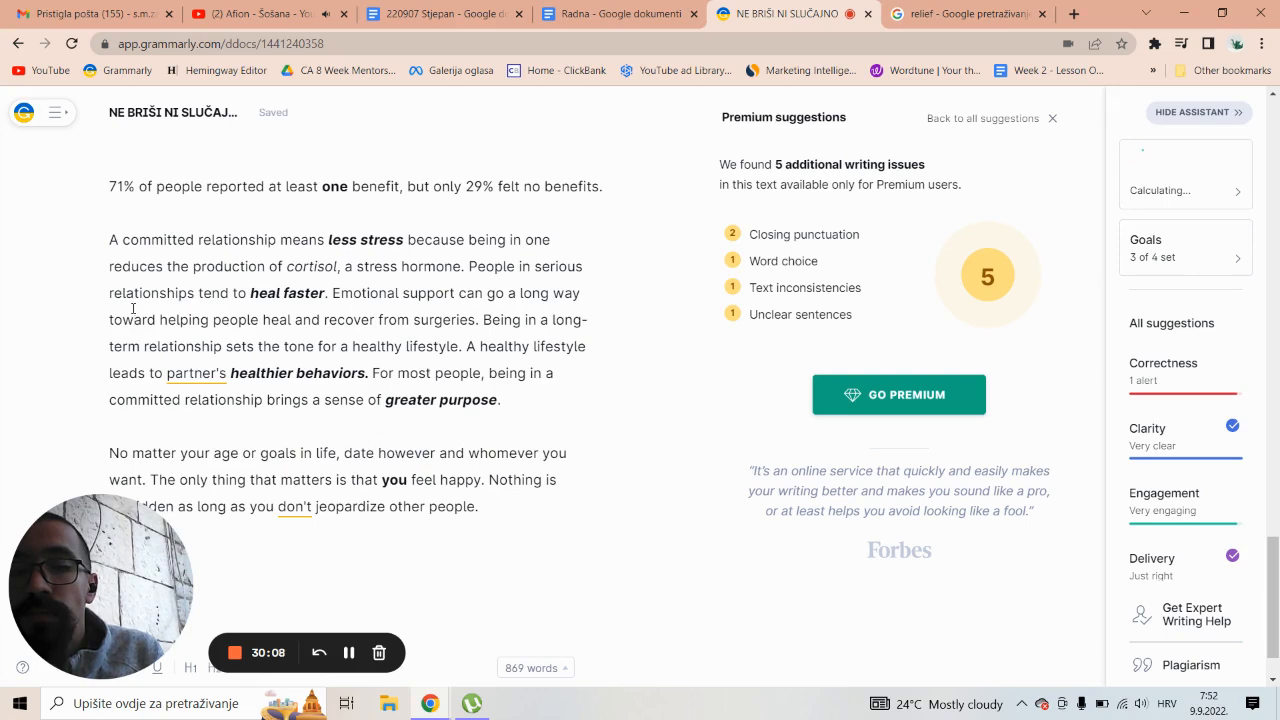
Accept the Correctness suggestion "a partner's" before "healthier behaviors" in the committed relationship paragraph.
{"action": "left_click", "coordinate": [1168, 370]}
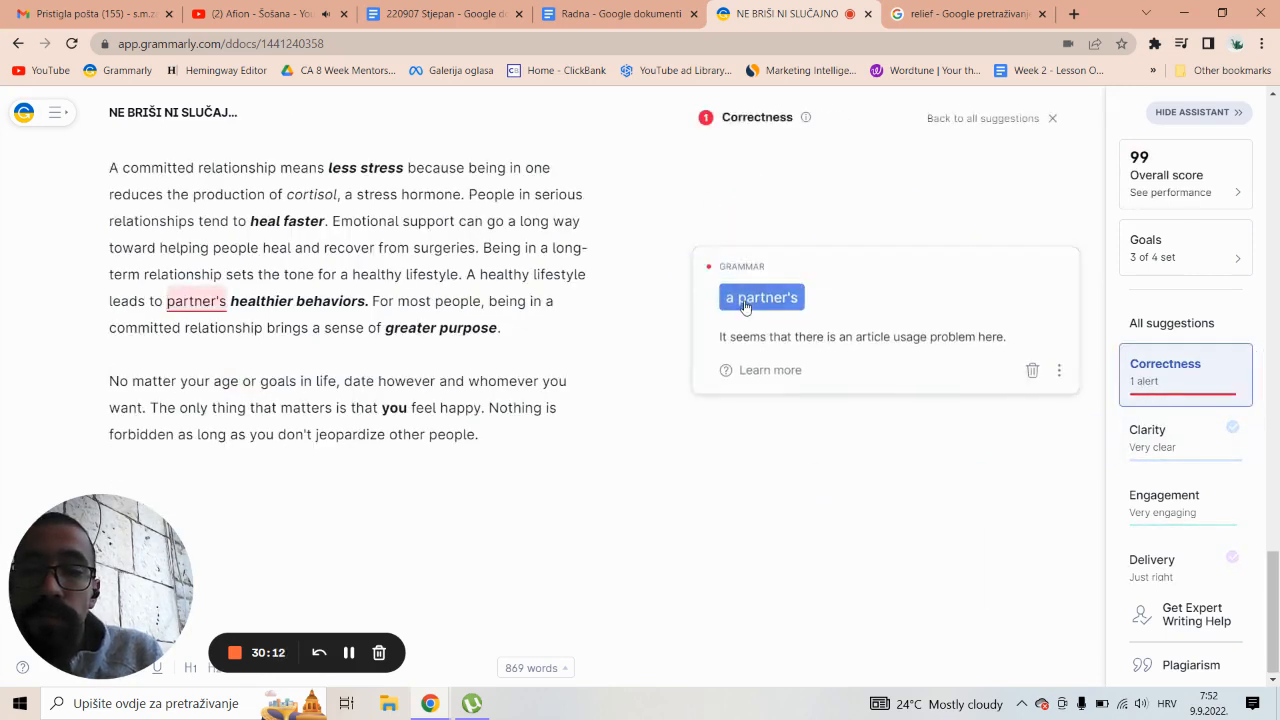
{"action": "left_click", "coordinate": [744, 300]}
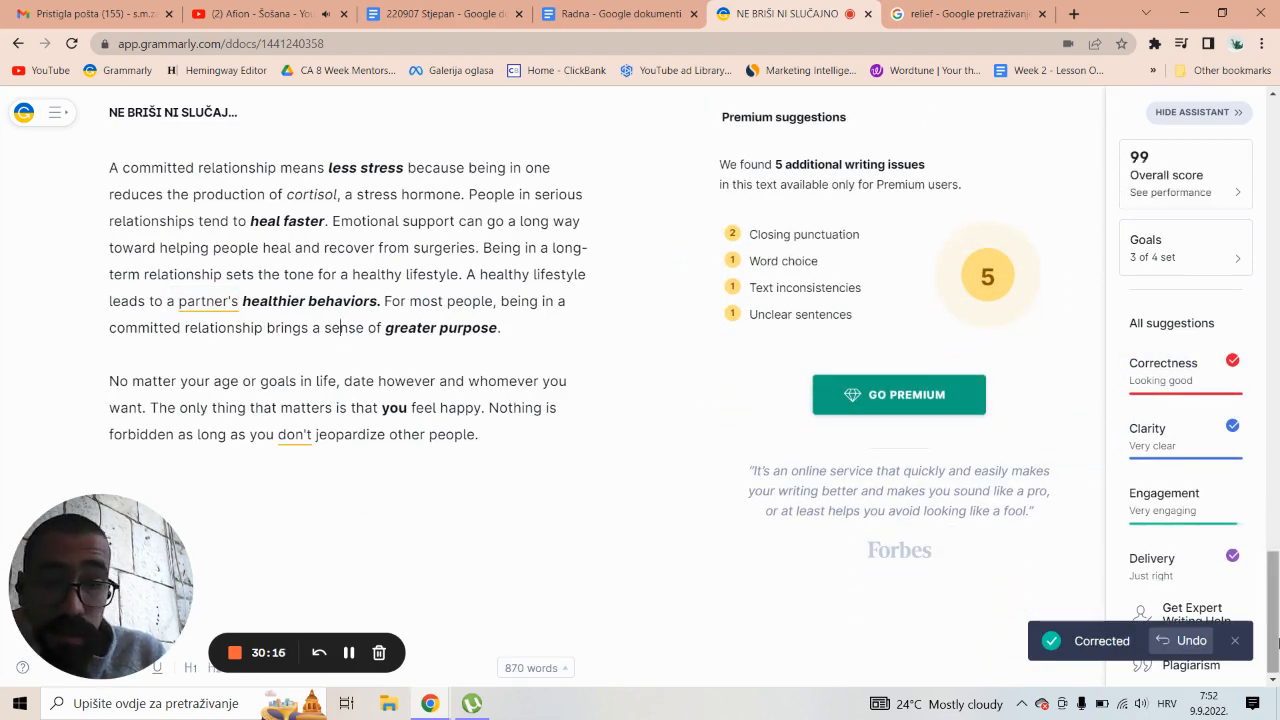
{"action": "left_click_drag", "start_coordinate": [1276, 643], "coordinate": [1276, 462]}
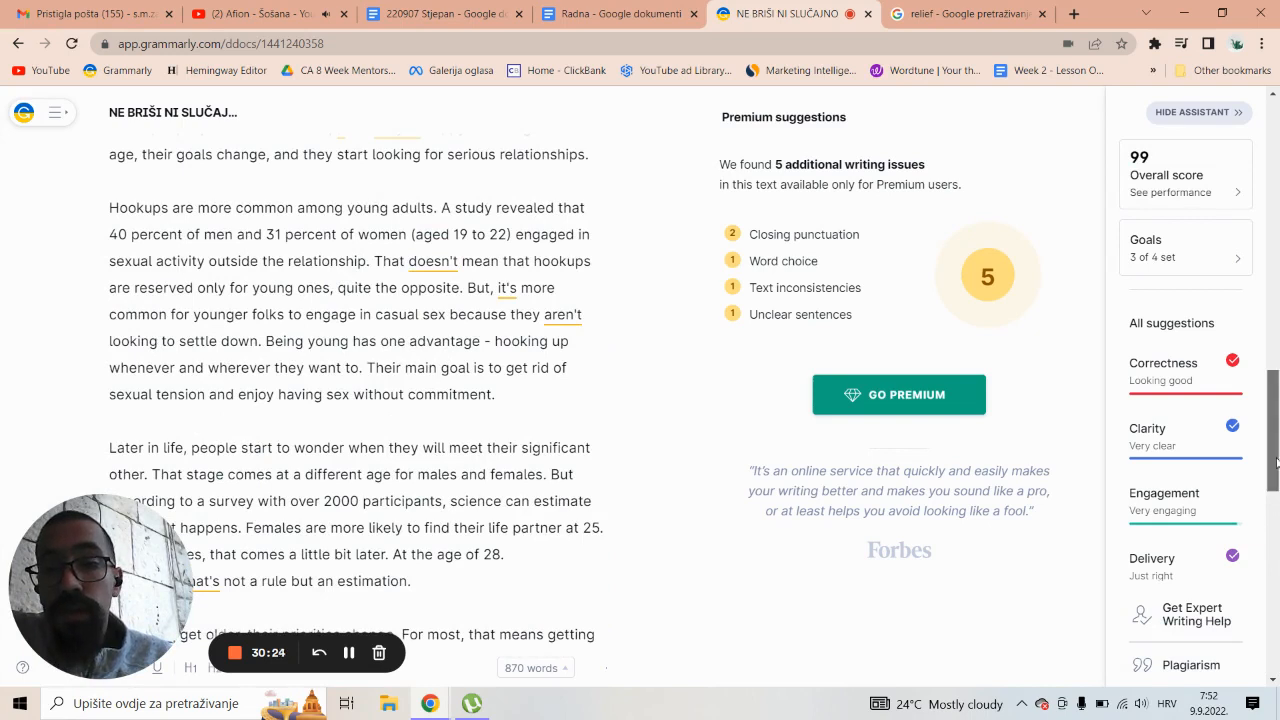
Replace ", and" after "hook up" with a semicolon in the first sentence under "It depends on goals and age".
{"action": "left_click_drag", "start_coordinate": [1276, 462], "coordinate": [1276, 448]}
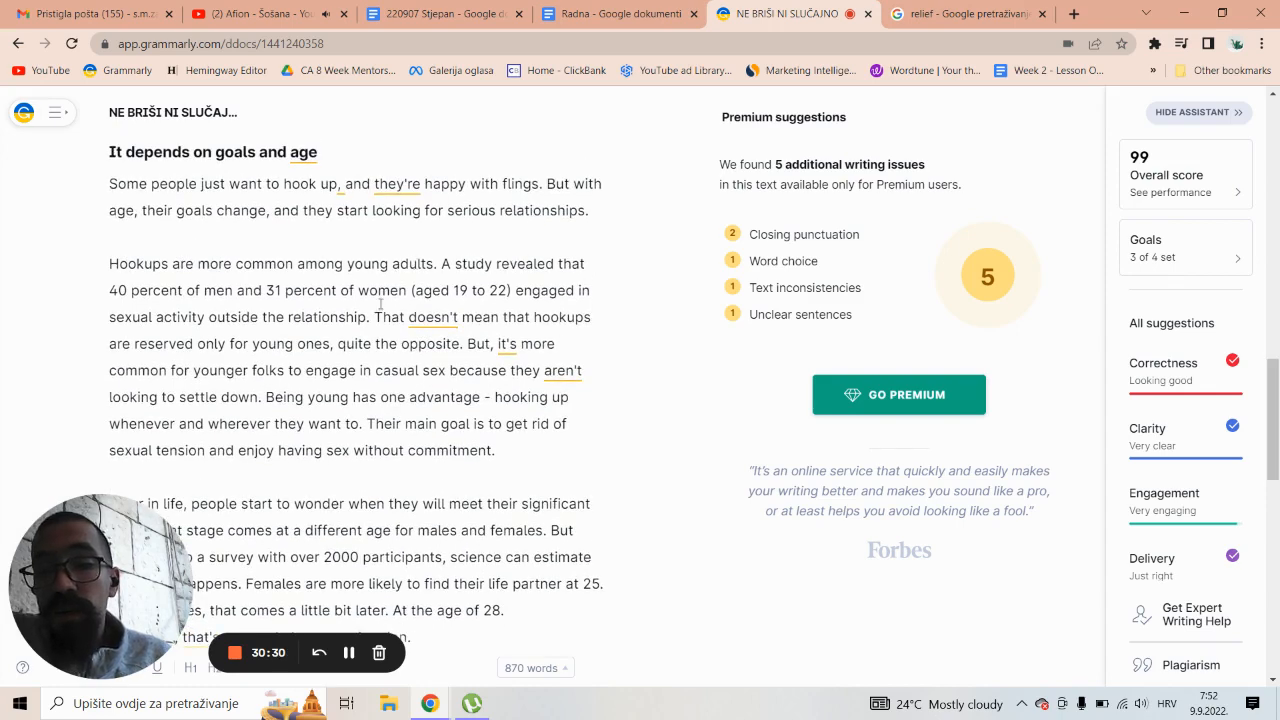
{"action": "left_click_drag", "start_coordinate": [374, 317], "coordinate": [462, 343]}
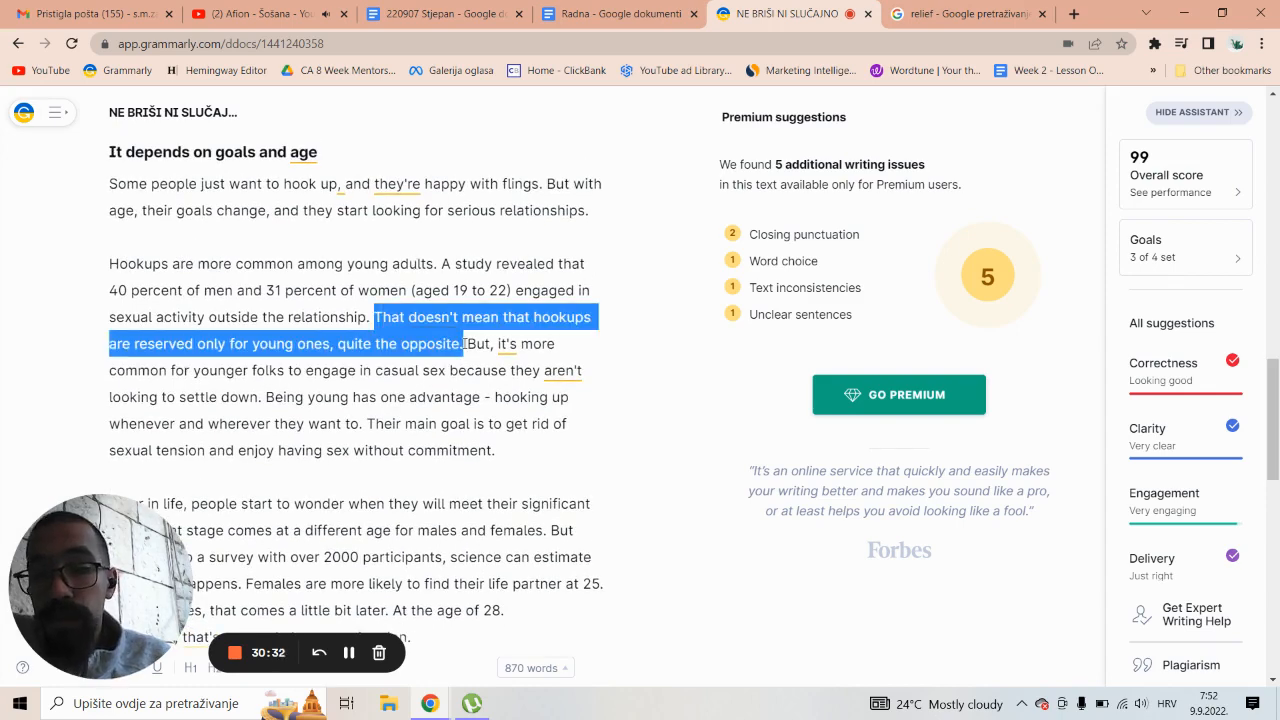
{"action": "left_click", "coordinate": [286, 243]}
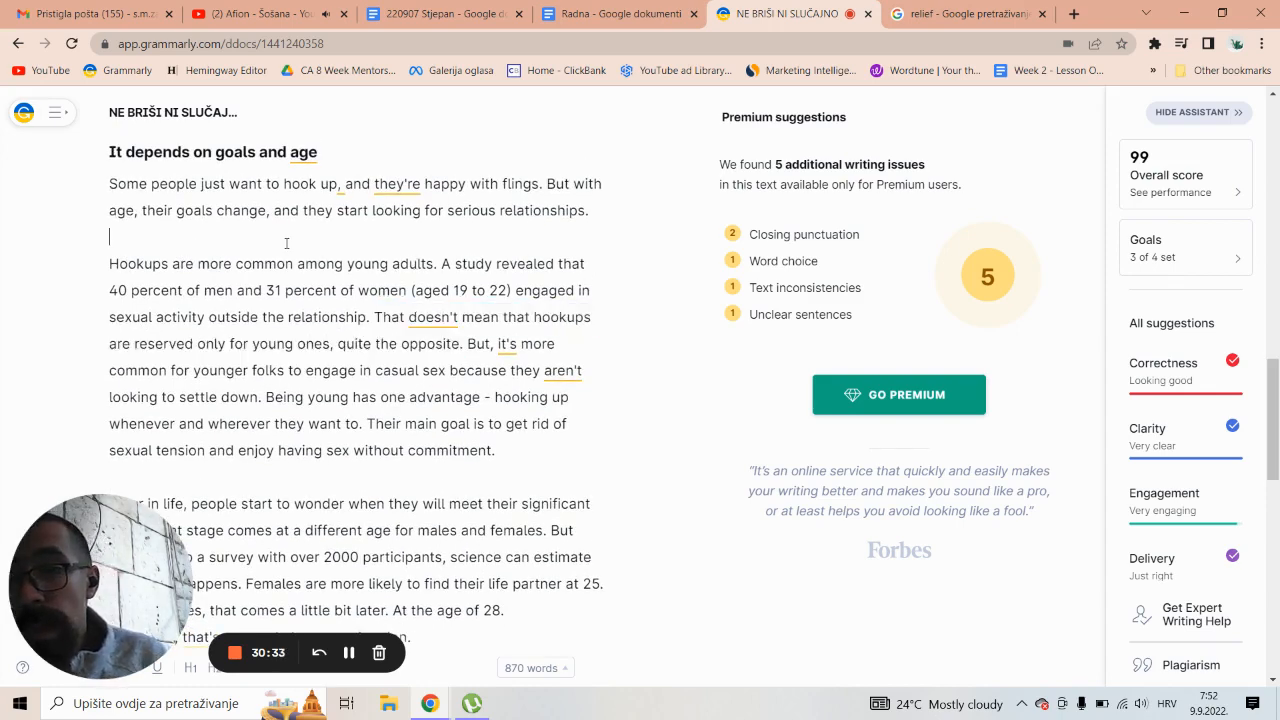
{"action": "double_click", "coordinate": [356, 186]}
{"action": "key", "text": "BackSpace"}
{"action": "key", "text": "BackSpace"}
{"action": "key", "text": "BackSpace"}
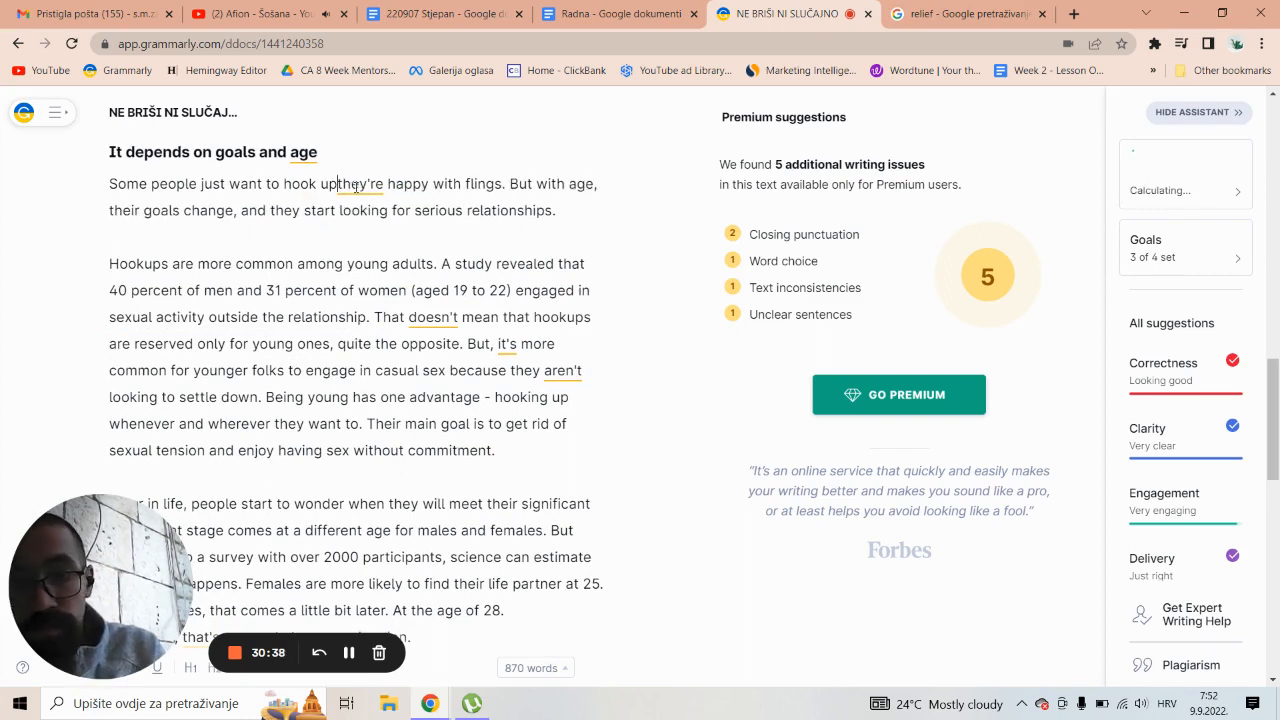
{"action": "type", "text": ";"}
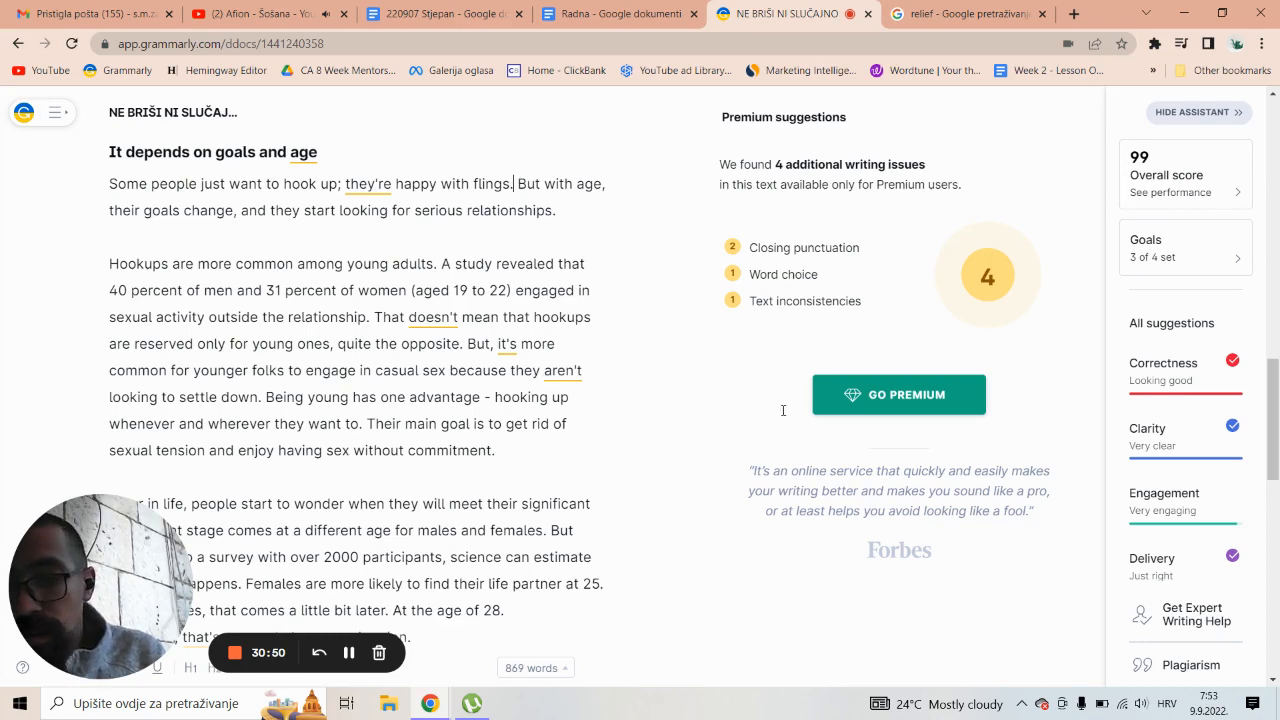
Copy the entire article text and open istio.com in place of the "relief" search results.
{"action": "scroll", "coordinate": [1270, 430], "scroll_direction": "up", "scroll_amount": 2}
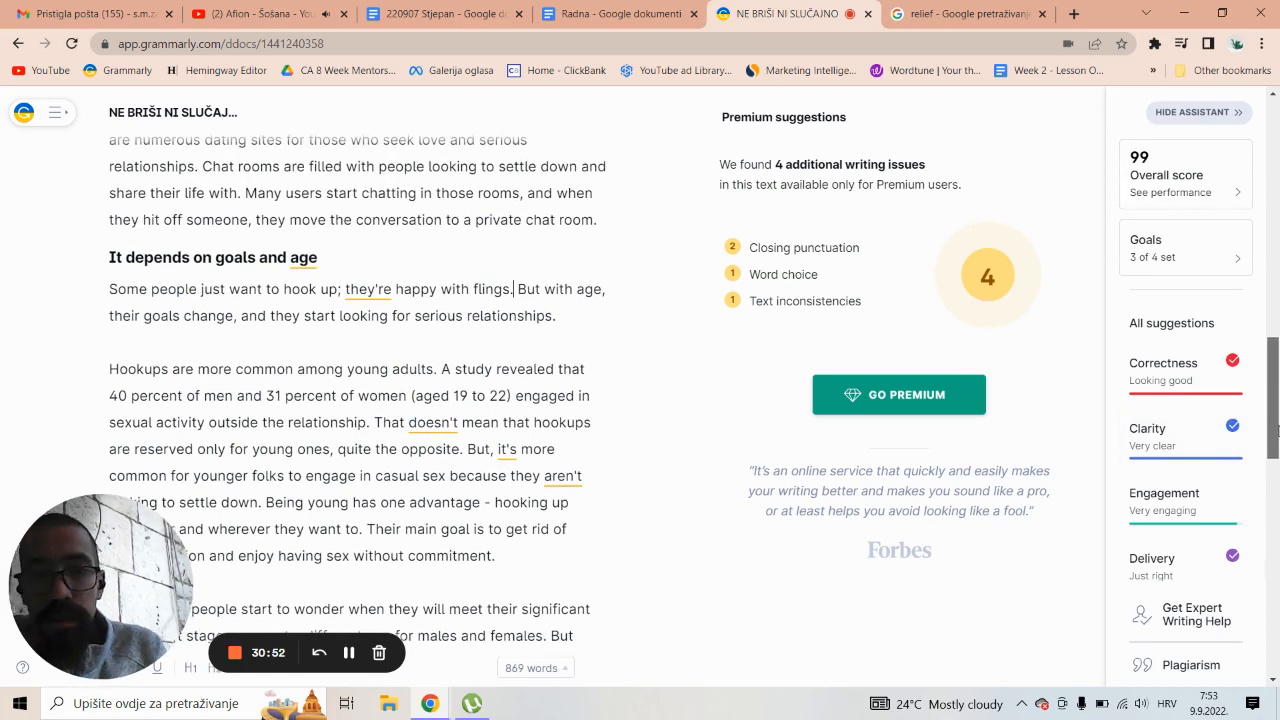
{"action": "key", "text": "ctrl+a"}
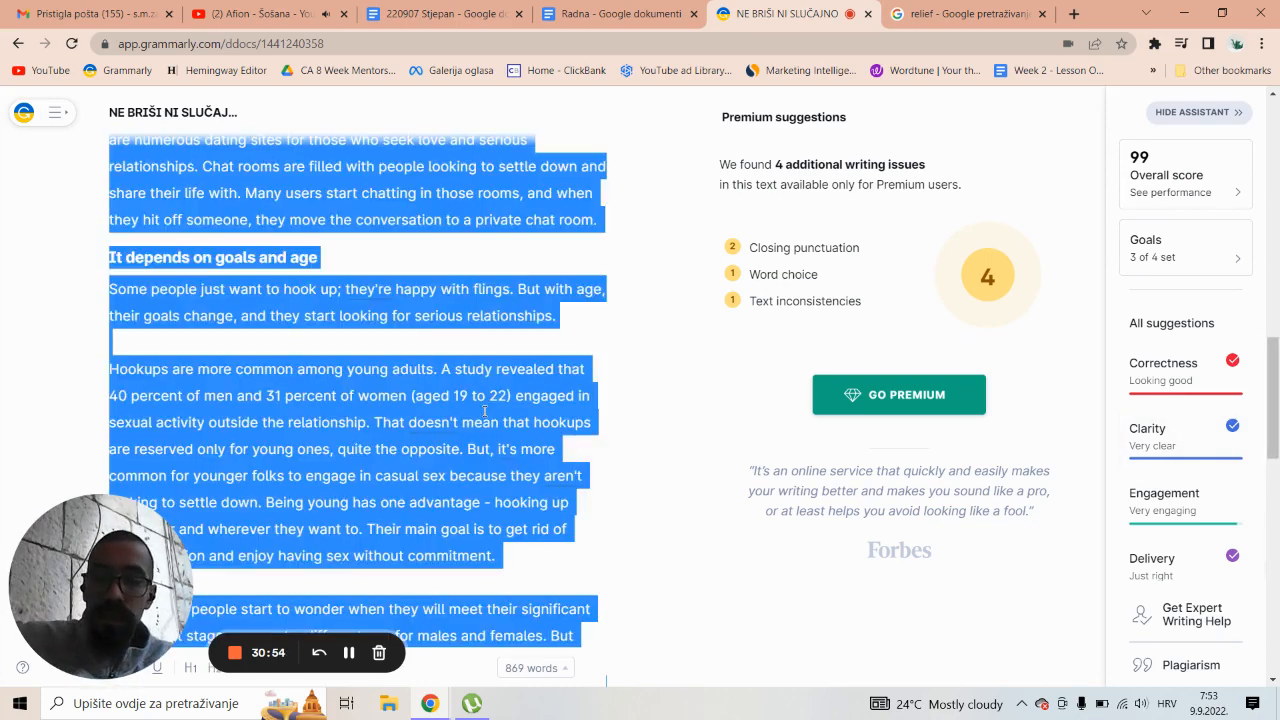
{"action": "left_click", "coordinate": [960, 14]}
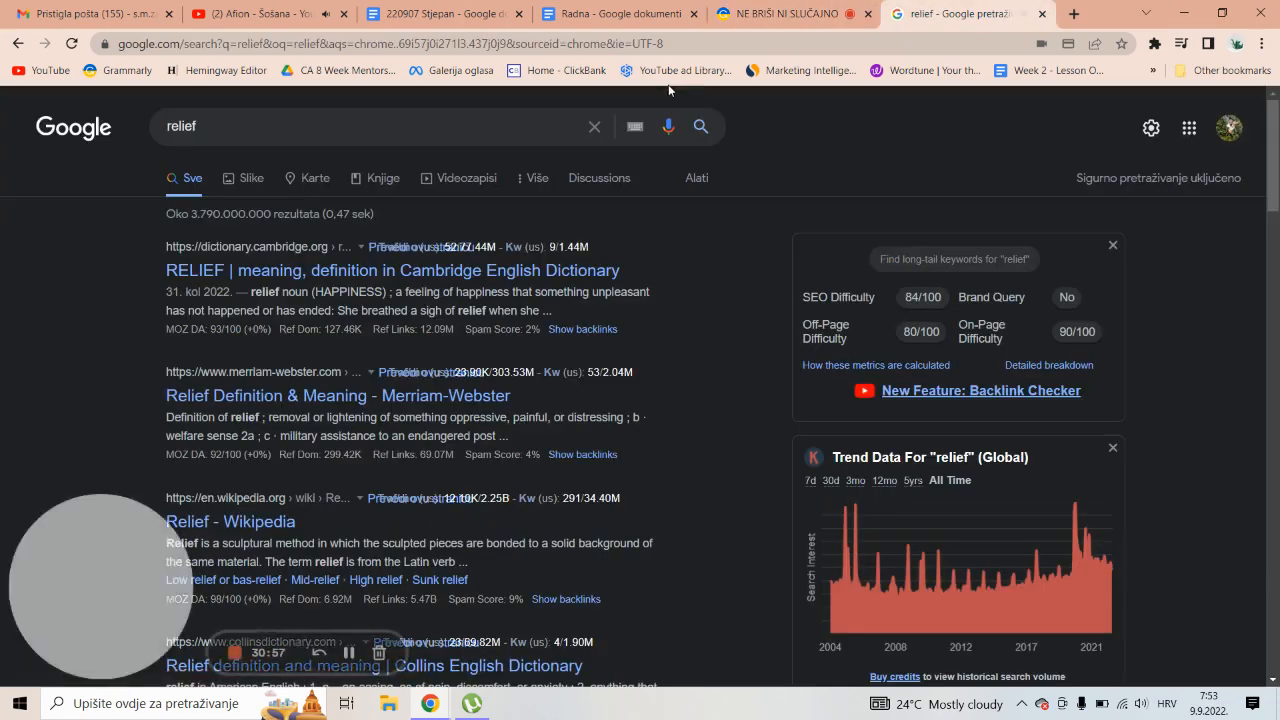
{"action": "left_click", "coordinate": [603, 44]}
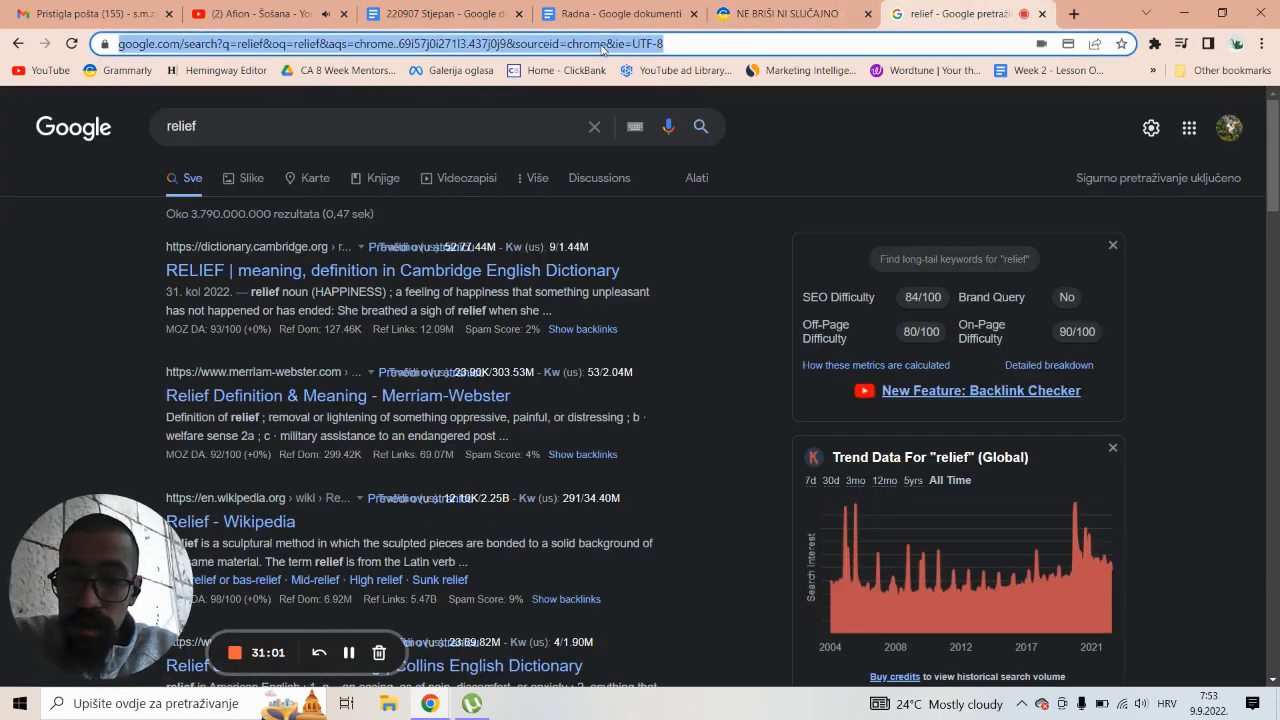
{"action": "type", "text": "ist"}
{"action": "key", "text": "Return"}
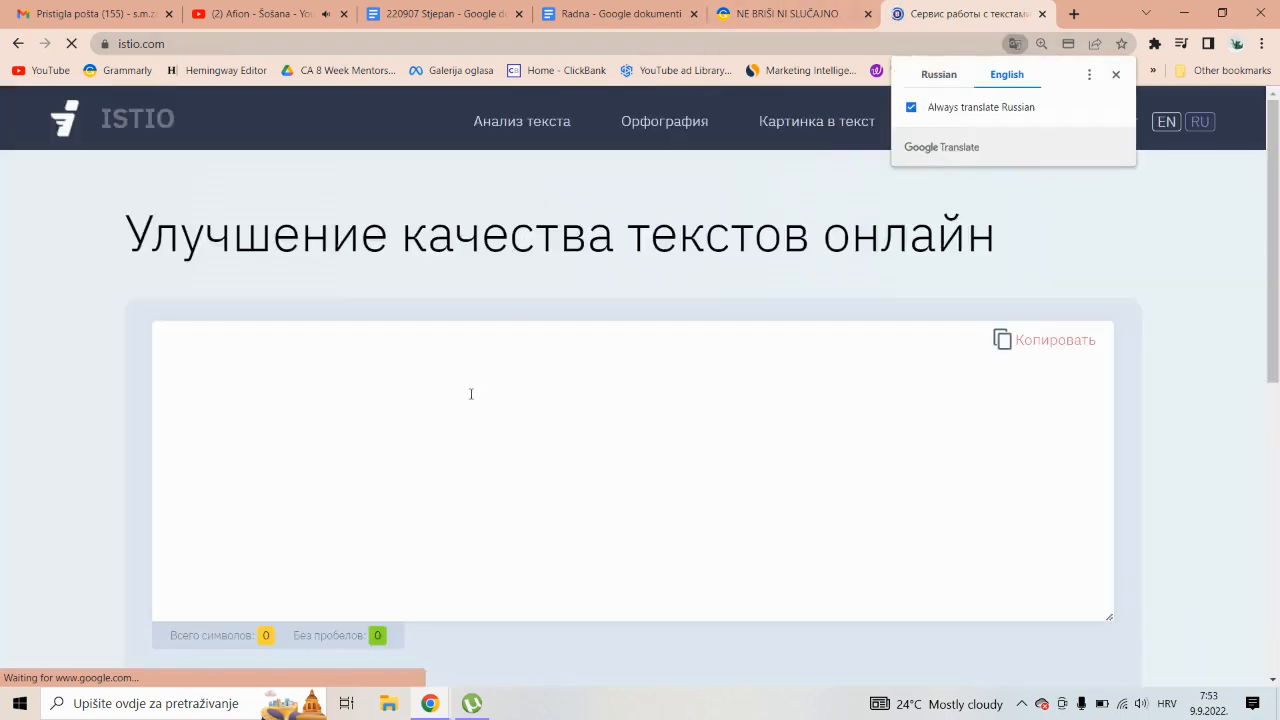
Paste the copied article into the Istio text box and run the text analysis.
{"action": "left_click", "coordinate": [471, 394]}
{"action": "key", "text": "ctrl+v"}
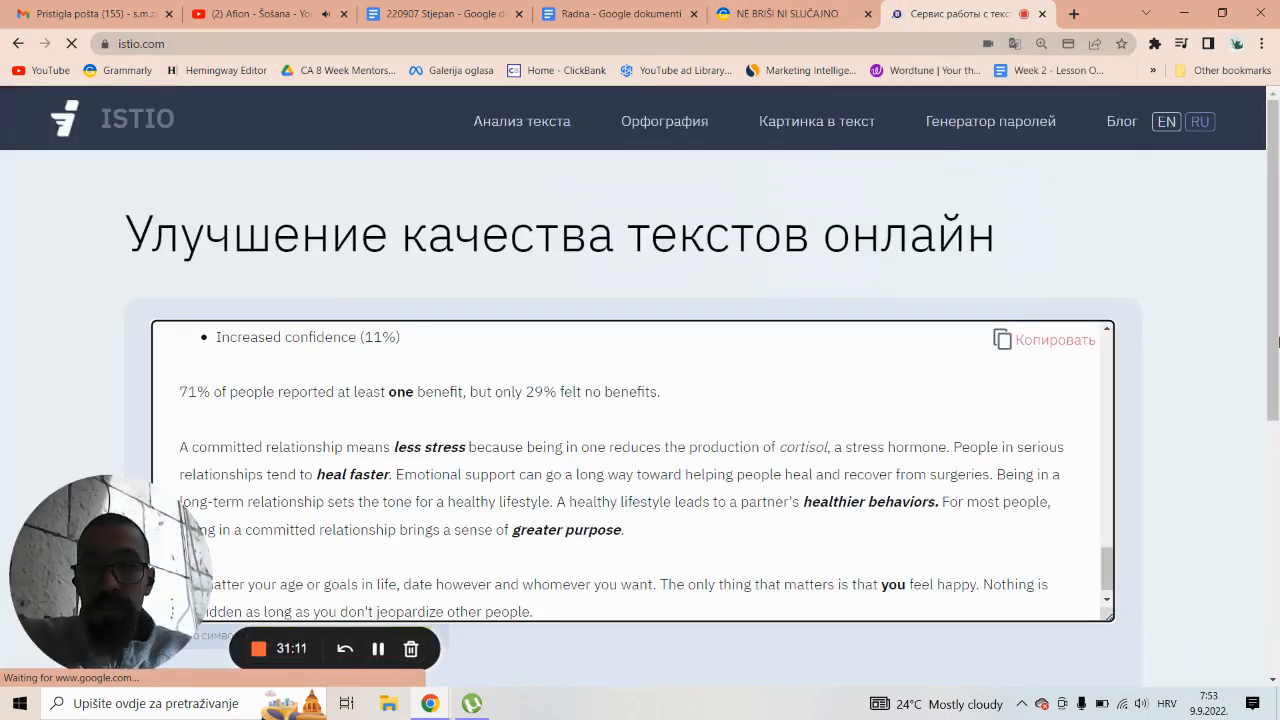
{"action": "left_click_drag", "start_coordinate": [1278, 319], "coordinate": [1278, 268]}
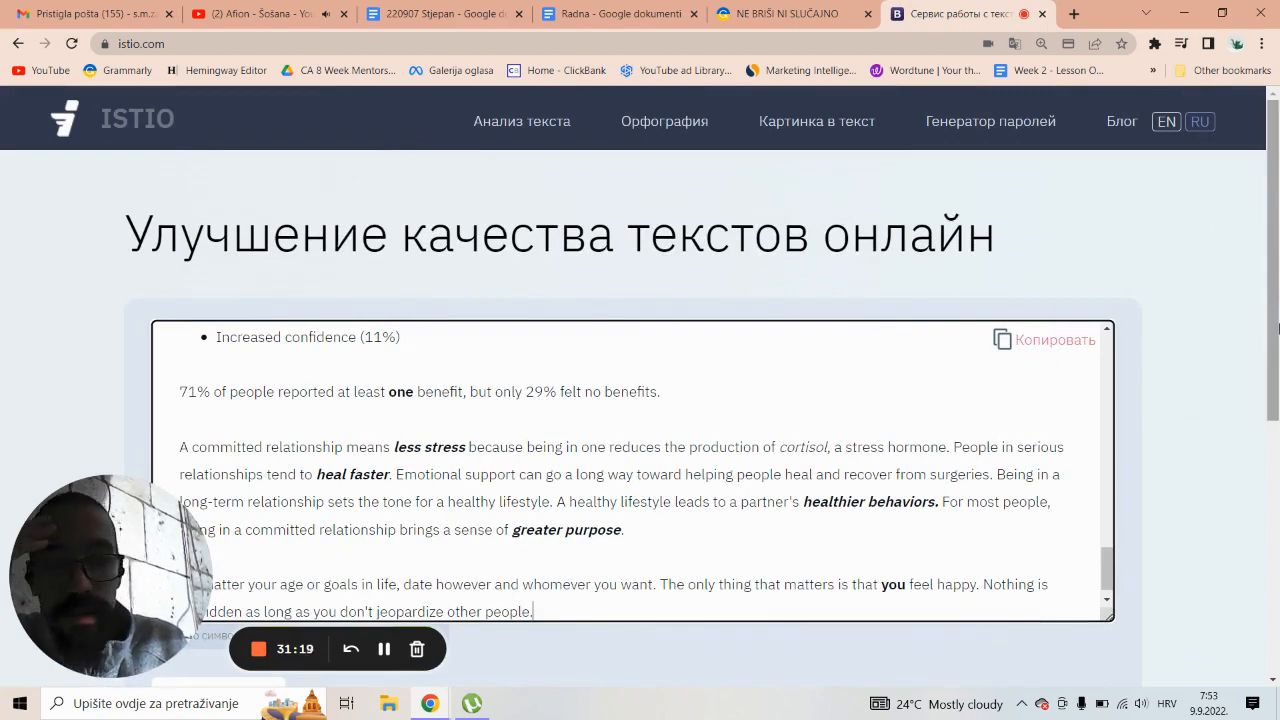
{"action": "left_click_drag", "start_coordinate": [1278, 329], "coordinate": [1278, 424]}
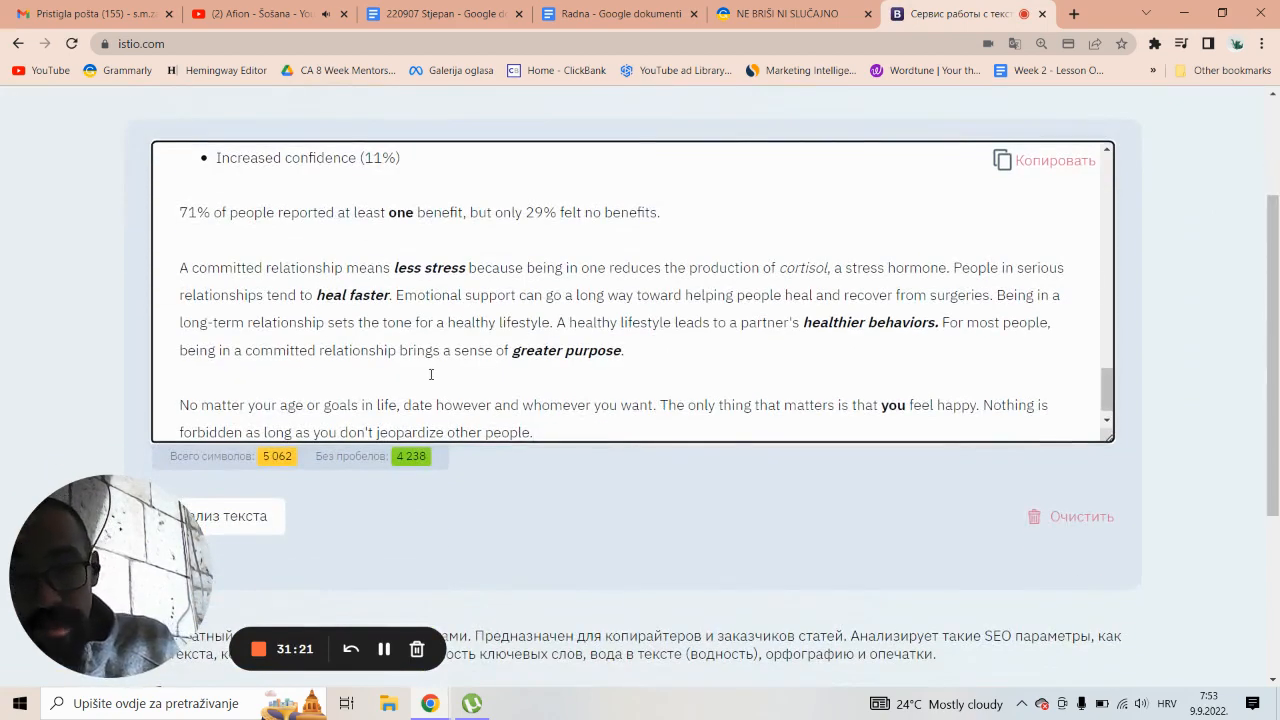
{"action": "left_click", "coordinate": [240, 516]}
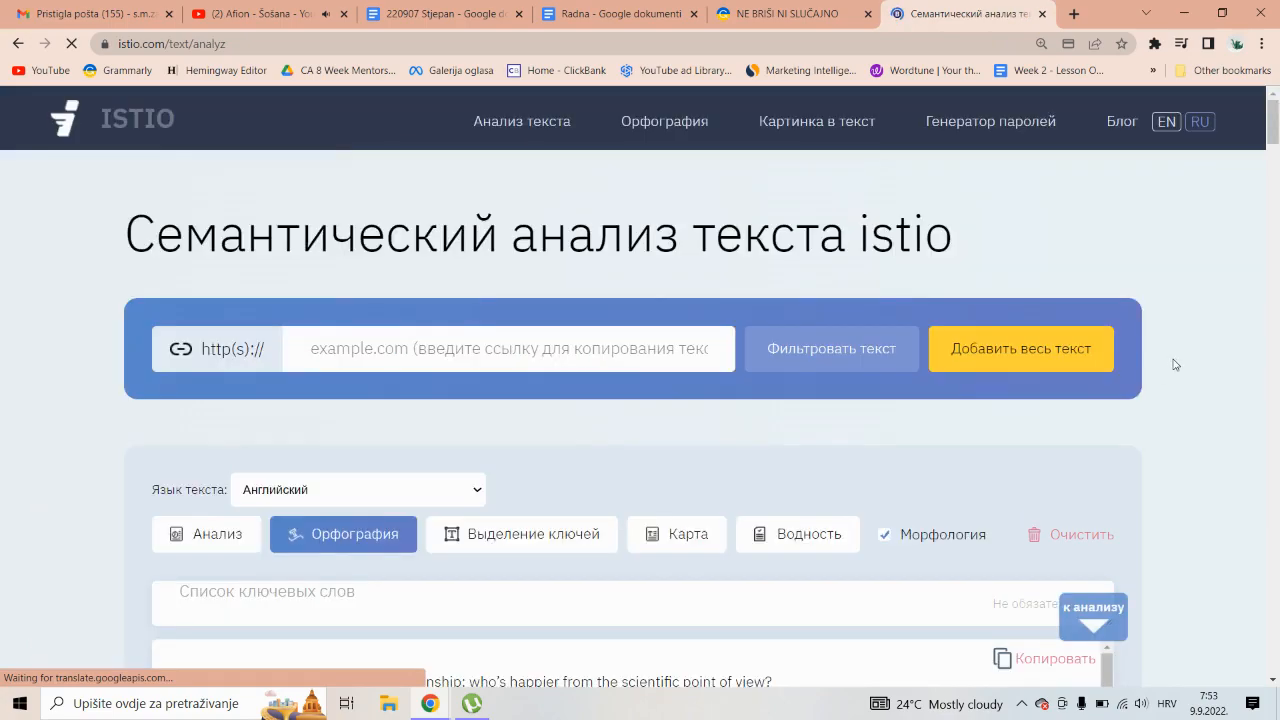
Examine the word counts of the most frequent words and the "Водность" percentage in the analysis results.
{"action": "left_click_drag", "start_coordinate": [1274, 155], "coordinate": [1277, 450]}
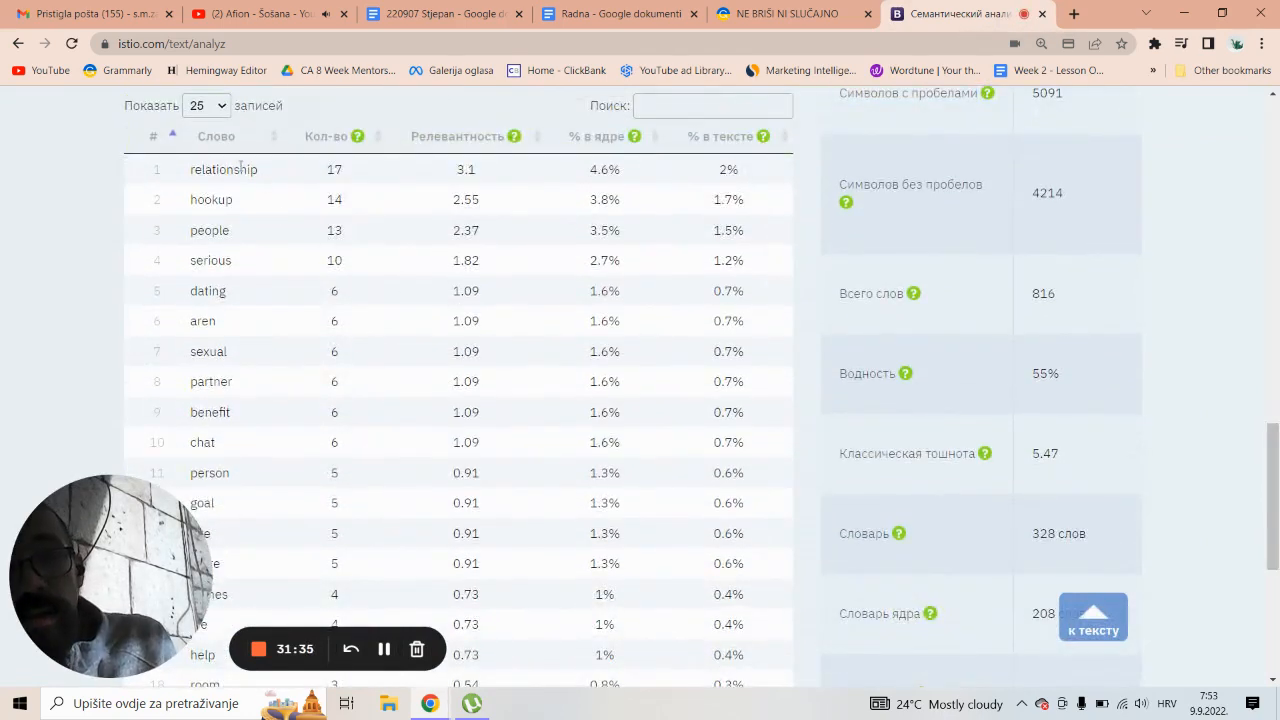
{"action": "left_click_drag", "start_coordinate": [202, 170], "coordinate": [331, 200]}
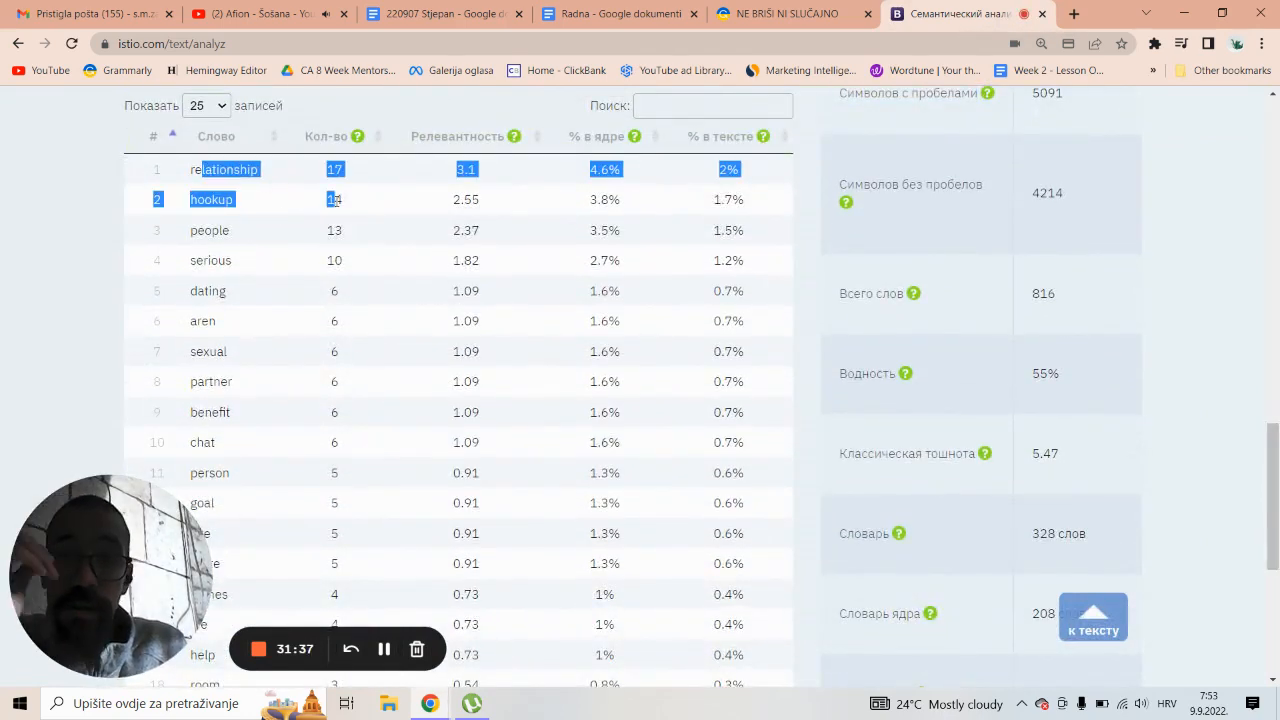
{"action": "left_click", "coordinate": [840, 374]}
{"action": "left_click_drag", "start_coordinate": [840, 374], "coordinate": [895, 375]}
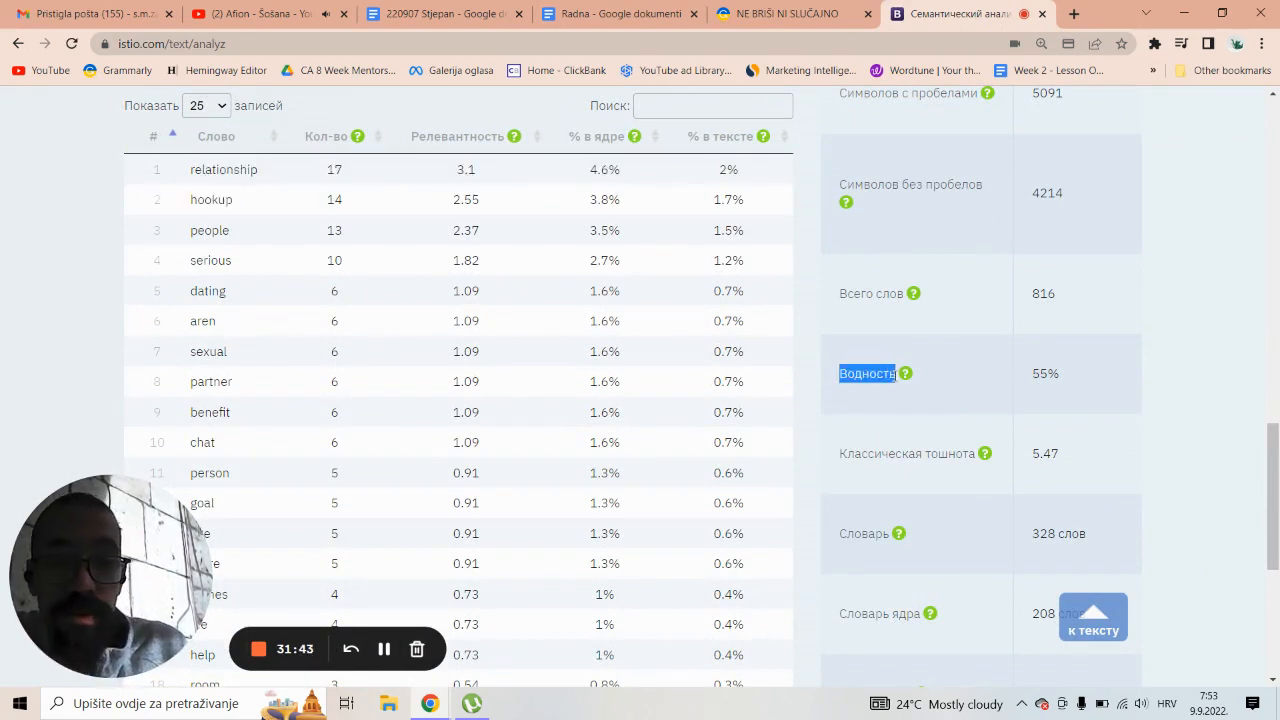
{"action": "left_click", "coordinate": [1027, 384]}
{"action": "double_click", "coordinate": [1034, 375]}
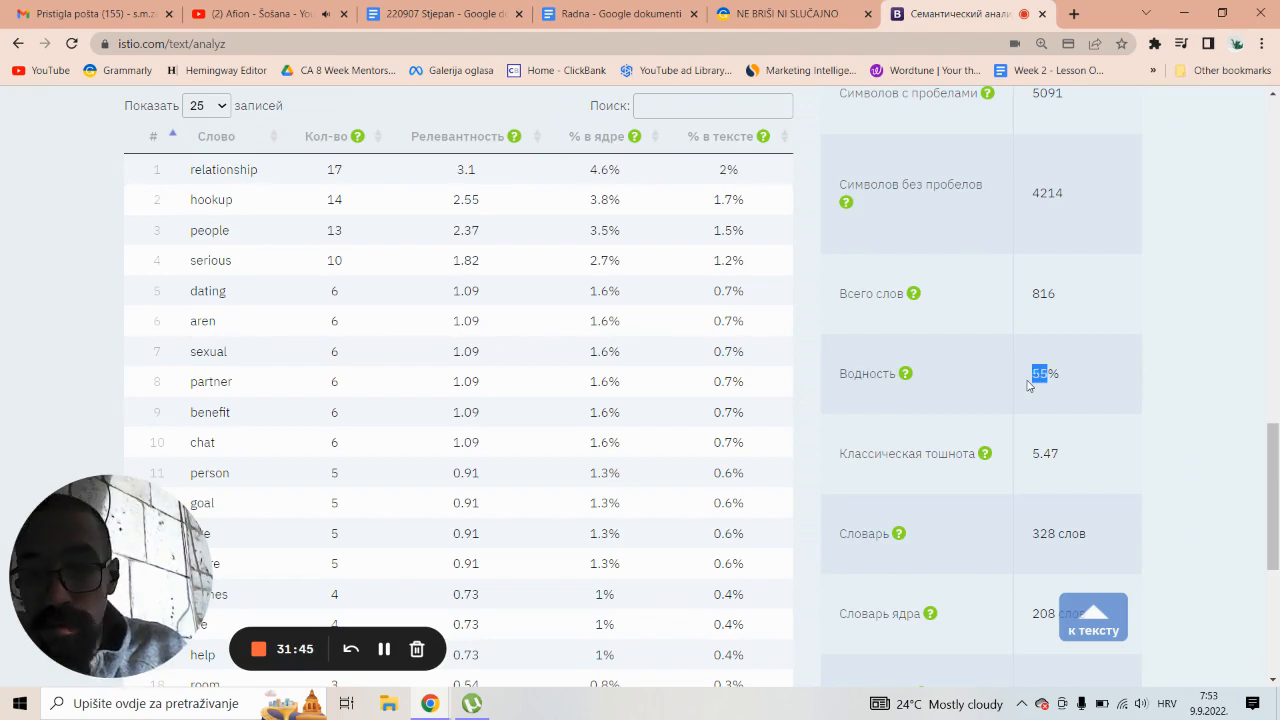
{"action": "left_click", "coordinate": [1076, 385]}
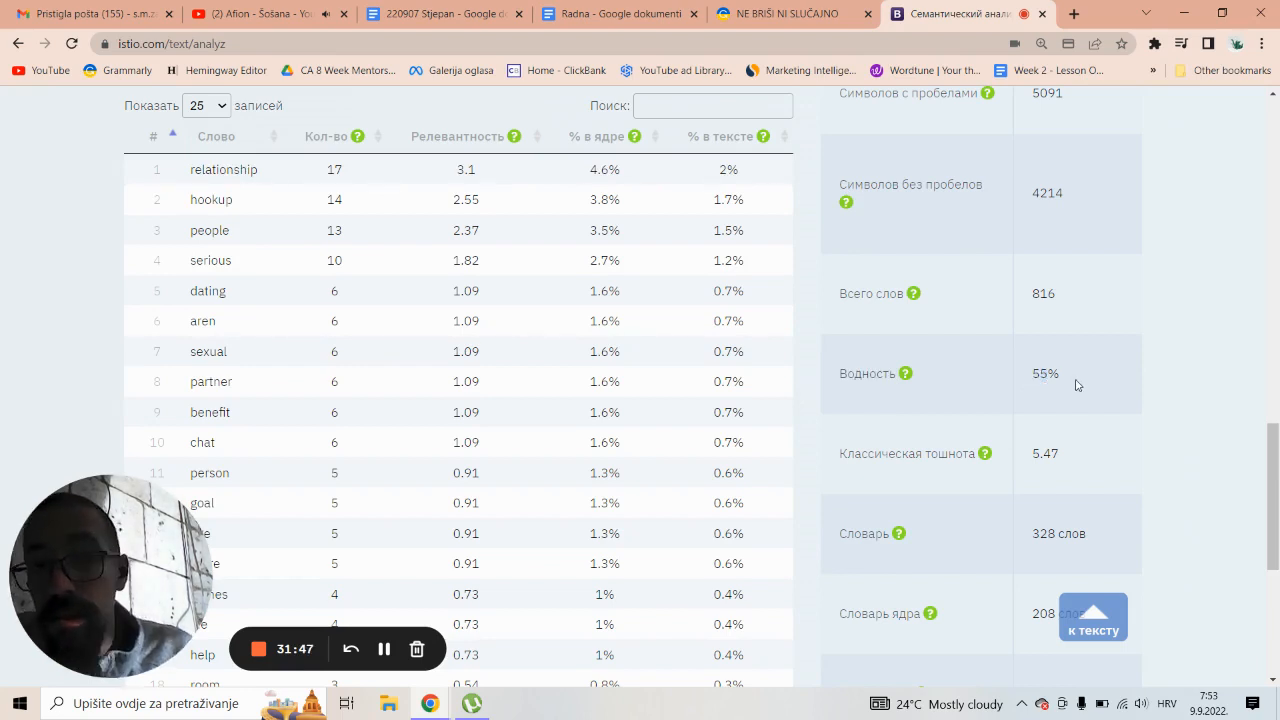
{"action": "double_click", "coordinate": [1040, 374]}
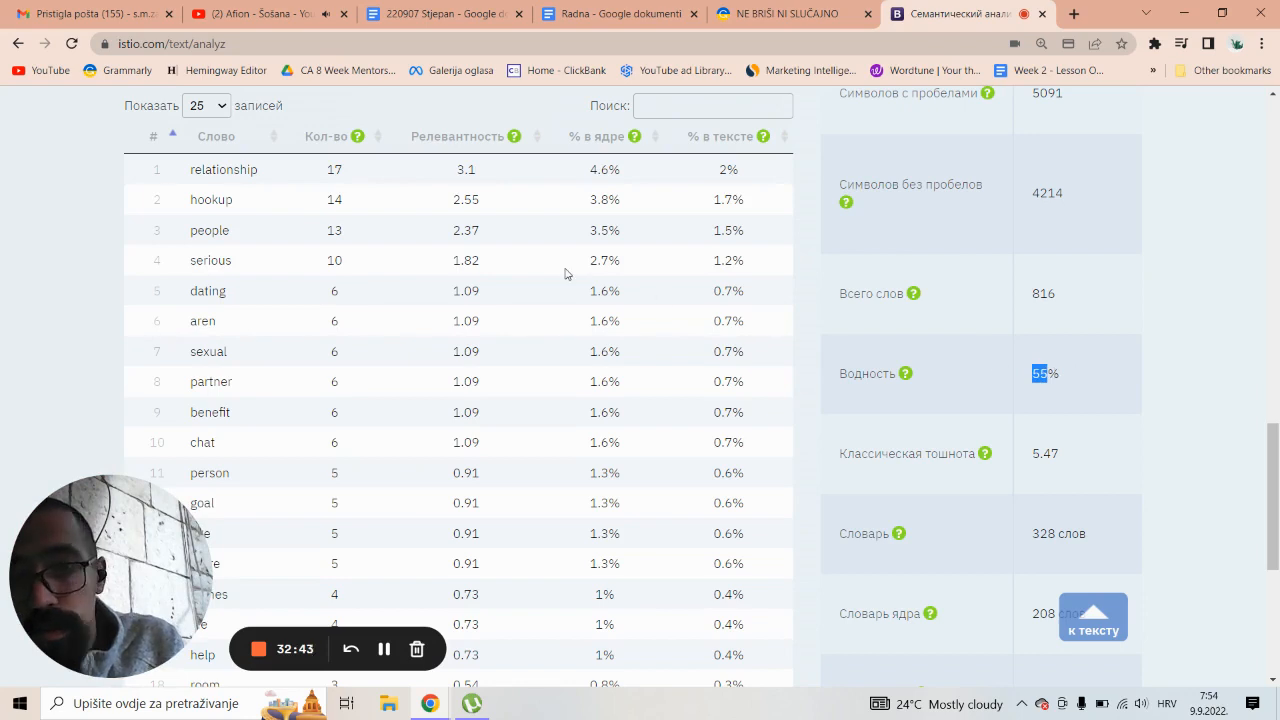
Examine the share in the text of the four most frequent words, especially "relationship", in the keyword table.
{"action": "left_click", "coordinate": [455, 230]}
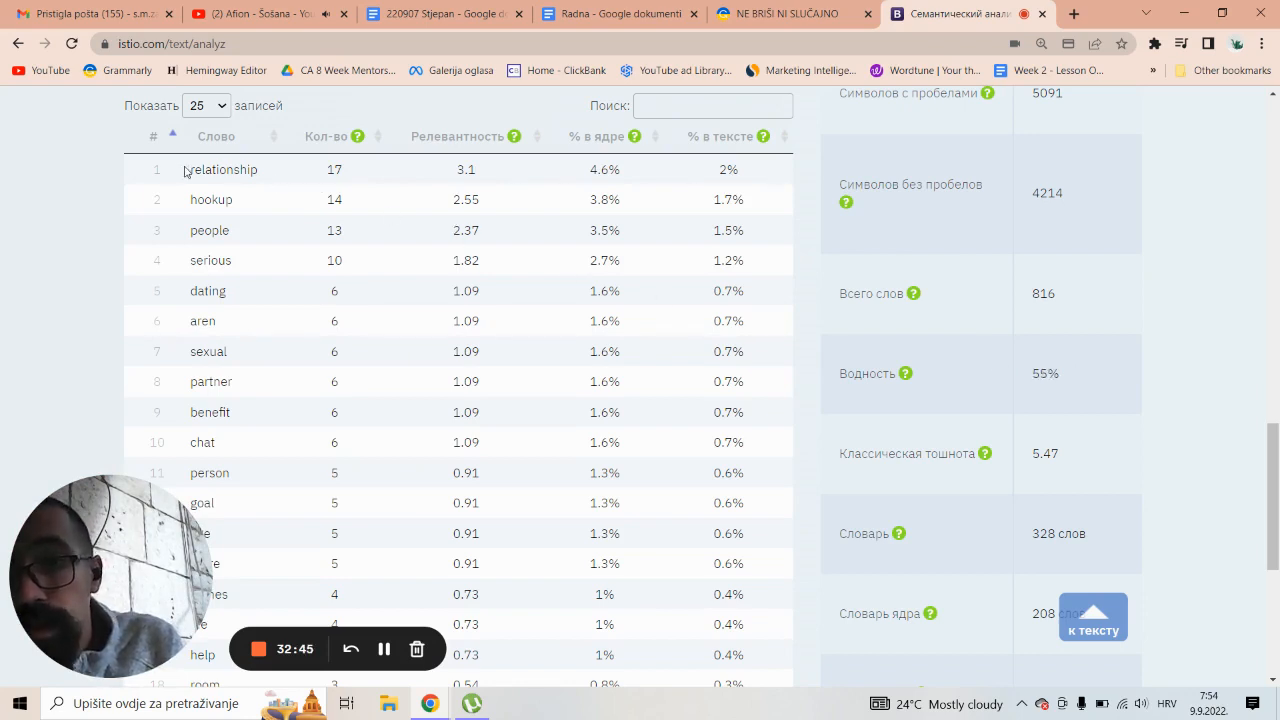
{"action": "left_click_drag", "start_coordinate": [184, 169], "coordinate": [760, 266]}
{"action": "left_click", "coordinate": [484, 270]}
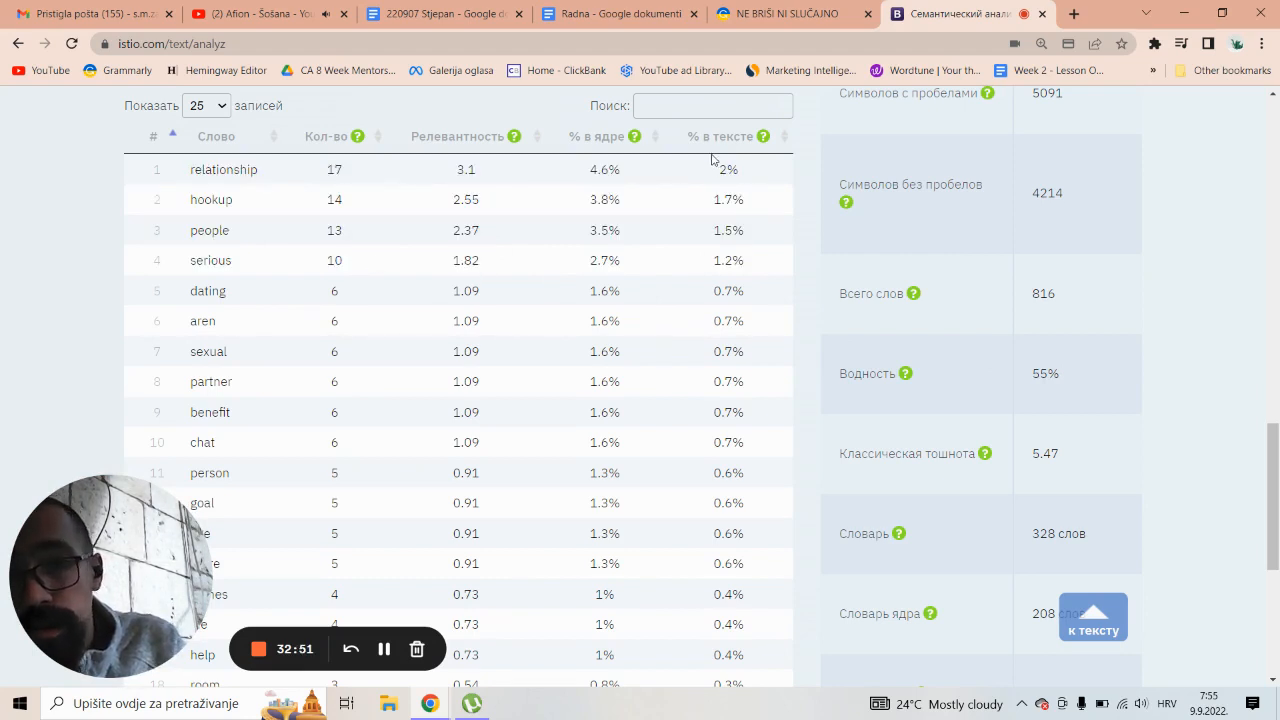
{"action": "left_click_drag", "start_coordinate": [716, 176], "coordinate": [720, 270]}
{"action": "left_click", "coordinate": [335, 173]}
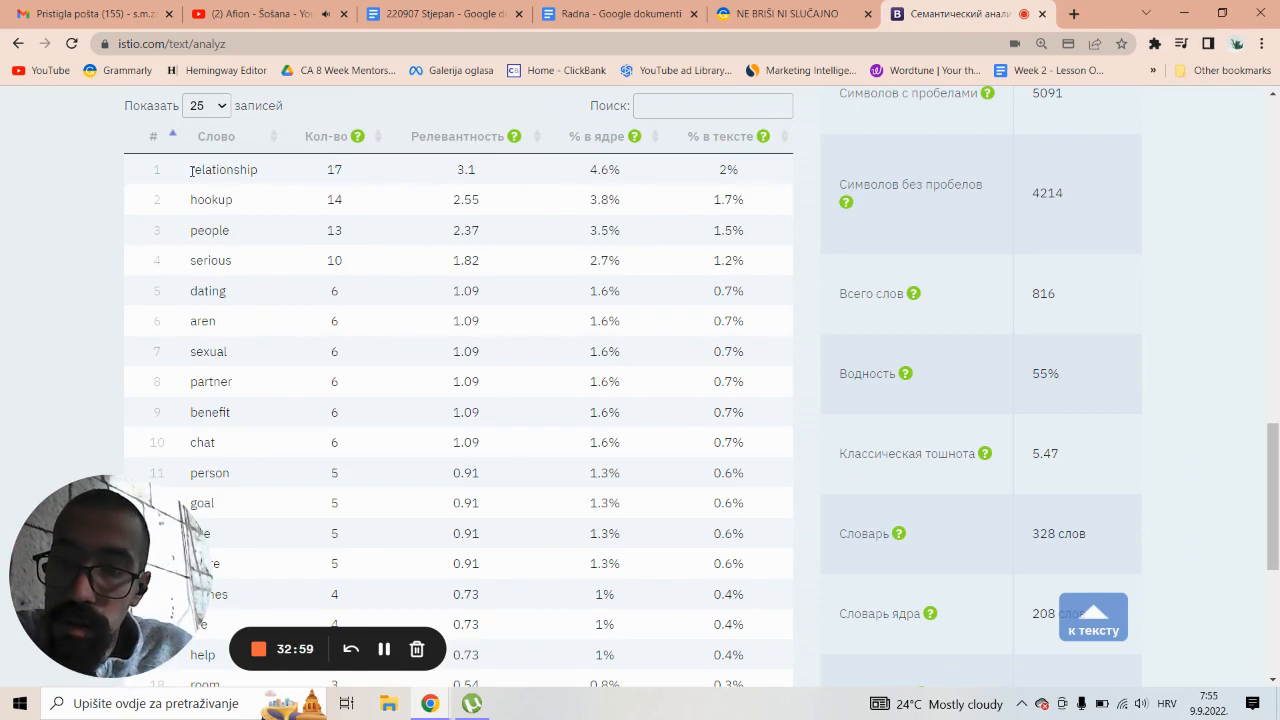
{"action": "left_click_drag", "start_coordinate": [190, 171], "coordinate": [257, 172]}
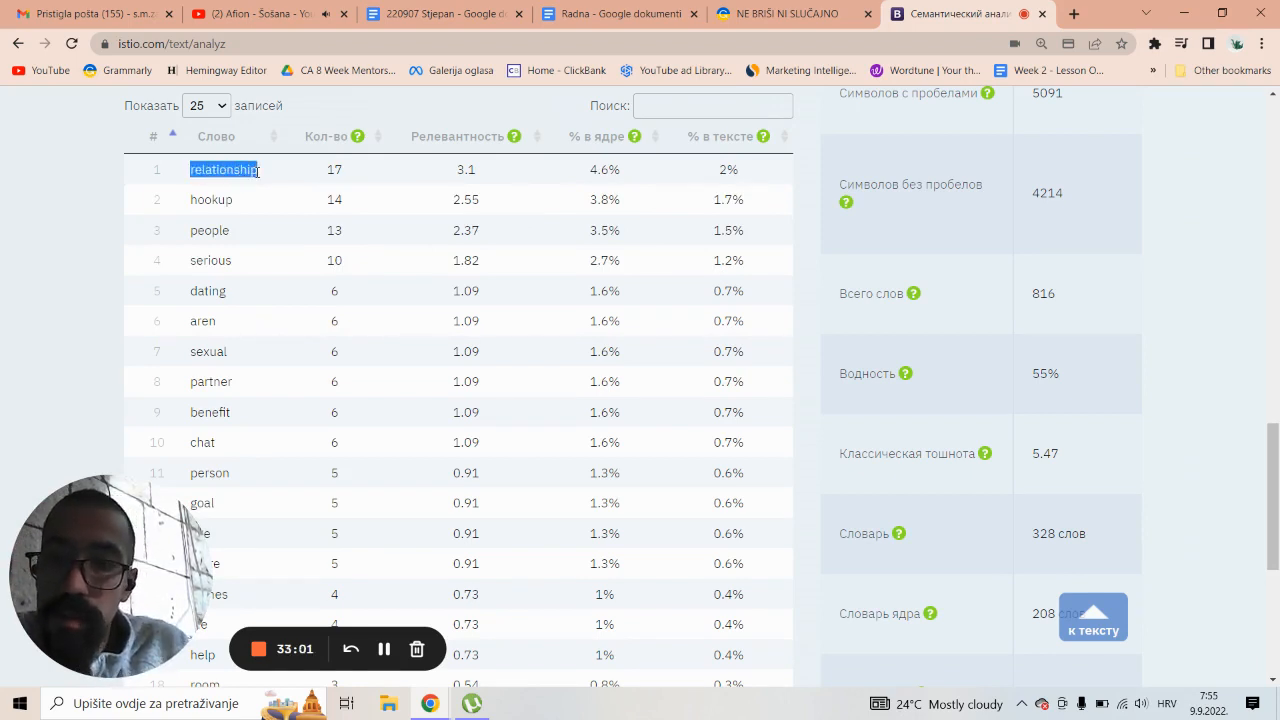
{"action": "left_click", "coordinate": [330, 170]}
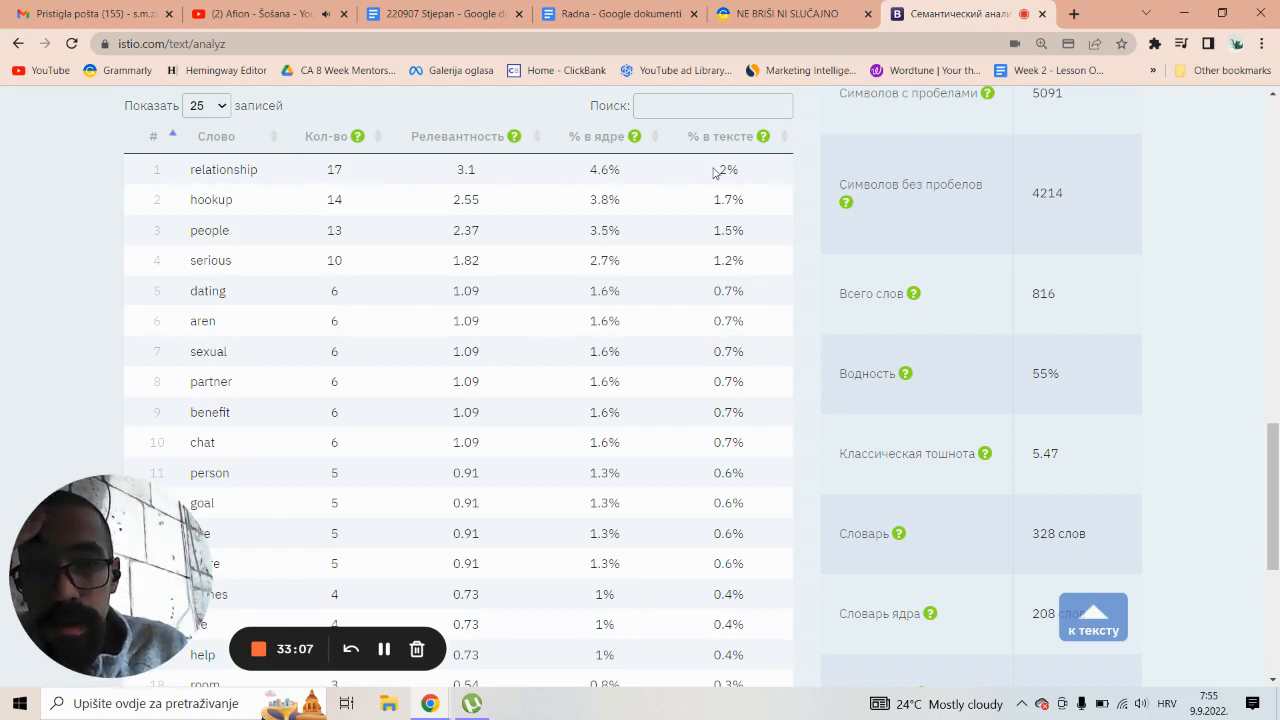
{"action": "left_click_drag", "start_coordinate": [714, 170], "coordinate": [752, 171]}
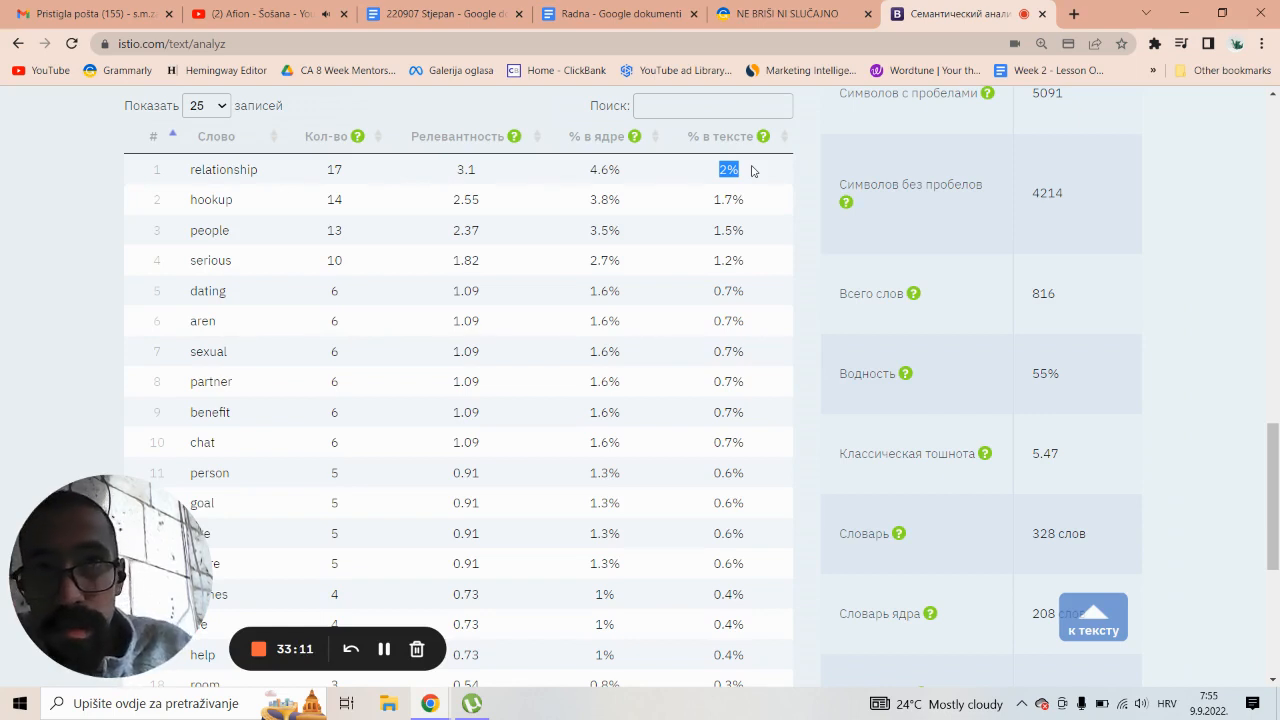
{"action": "left_click", "coordinate": [754, 171]}
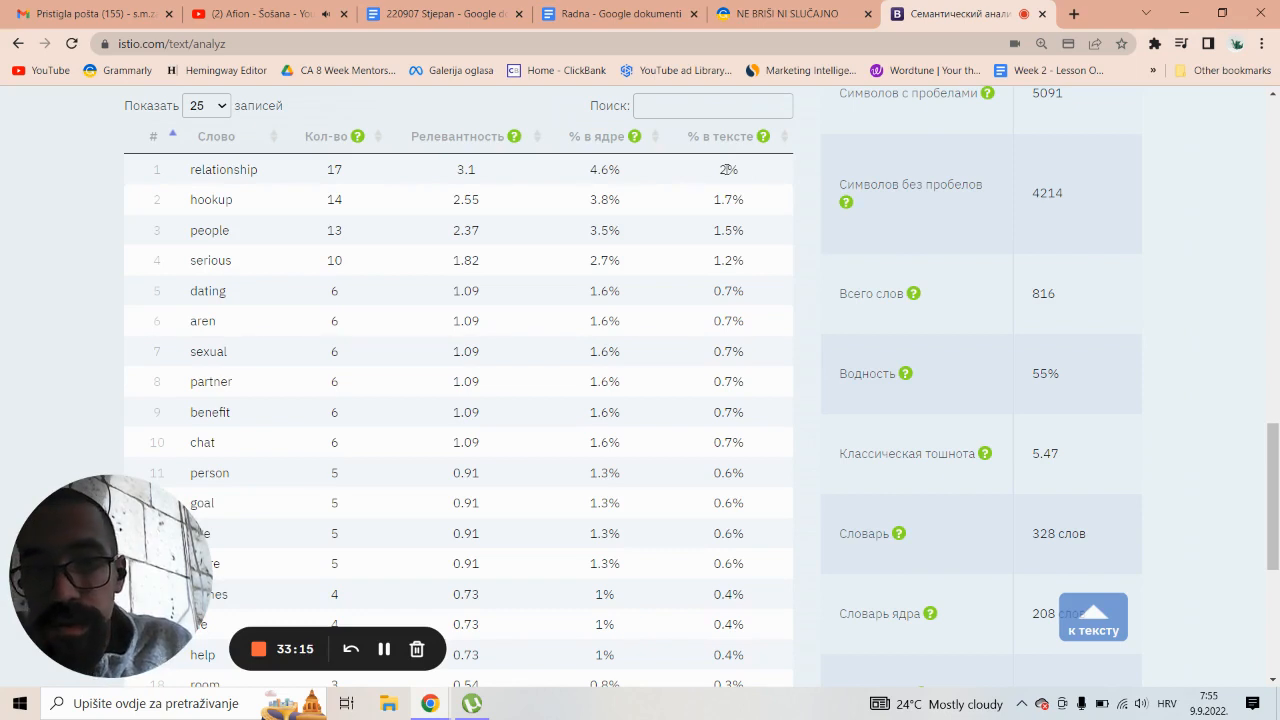
{"action": "double_click", "coordinate": [728, 170]}
{"action": "left_click", "coordinate": [728, 170]}
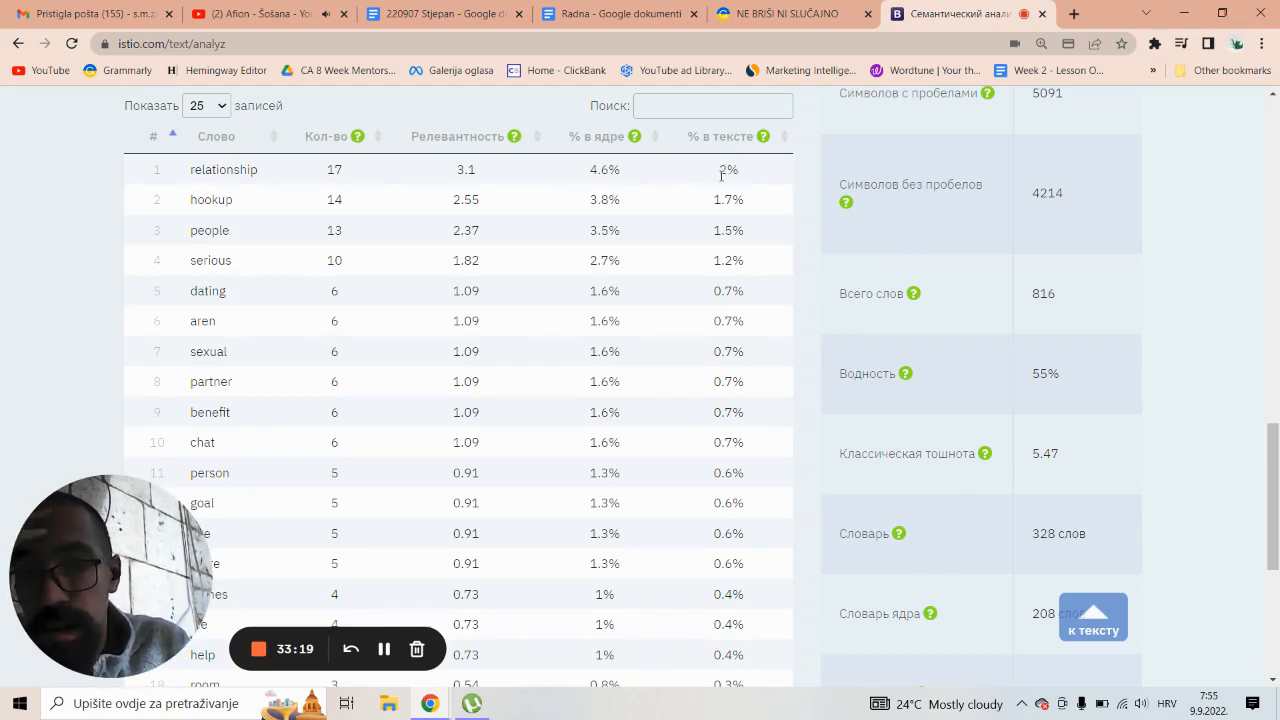
{"action": "double_click", "coordinate": [722, 171]}
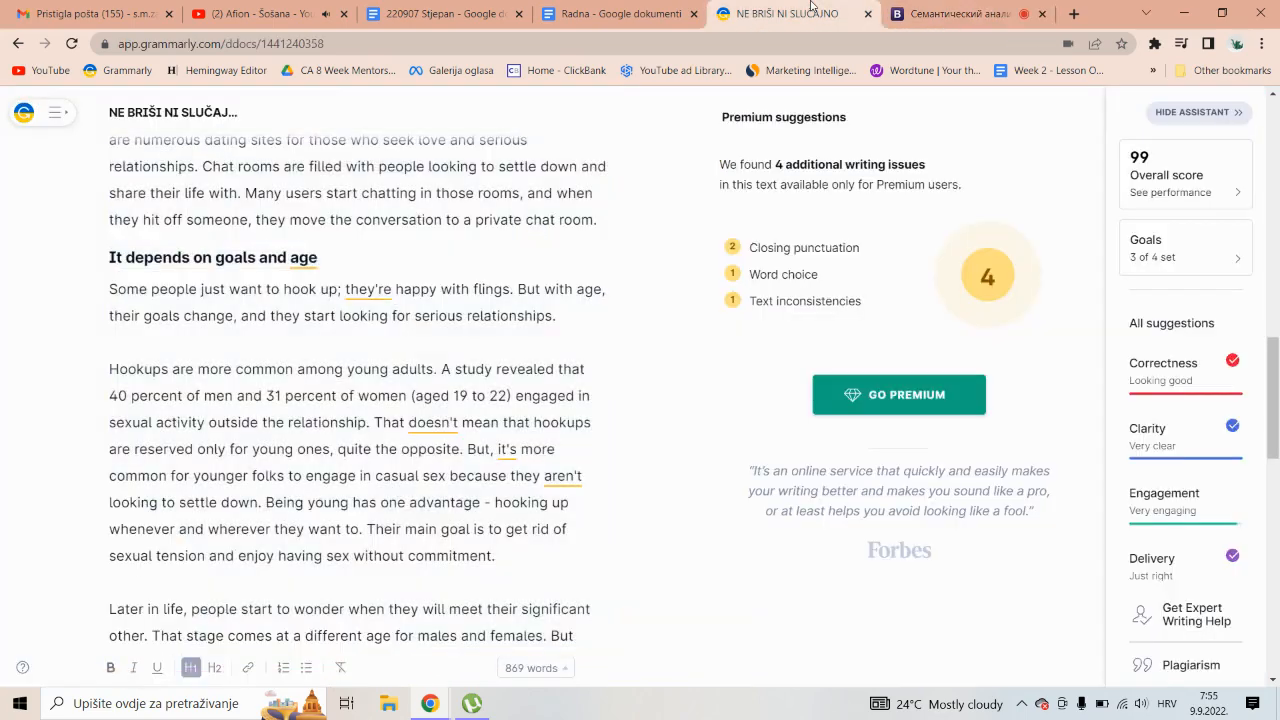
Return to the Grammarly article and go to its title at the beginning.
{"action": "left_click", "coordinate": [810, 8]}
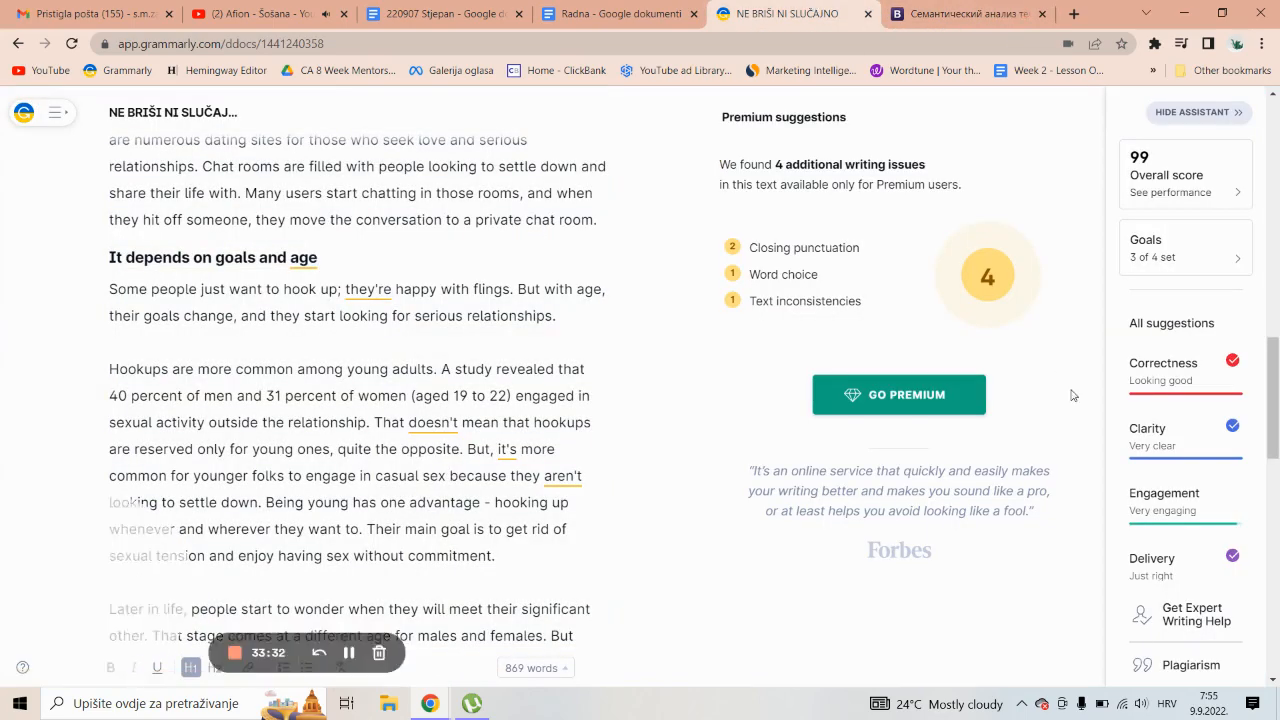
{"action": "left_click_drag", "start_coordinate": [1277, 430], "coordinate": [1277, 195]}
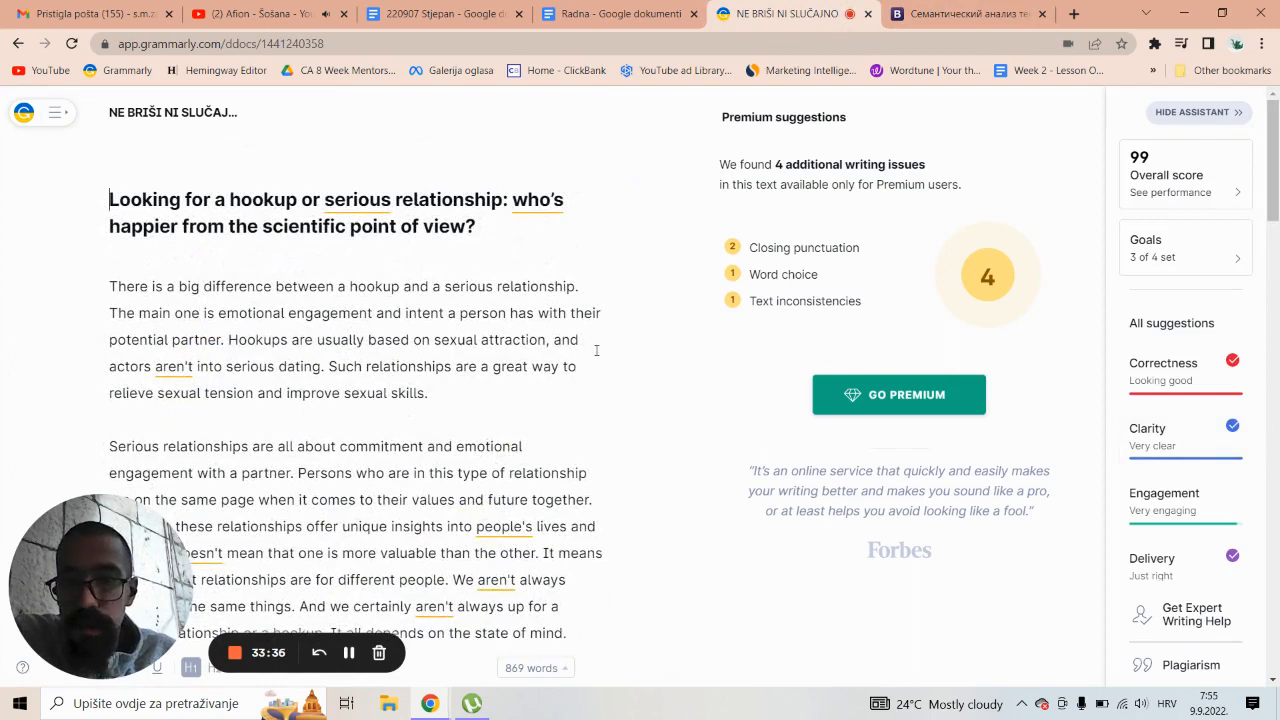